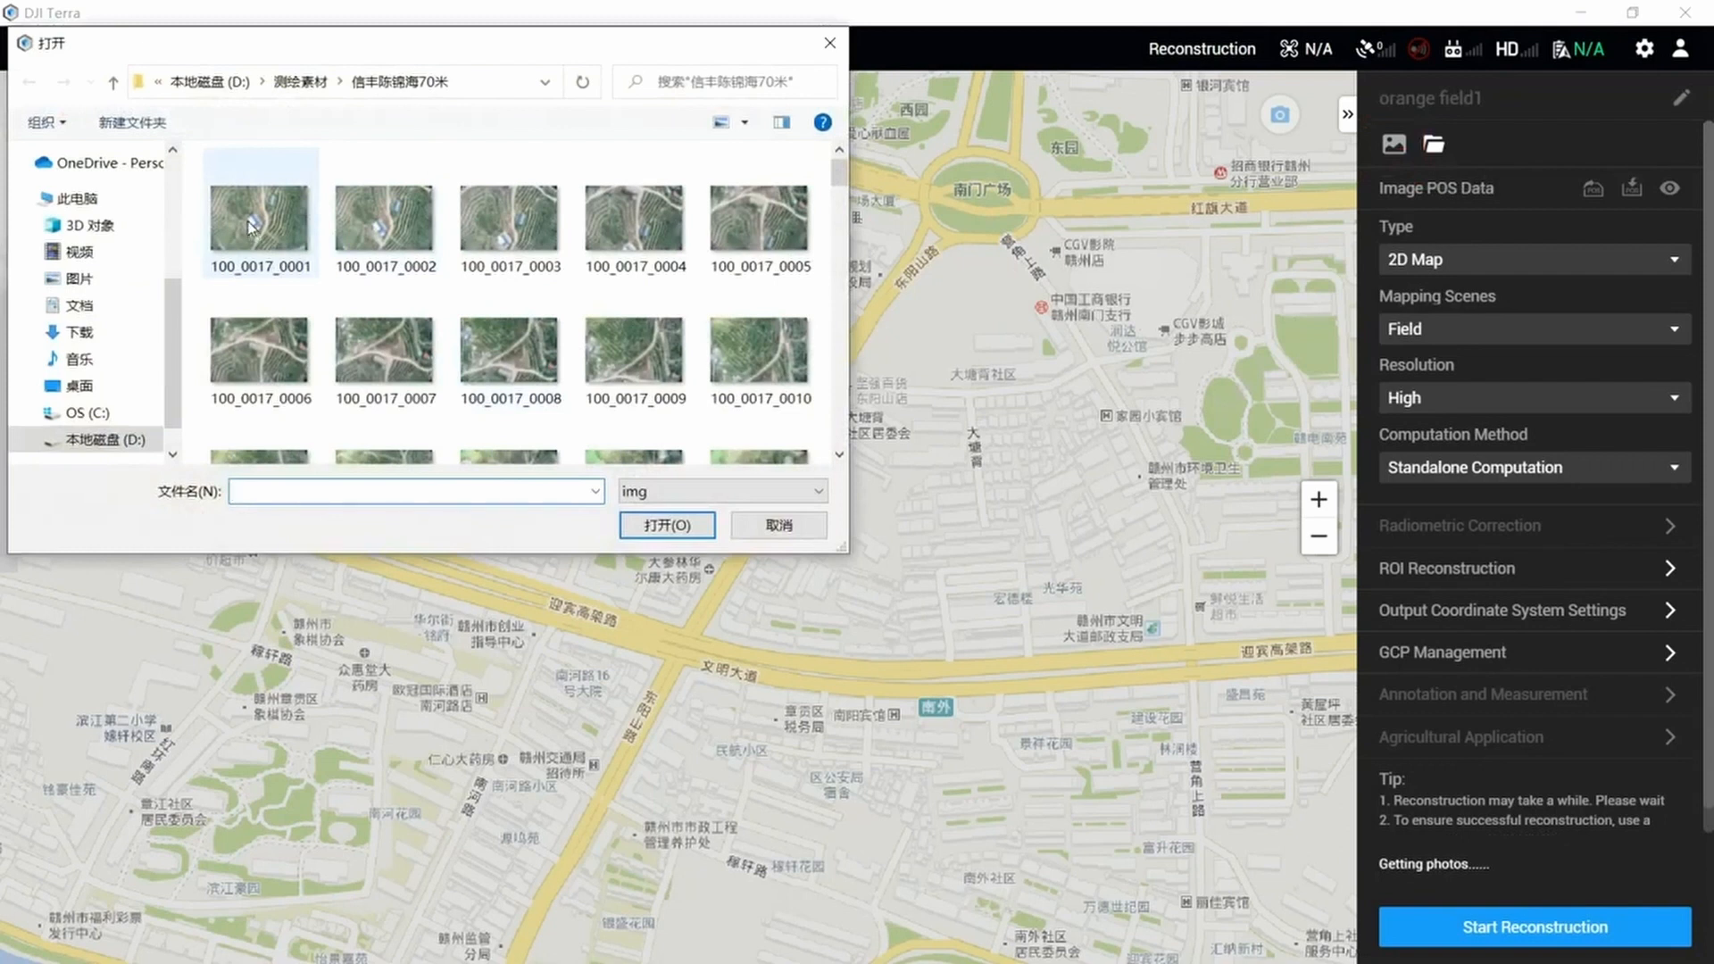
# - Import the aerial photos 100_0017_0001 through 100_0017_0129 into the orange field1 mission
pyautogui.click(253, 223)
pyautogui.scroll(-15, 625, 268)
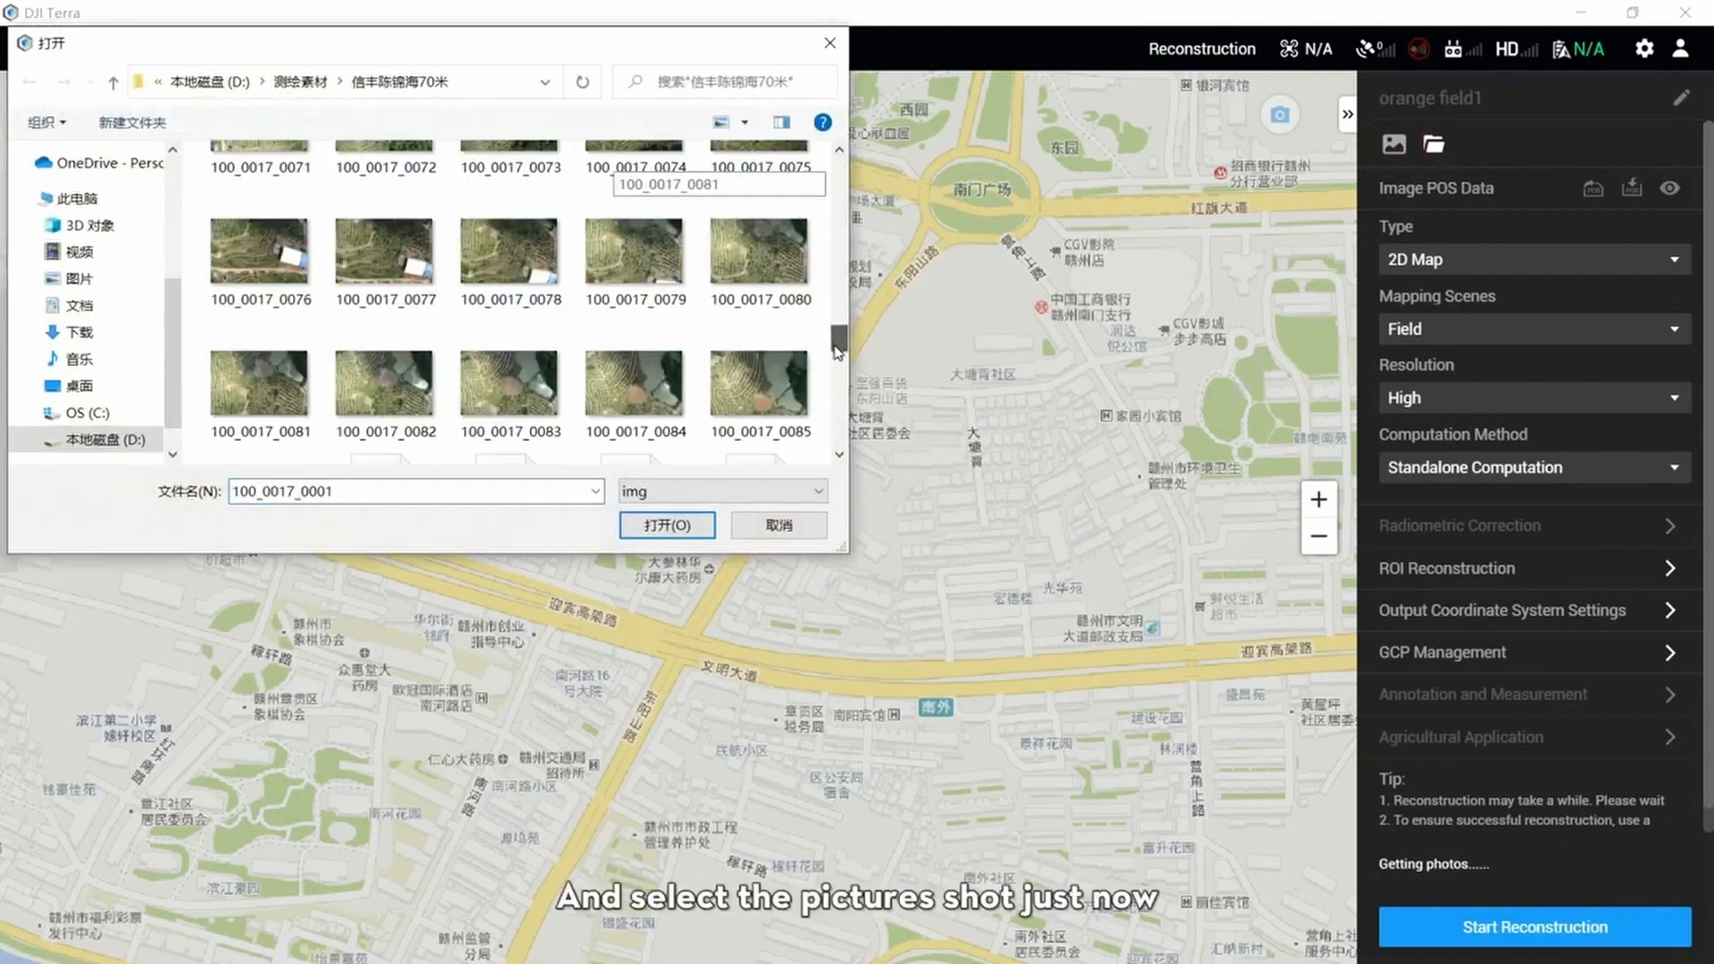
pyautogui.keyDown('shift'); pyautogui.click(642, 422); pyautogui.keyUp('shift')
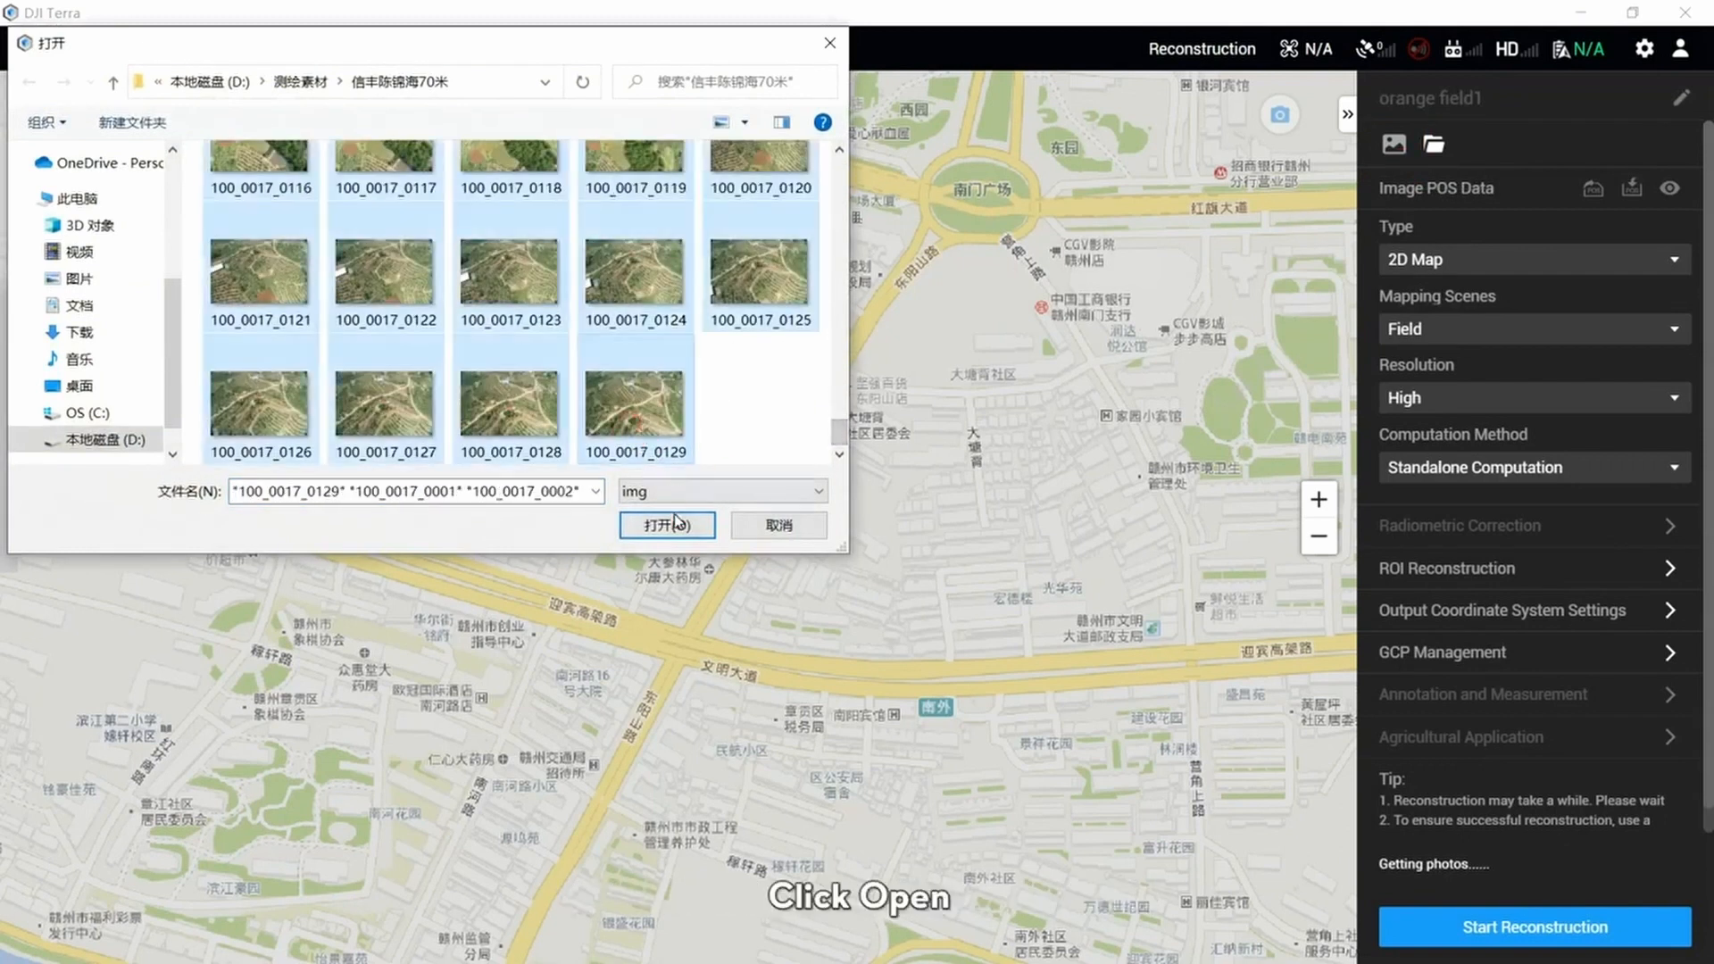
pyautogui.click(668, 525)
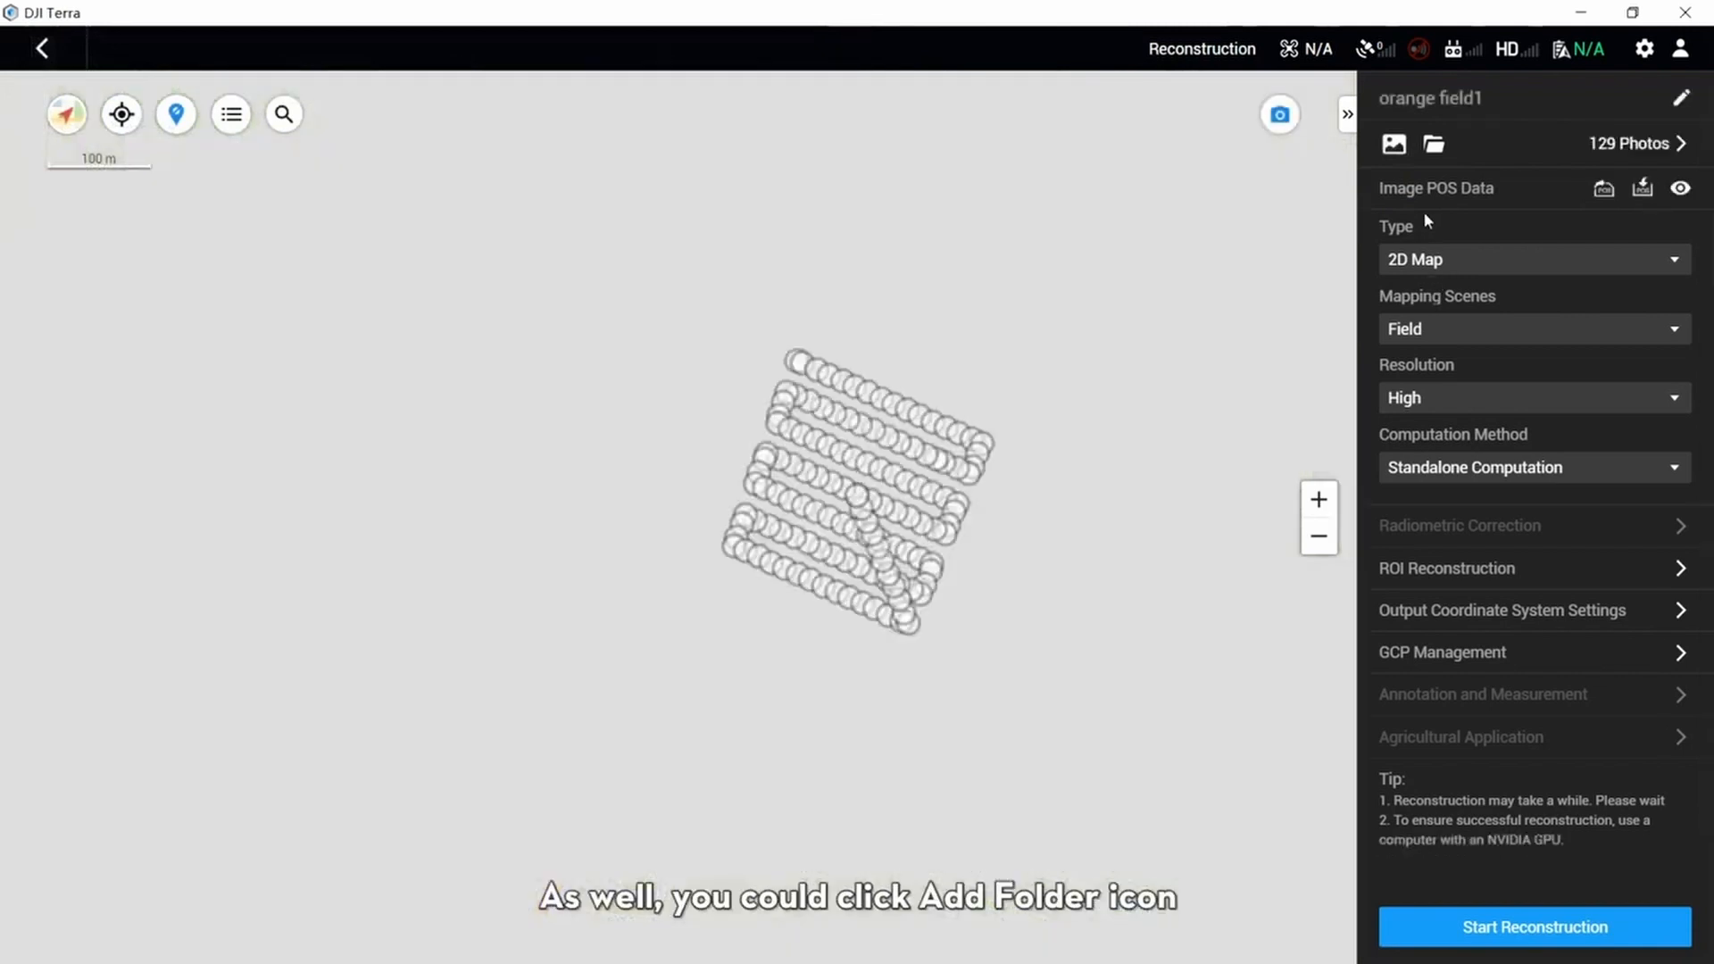
# - Add the complete folder of 70米 survey photos from the 测绘素材 directory
pyautogui.click(1435, 146)
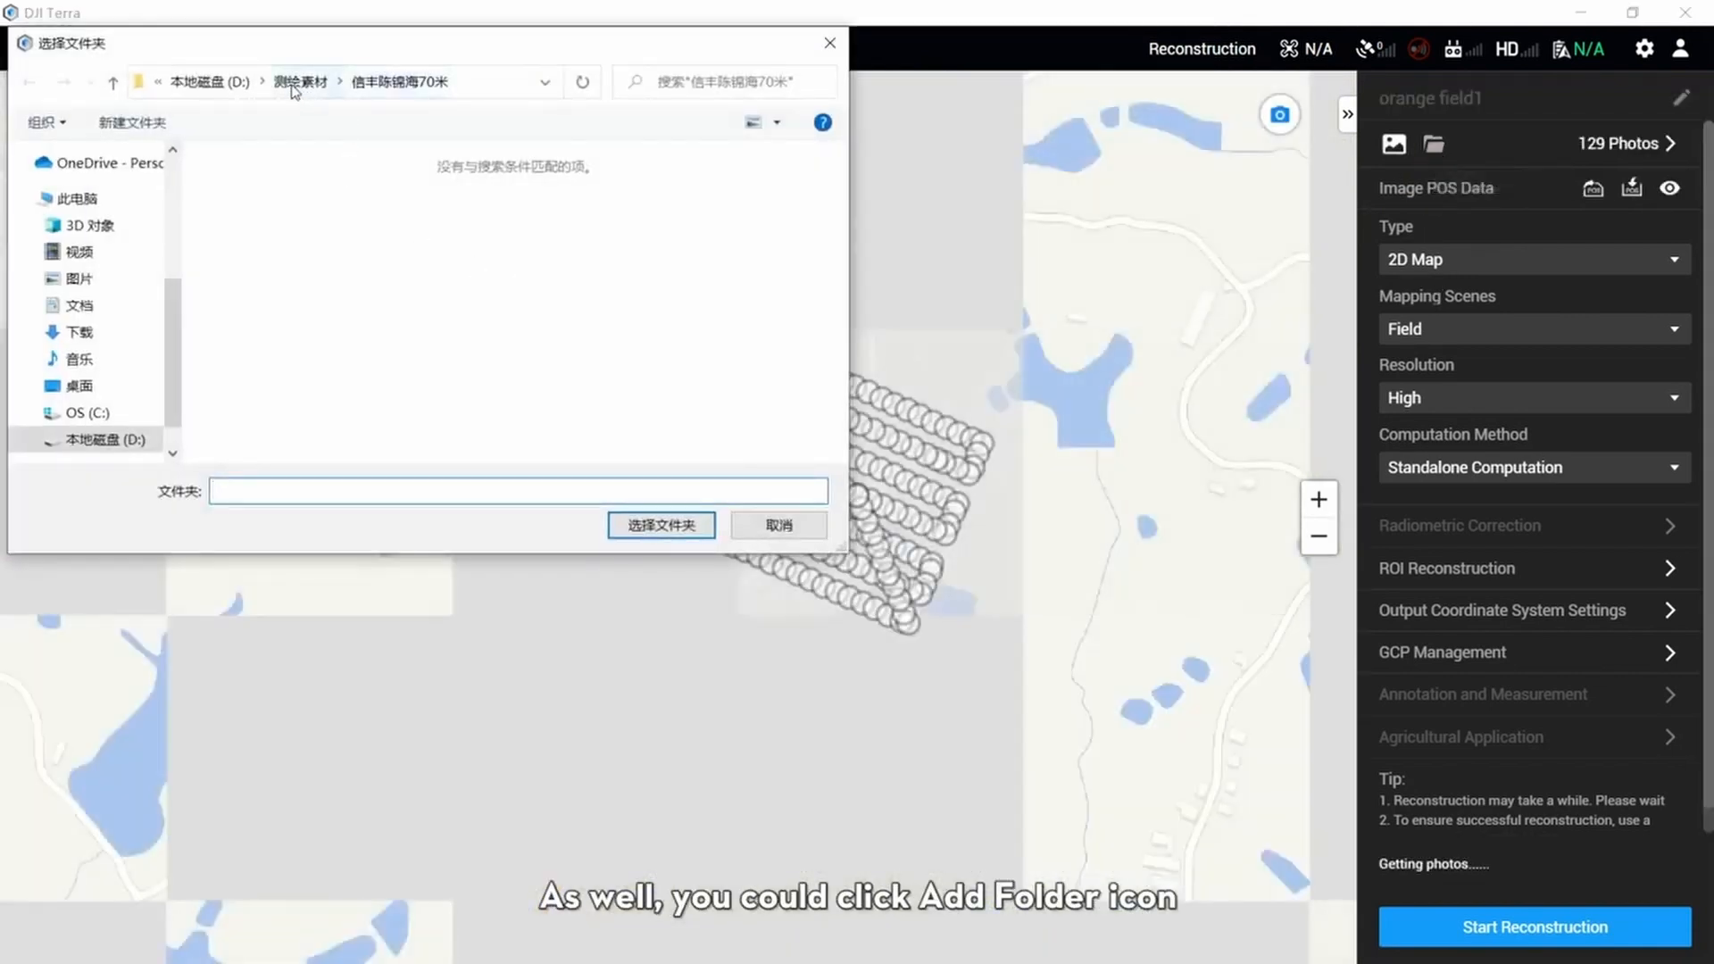
pyautogui.click(297, 82)
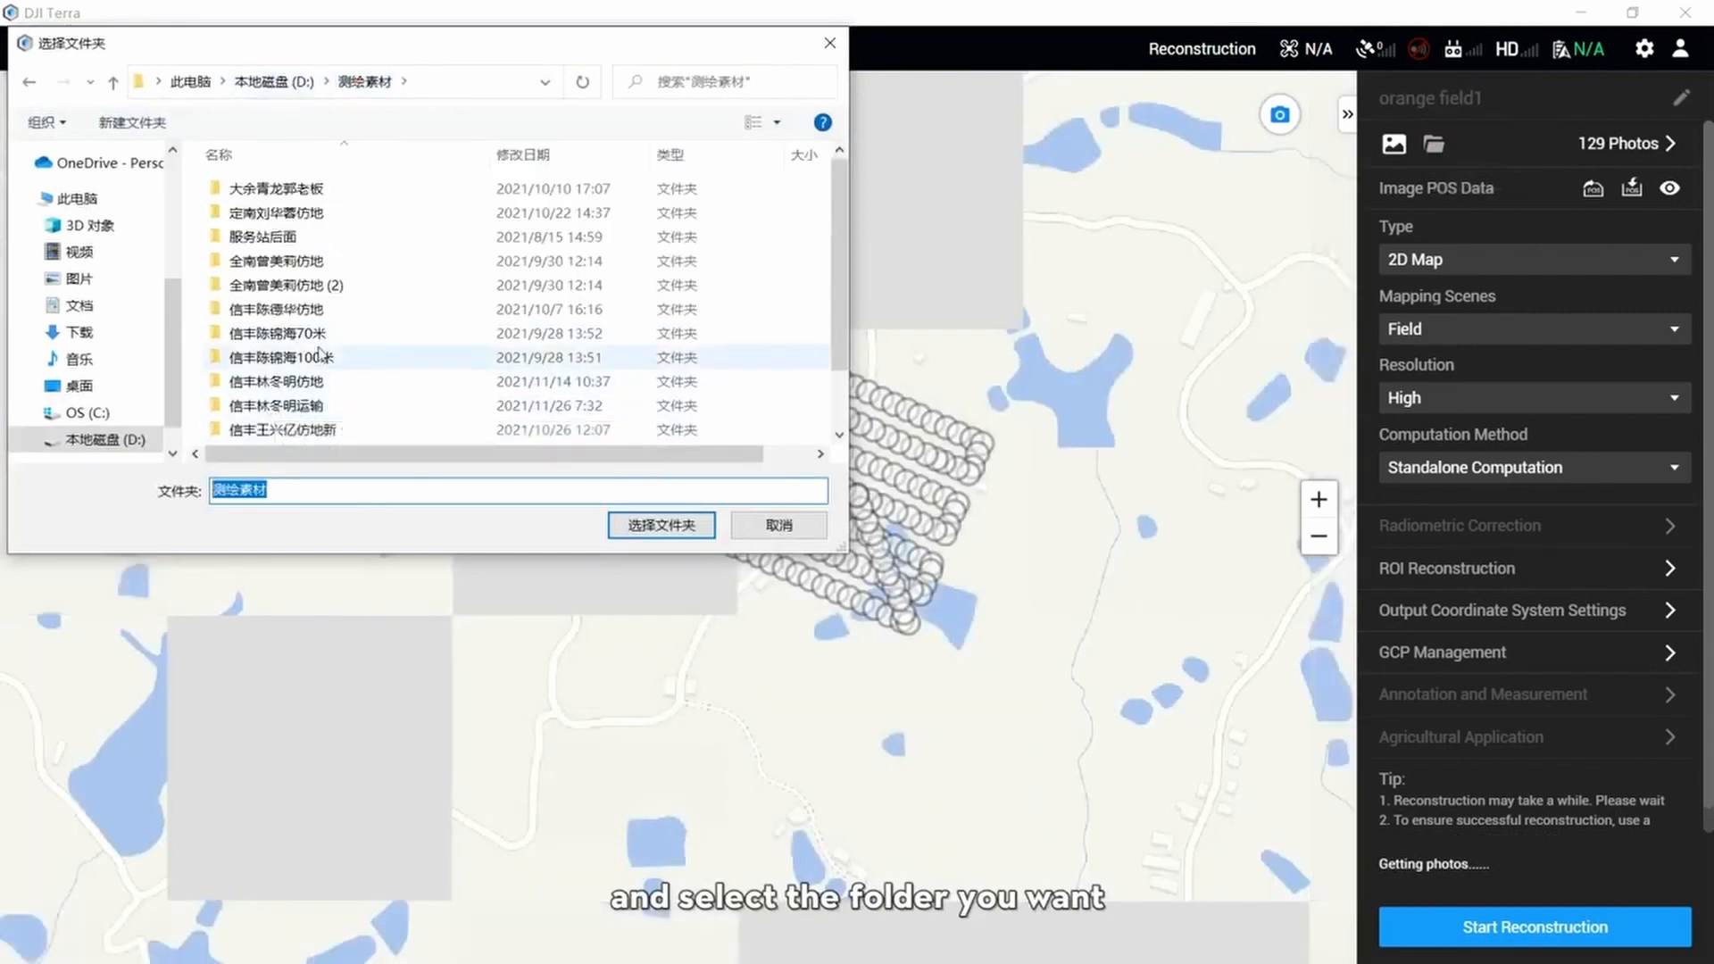
pyautogui.click(336, 335)
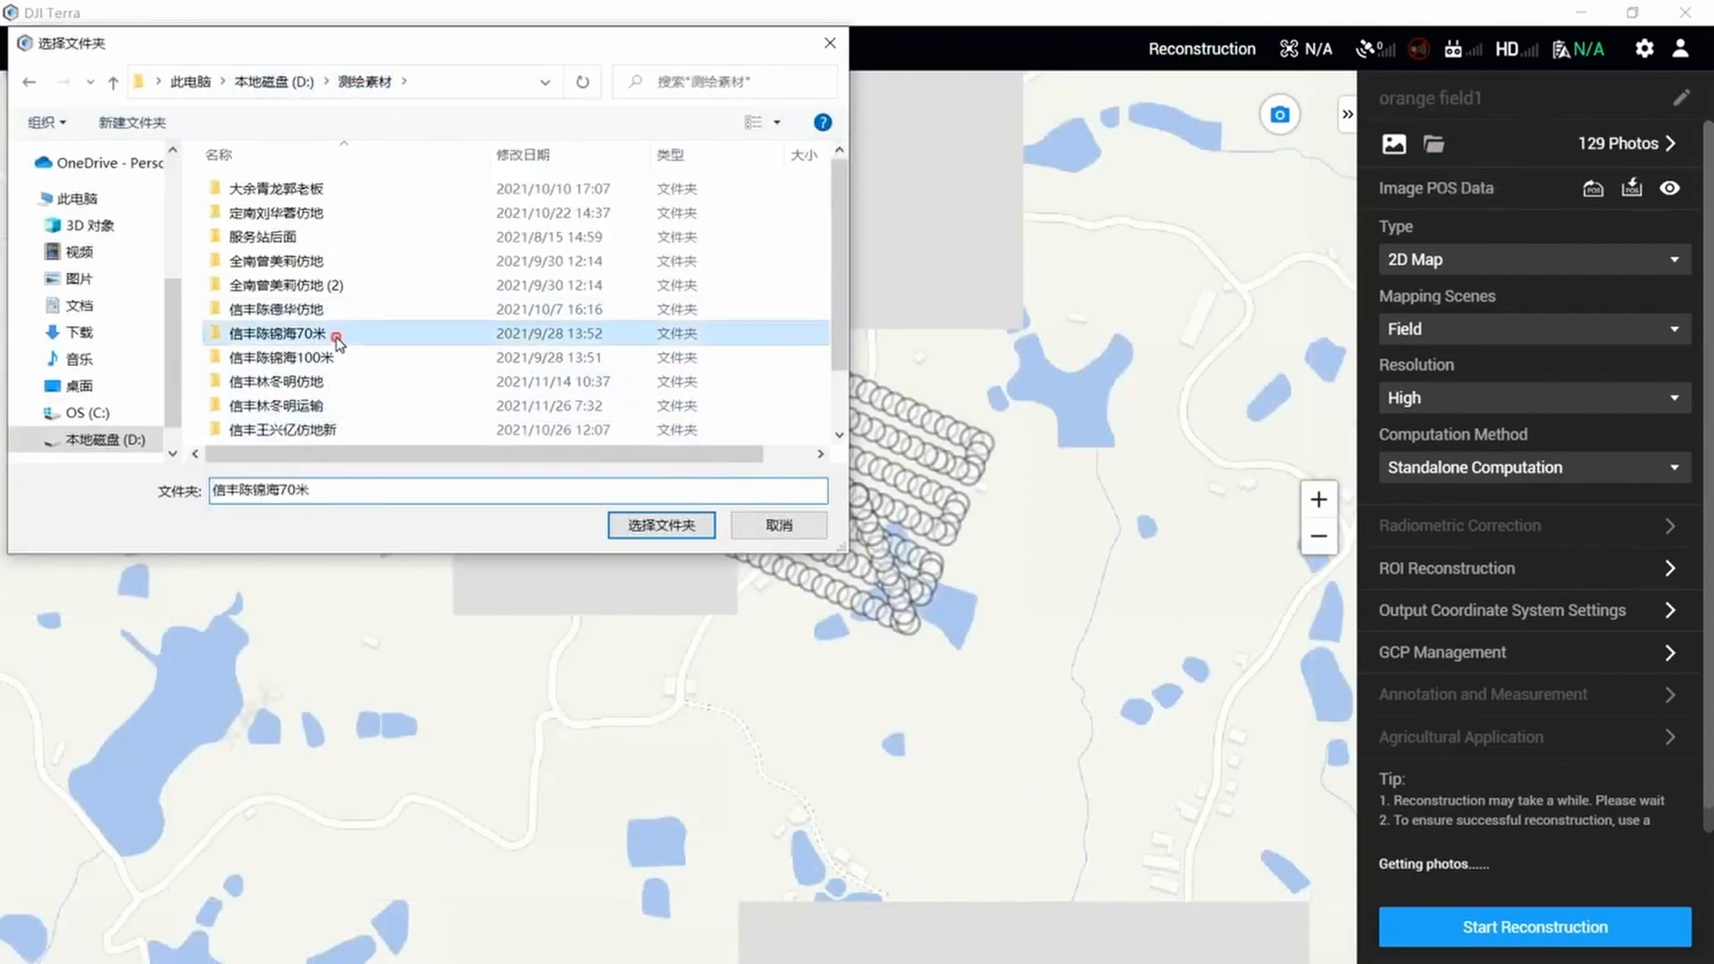
pyautogui.click(674, 528)
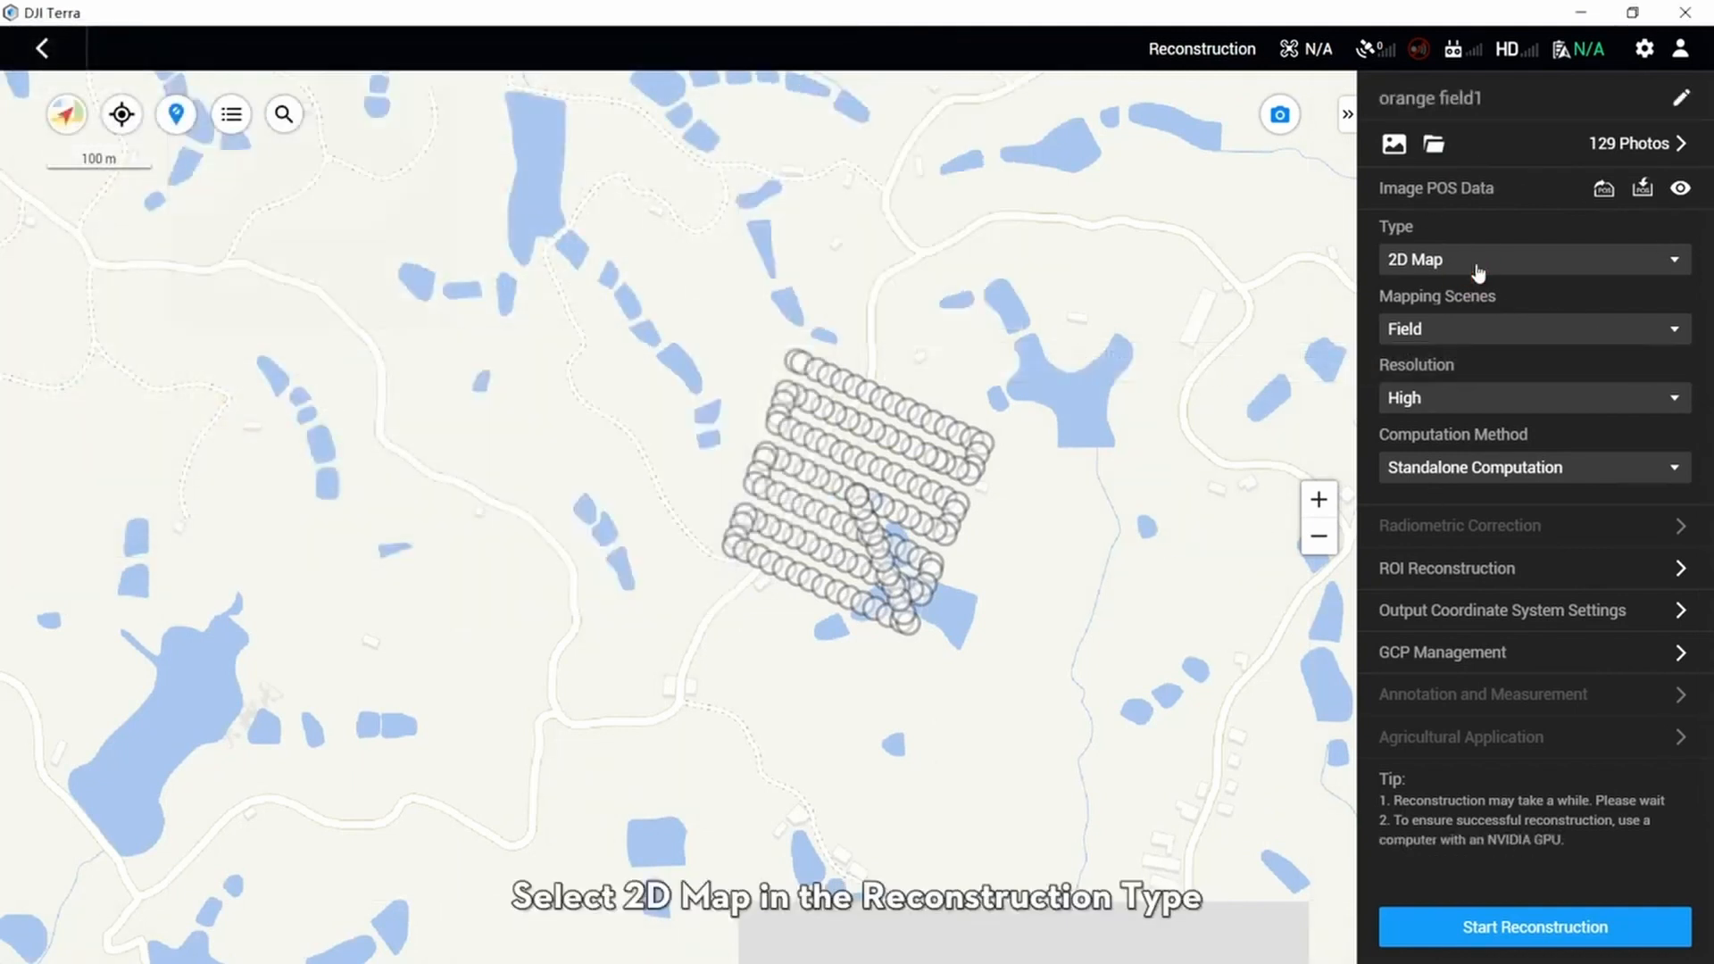
# - Start the reconstruction with type 2D Map, mapping scene Fruit Tree and High resolution
pyautogui.click(1478, 268)
pyautogui.click(1470, 290)
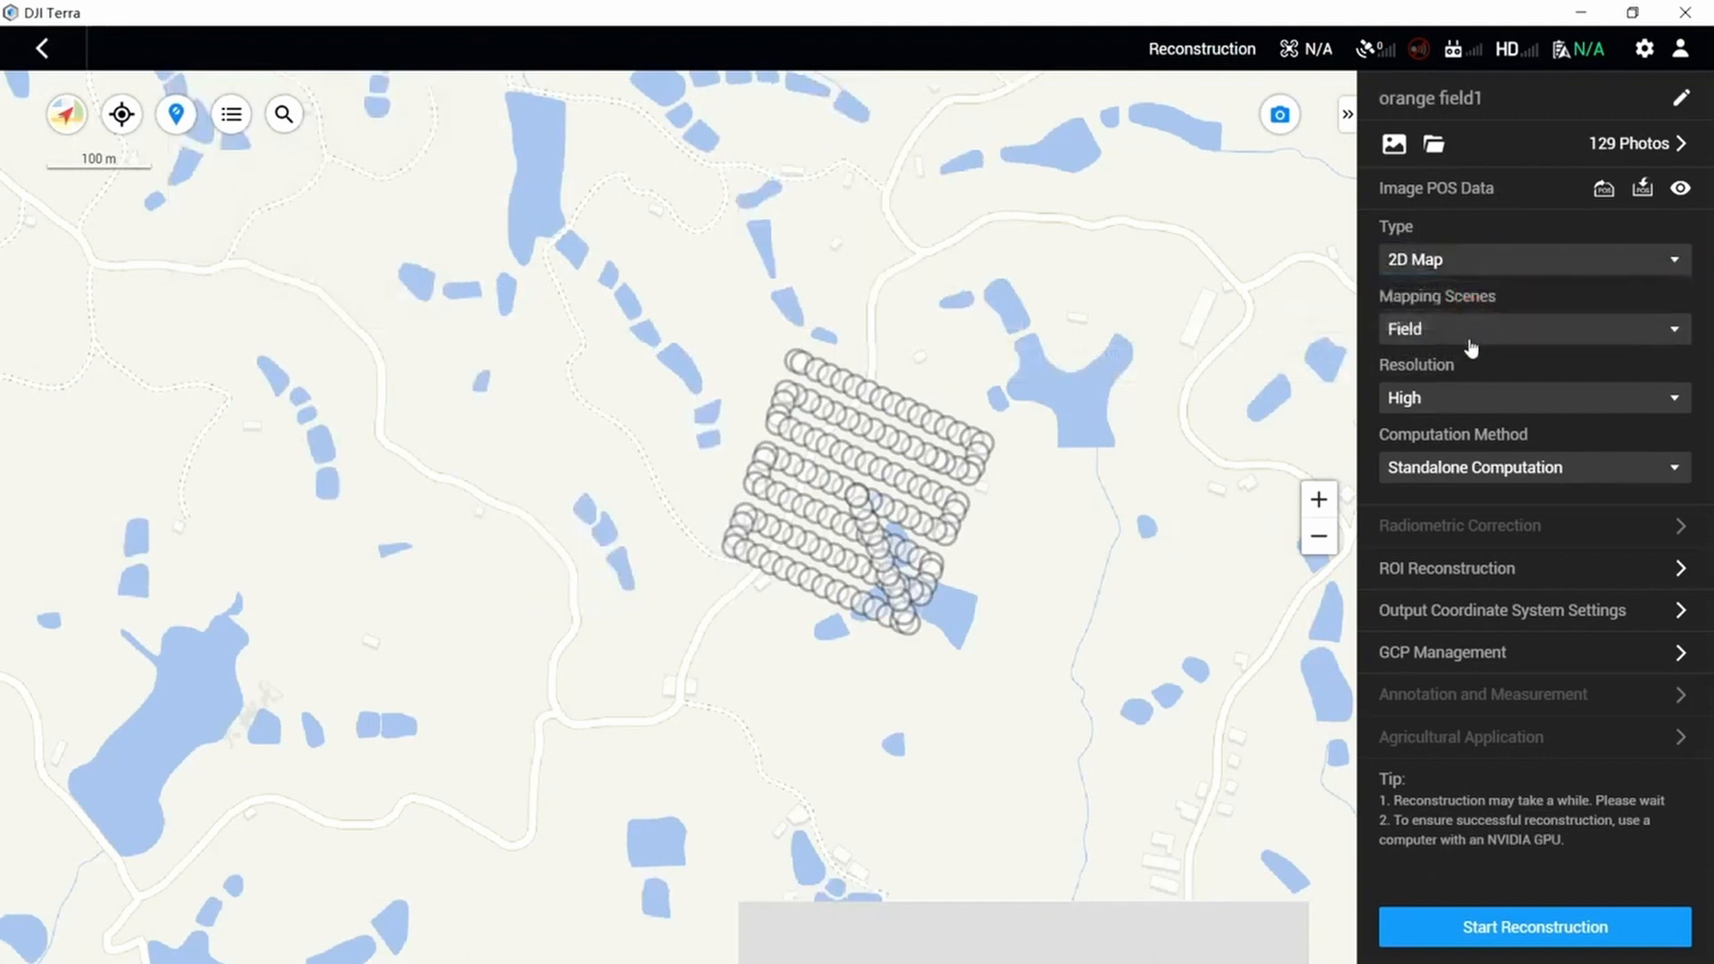
pyautogui.click(1469, 339)
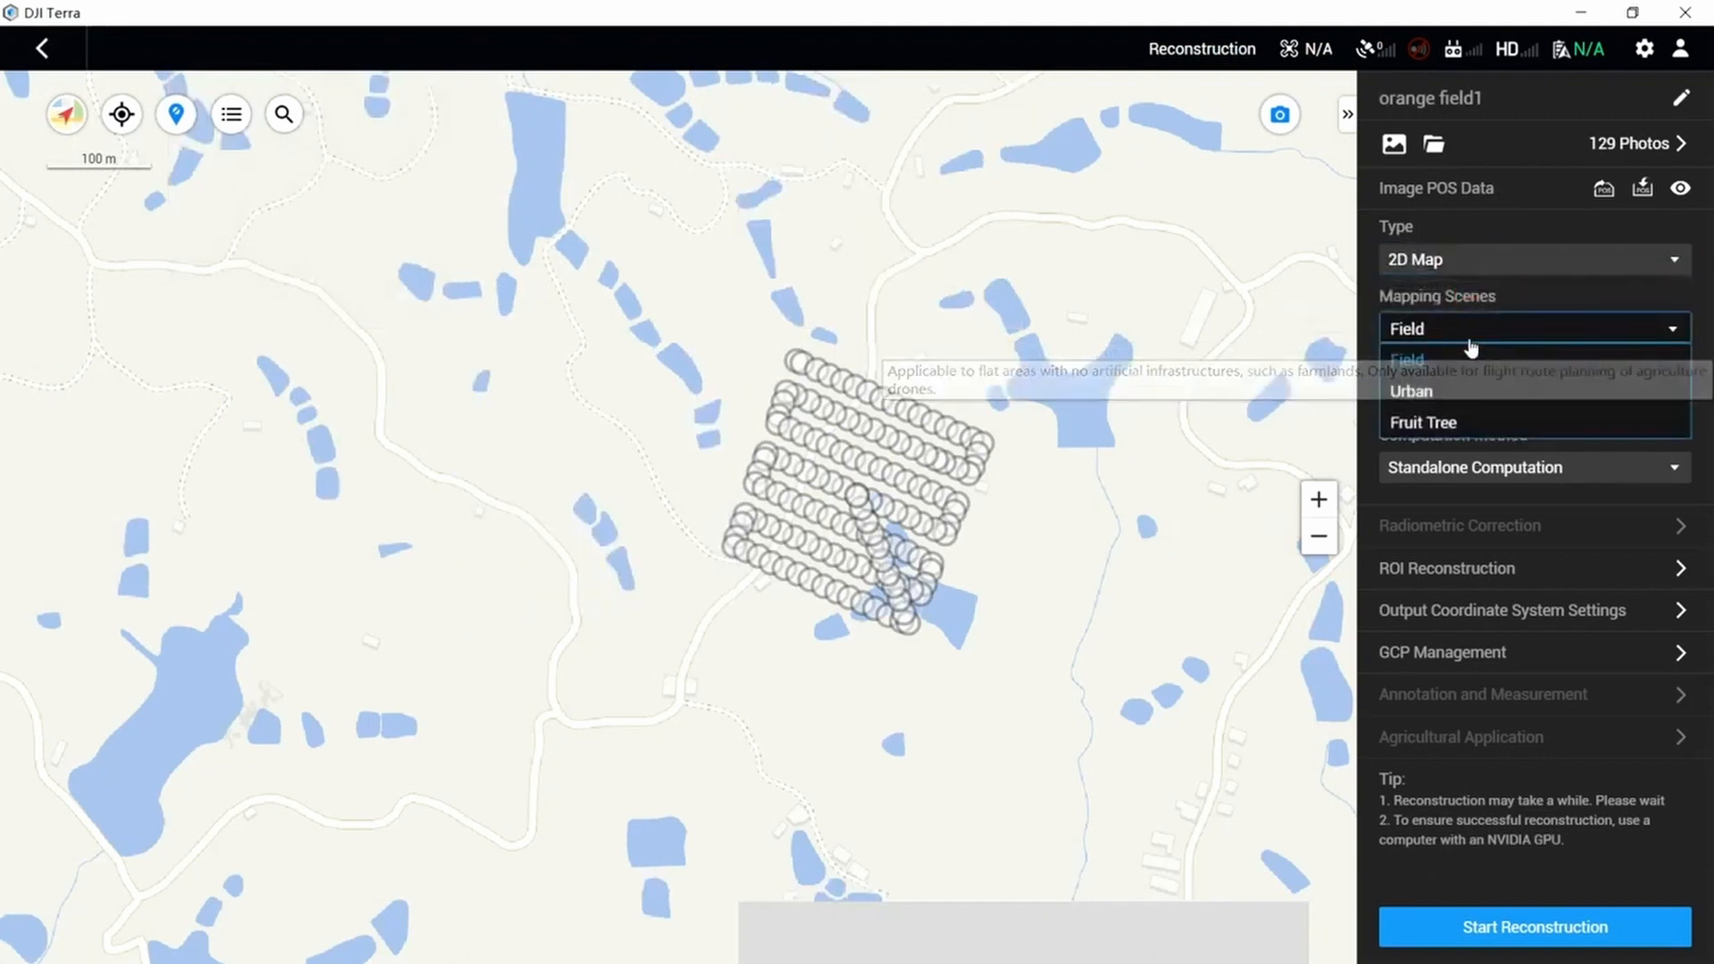
pyautogui.click(1446, 427)
pyautogui.click(1458, 399)
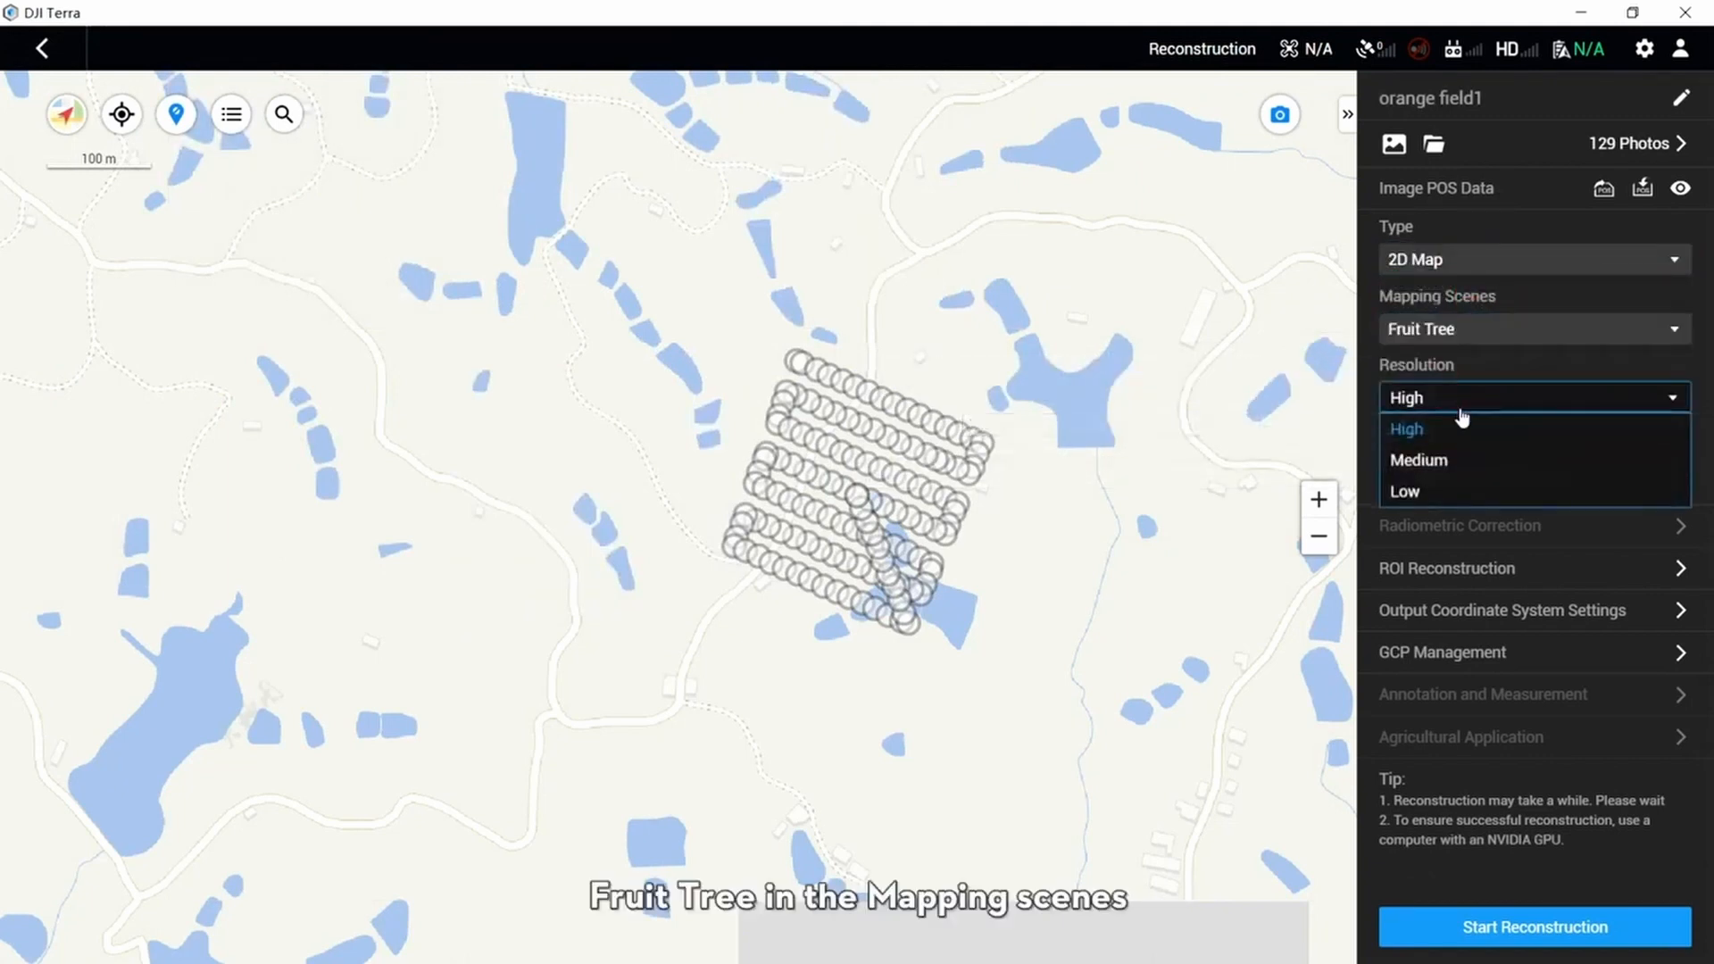
pyautogui.click(1419, 429)
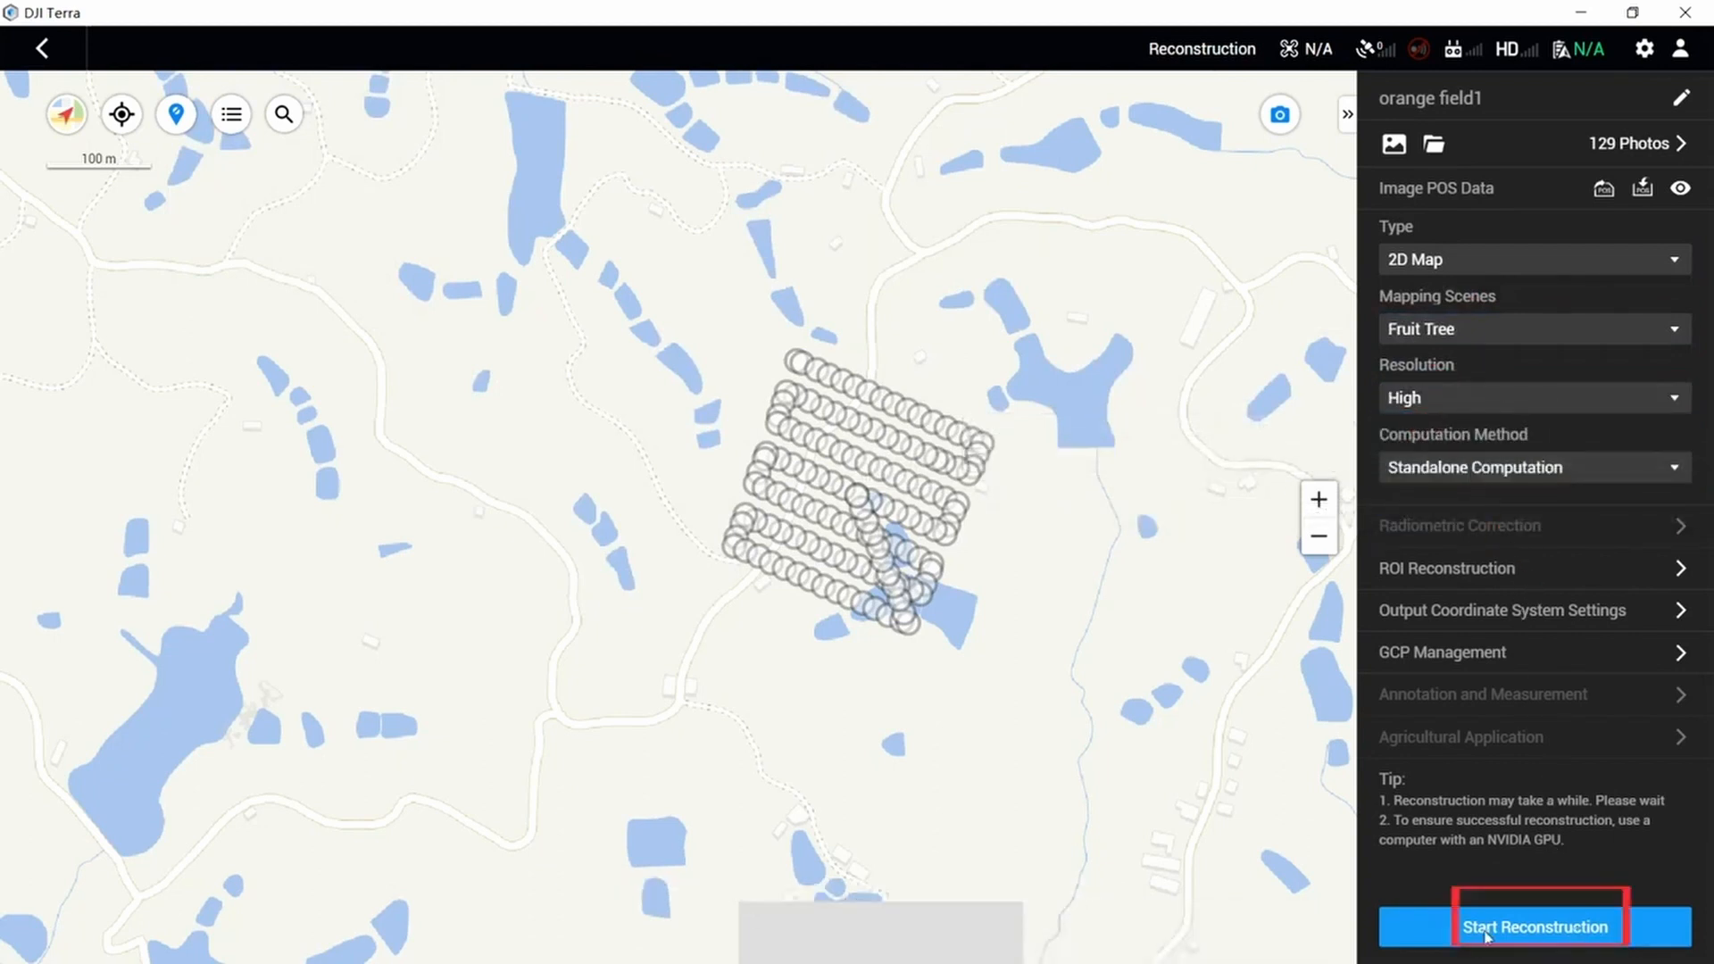
pyautogui.click(1425, 946)
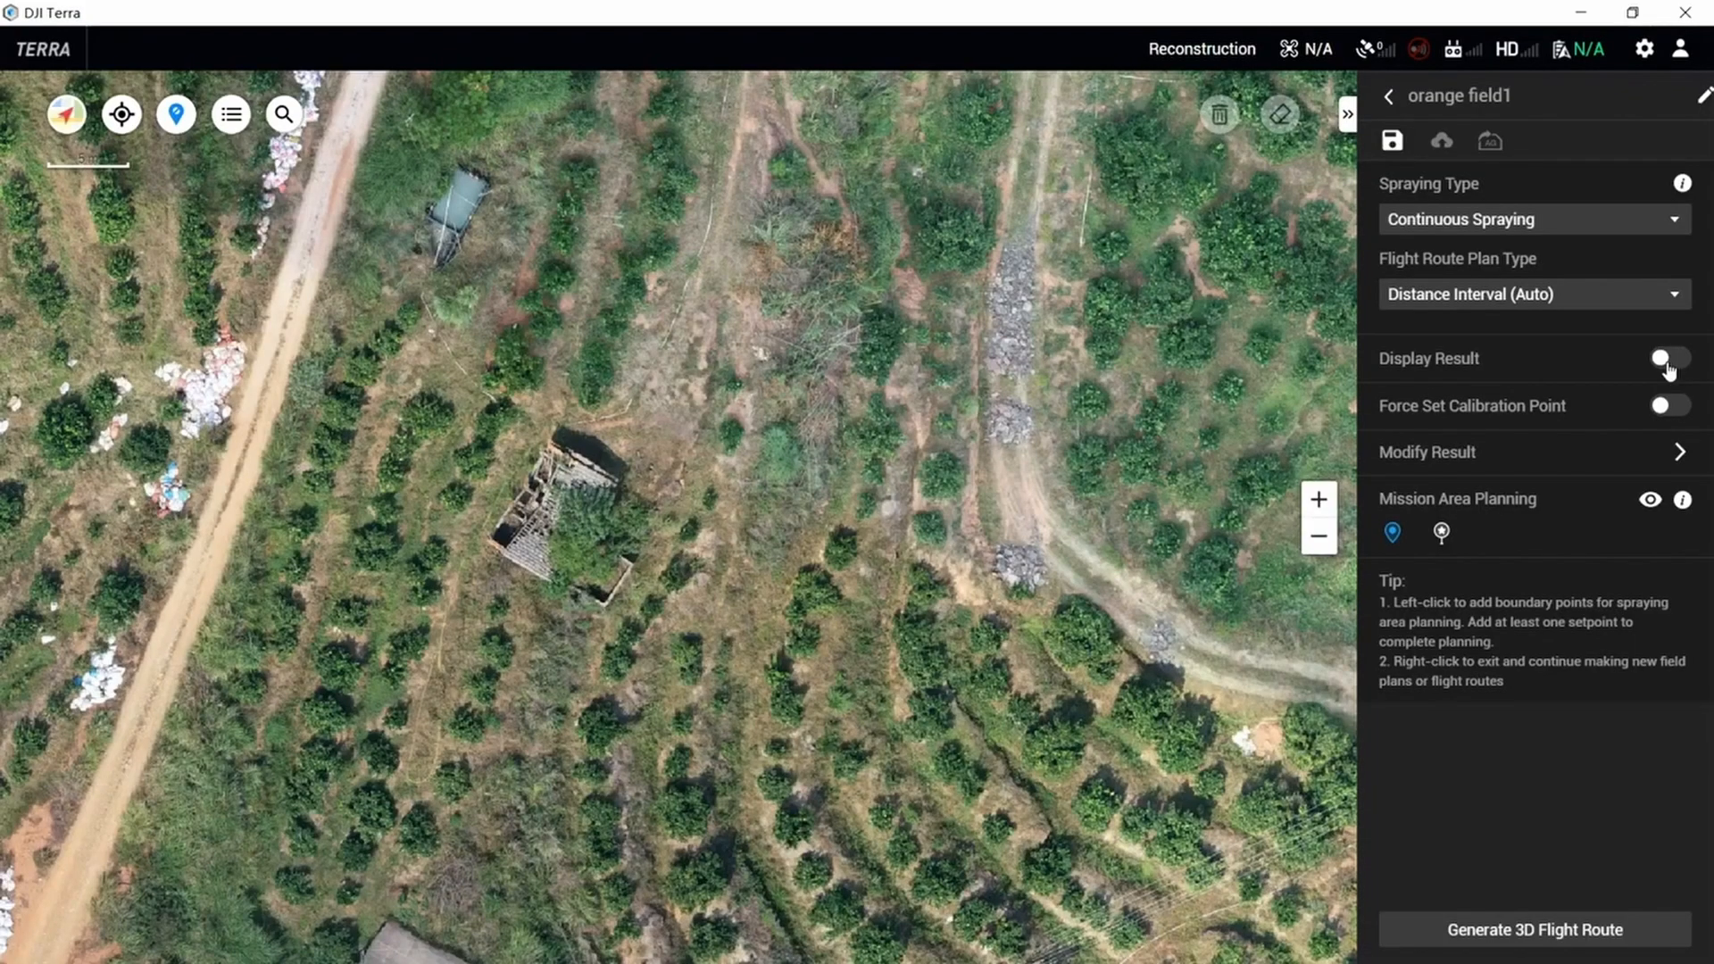
# - Display the identification result on the map and set the spraying type to Continuous Spraying
pyautogui.click(1667, 365)
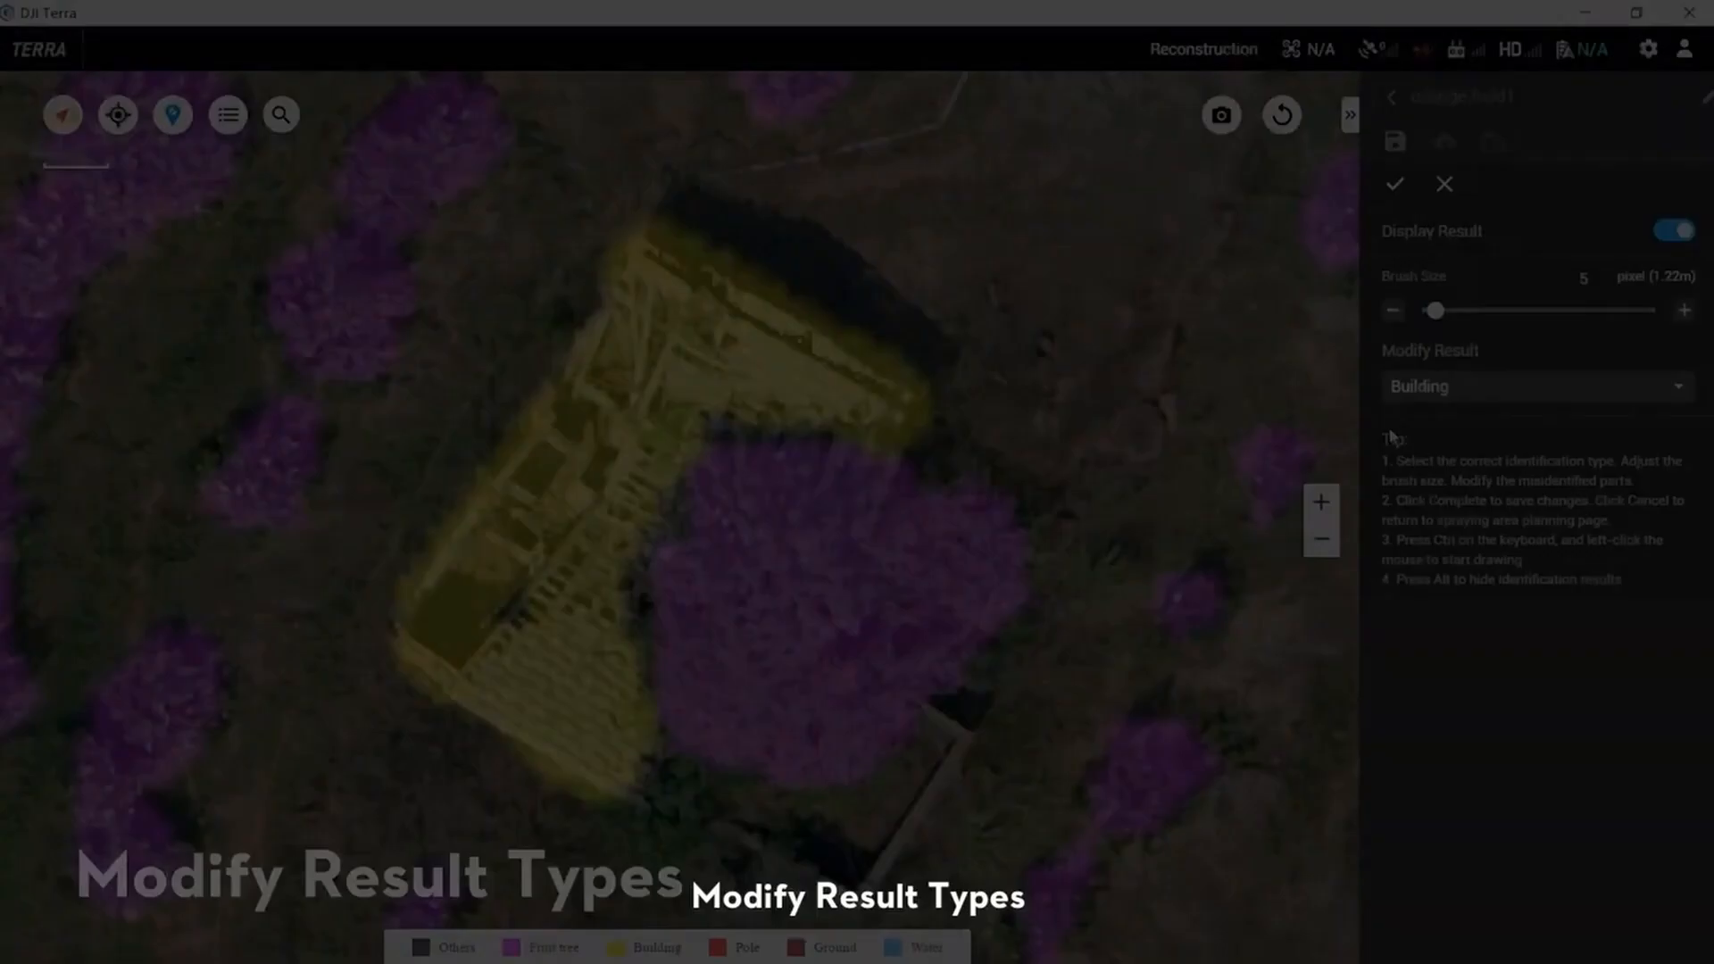
pyautogui.click(1474, 221)
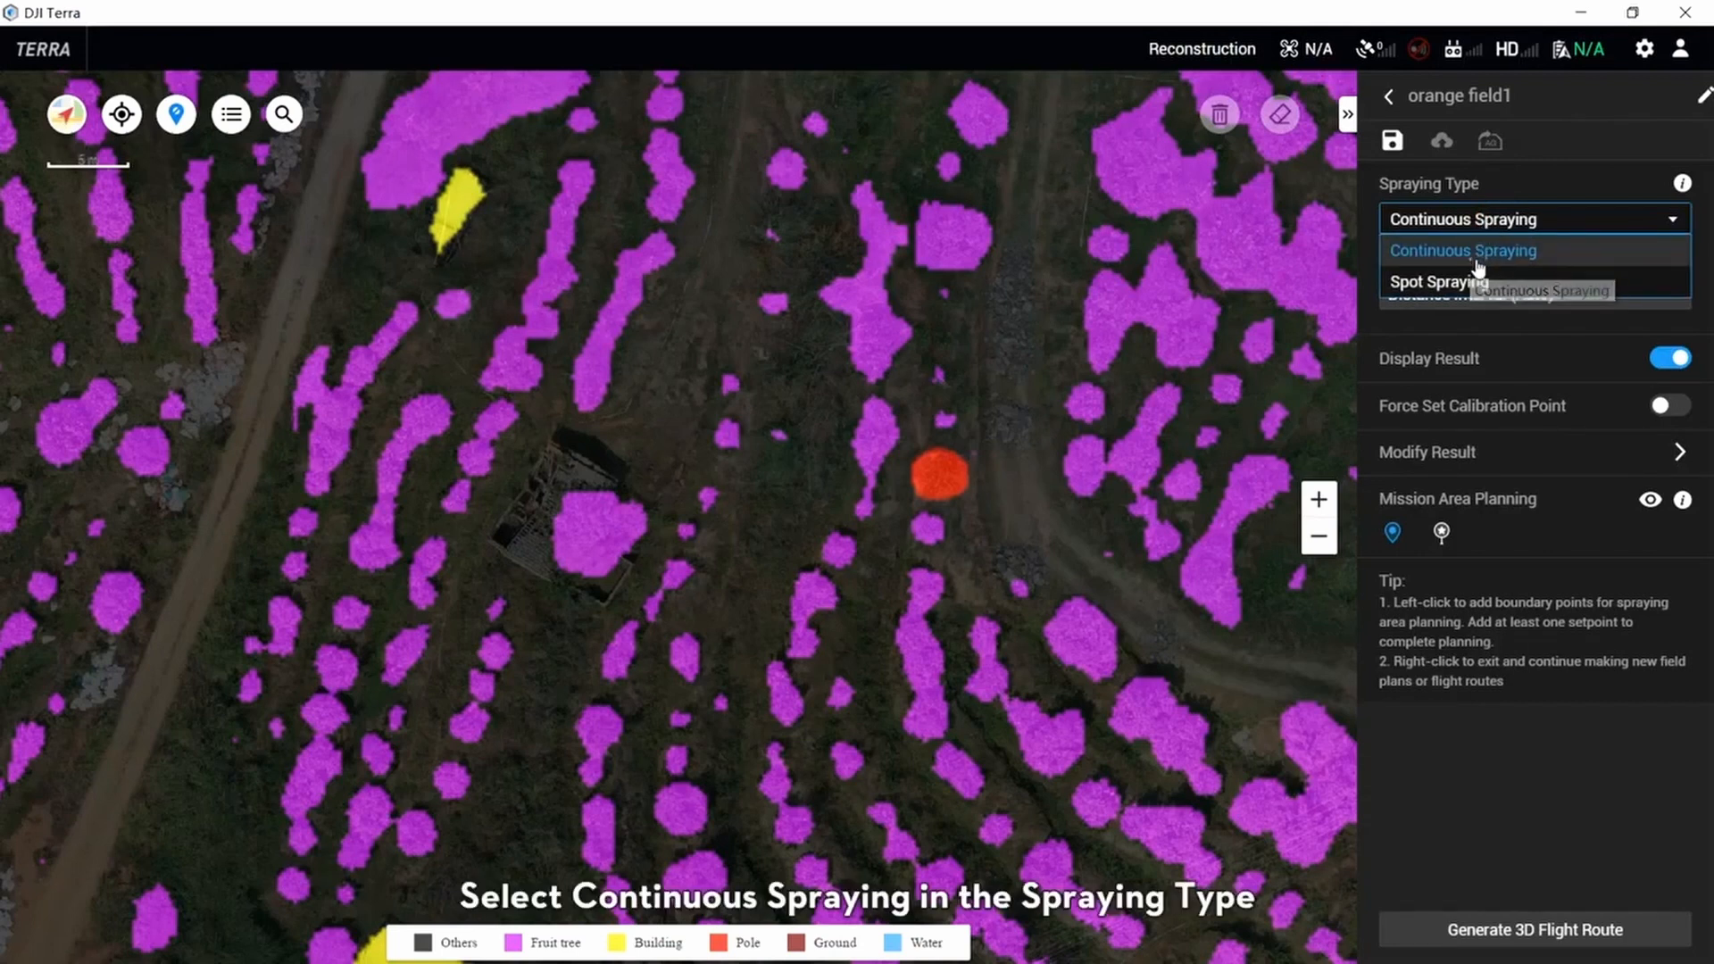
pyautogui.click(1477, 252)
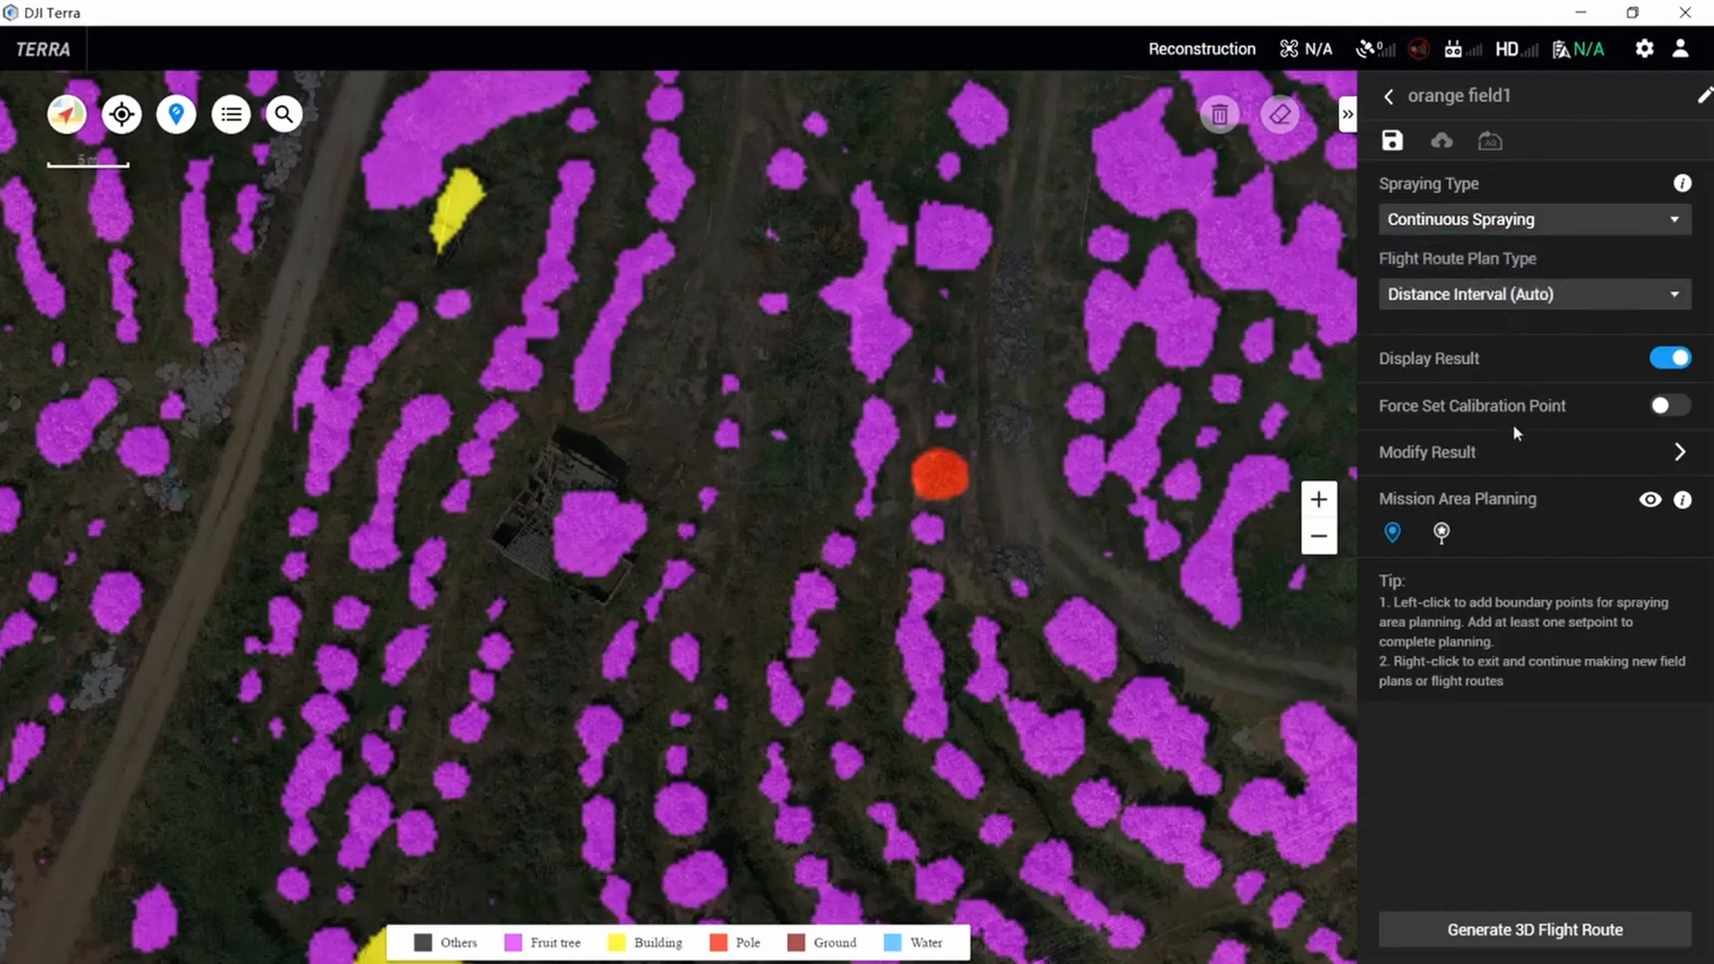
# - Modify the identification result by repainting the area misidentified as a pole beside the dirt track as Fruit tree
pyautogui.click(1513, 455)
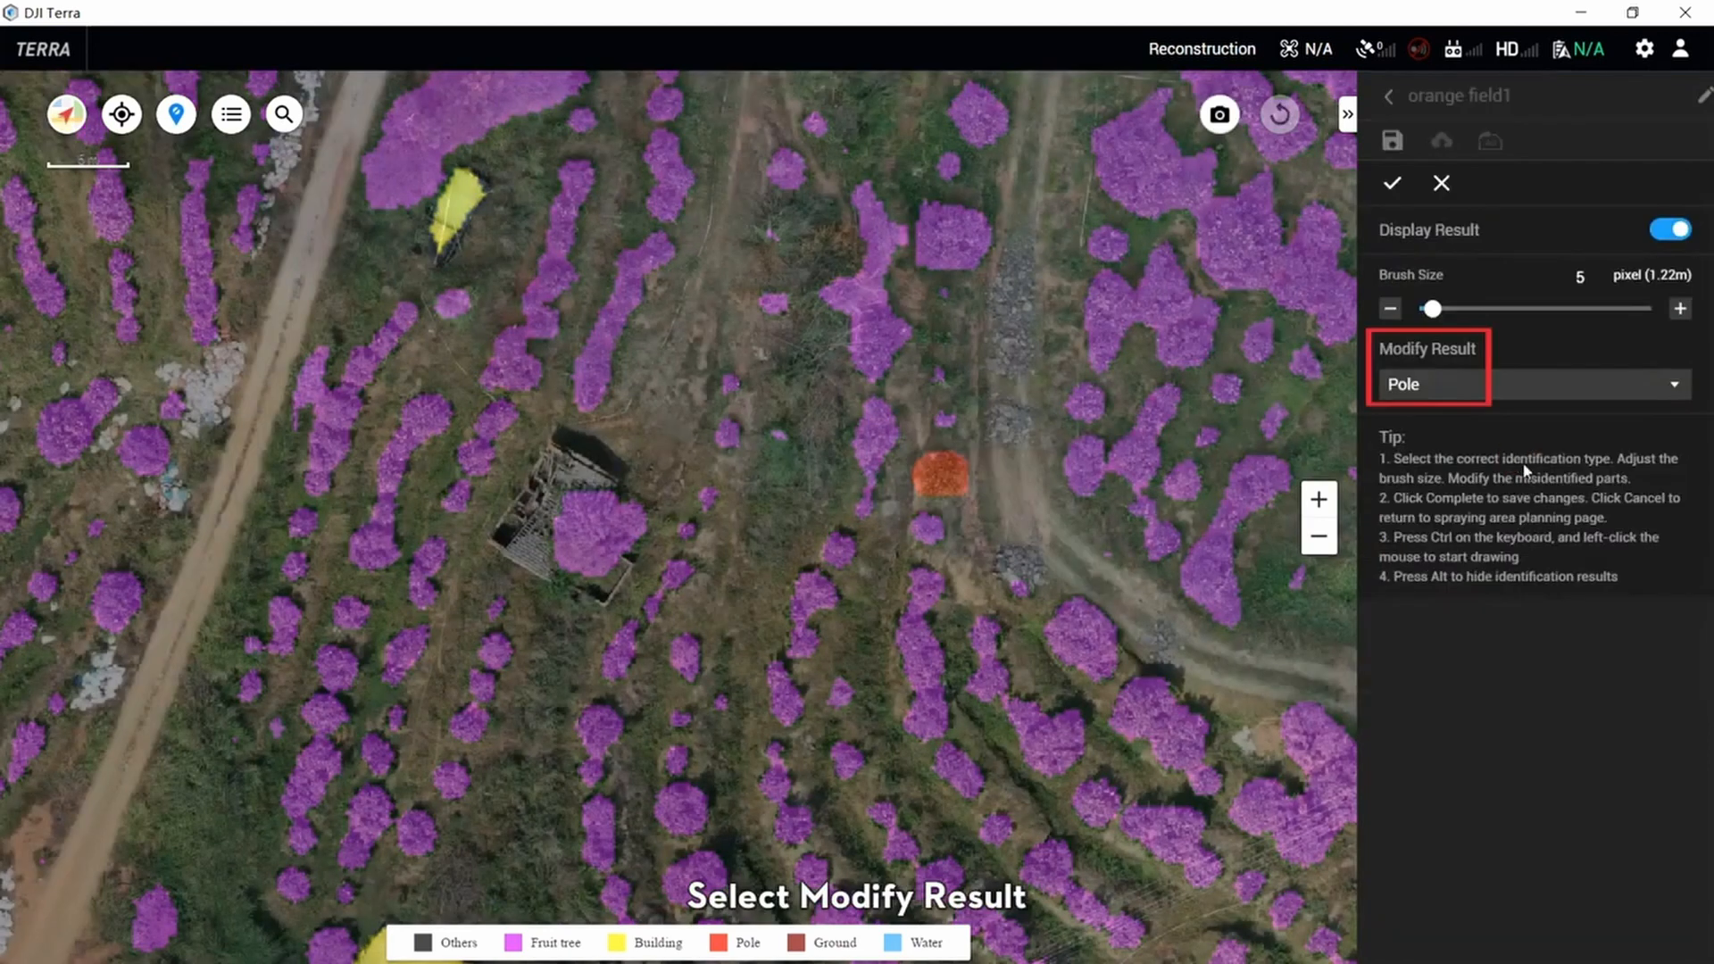
pyautogui.click(1450, 393)
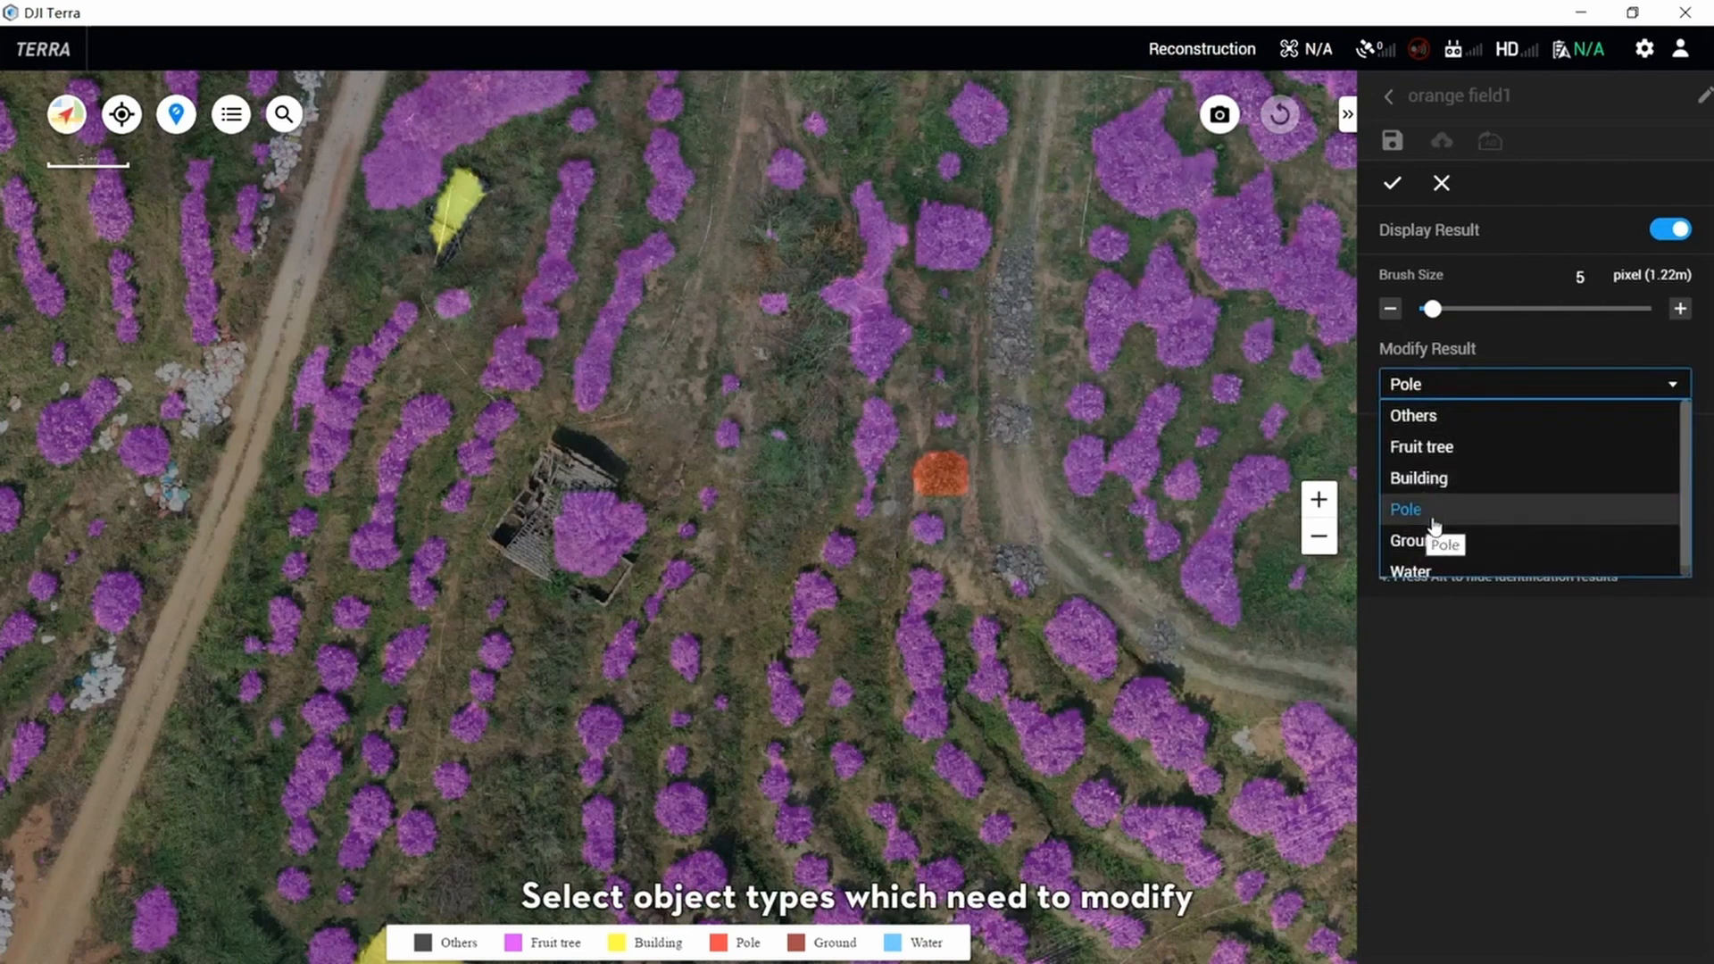
pyautogui.click(1438, 448)
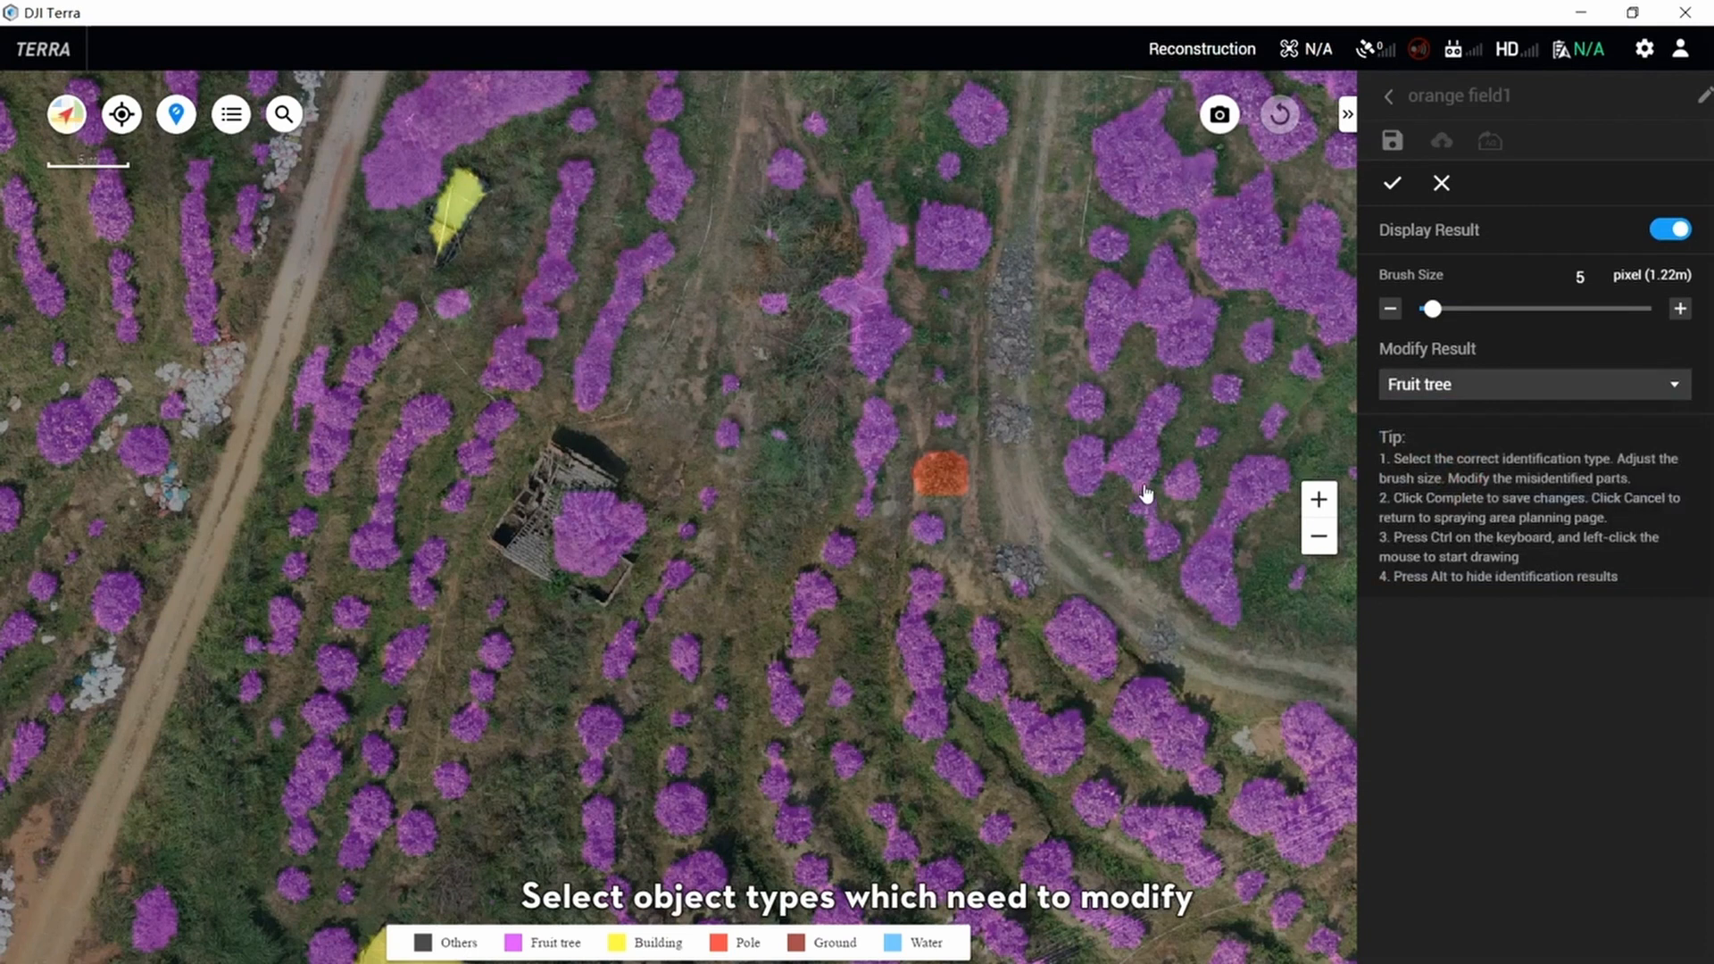
pyautogui.moveTo(937, 459)
pyautogui.keyDown('ctrl'); pyautogui.mouseDown()
pyautogui.moveTo(925, 485)
pyautogui.moveTo(961, 487)
pyautogui.mouseUp(); pyautogui.keyUp('ctrl')
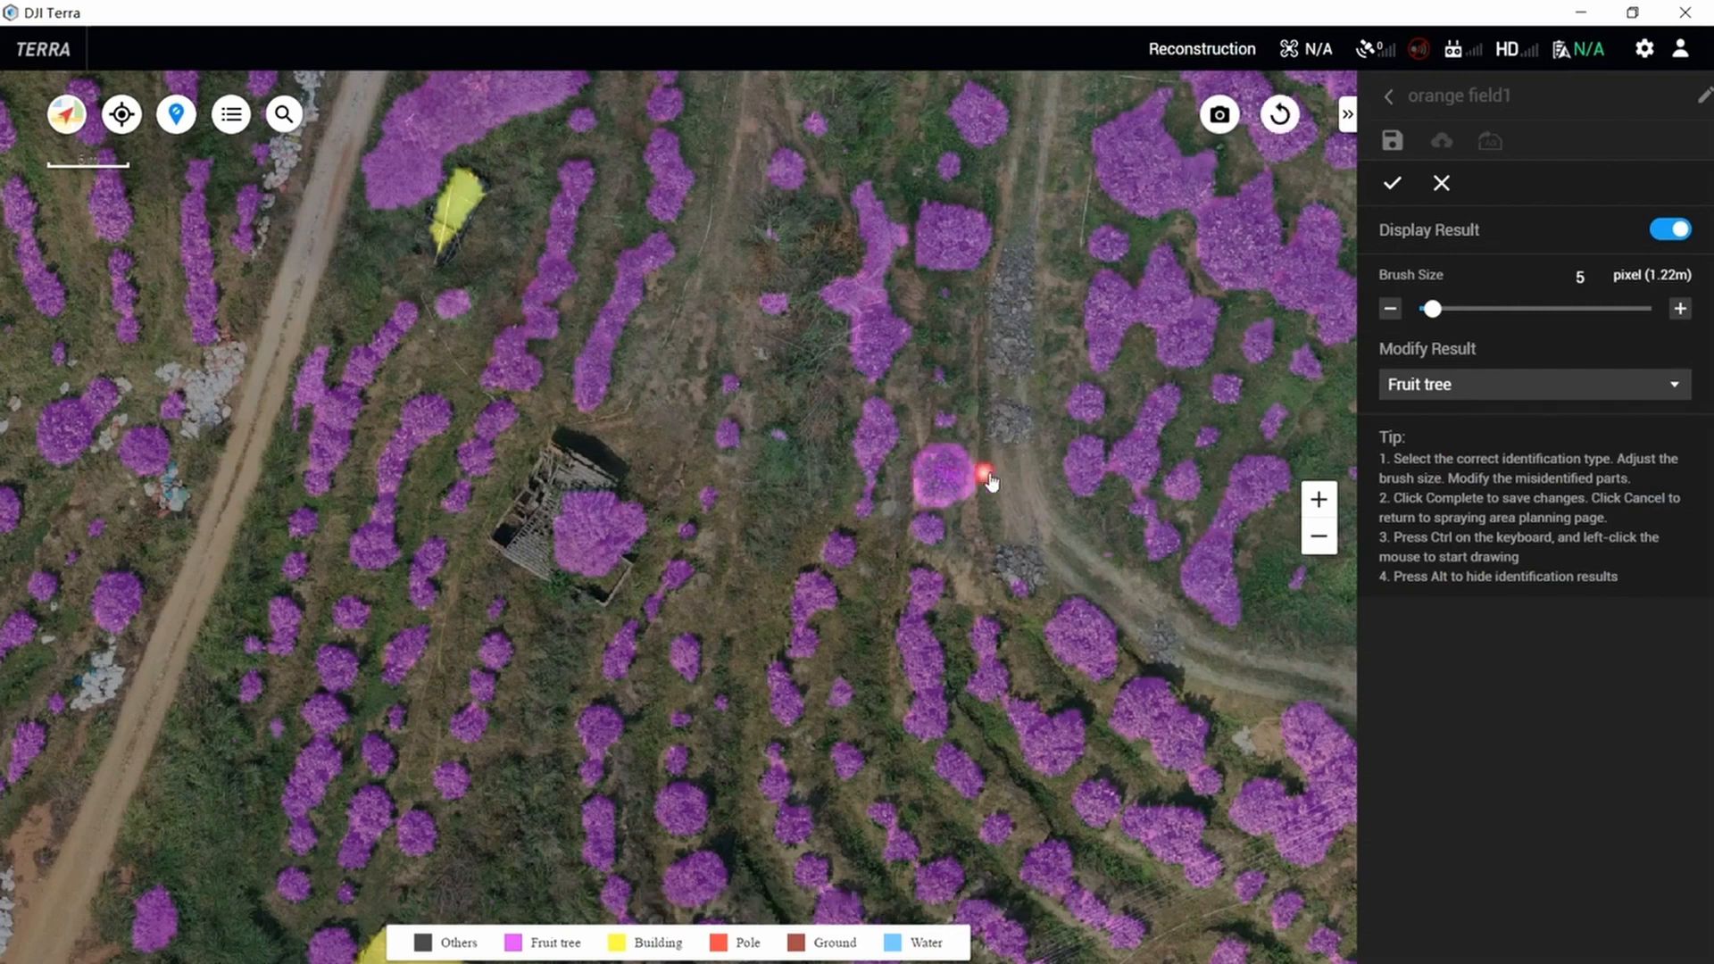
# - Paint the ruined house's exposed roof and walls as Building and save the modified result
pyautogui.click(1452, 387)
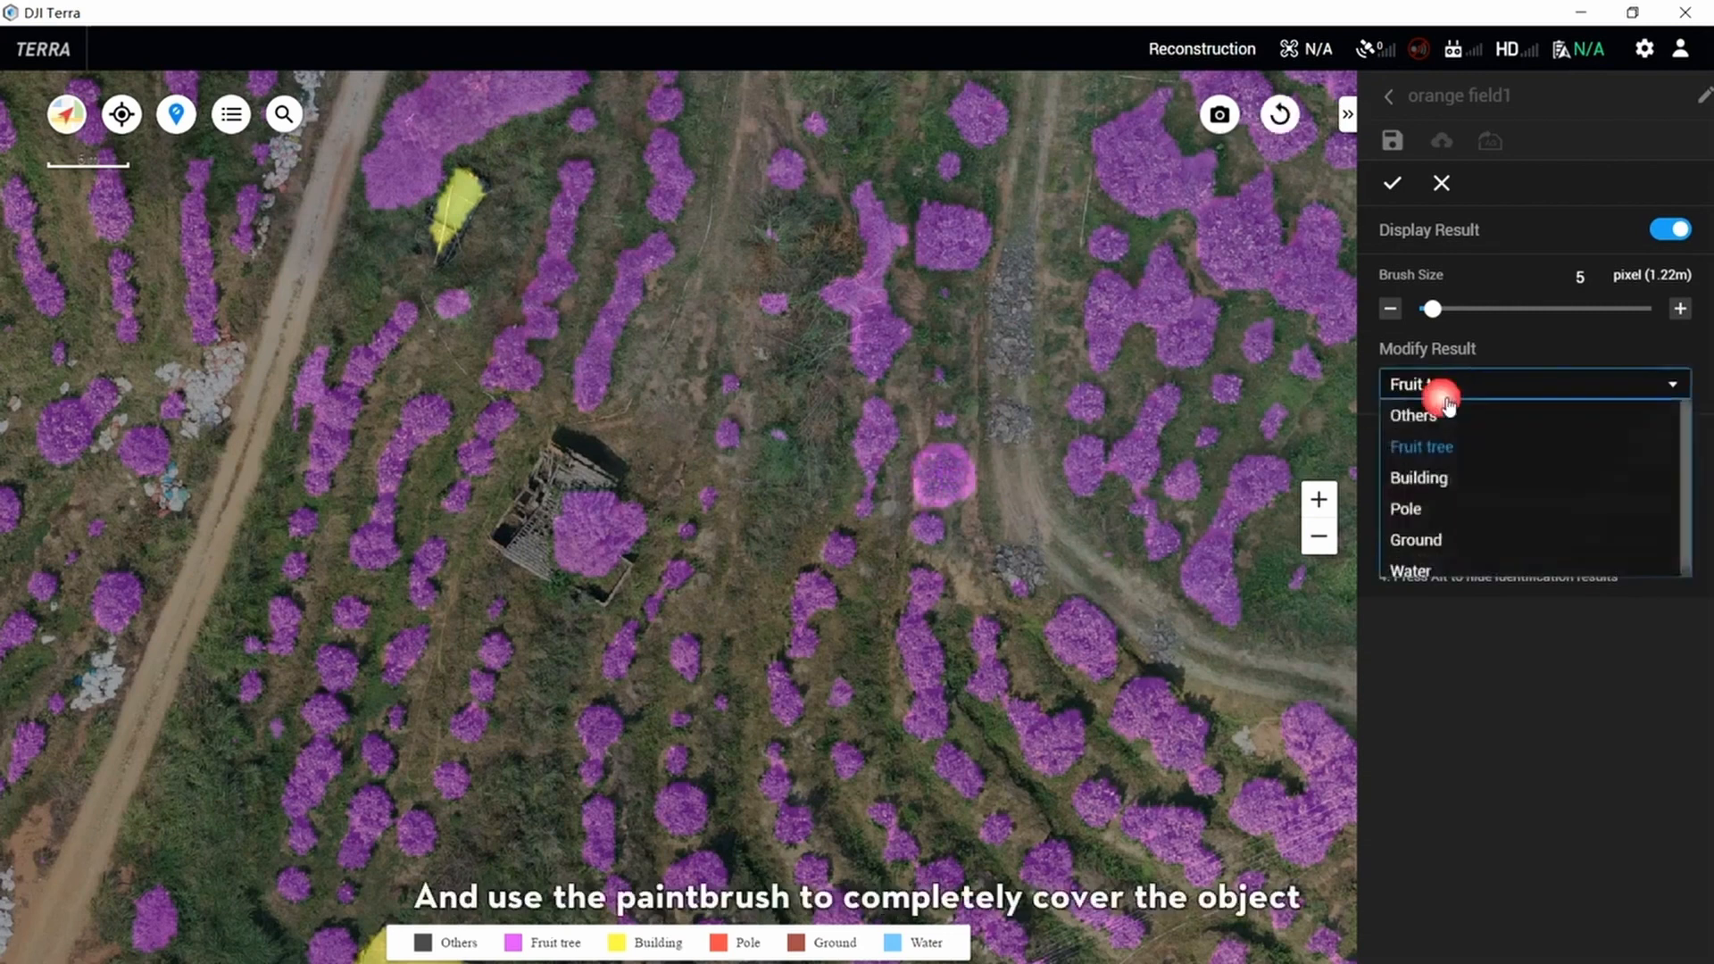
pyautogui.scroll(5, 741, 435)
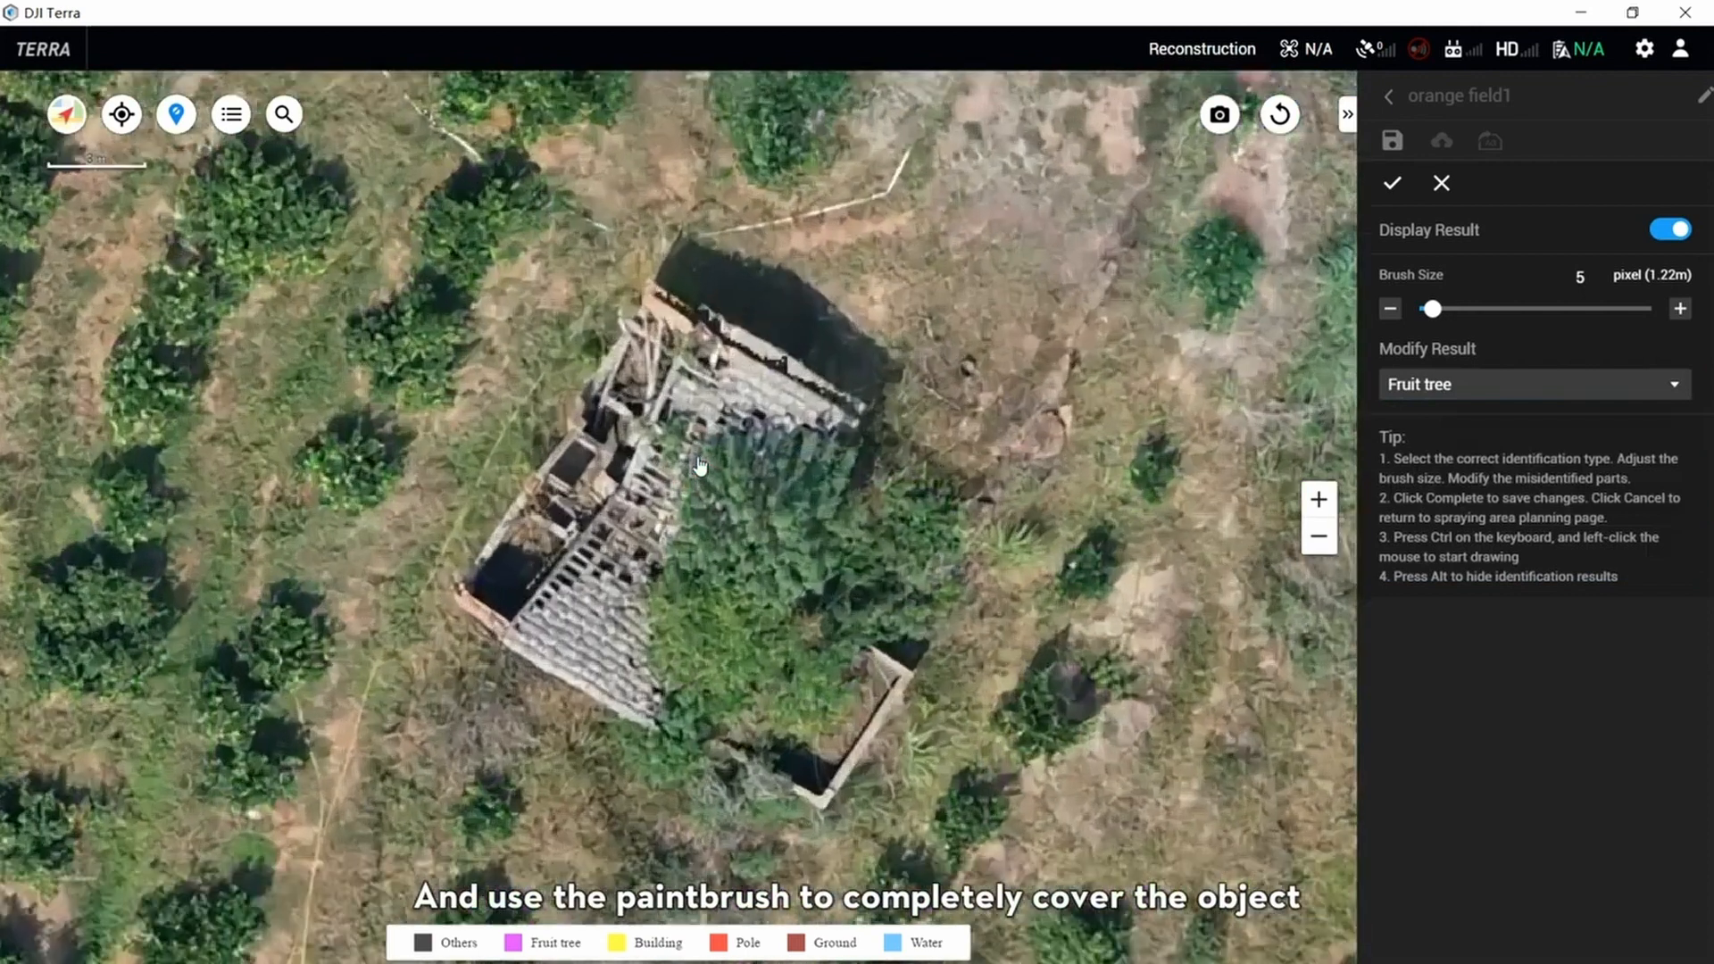
pyautogui.scroll(2, 700, 465)
pyautogui.click(1429, 385)
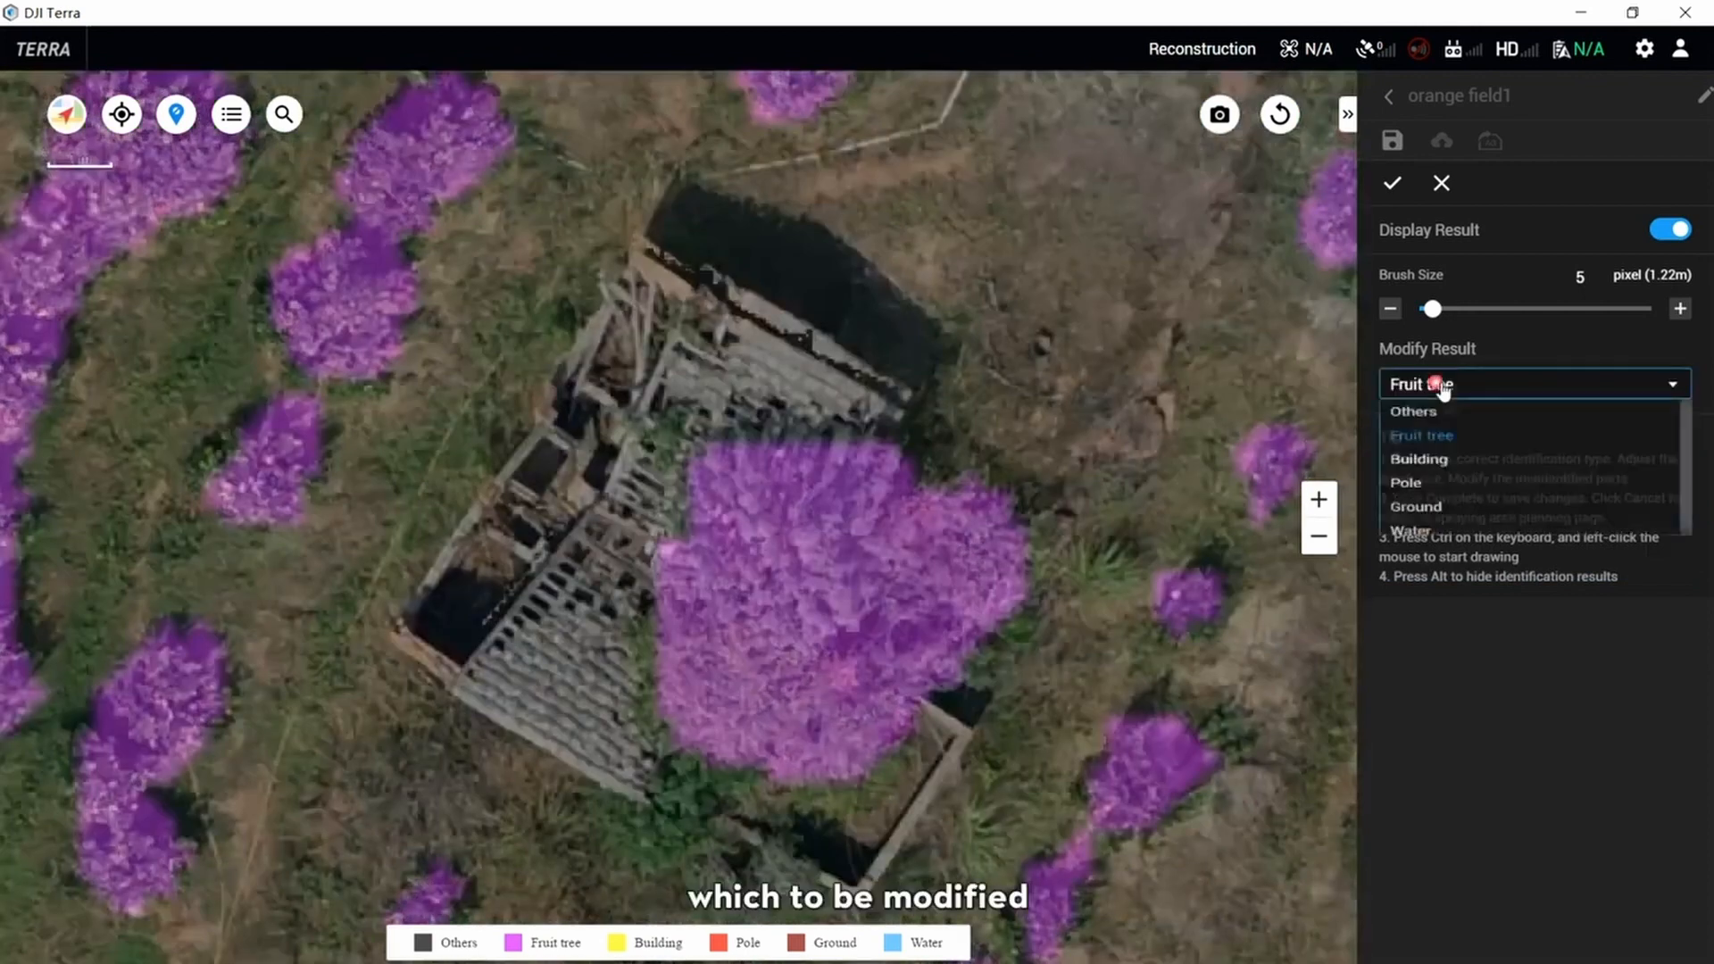
pyautogui.click(1436, 480)
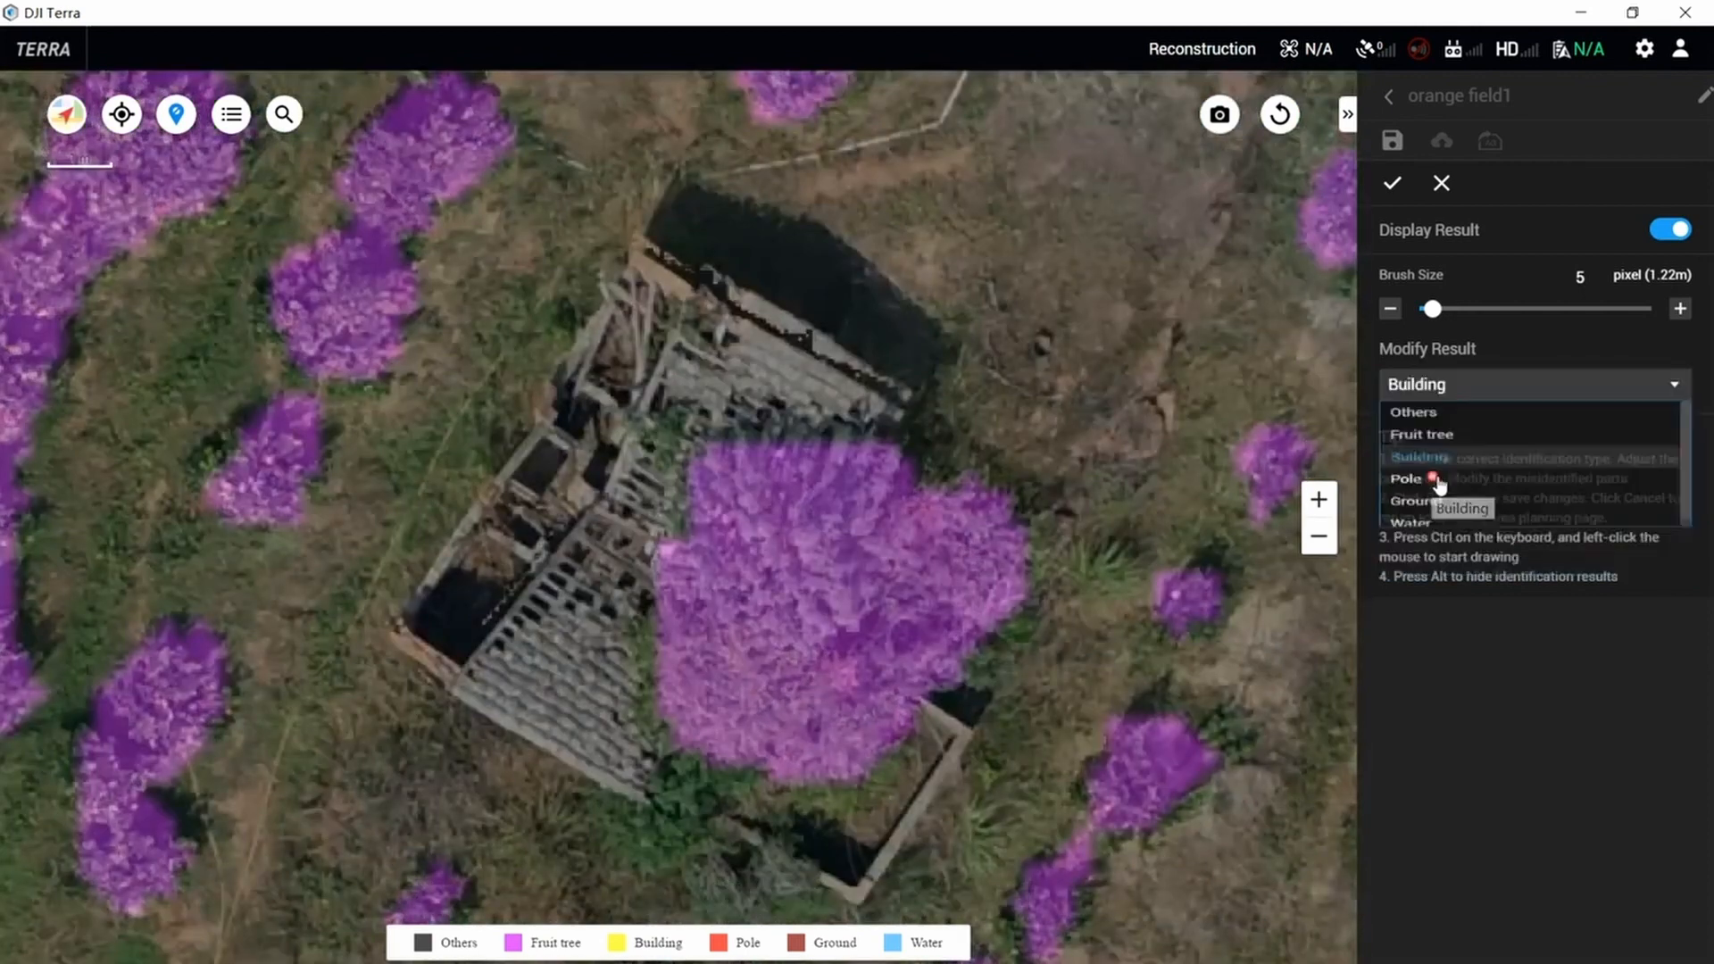
pyautogui.moveTo(893, 404)
pyautogui.keyDown('ctrl'); pyautogui.mouseDown()
pyautogui.moveTo(656, 252)
pyautogui.moveTo(625, 286)
pyautogui.moveTo(688, 375)
pyautogui.moveTo(777, 416)
pyautogui.moveTo(625, 339)
pyautogui.moveTo(442, 594)
pyautogui.moveTo(469, 661)
pyautogui.moveTo(594, 750)
pyautogui.moveTo(625, 705)
pyautogui.moveTo(576, 554)
pyautogui.moveTo(616, 474)
pyautogui.moveTo(683, 415)
pyautogui.mouseUp(); pyautogui.keyUp('ctrl')
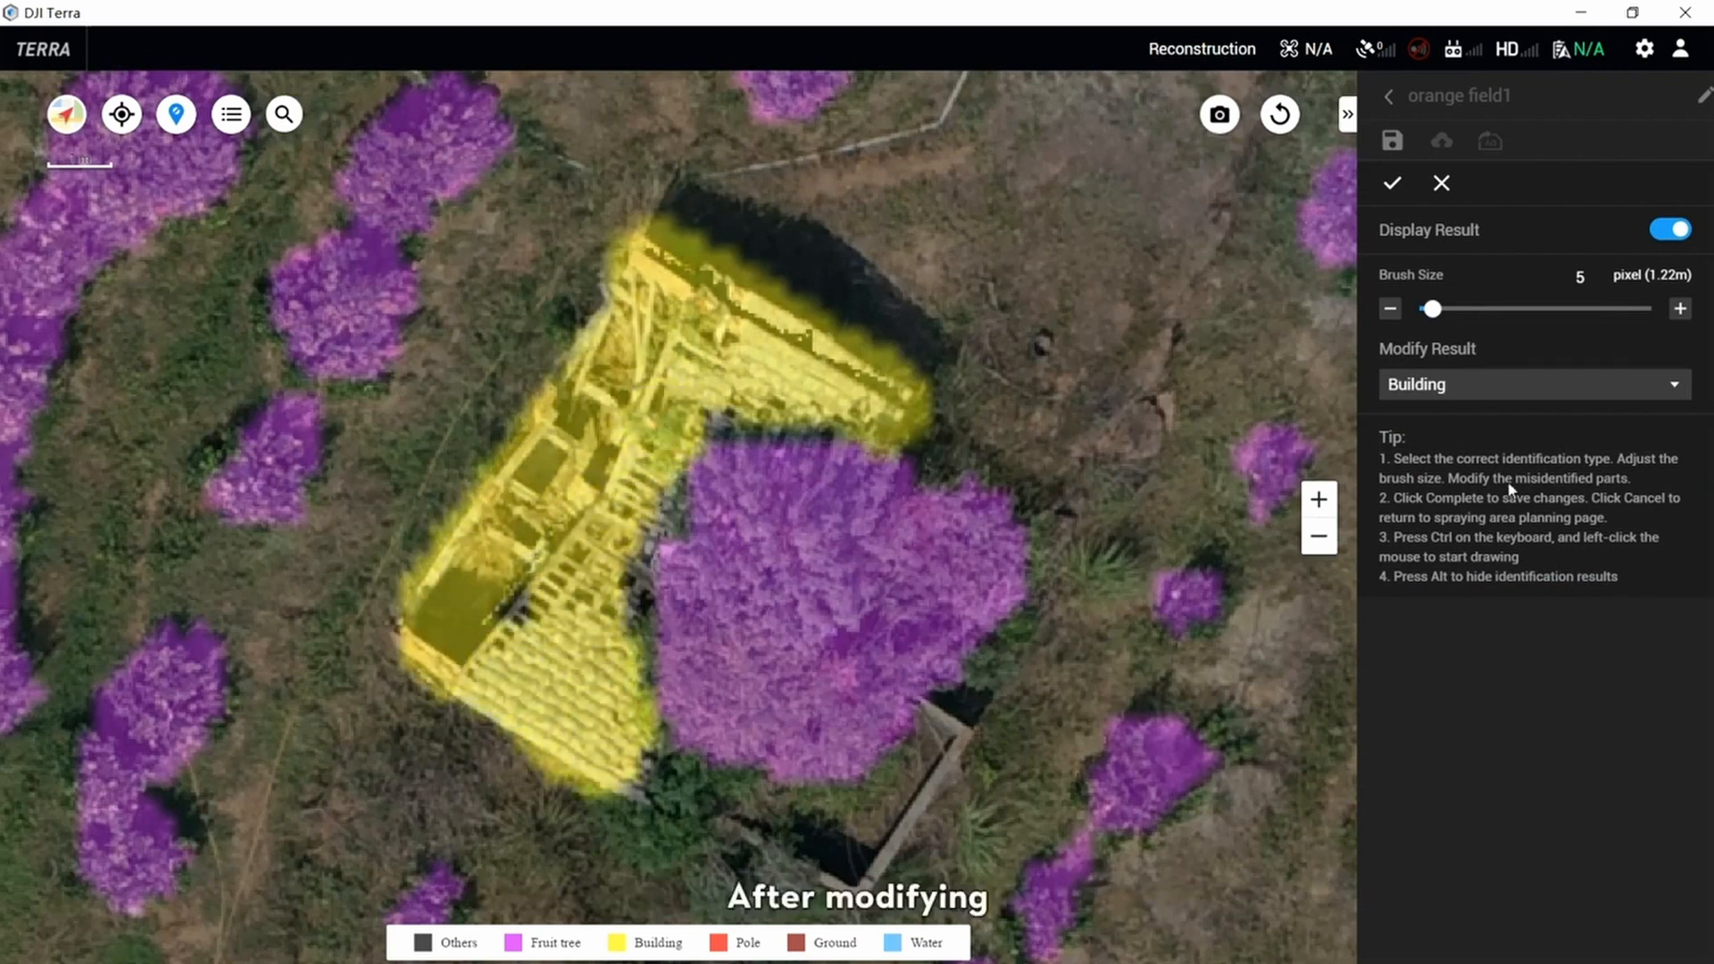
pyautogui.click(1393, 183)
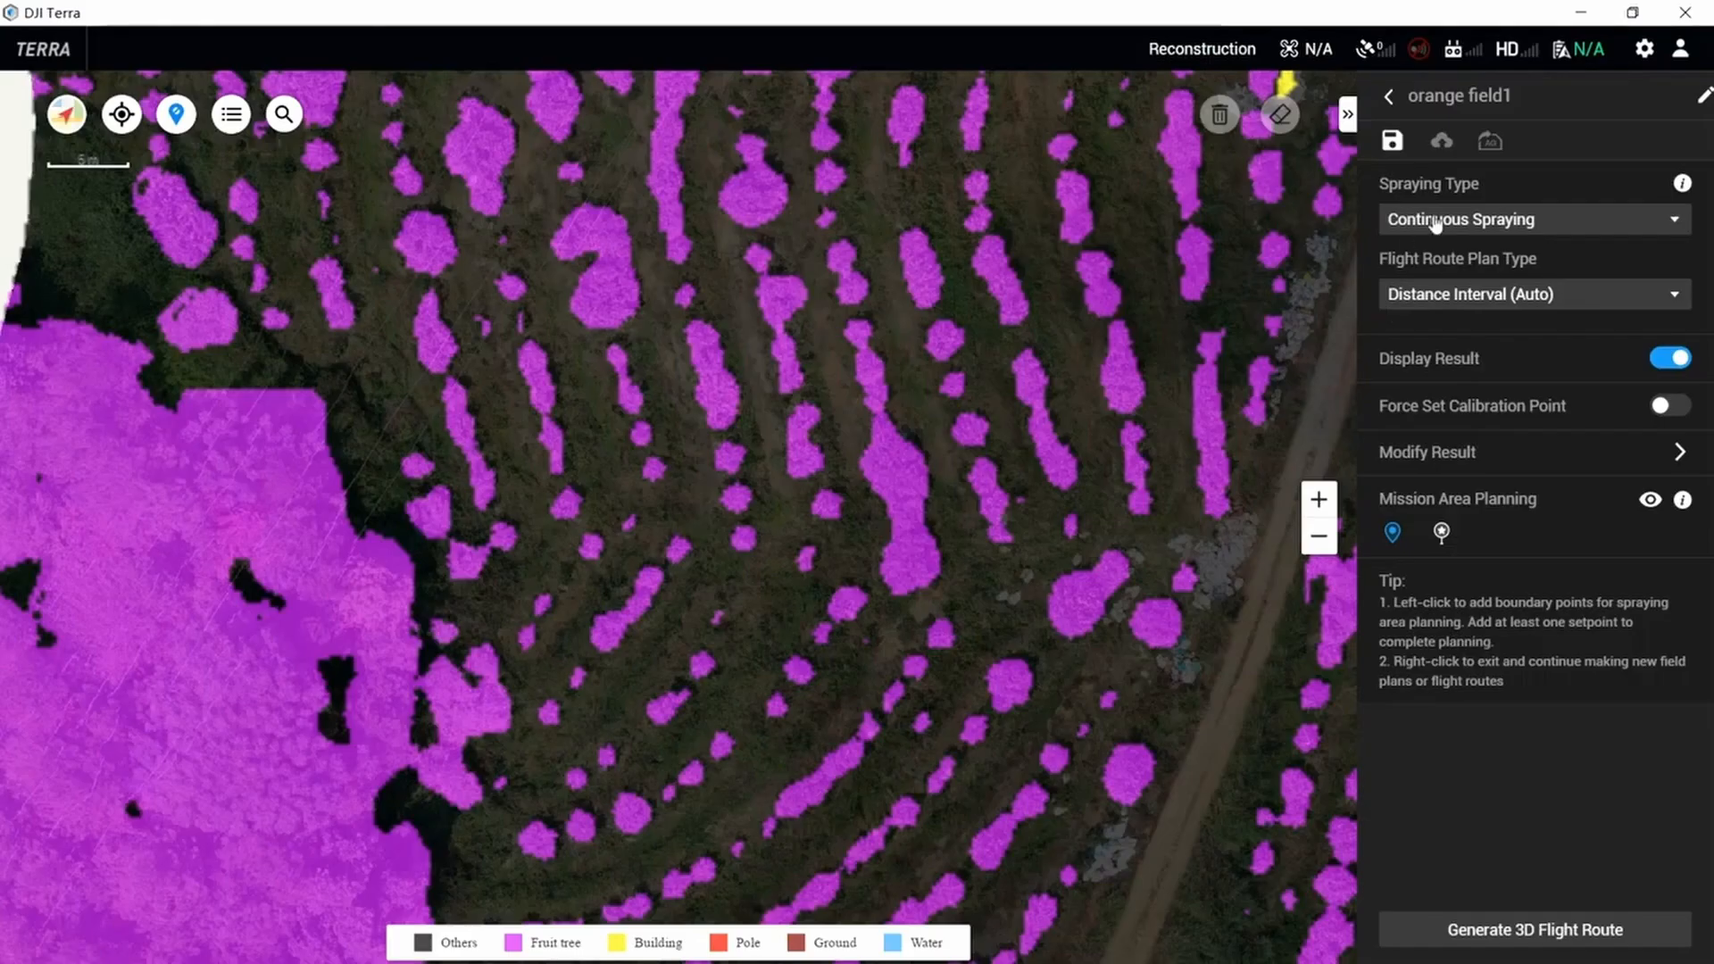
# - Set the spraying type to Spot Spraying, delete one tree crown center in the middle rows and save the edited spraying points
pyautogui.click(1475, 222)
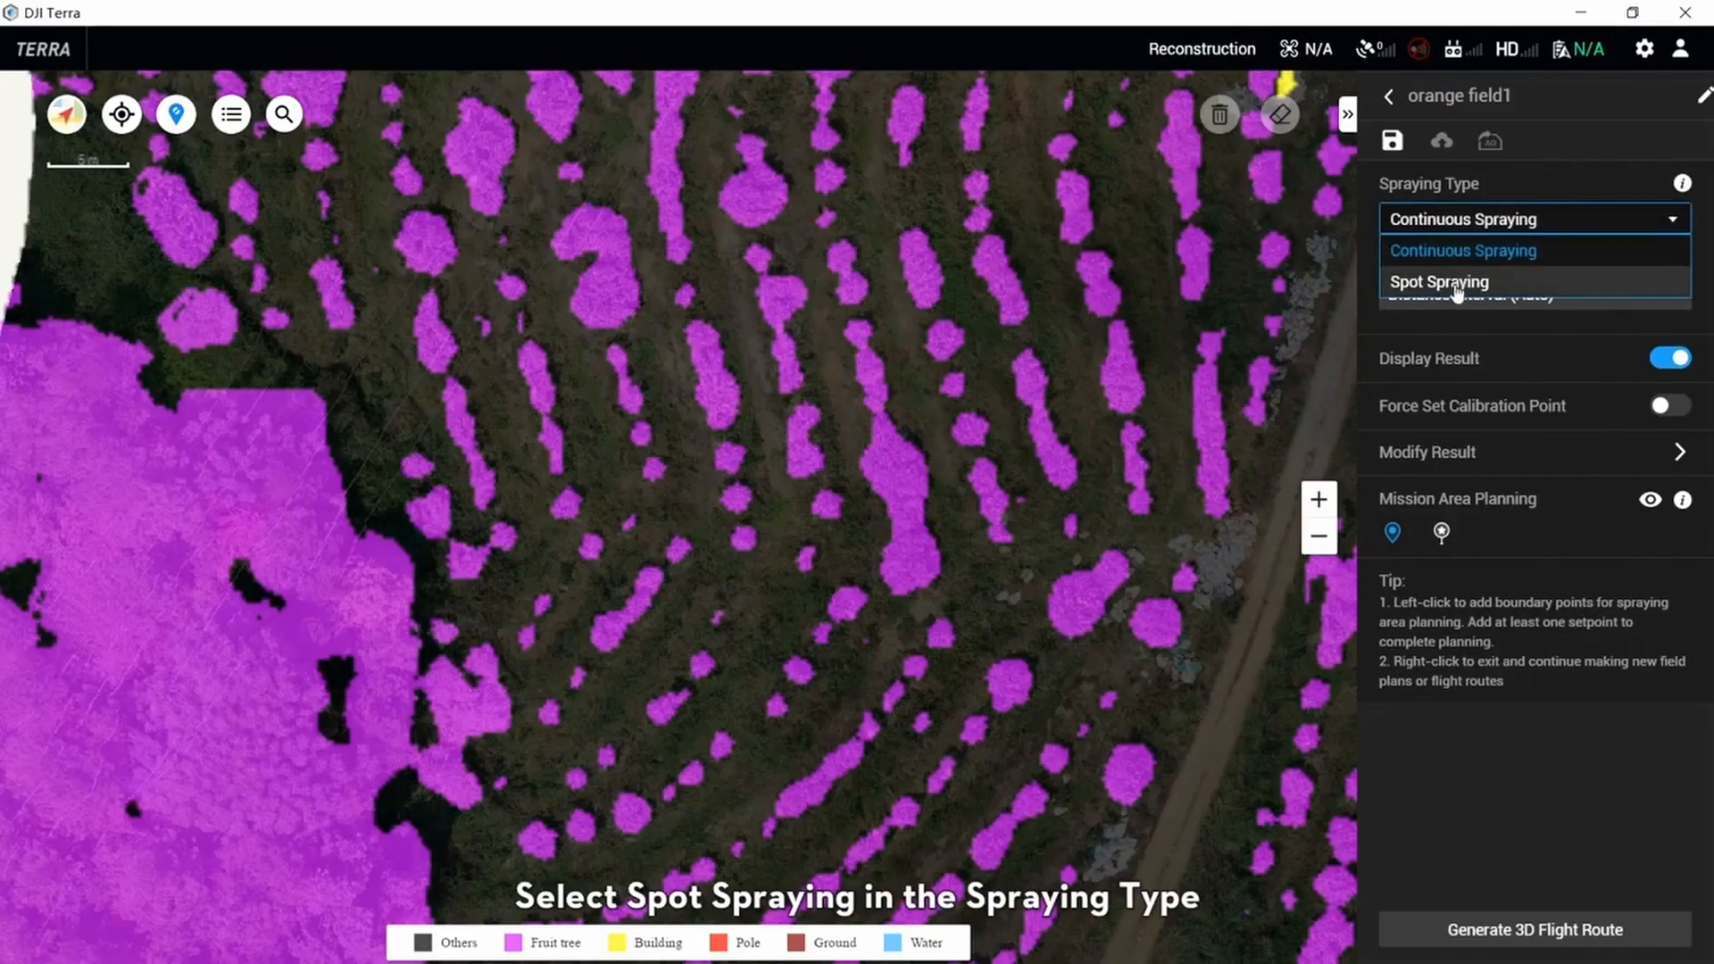
pyautogui.click(1457, 282)
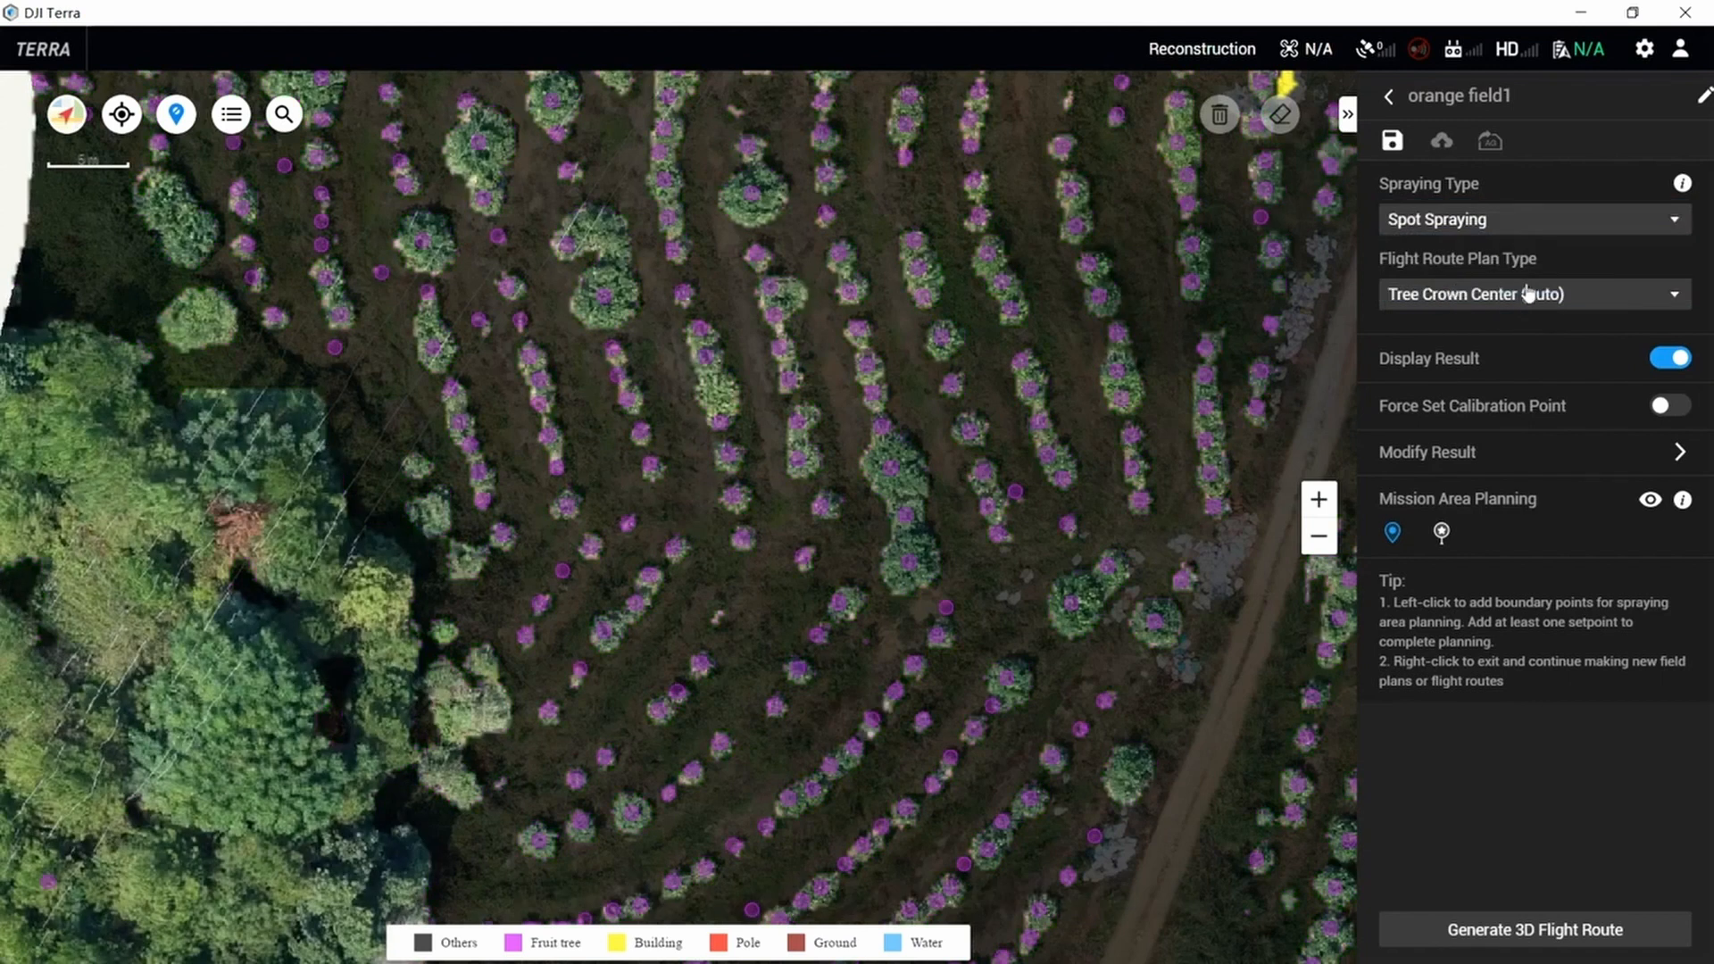
pyautogui.click(1531, 456)
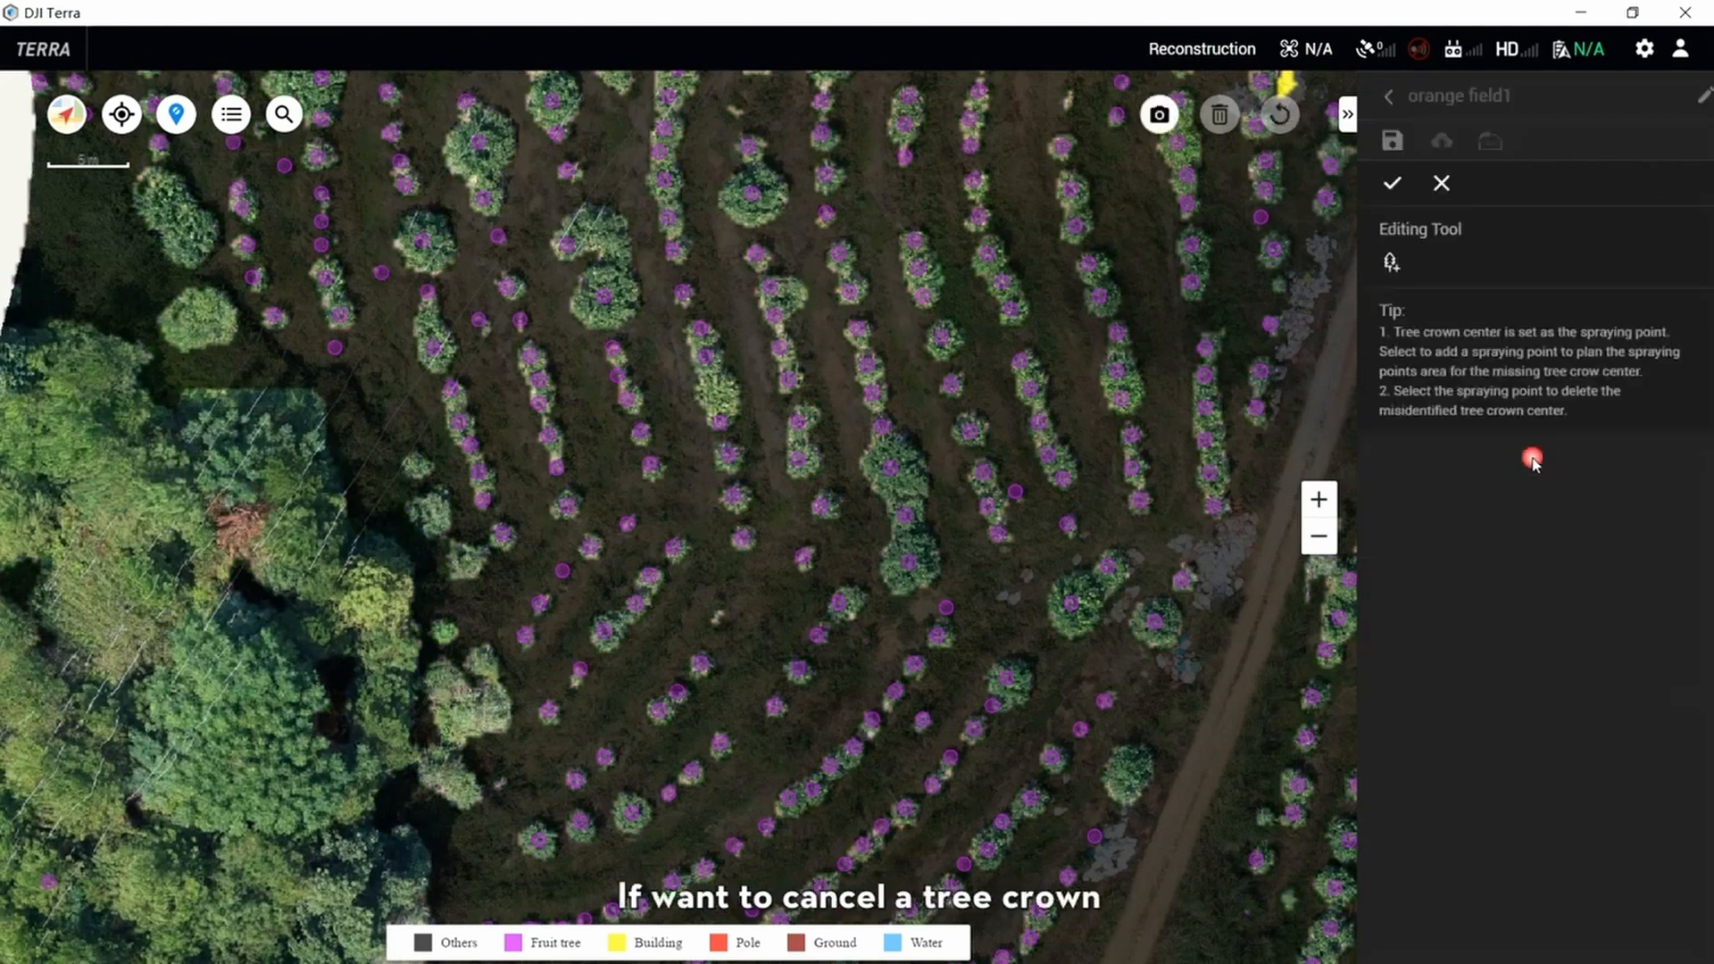
pyautogui.click(1392, 265)
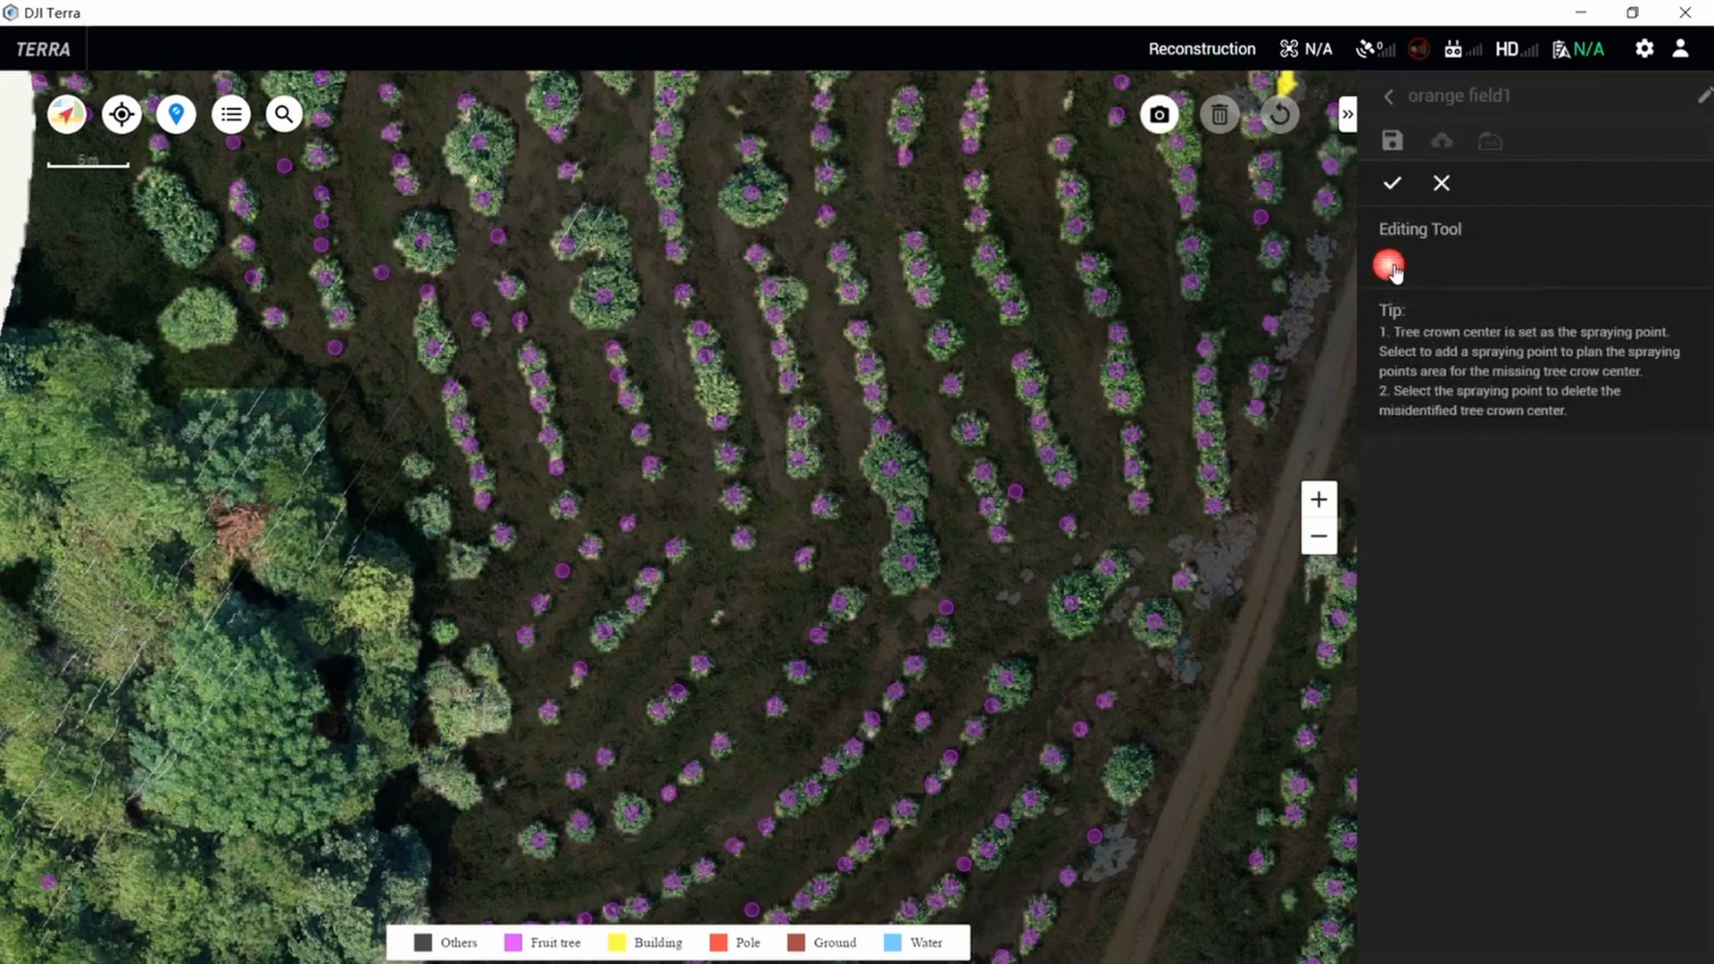
pyautogui.click(870, 368)
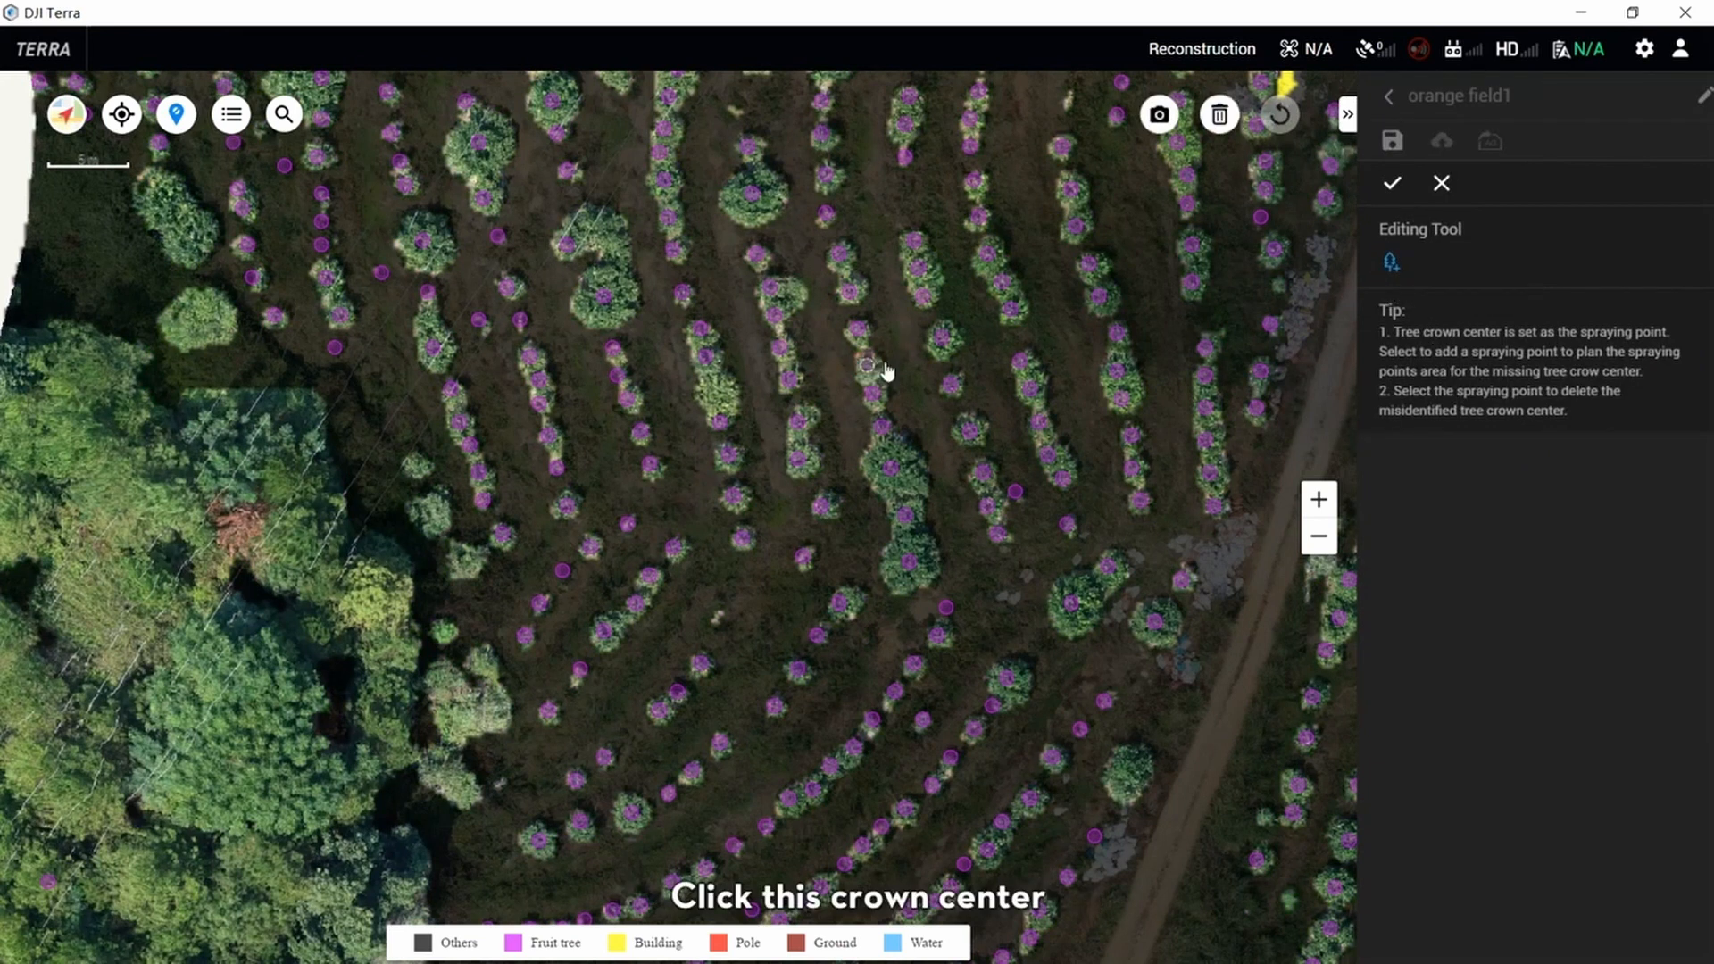
pyautogui.click(1223, 122)
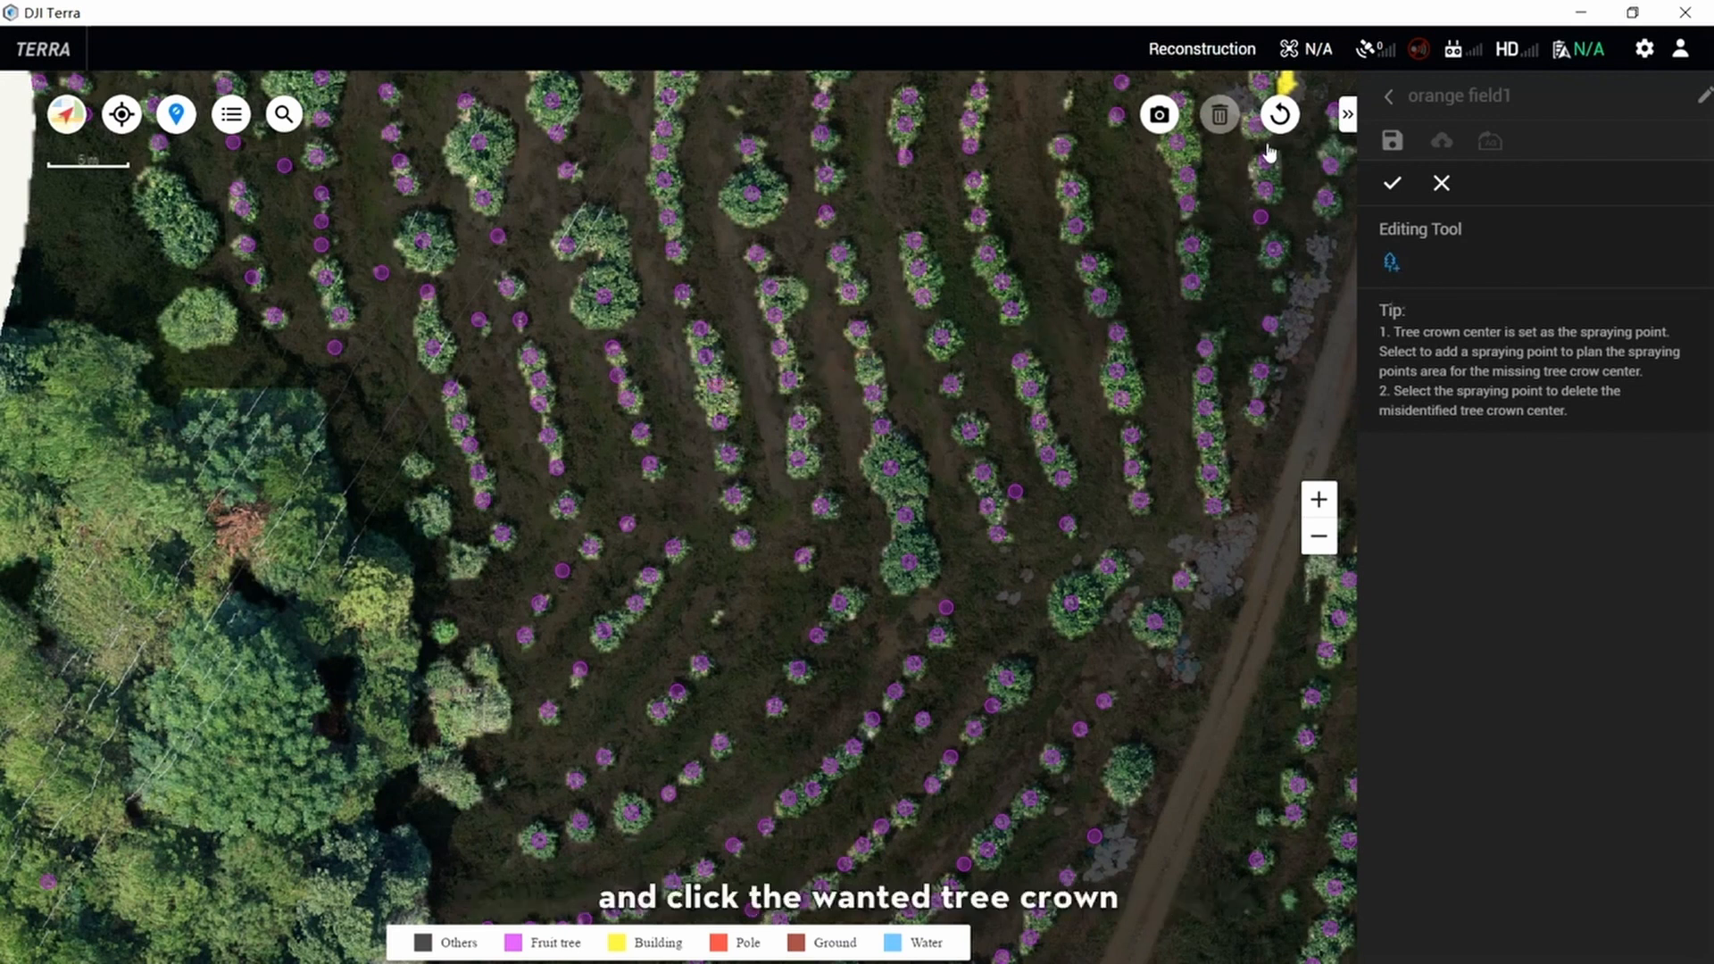
pyautogui.click(1394, 184)
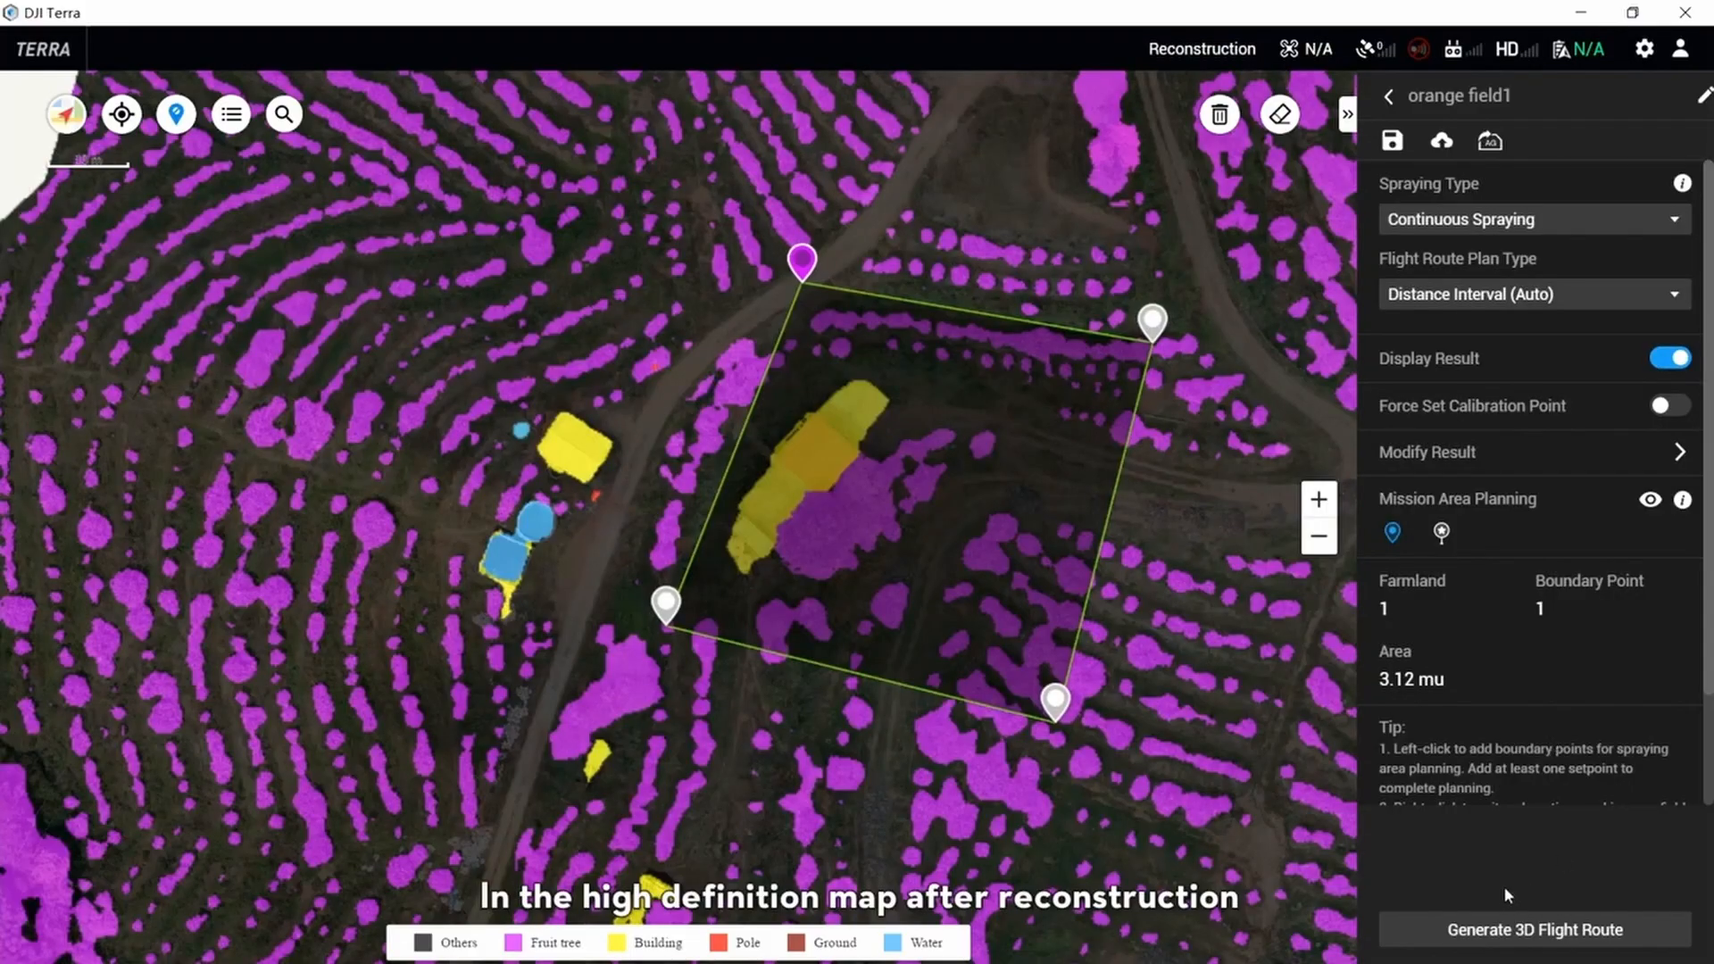
# - Generate the 3D flight route for the four-point mission area and inspect it up close on the 3D model
pyautogui.click(1560, 931)
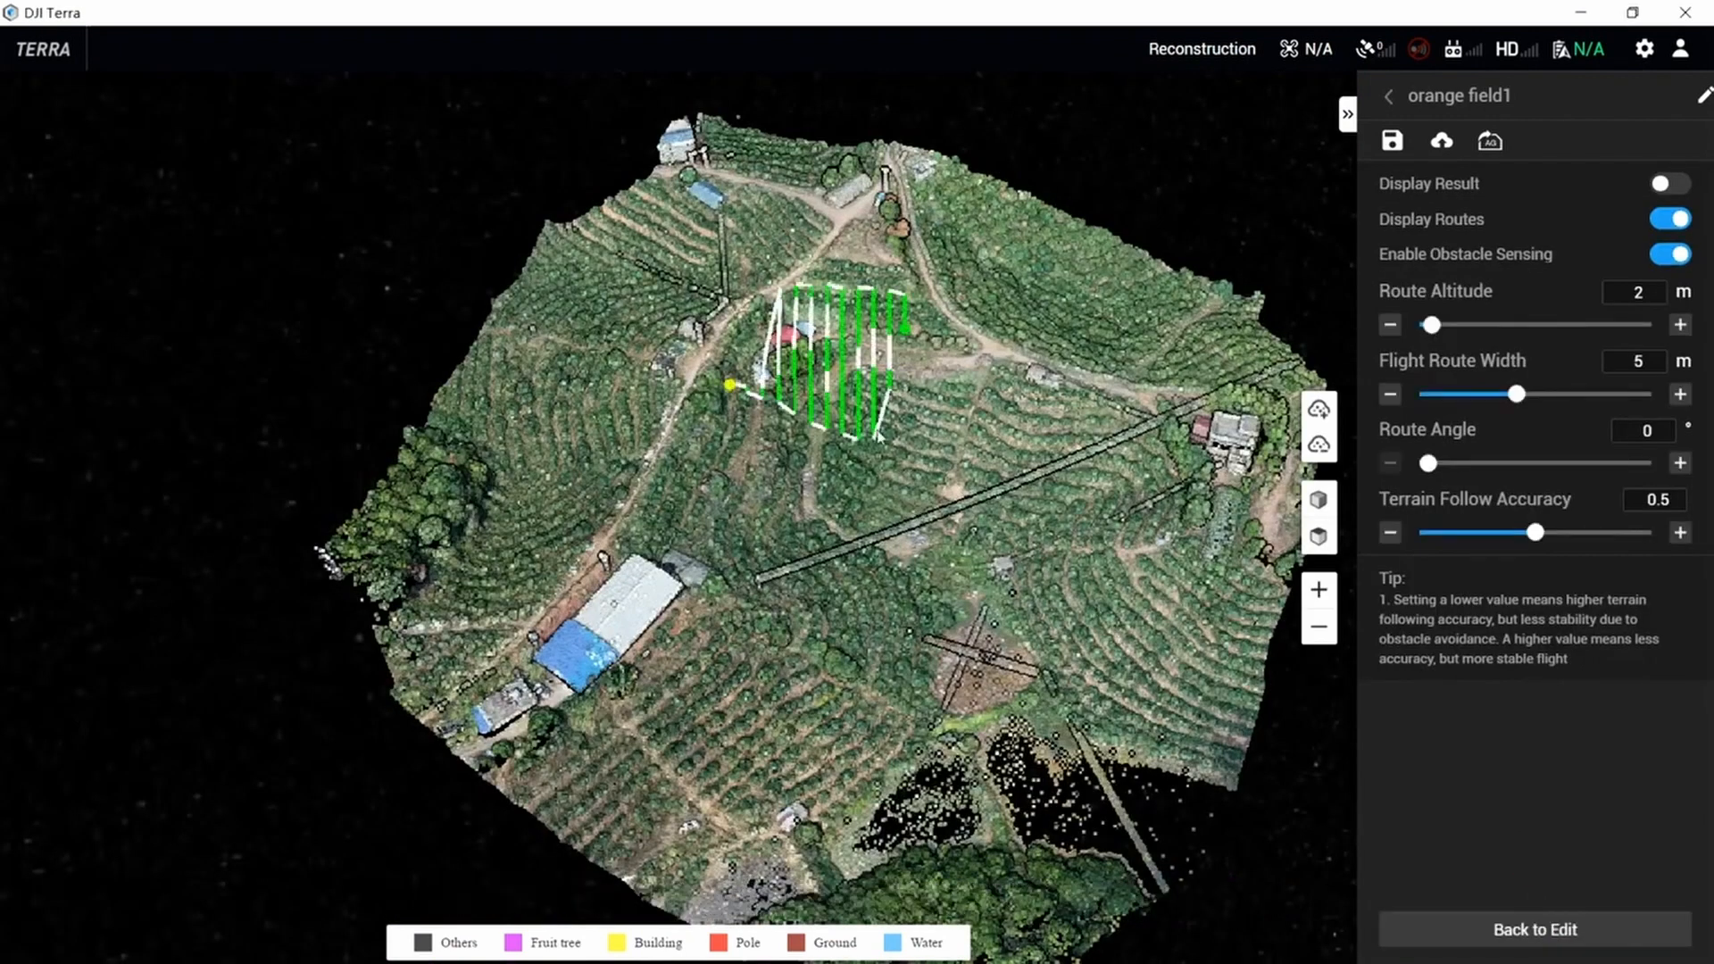
pyautogui.scroll(2, 867, 375)
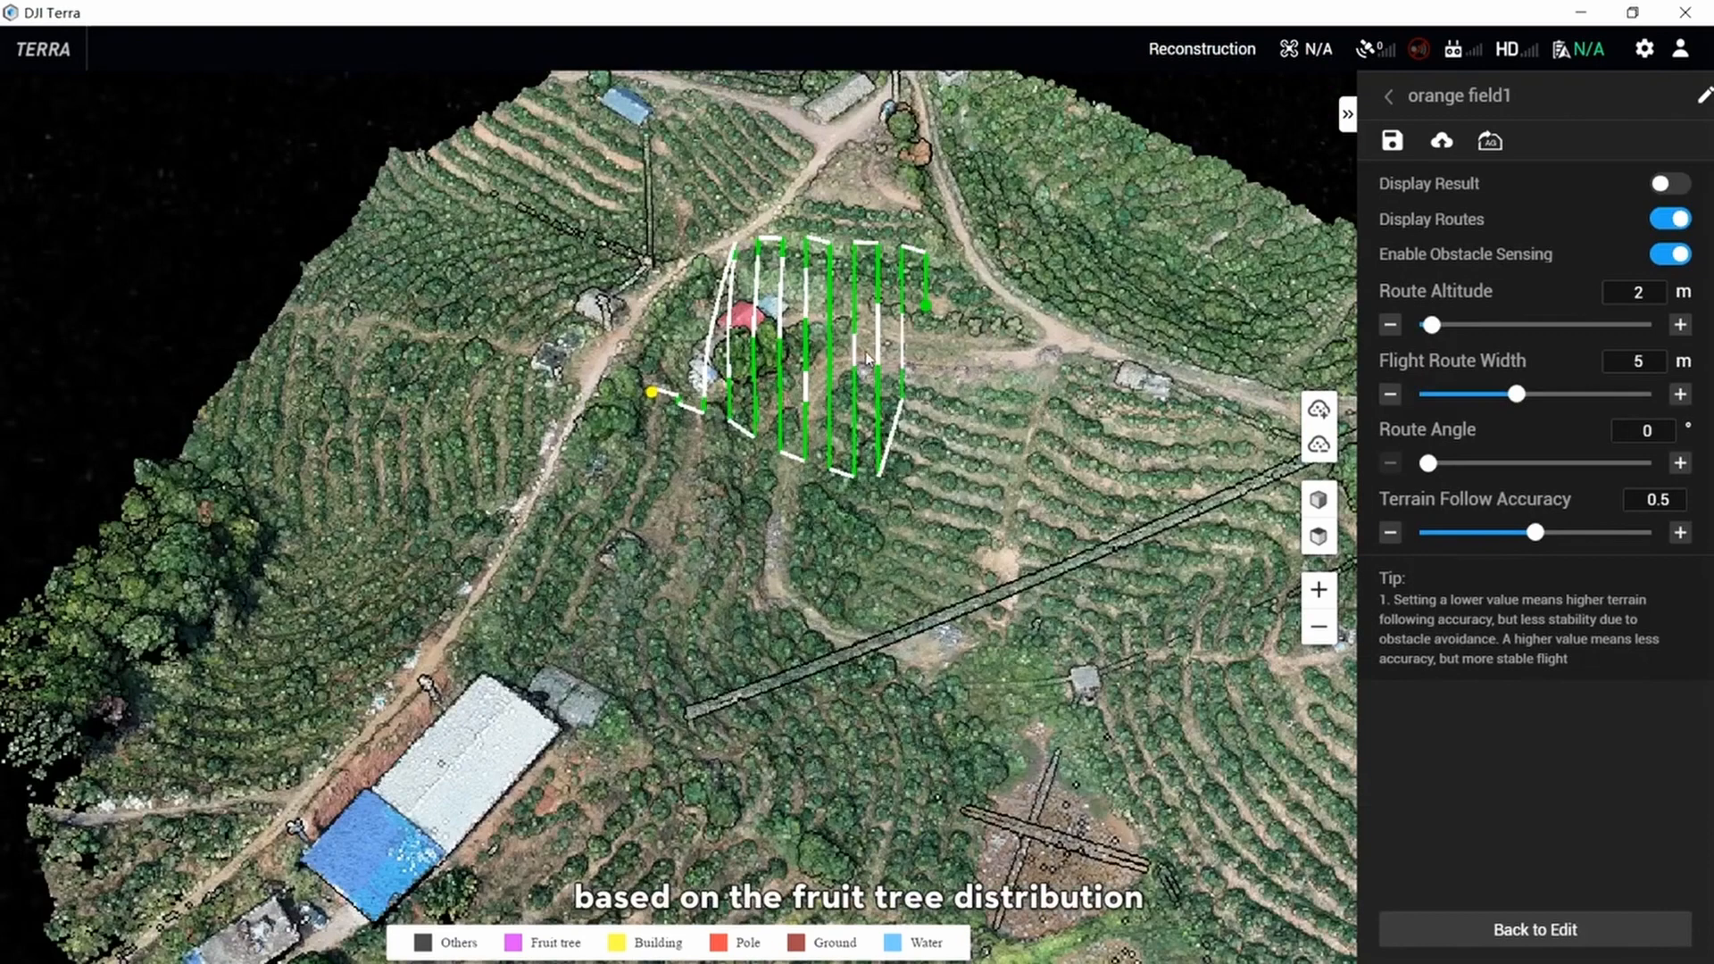
pyautogui.scroll(3, 840, 339)
pyautogui.moveTo(838, 340); pyautogui.dragTo(860, 536)
pyautogui.moveTo(873, 597); pyautogui.dragTo(920, 588)
pyautogui.moveTo(930, 622); pyautogui.dragTo(669, 450, button='middle')
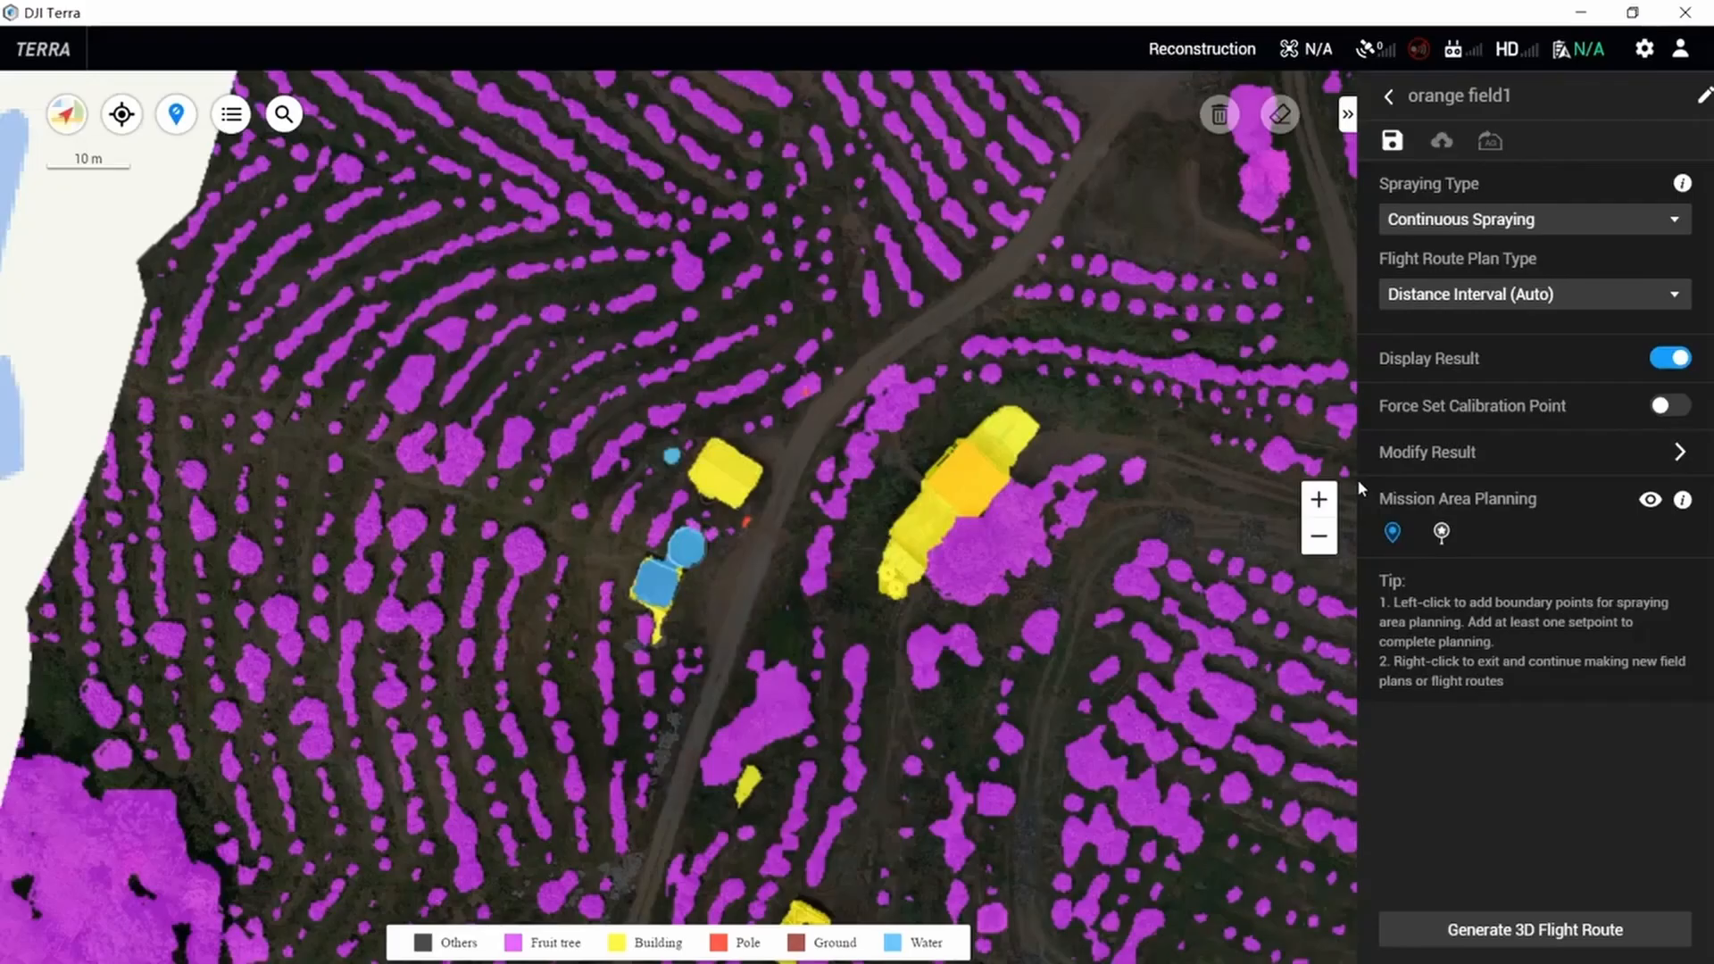
# - Set the spraying type to Continuous Spraying and the flight route plan type to Distance Interval (Auto)
pyautogui.click(1546, 225)
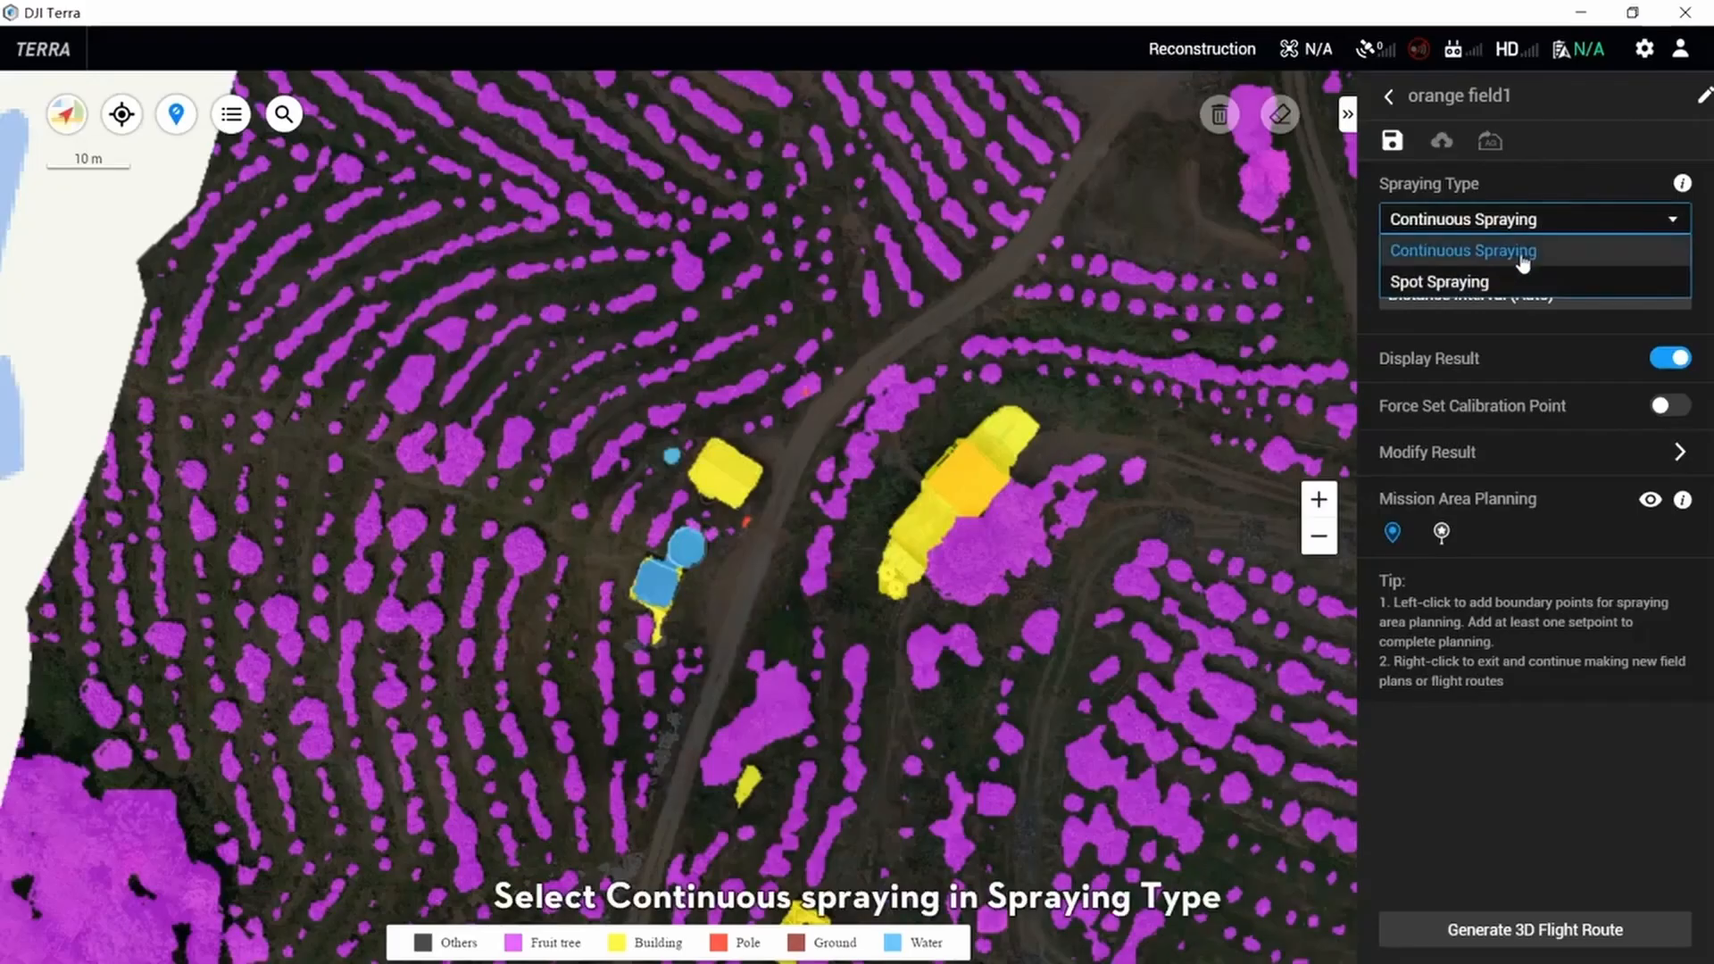
pyautogui.click(1523, 254)
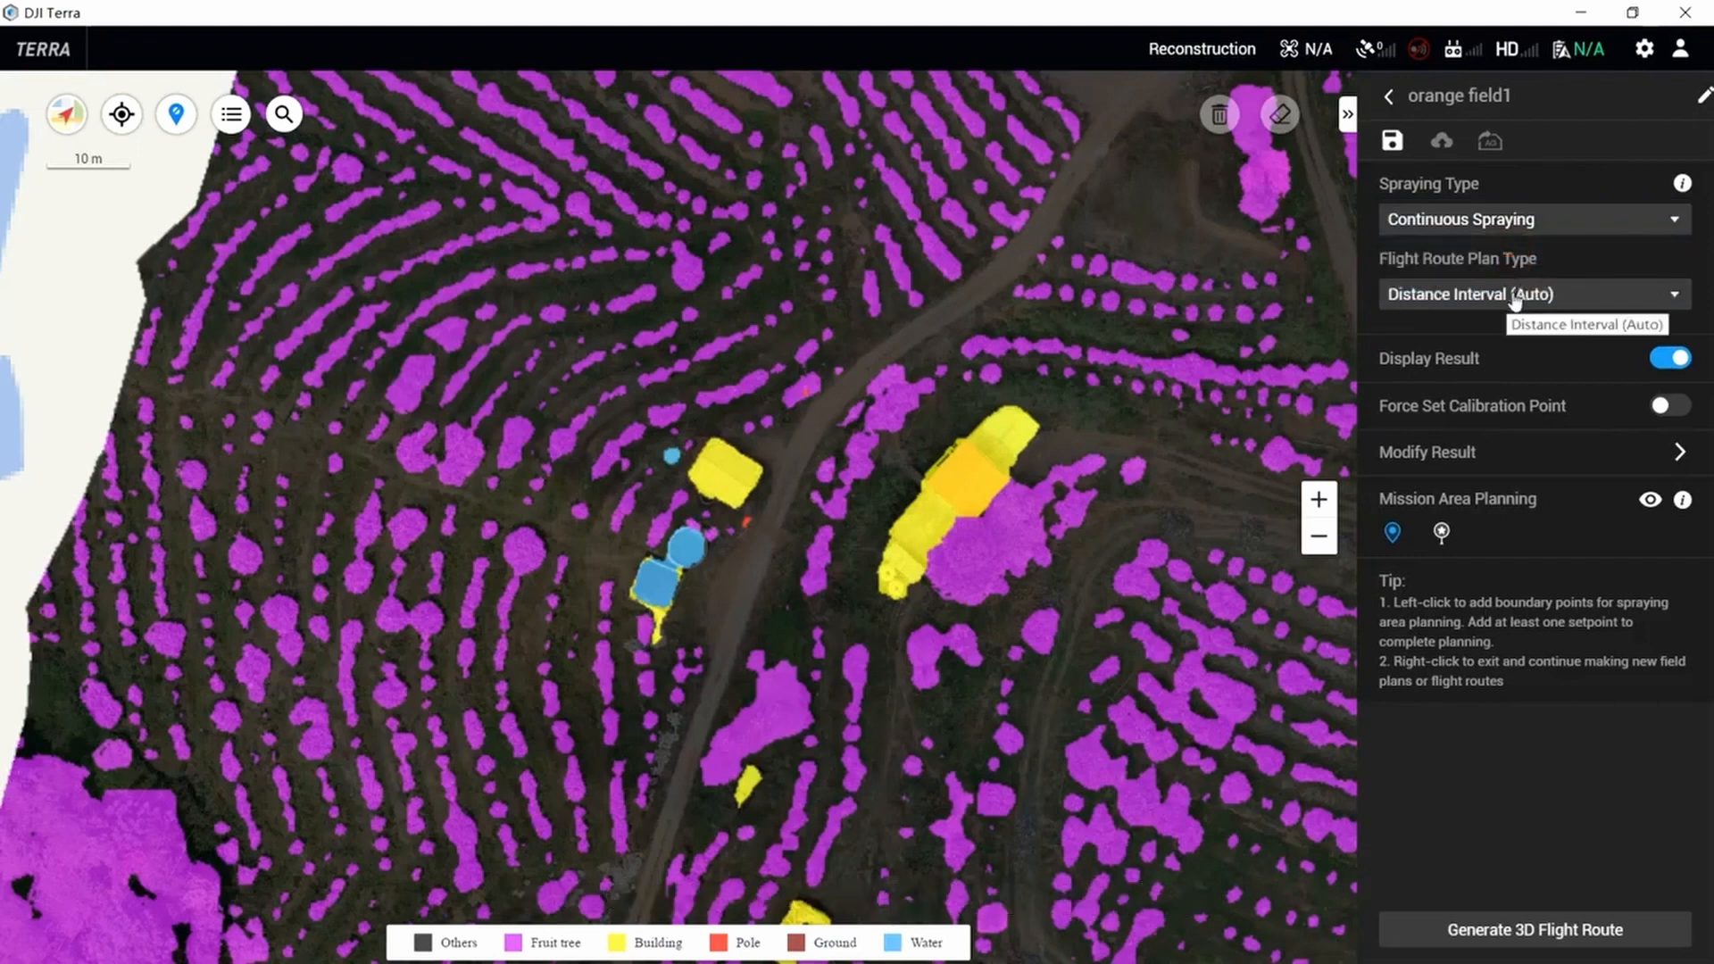
pyautogui.click(1515, 299)
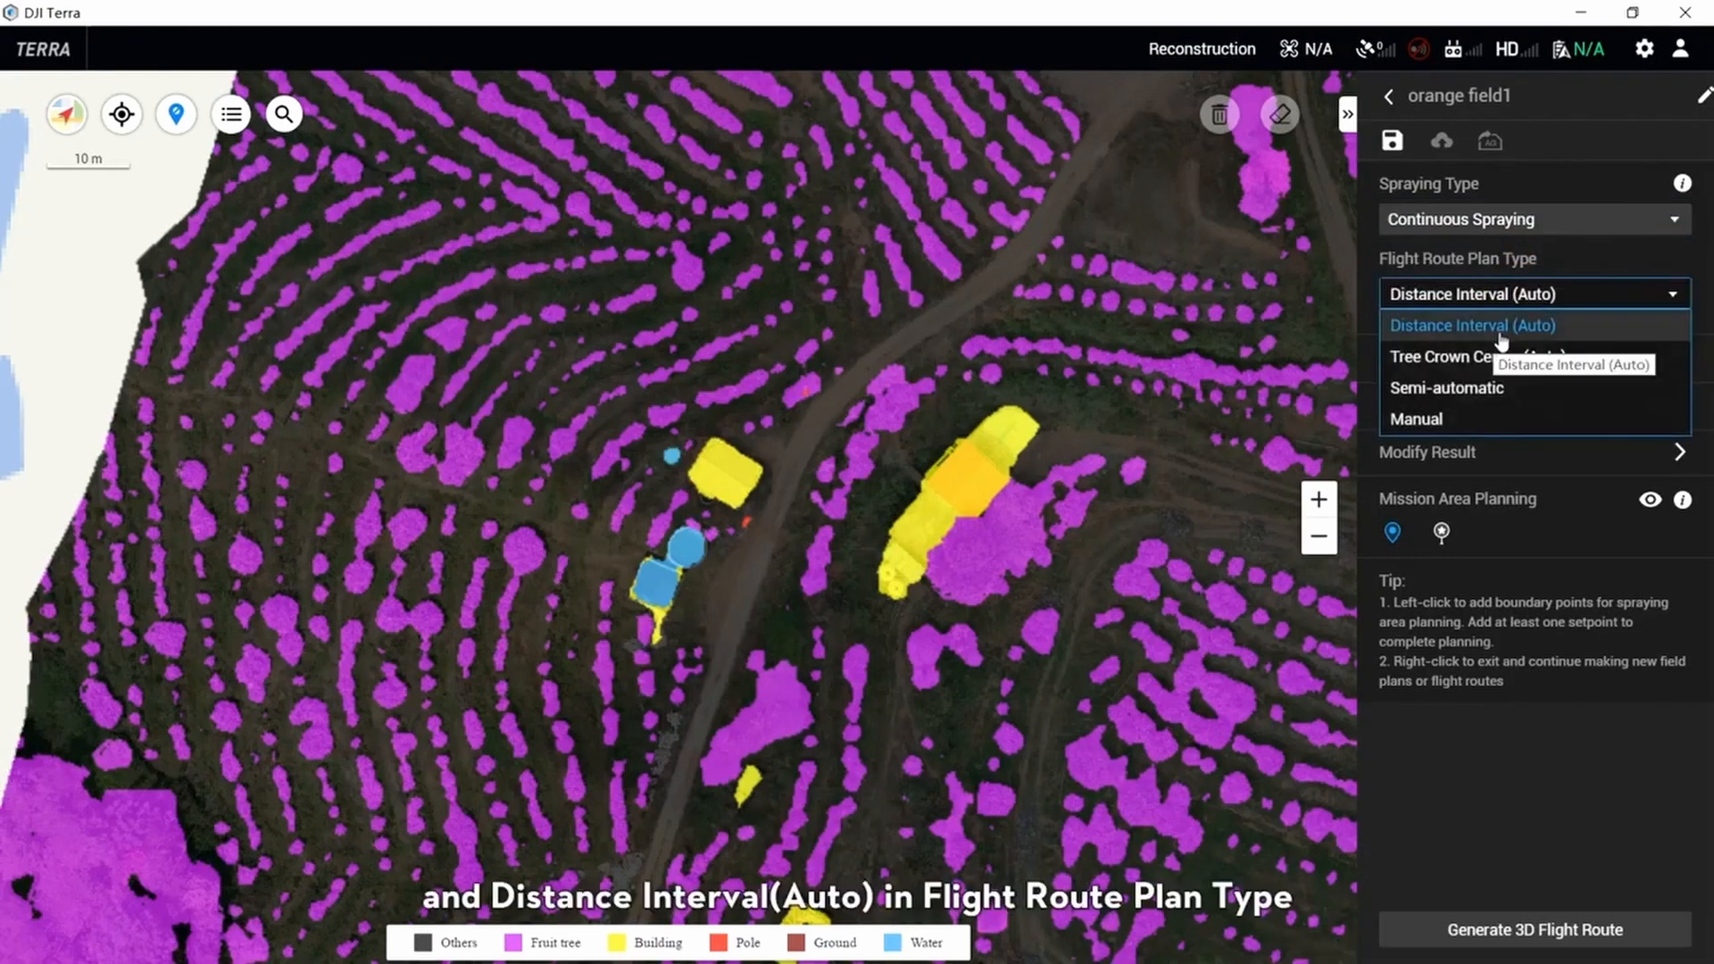
pyautogui.click(1501, 338)
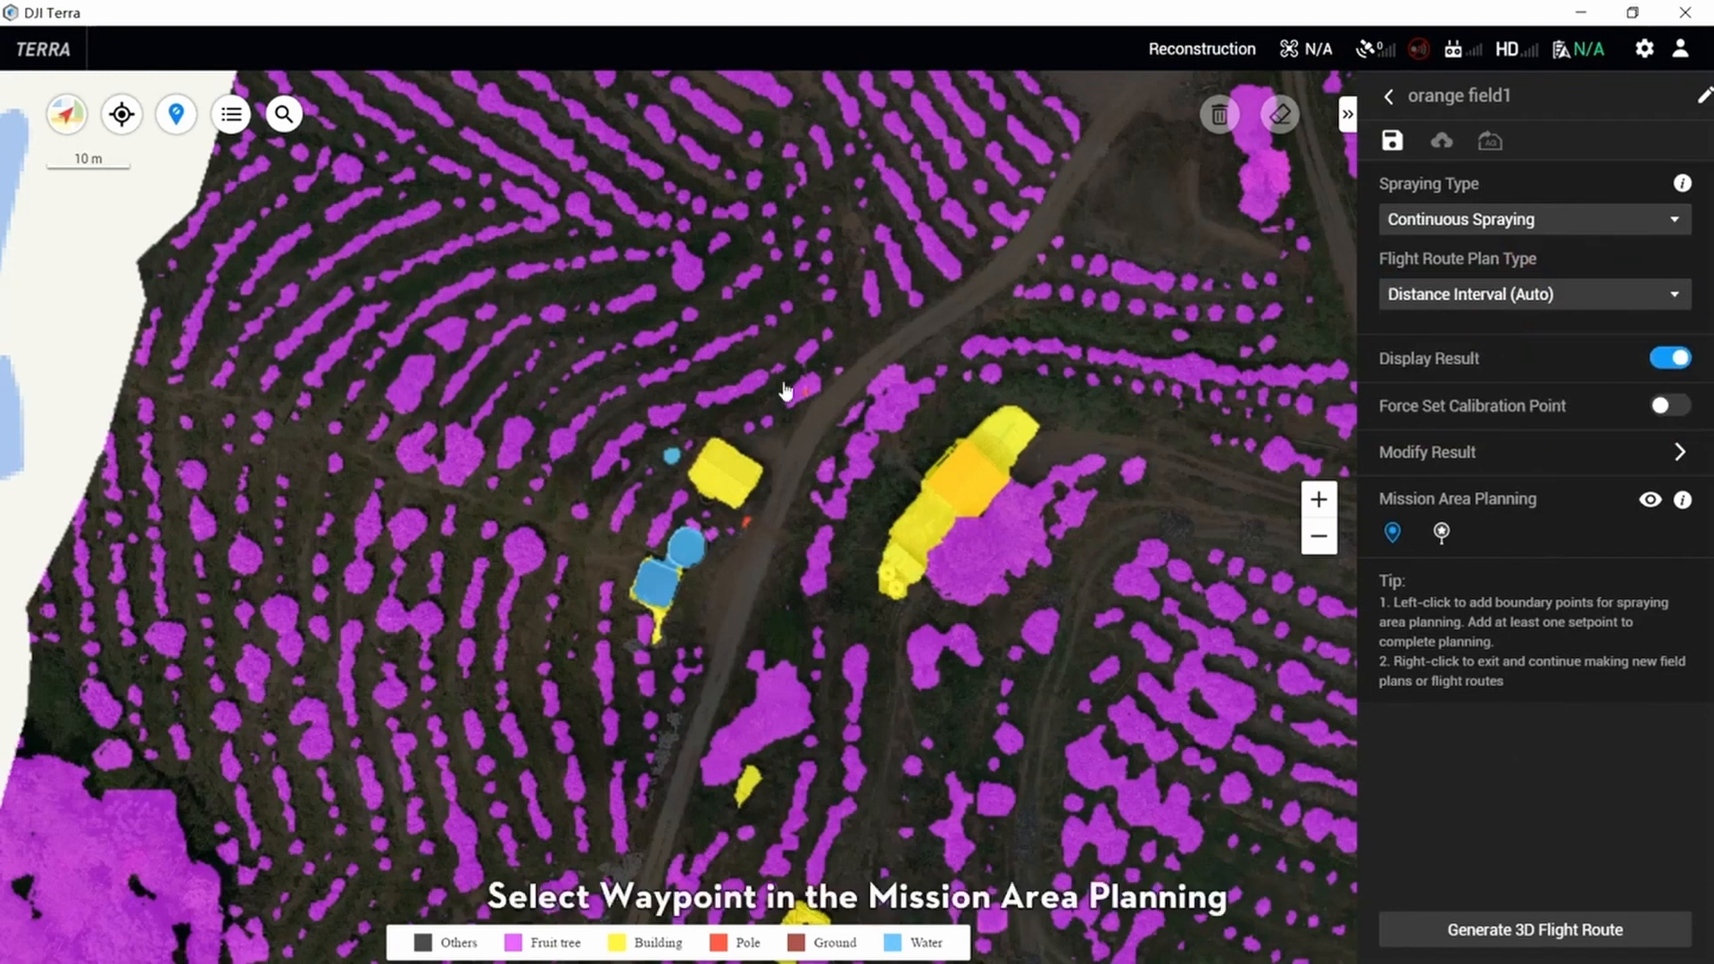
# - Mark a four-point mission area enclosing the yellow building, the water tanks and the stretch of dirt track beside them
pyautogui.click(1396, 531)
pyautogui.click(604, 326)
pyautogui.click(880, 375)
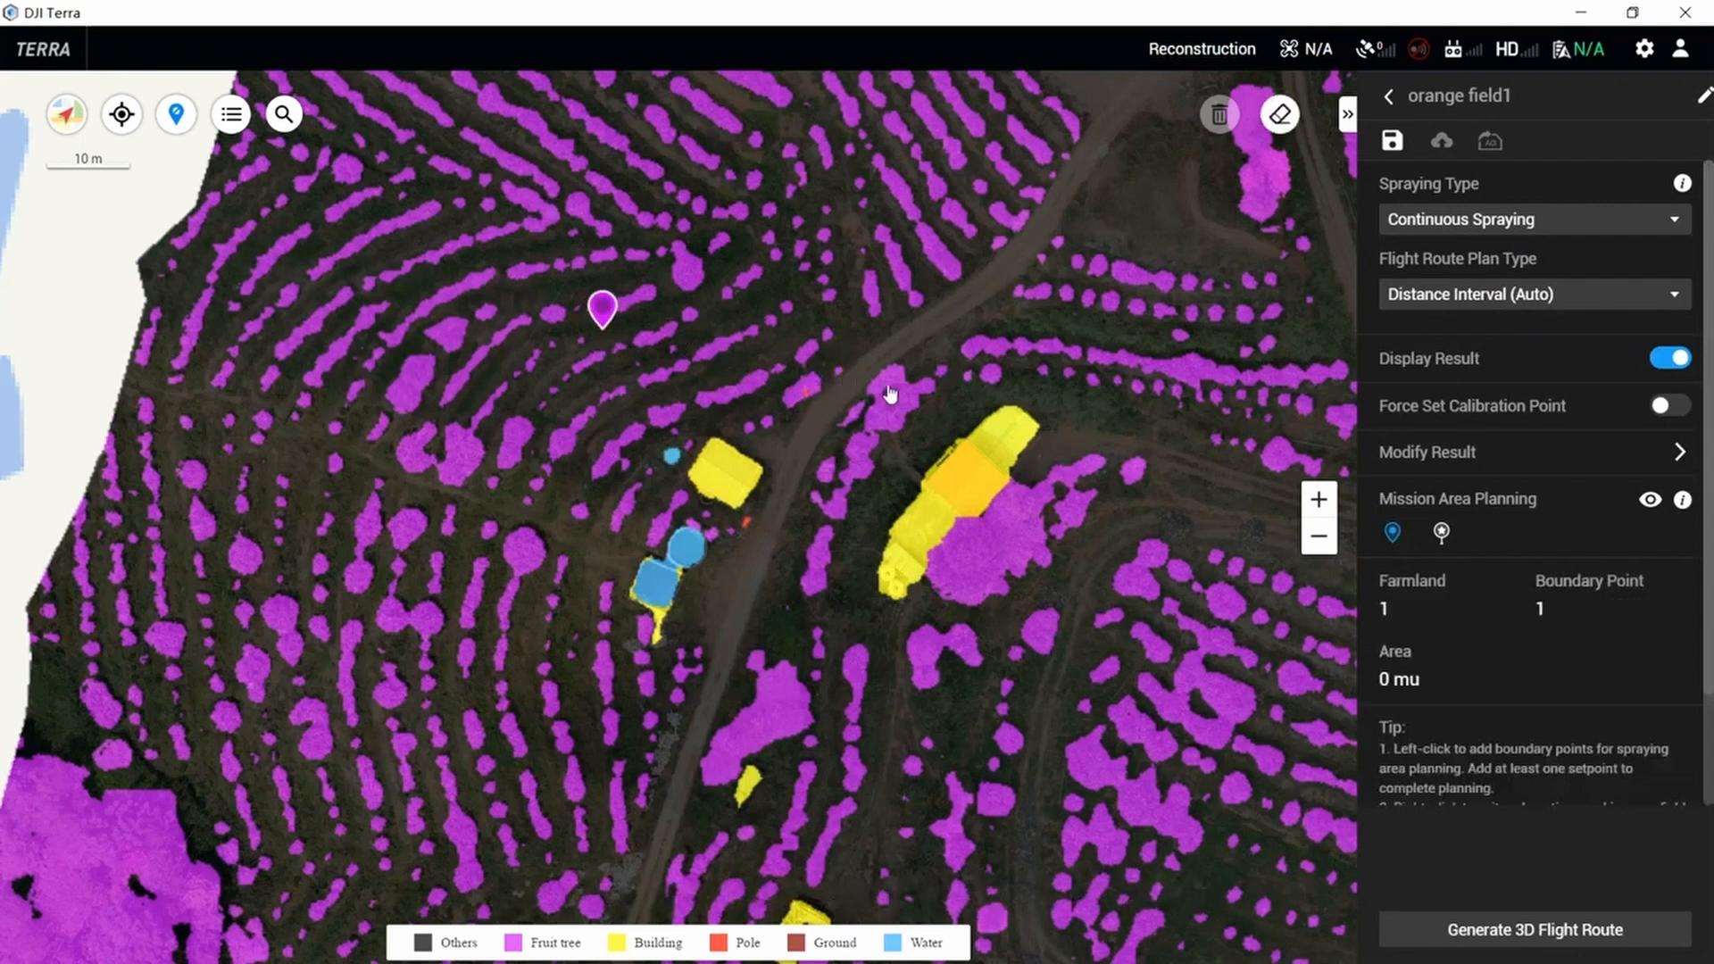
pyautogui.click(781, 688)
pyautogui.click(493, 619)
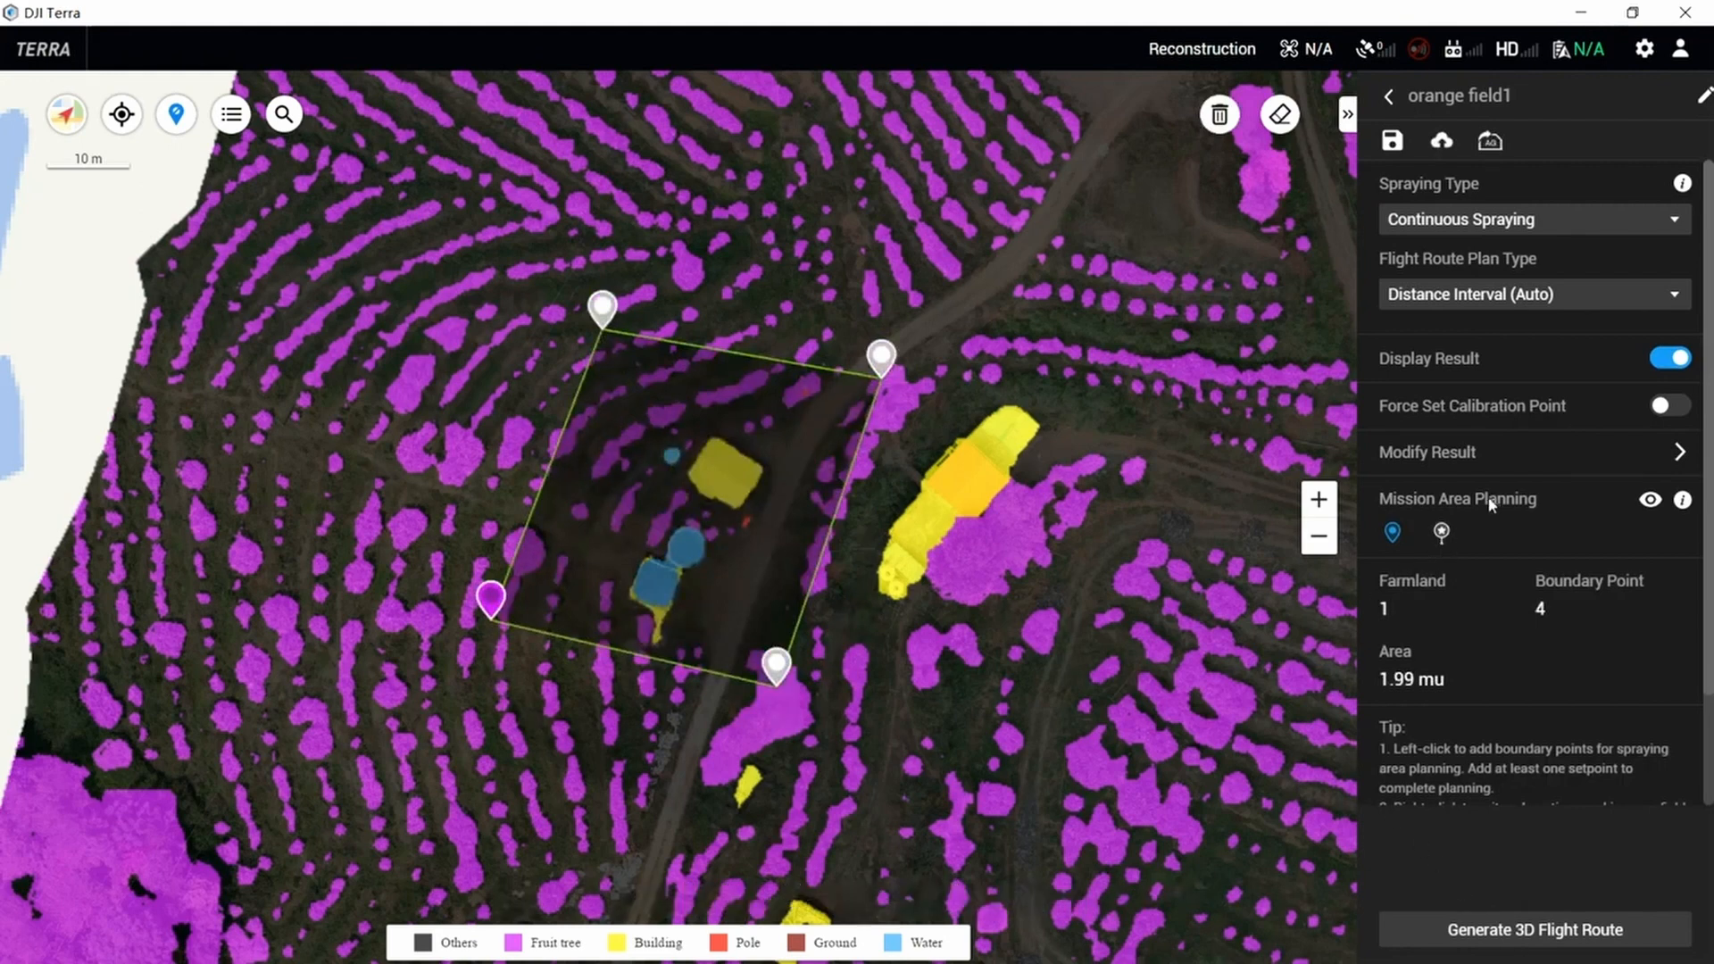
# - Add one calibration point on the dirt track just outside the mission area and generate the 3D flight route
pyautogui.click(1441, 533)
pyautogui.click(1231, 457)
pyautogui.scroll(8, 928, 344)
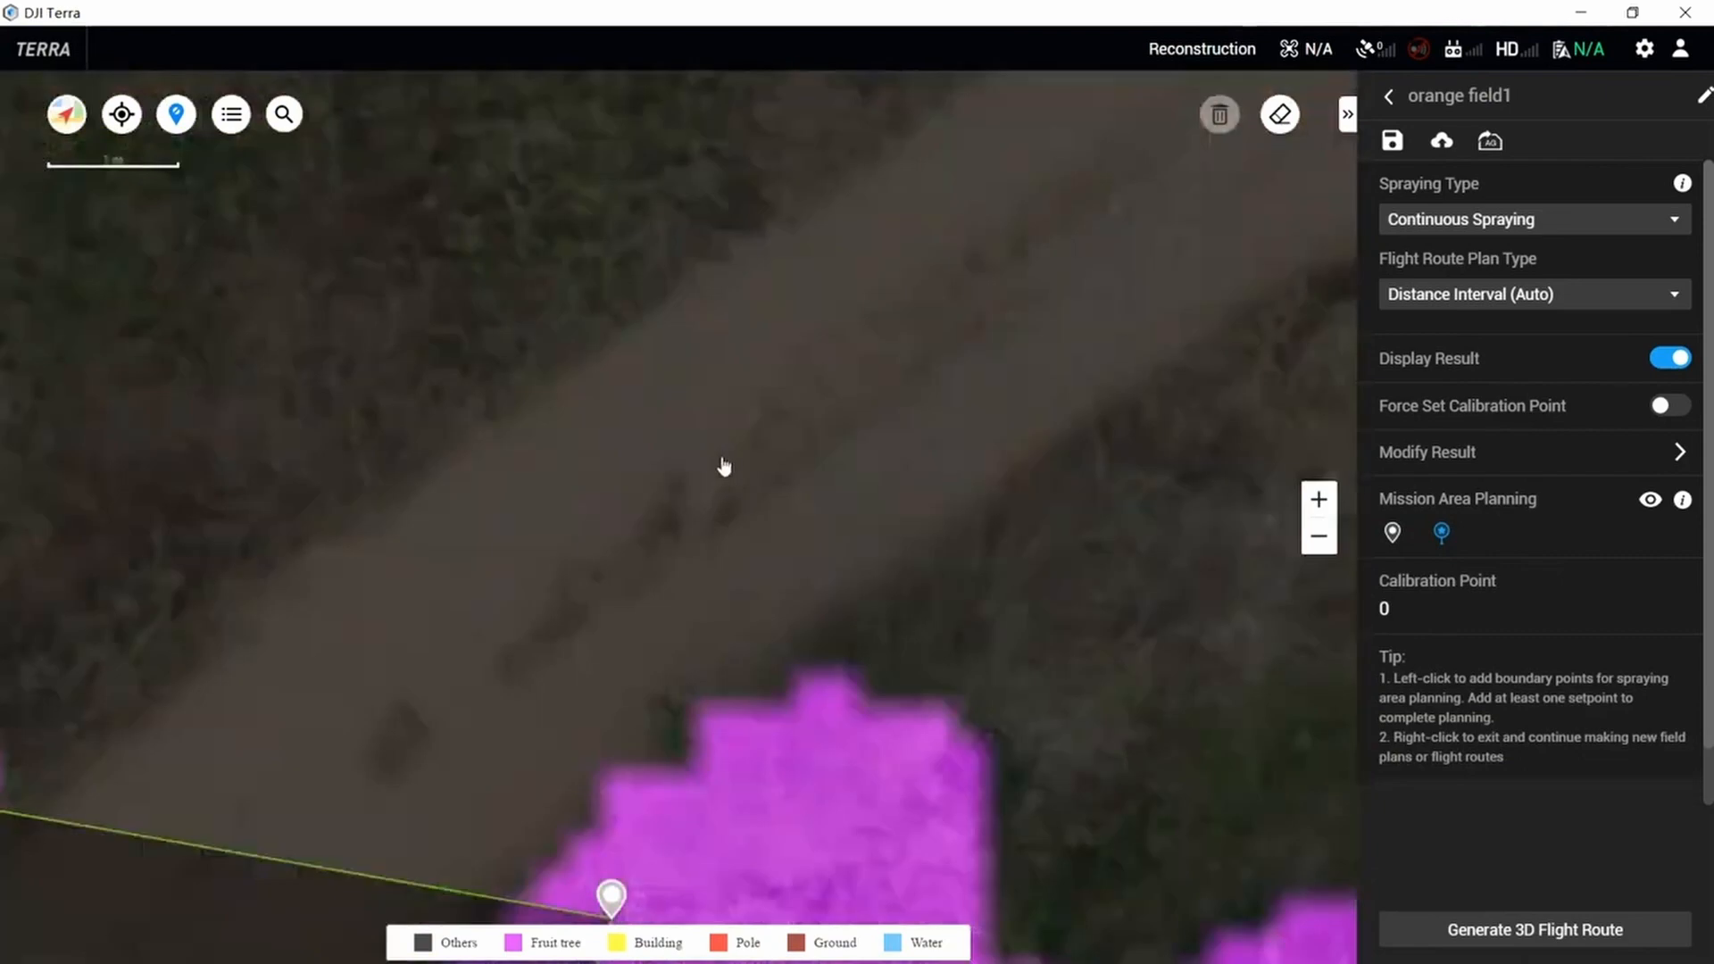
pyautogui.click(726, 469)
pyautogui.scroll(-5, 810, 523)
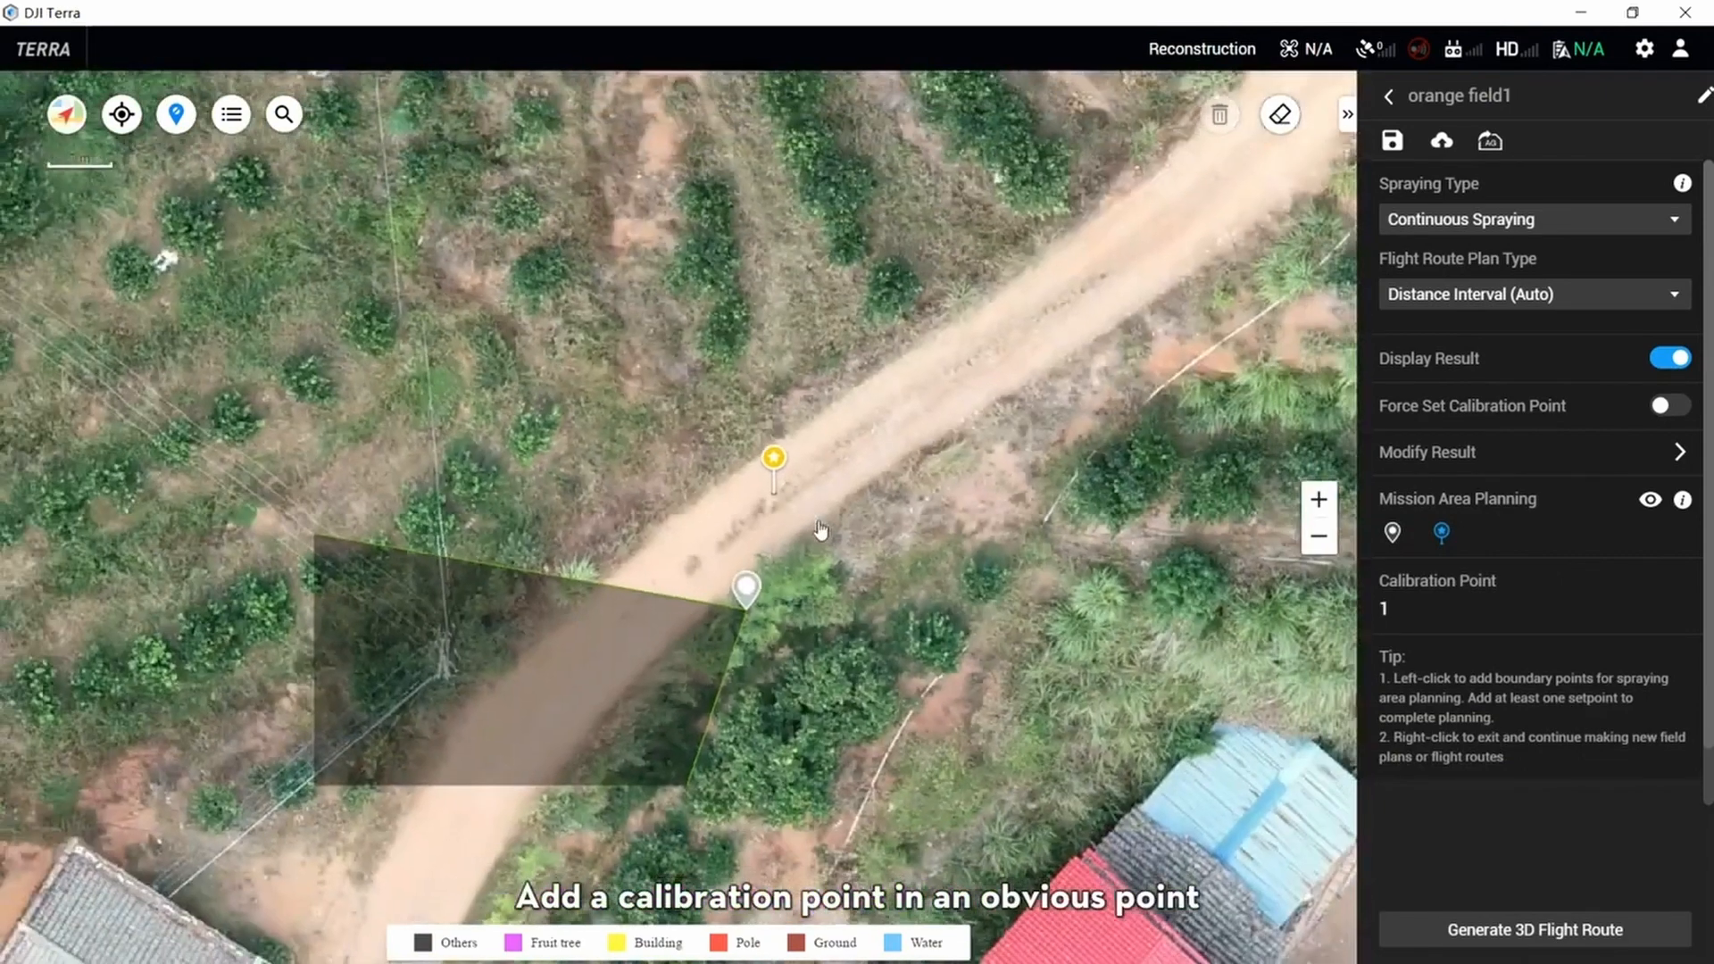
pyautogui.scroll(-2, 905, 496)
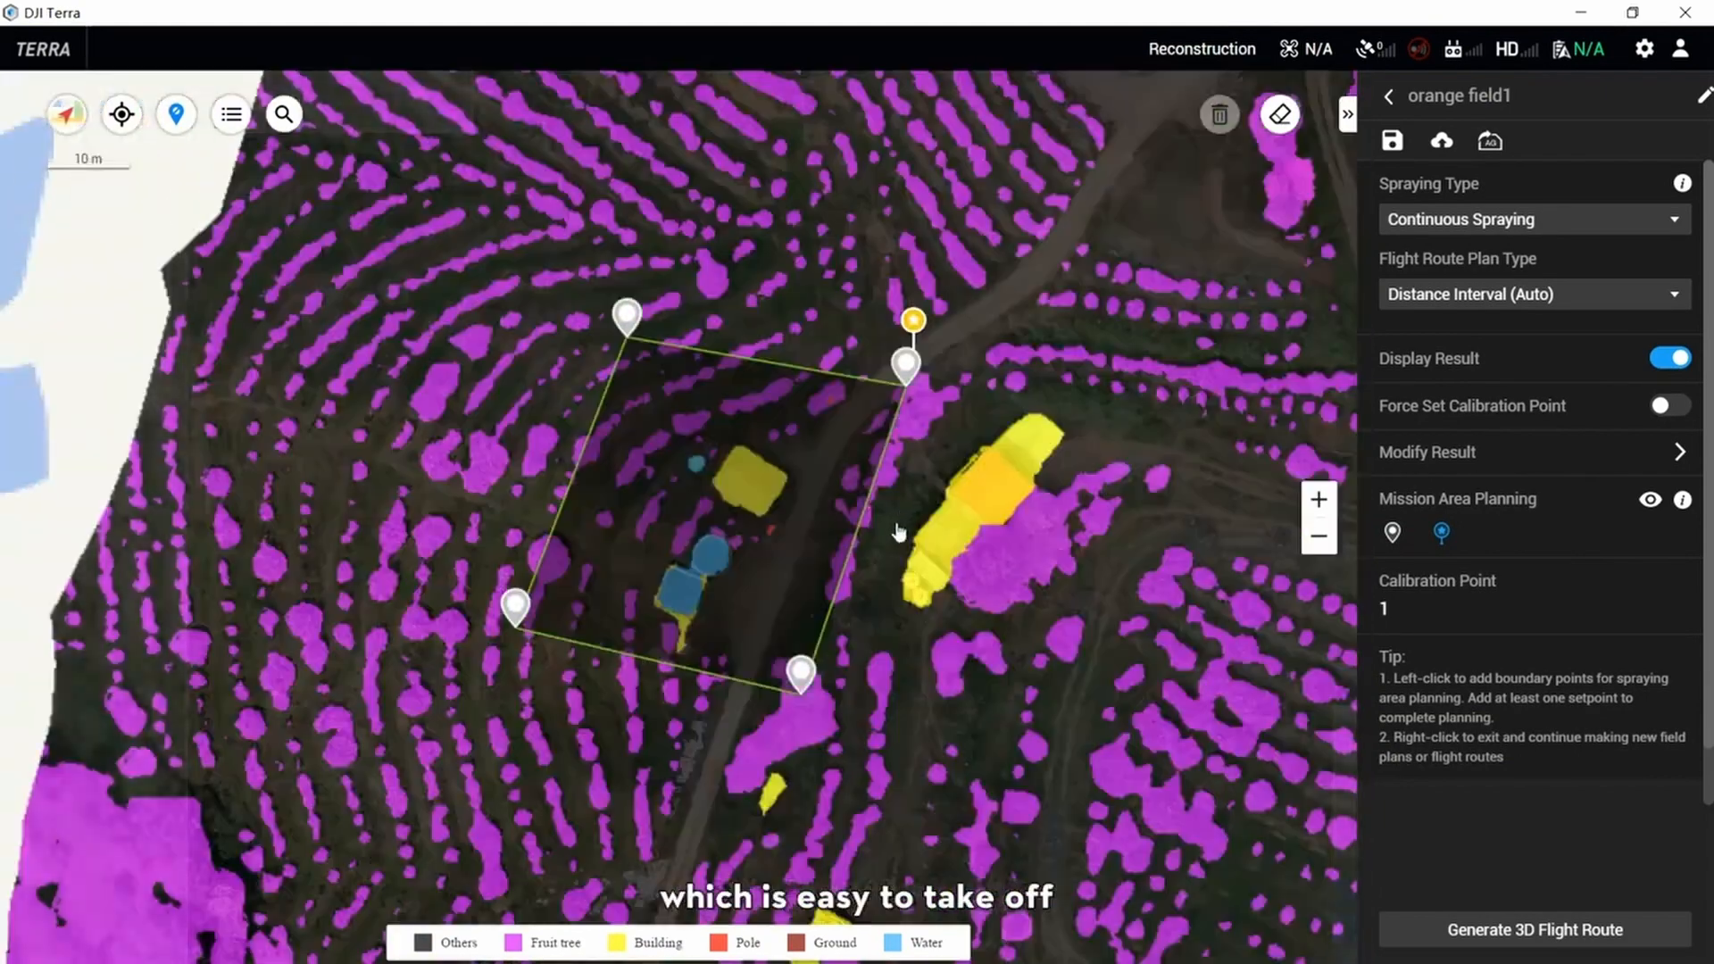
pyautogui.click(1518, 937)
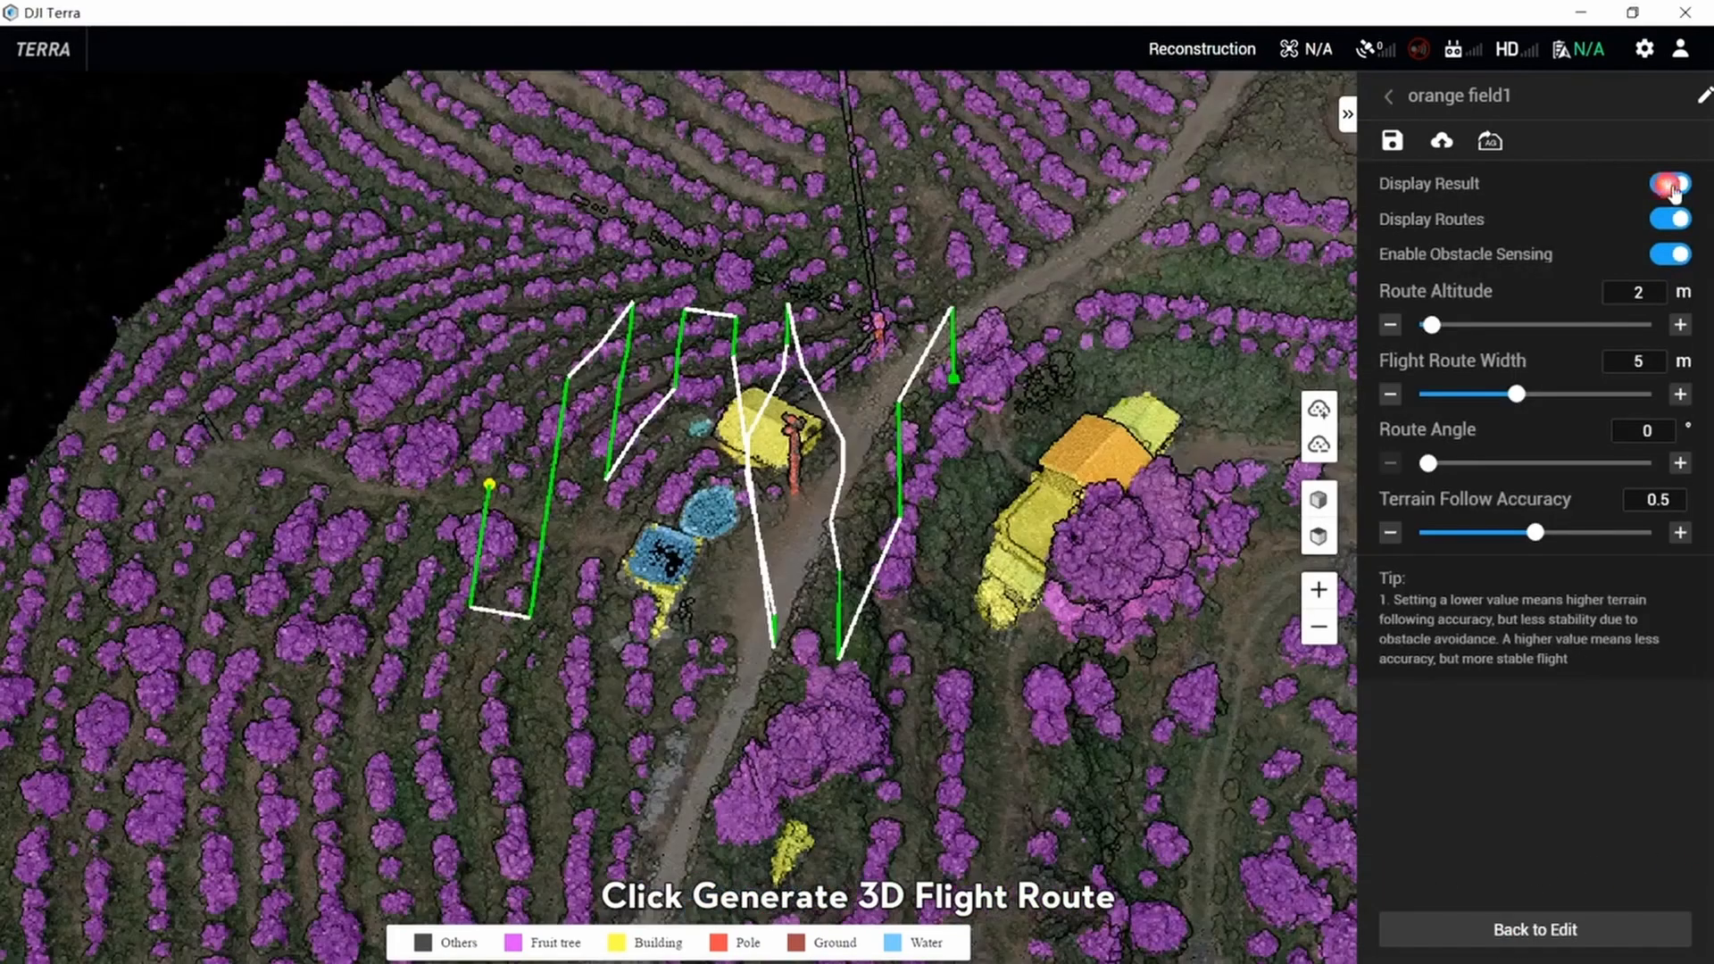
# - Switch the display of the identification result and of the routes off and back on to compare the views
pyautogui.click(1673, 188)
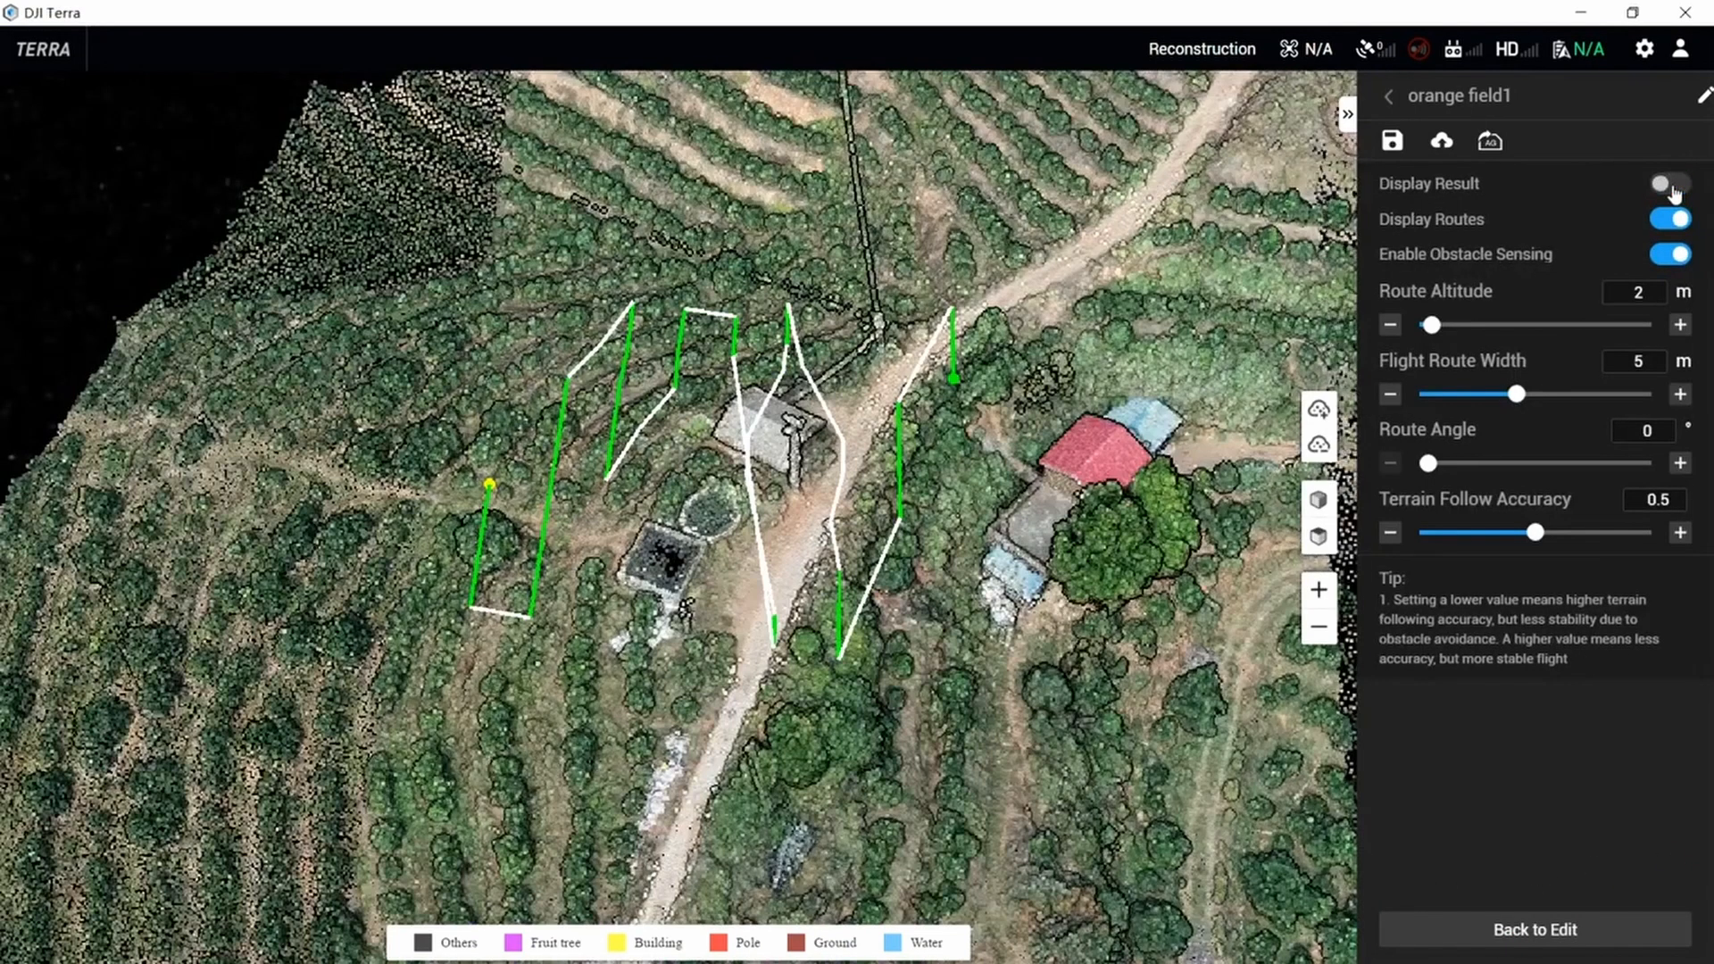
pyautogui.click(1672, 186)
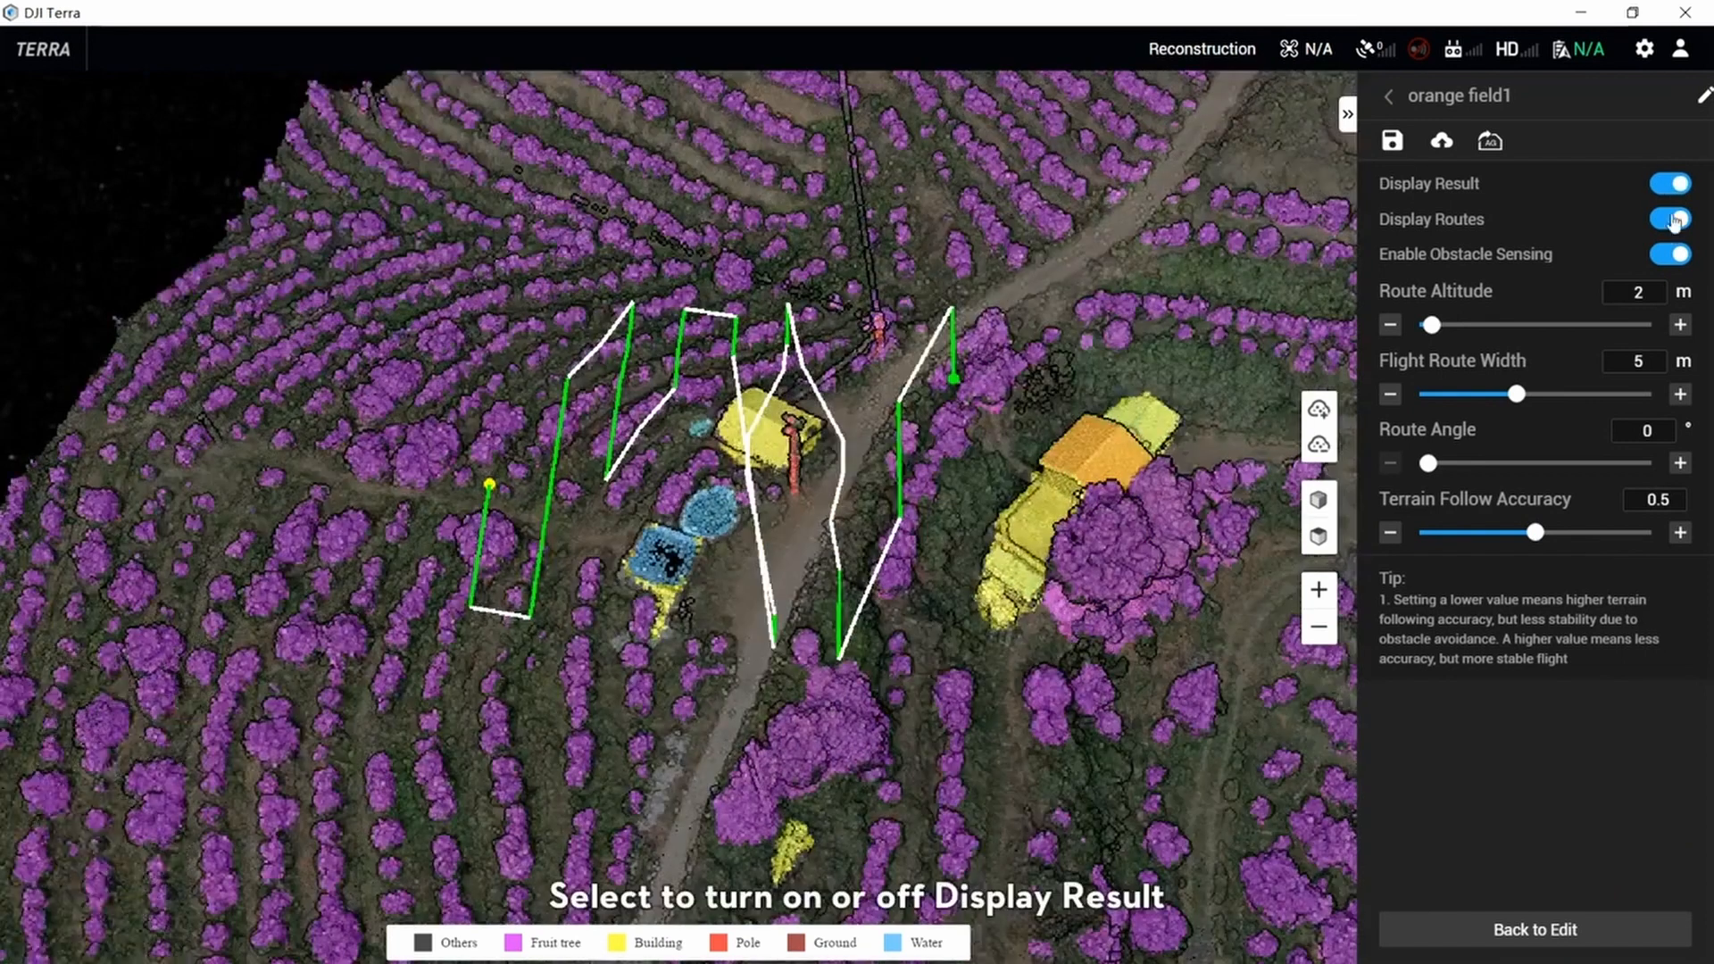
pyautogui.click(1671, 219)
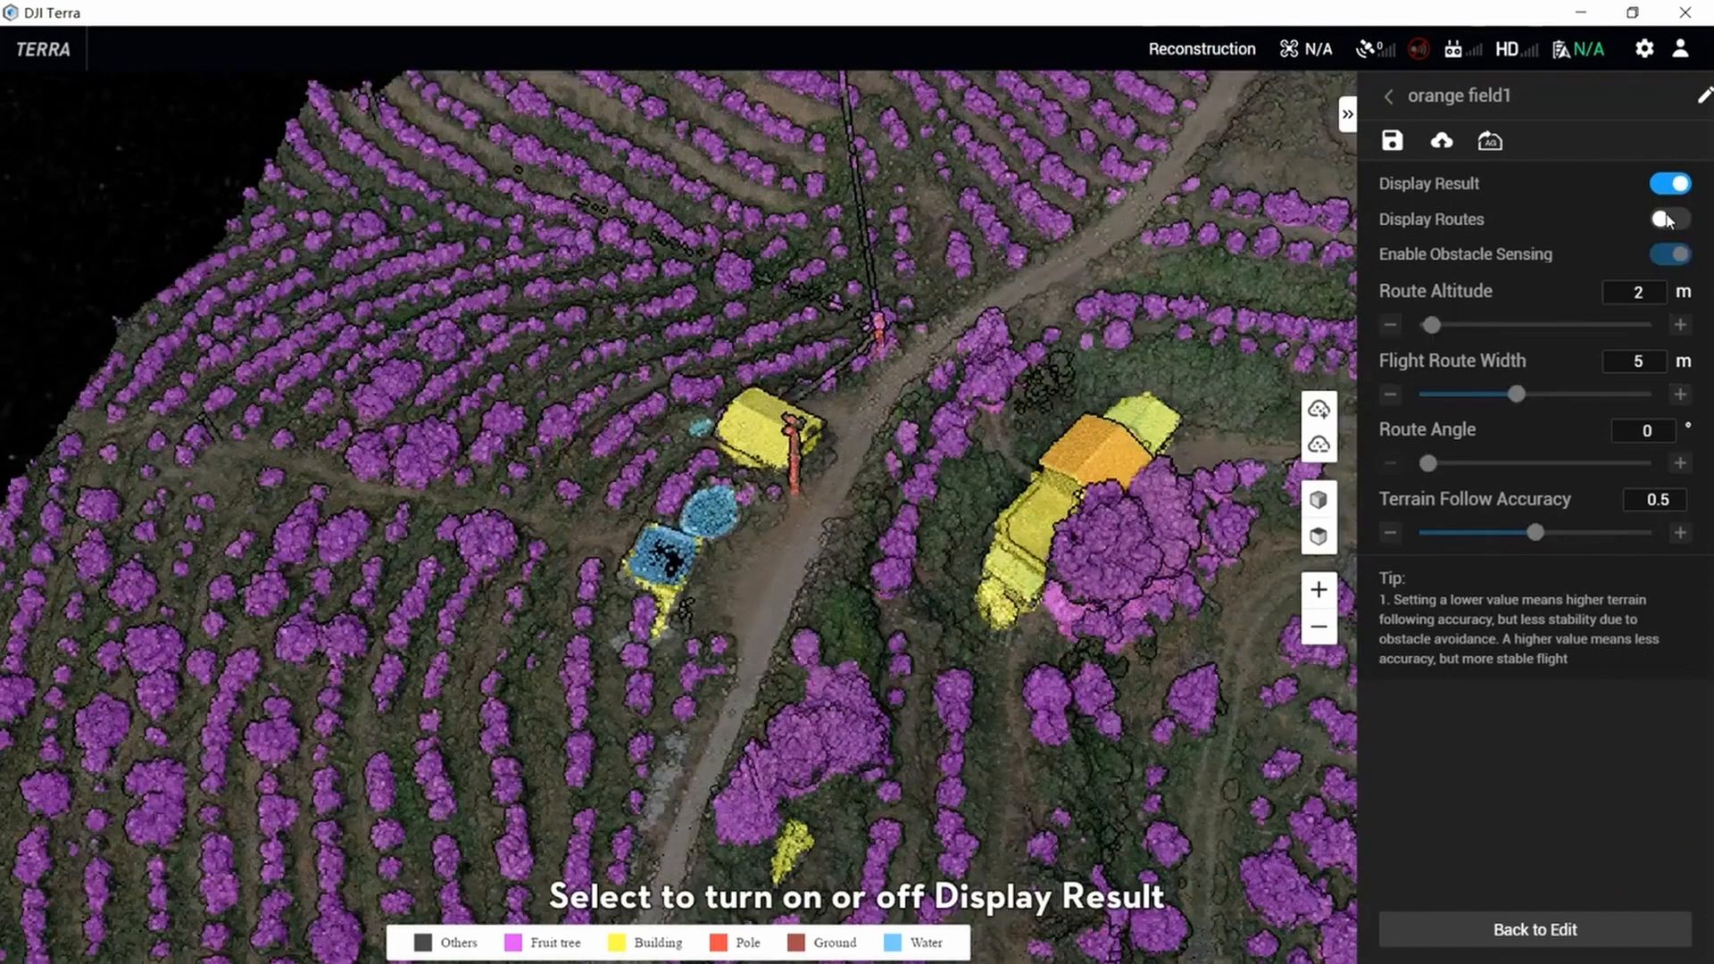
pyautogui.click(1668, 220)
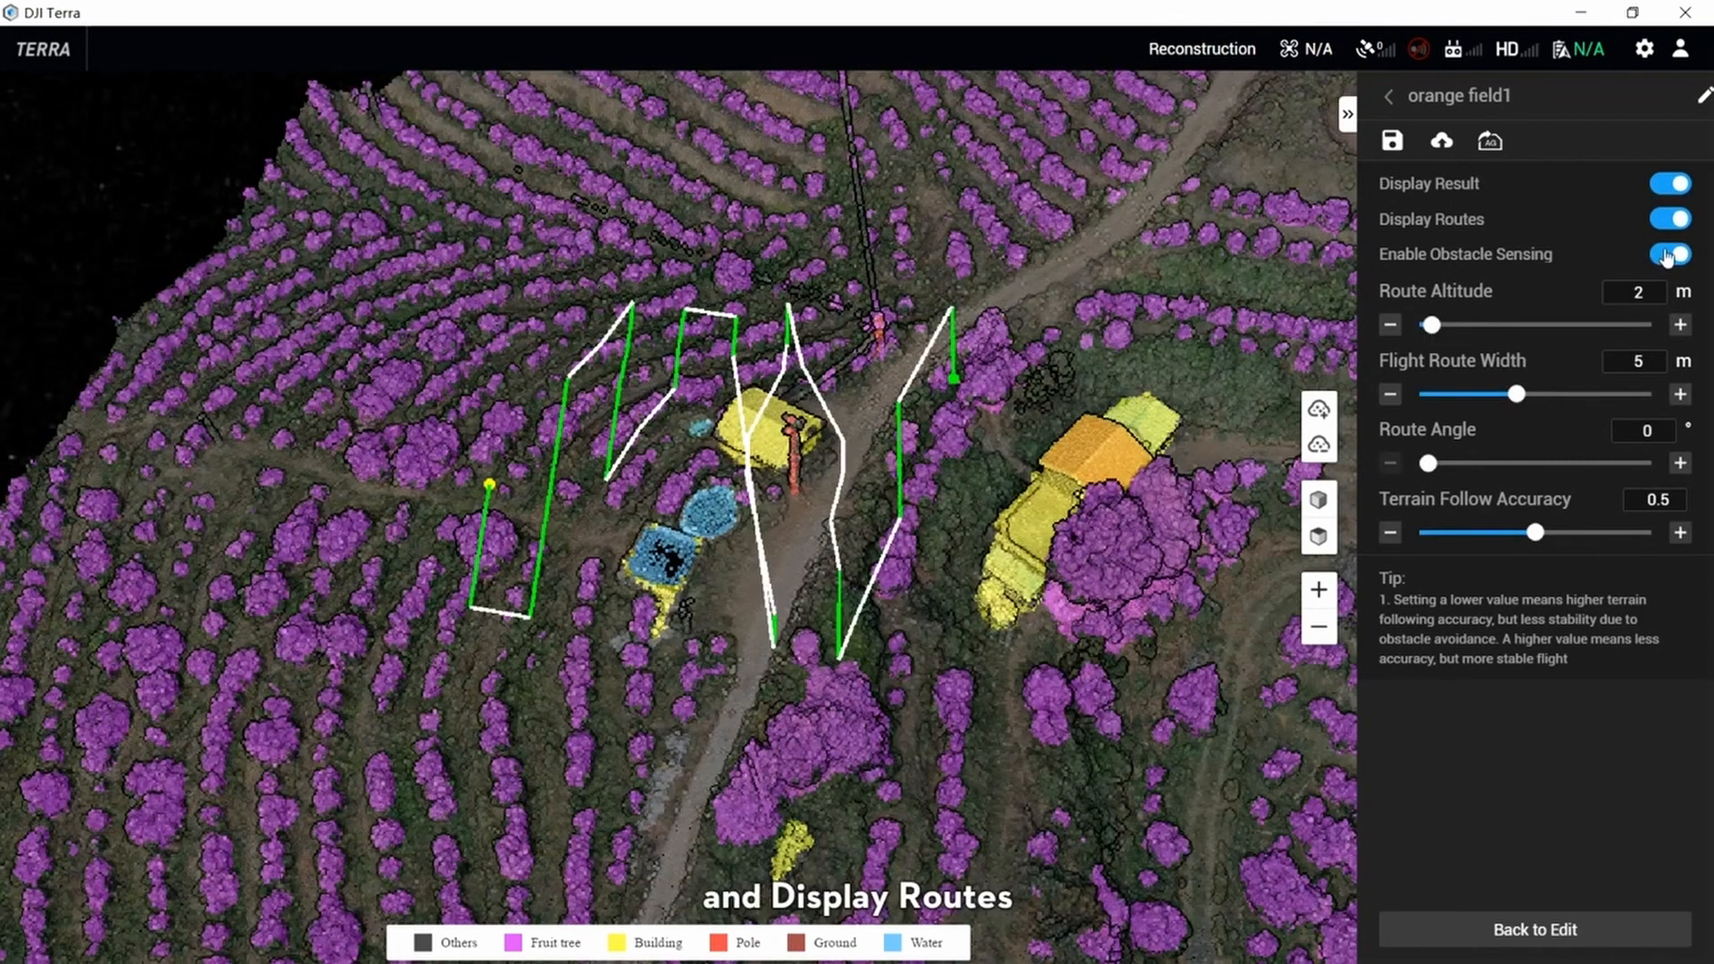
# - Disable obstacle sensing to examine the route around the pole and buildings, and enable it again
pyautogui.click(1672, 255)
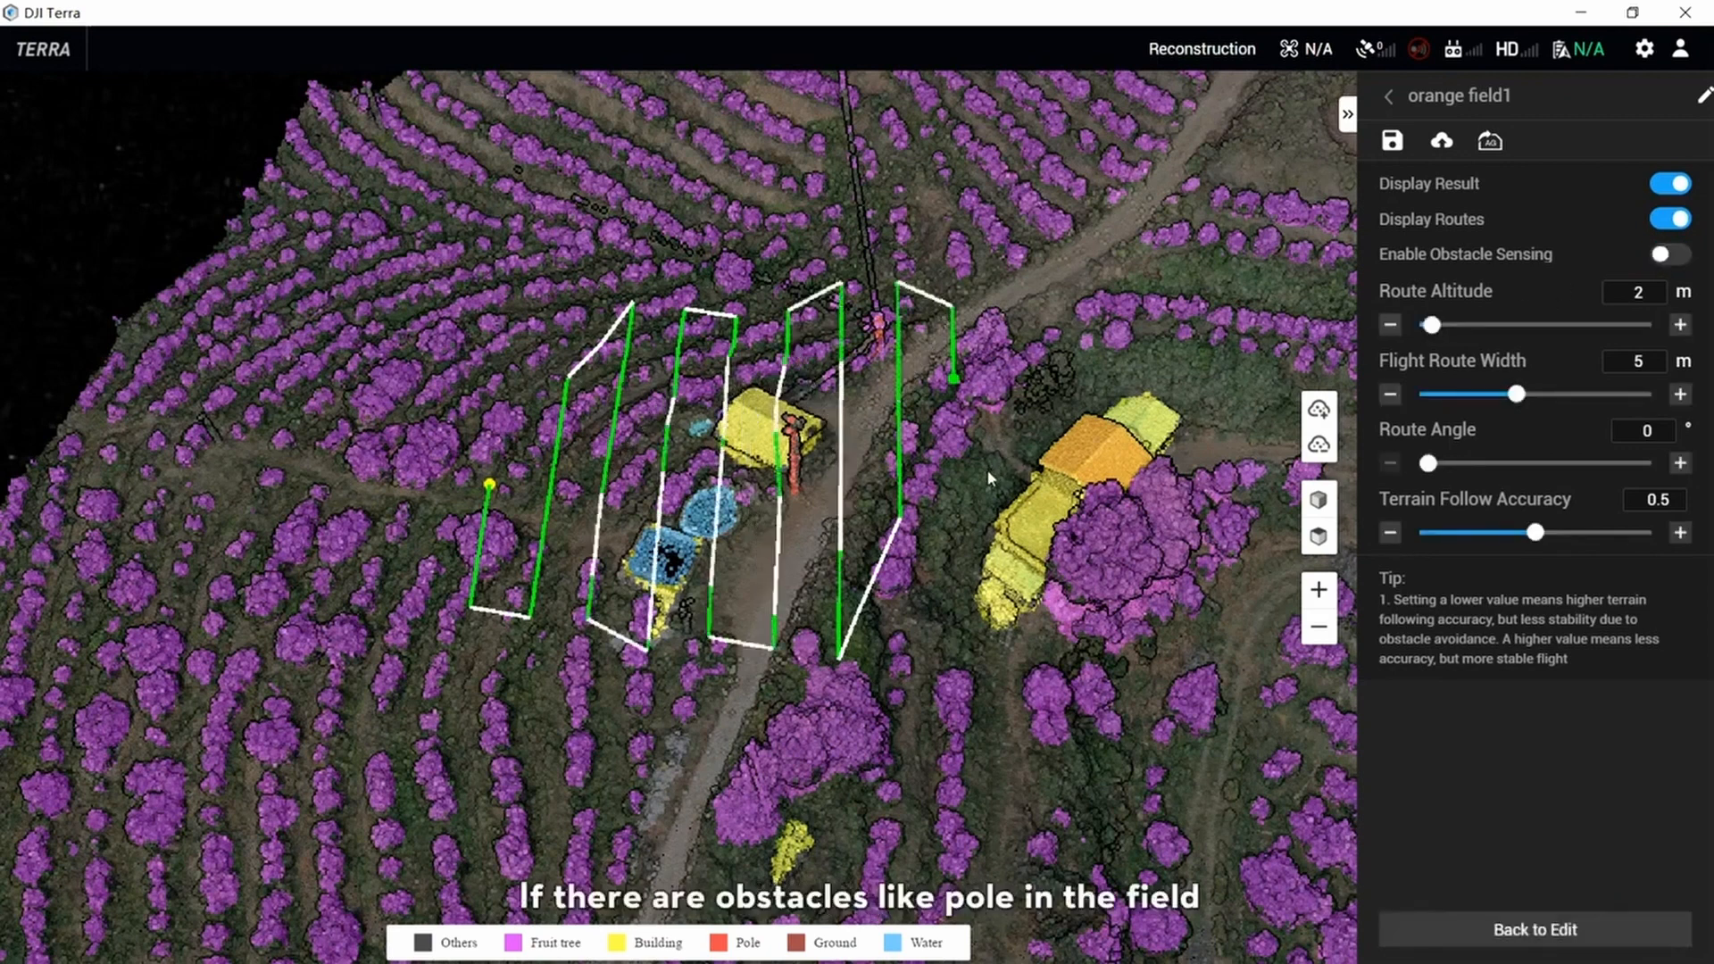
pyautogui.moveTo(1000, 471); pyautogui.dragTo(967, 409, button='middle')
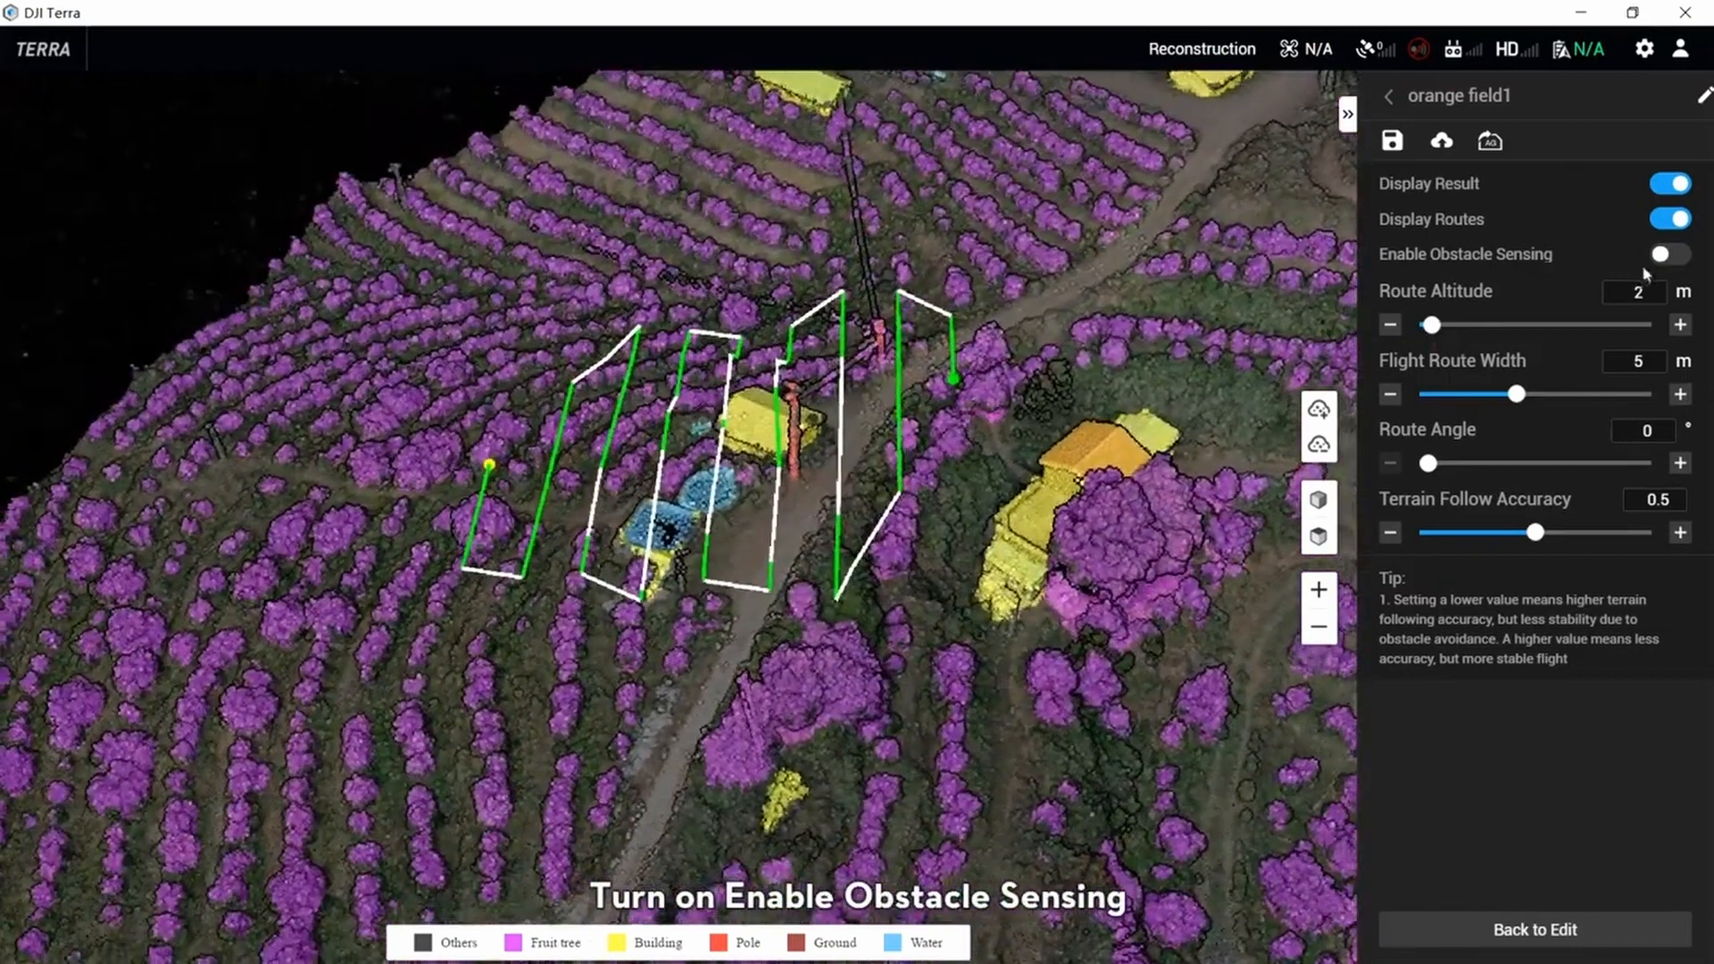
pyautogui.click(1682, 260)
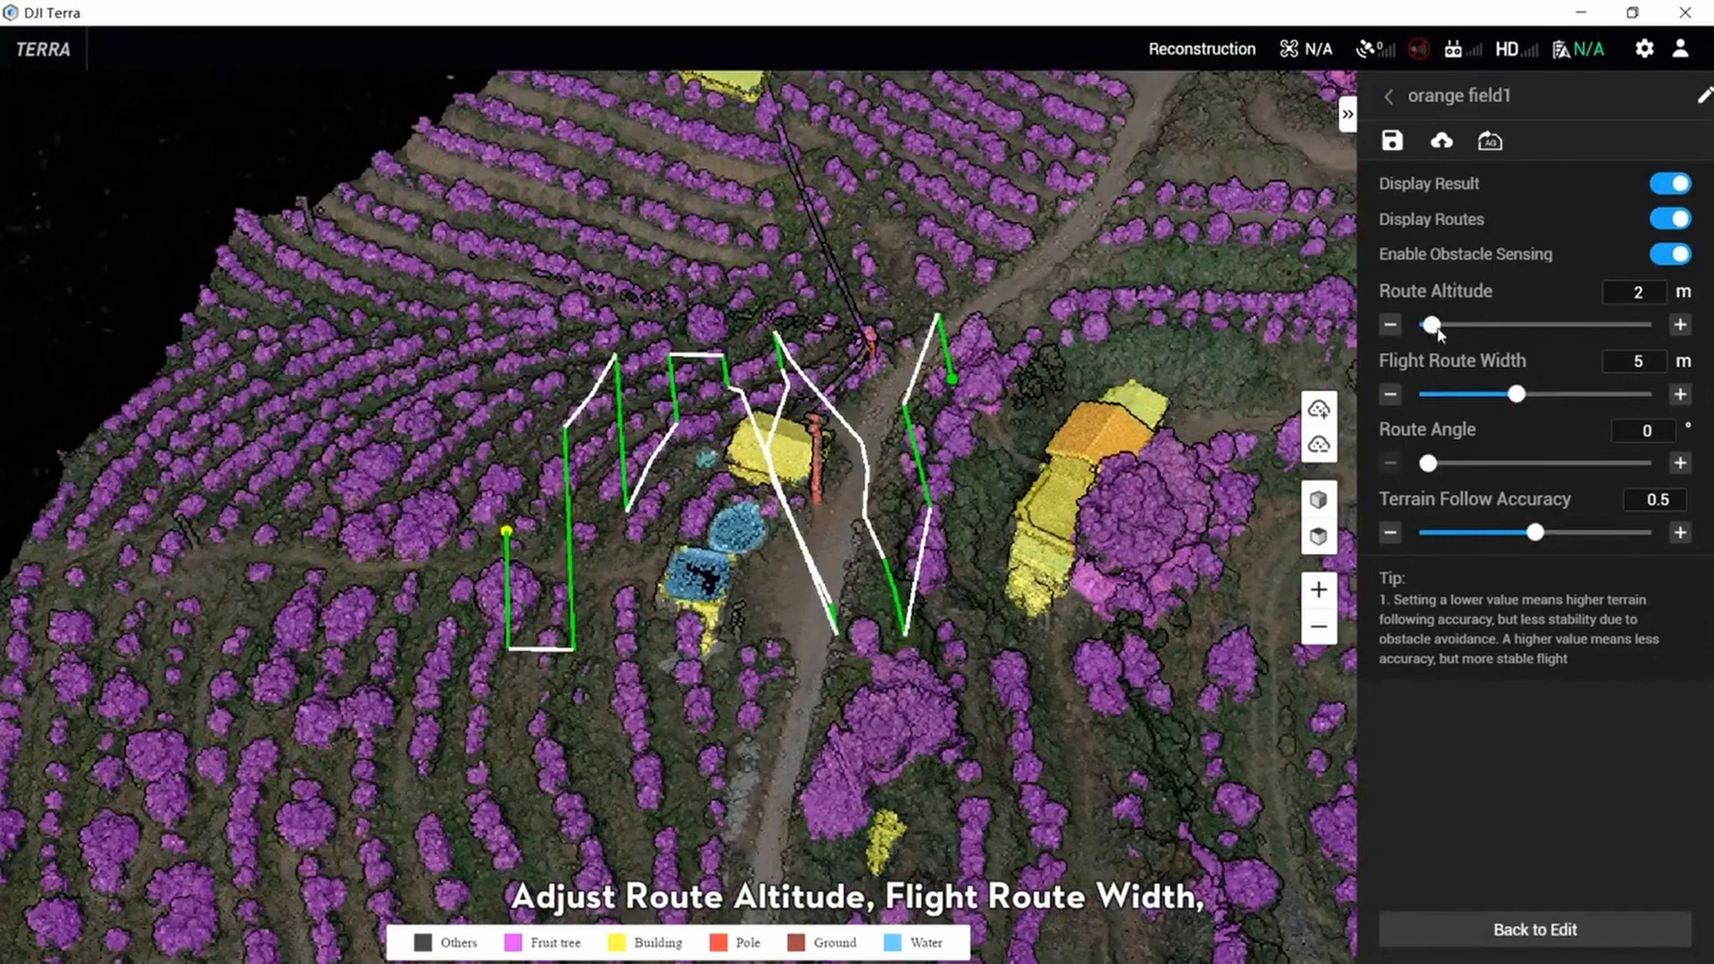
# - Try a route altitude of 6.5 m, inspect the route on the 3D model and lower the altitude to 2.5 m
pyautogui.moveTo(1434, 326); pyautogui.dragTo(1465, 327)
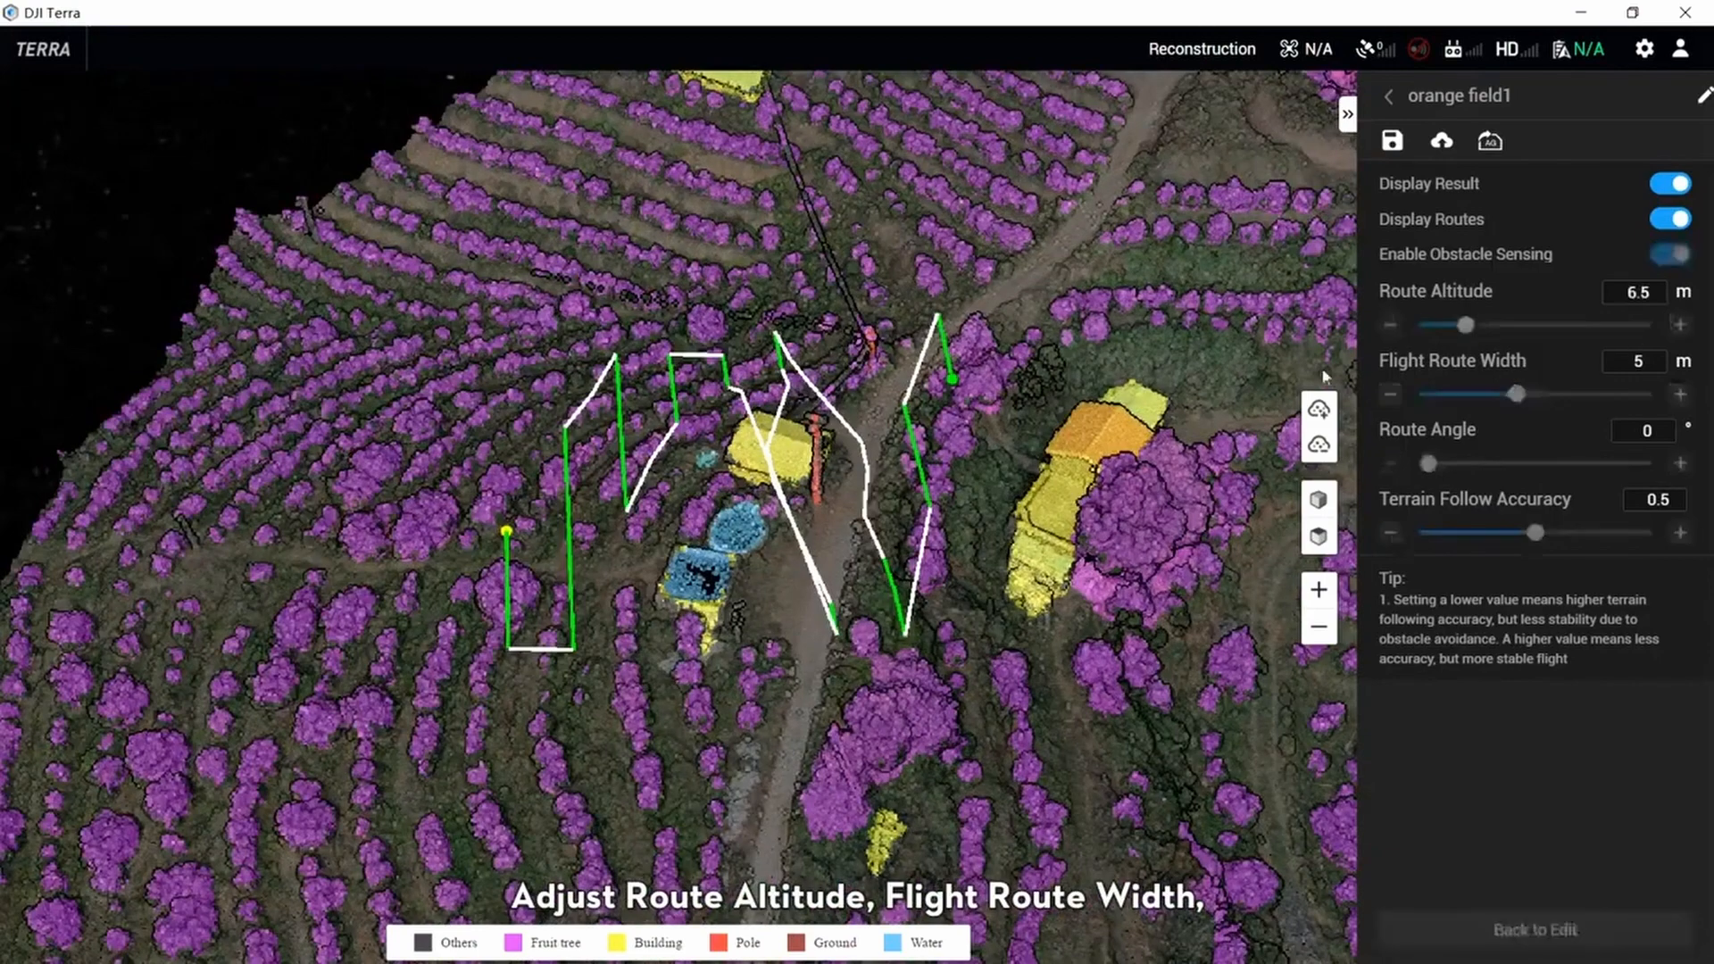
pyautogui.moveTo(1097, 353); pyautogui.dragTo(1168, 284, button='middle')
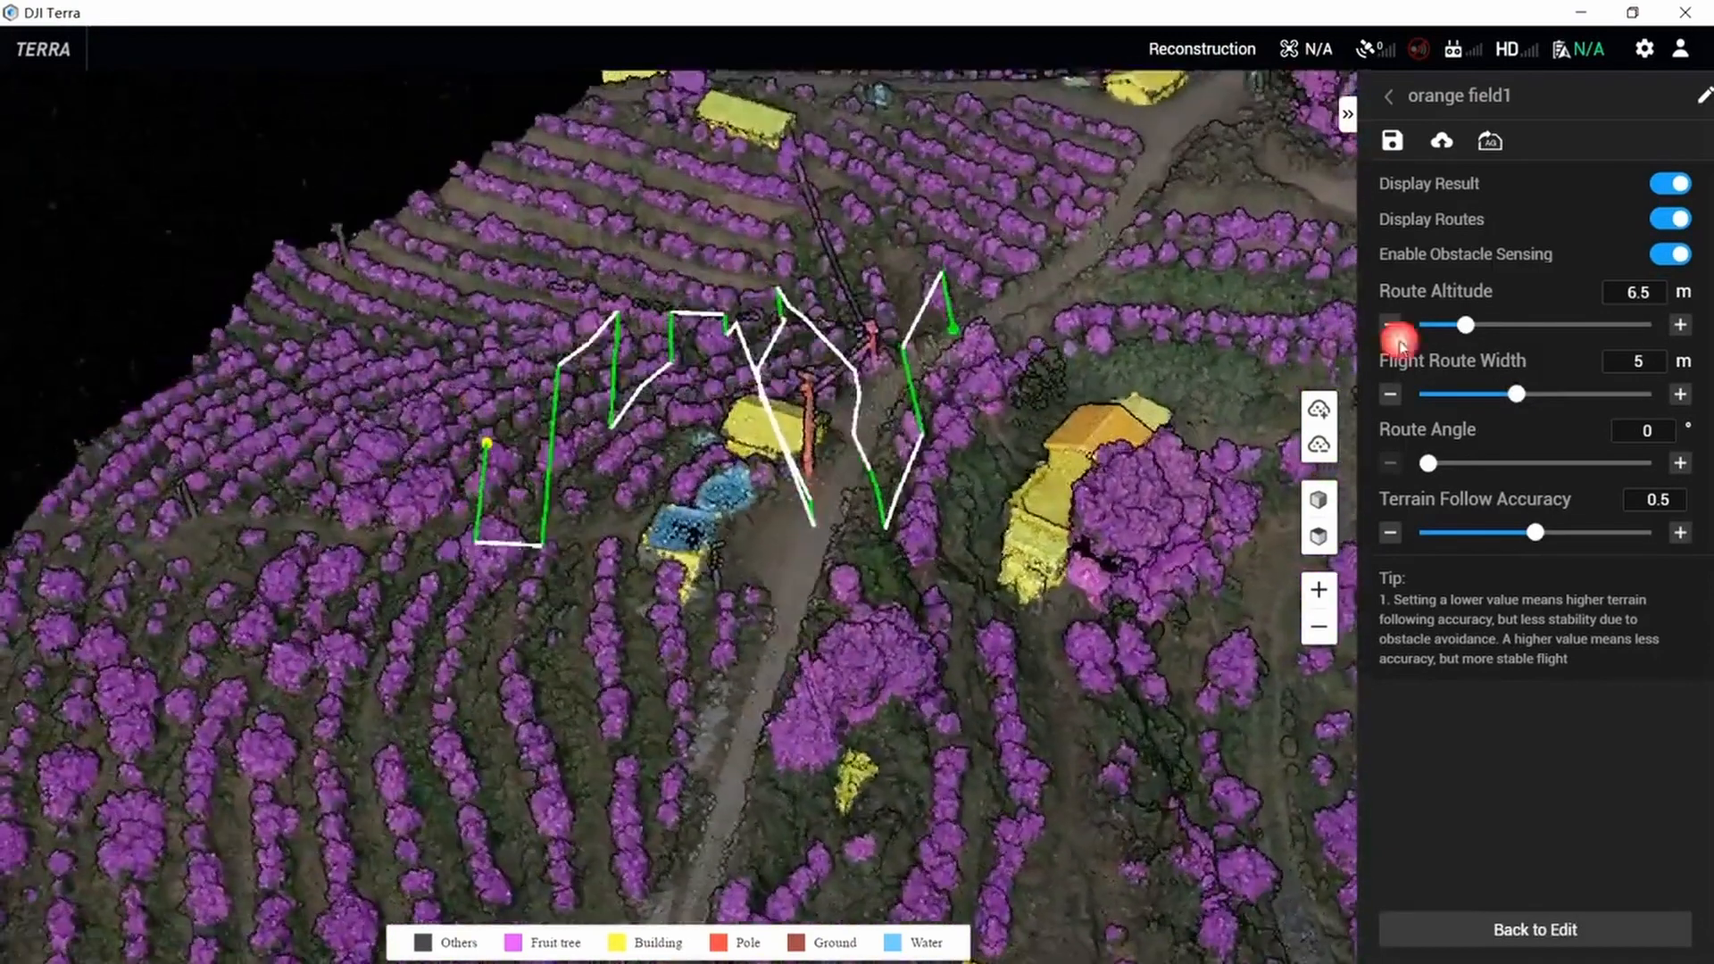
pyautogui.moveTo(1465, 325); pyautogui.dragTo(1435, 326)
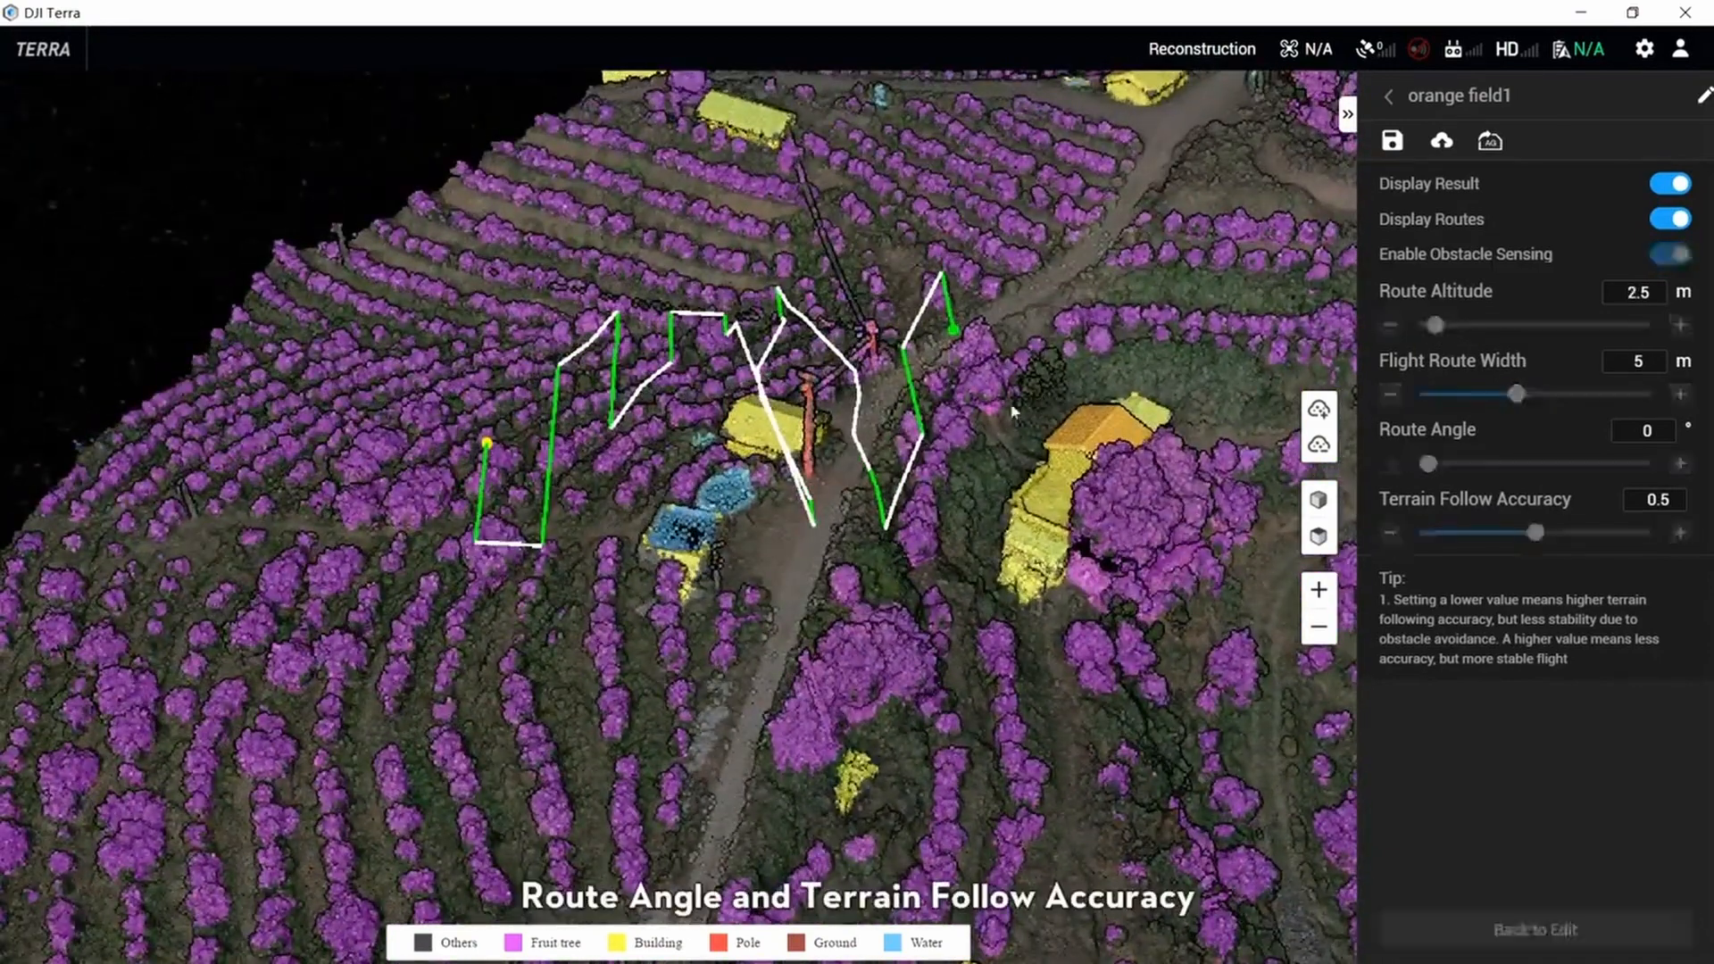
pyautogui.moveTo(1015, 410); pyautogui.dragTo(1107, 375, button='middle')
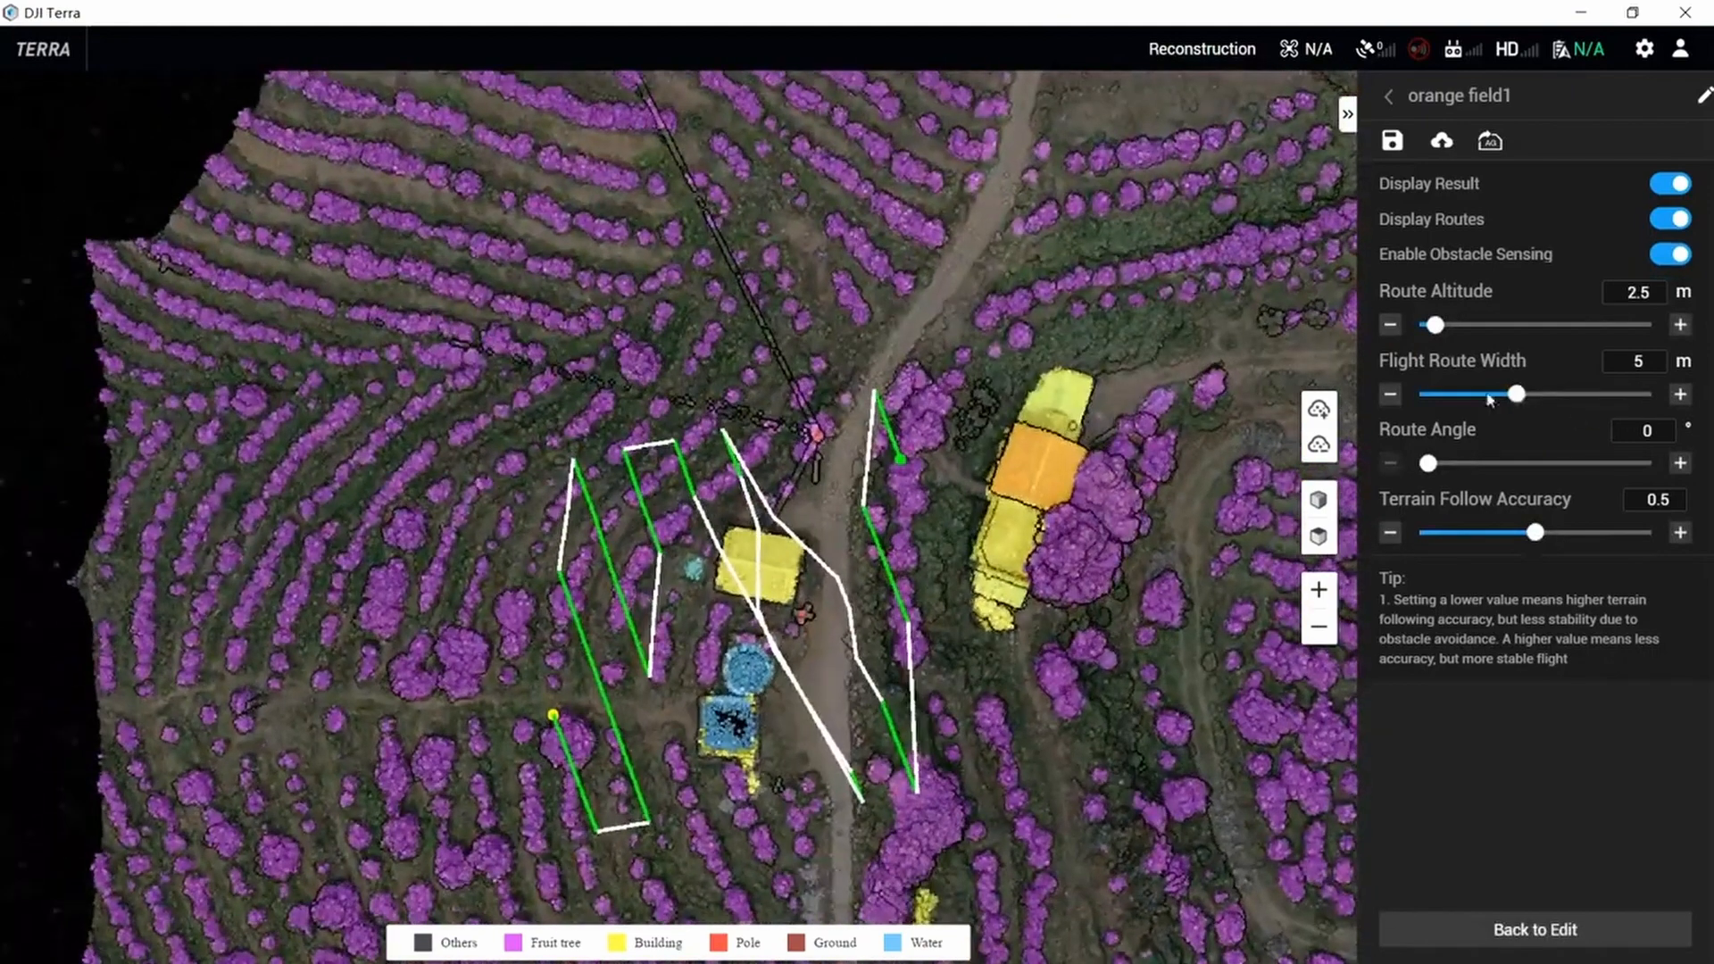
# - Set the route angle to 41° and lower the terrain follow accuracy of the flight route
pyautogui.moveTo(1516, 393)
pyautogui.mouseDown()
pyautogui.moveTo(1479, 394)
pyautogui.moveTo(1516, 394)
pyautogui.mouseUp()
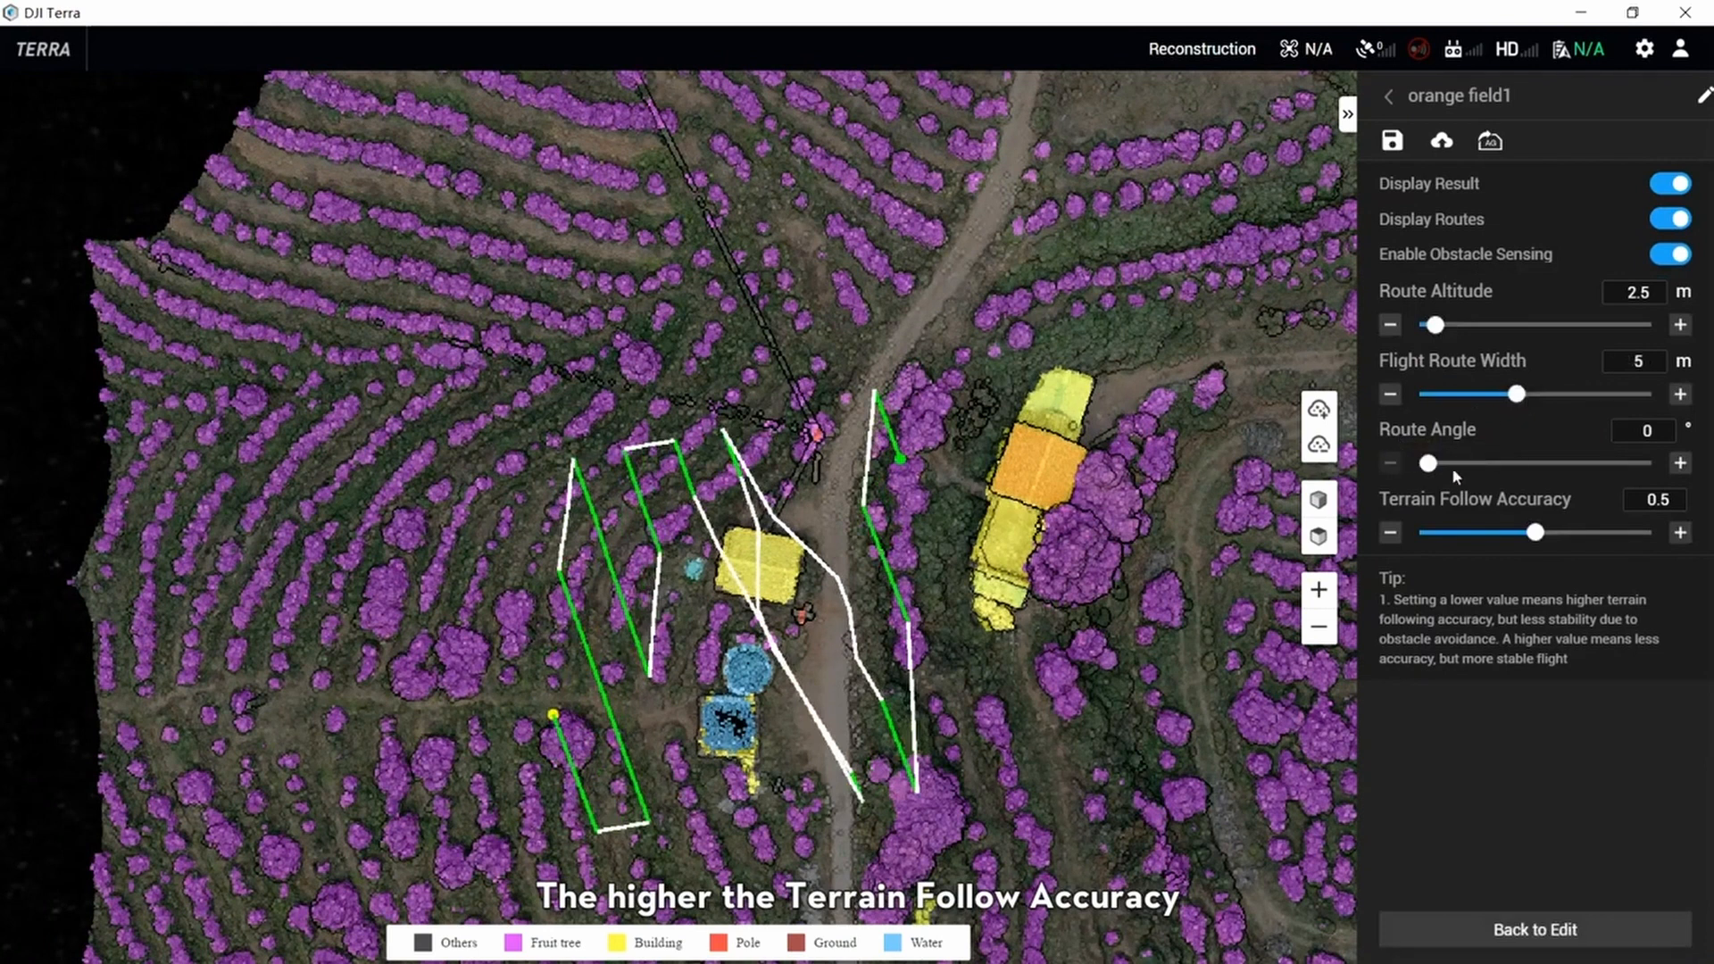
pyautogui.moveTo(1429, 463); pyautogui.dragTo(1452, 464)
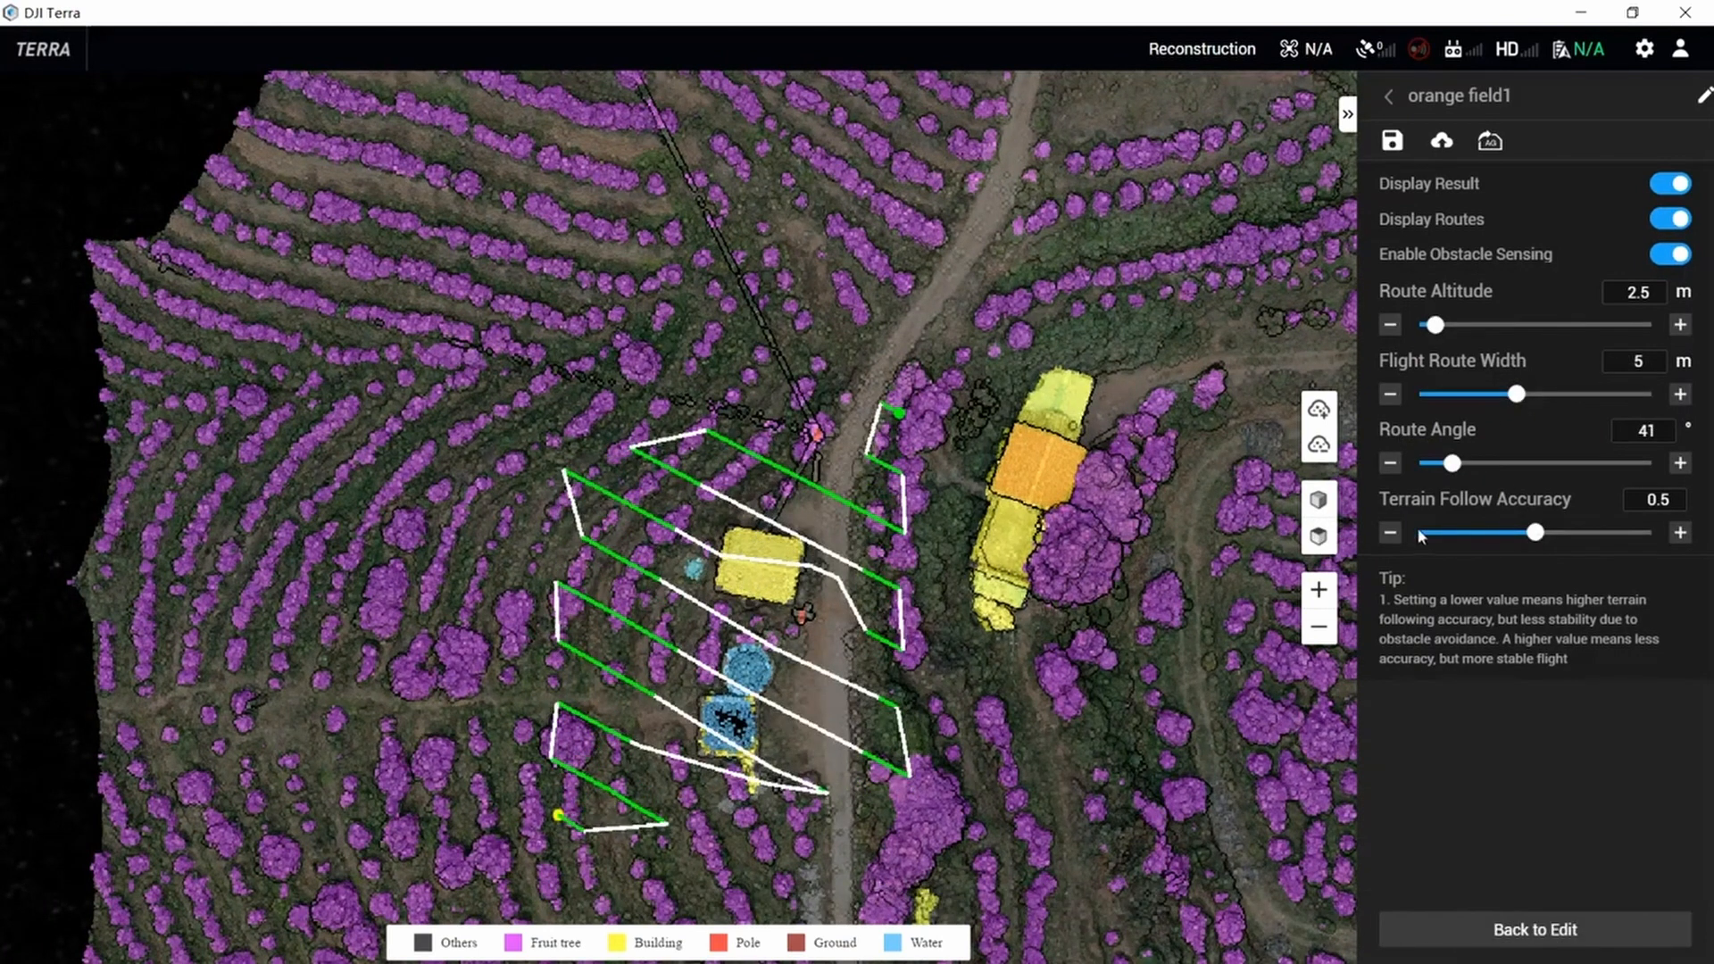
pyautogui.moveTo(1535, 533); pyautogui.dragTo(1422, 536)
pyautogui.moveTo(1083, 399); pyautogui.dragTo(1014, 435)
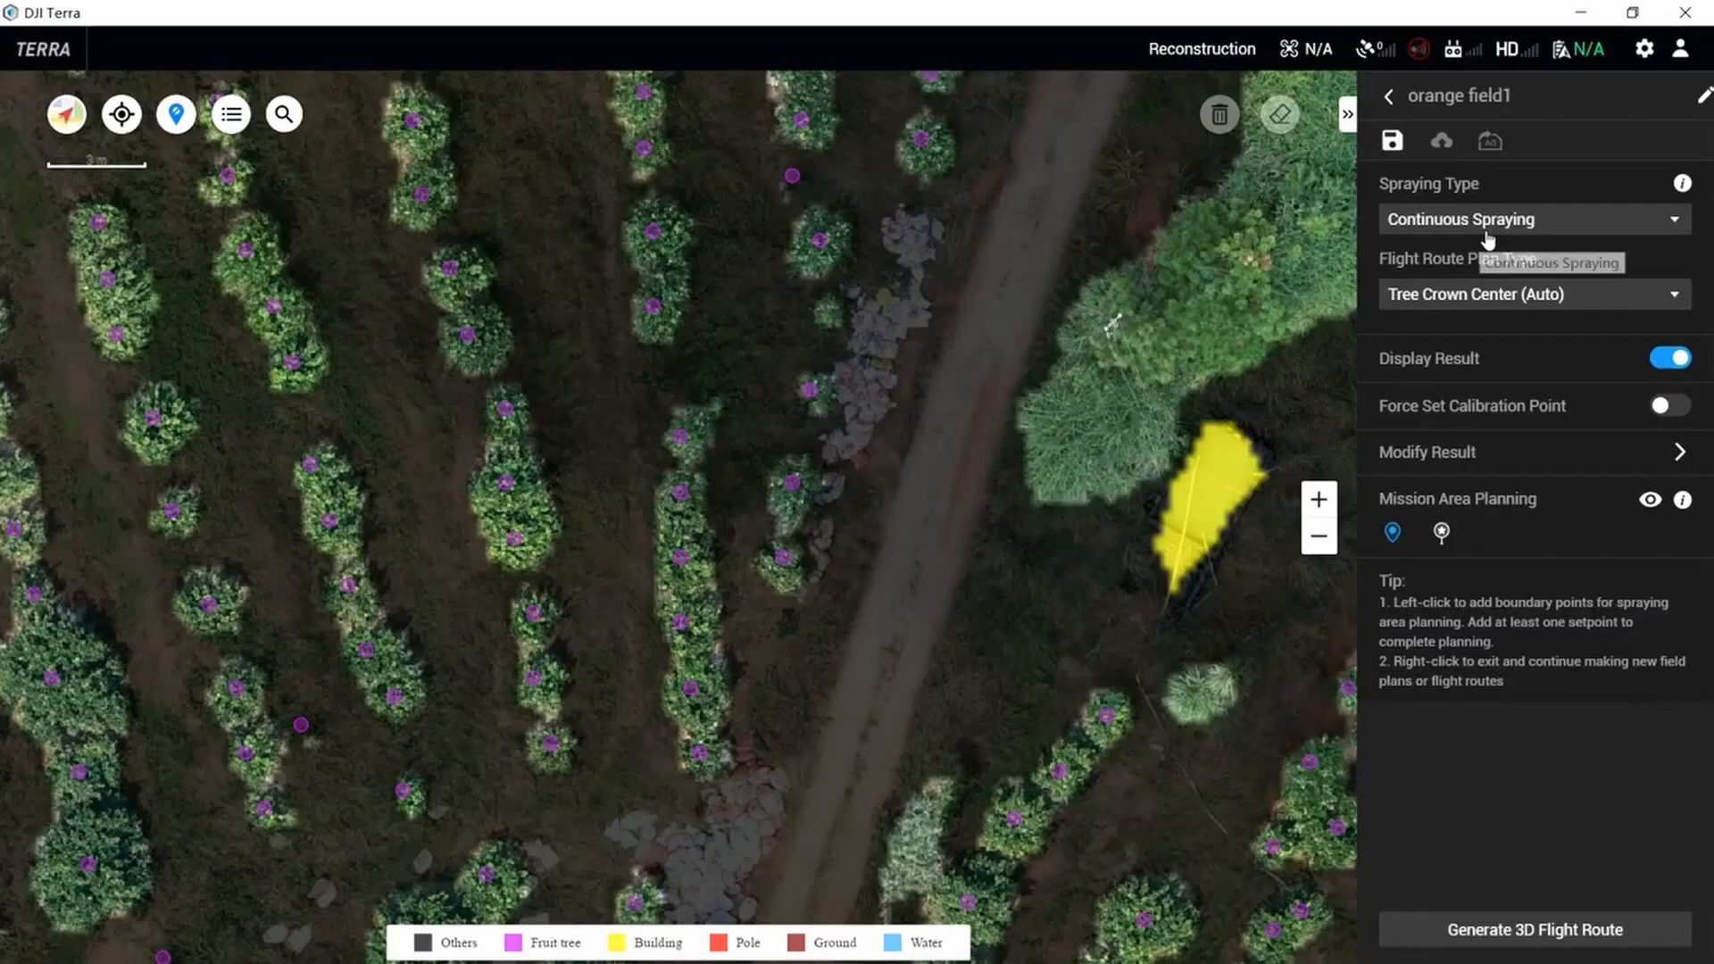
# - Keep the spraying type at Continuous Spraying and set the flight route plan type to Tree Crown Center (Auto)
pyautogui.click(1500, 223)
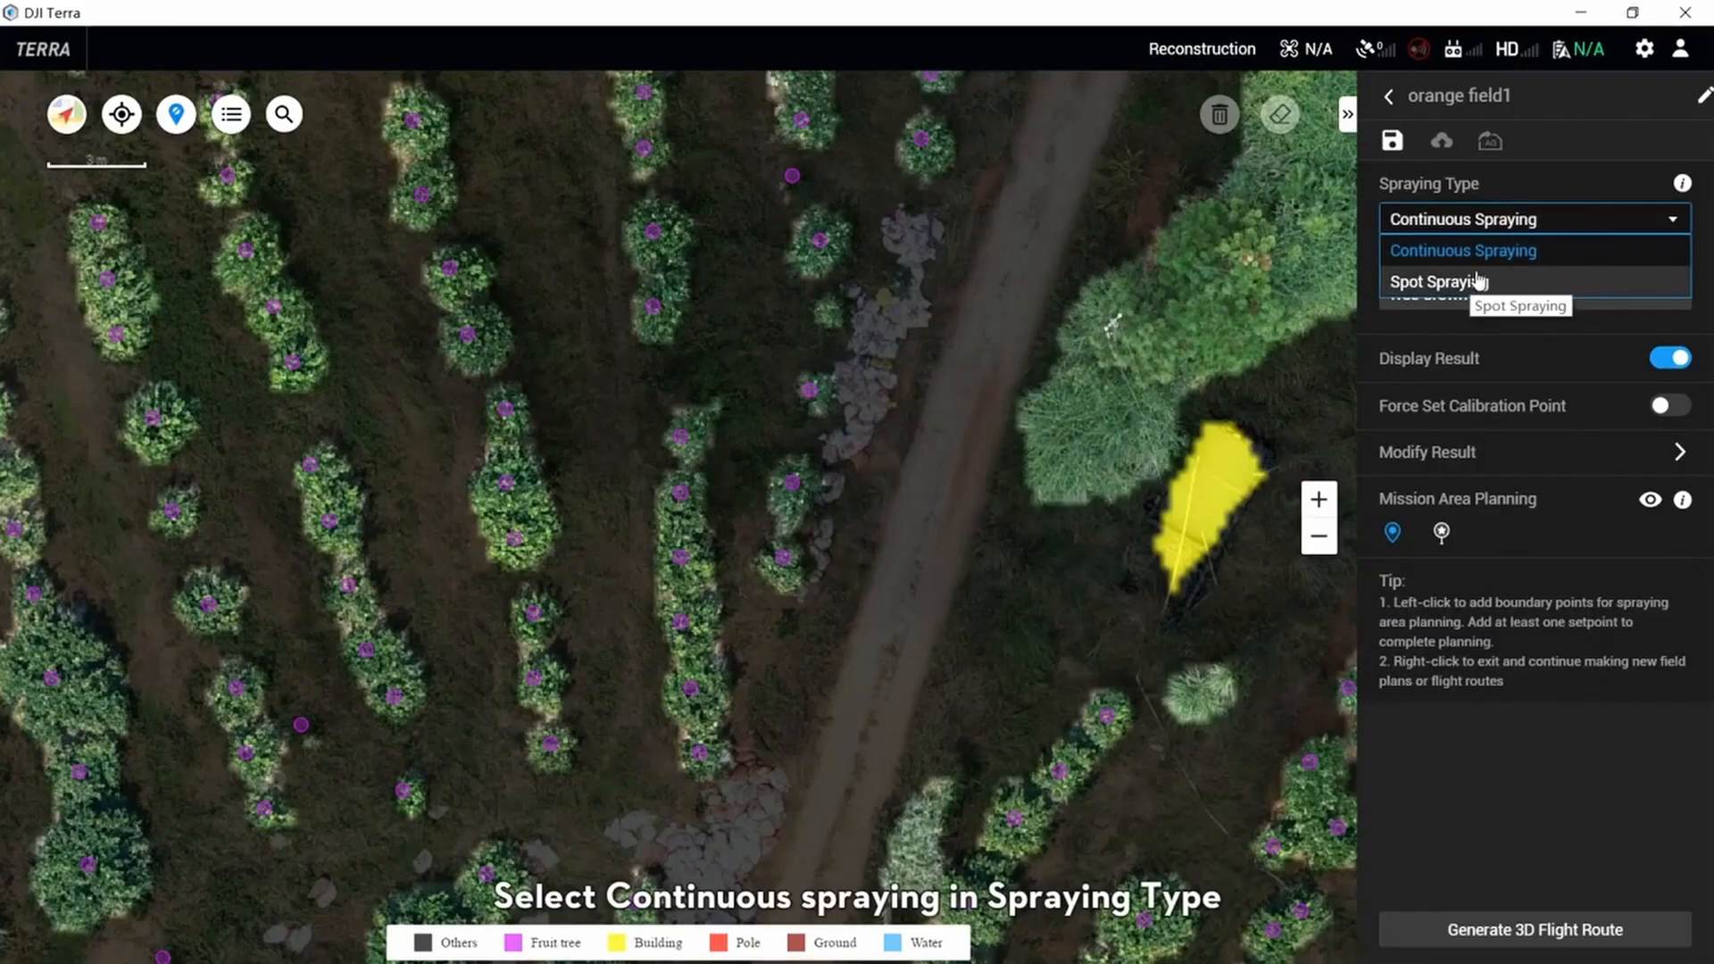
pyautogui.click(1437, 251)
pyautogui.click(1514, 230)
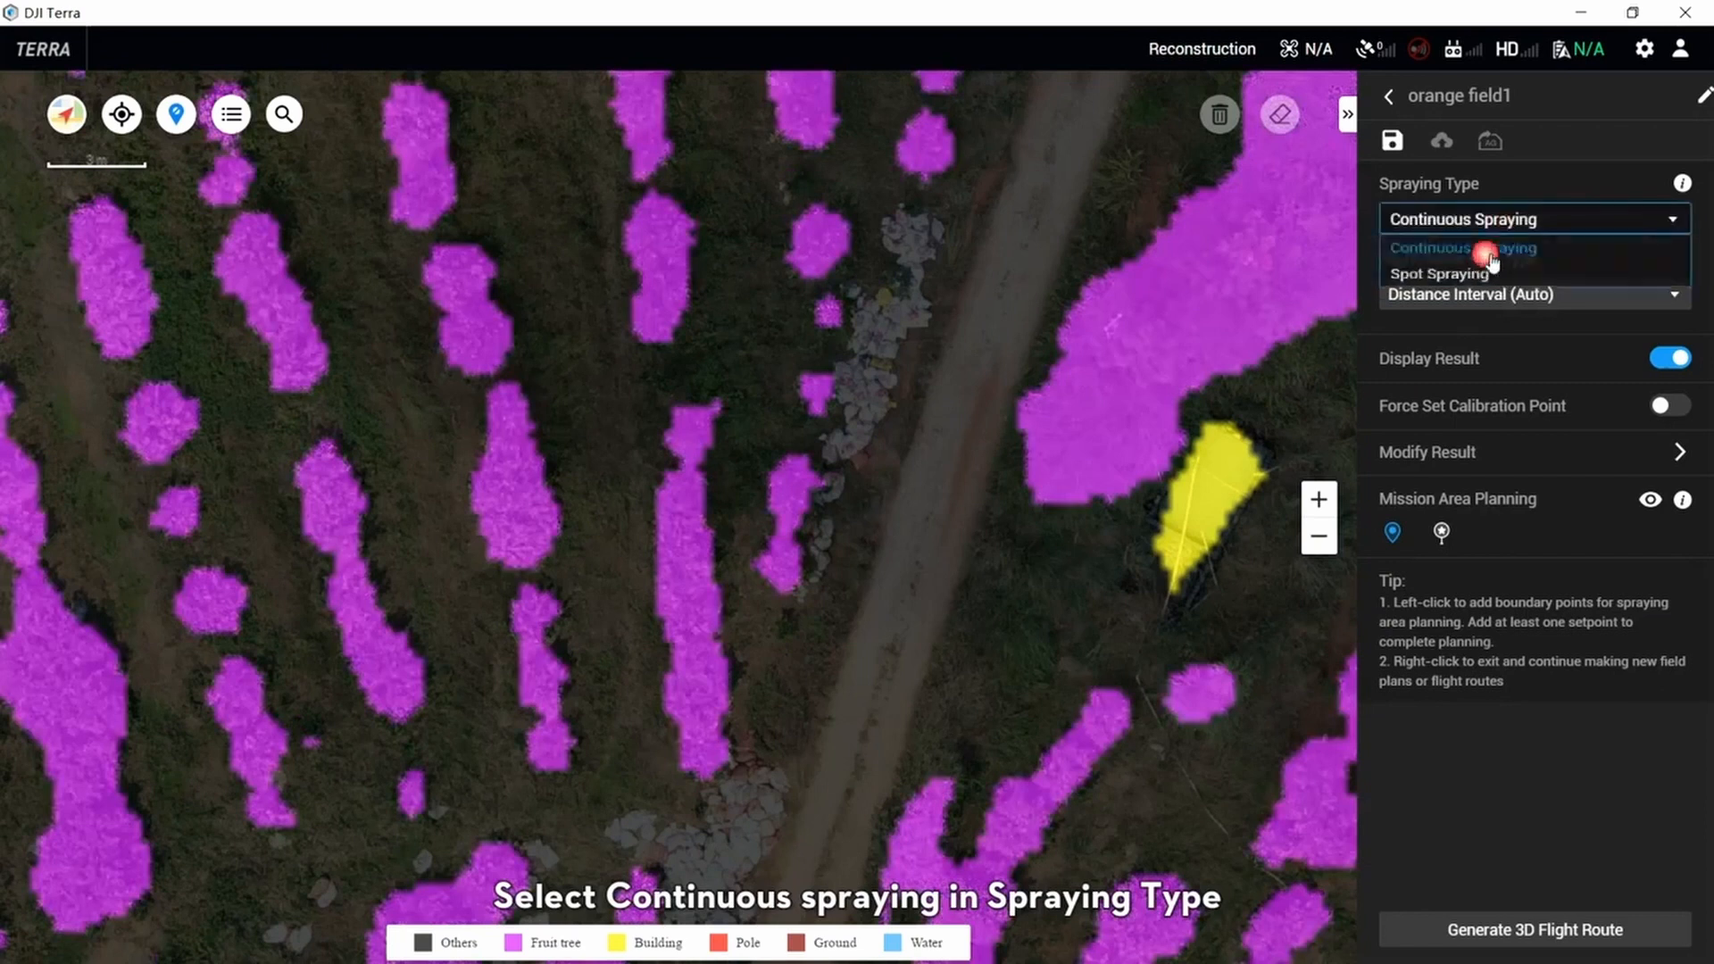
pyautogui.click(1512, 223)
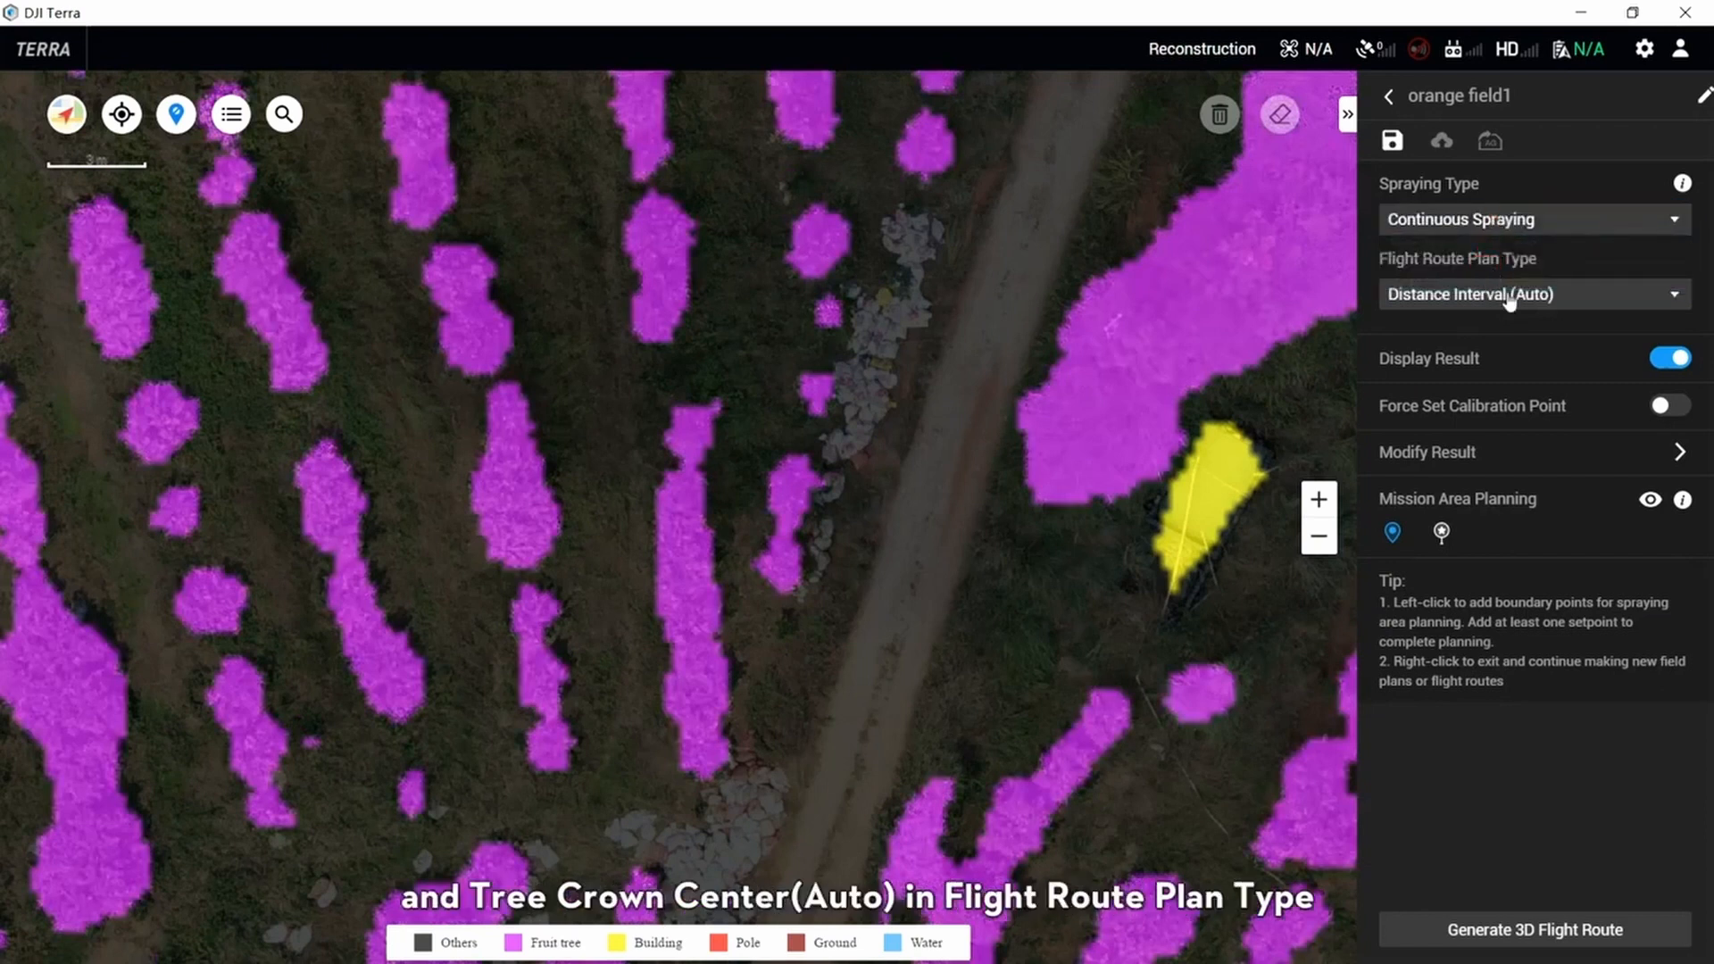
pyautogui.click(1500, 293)
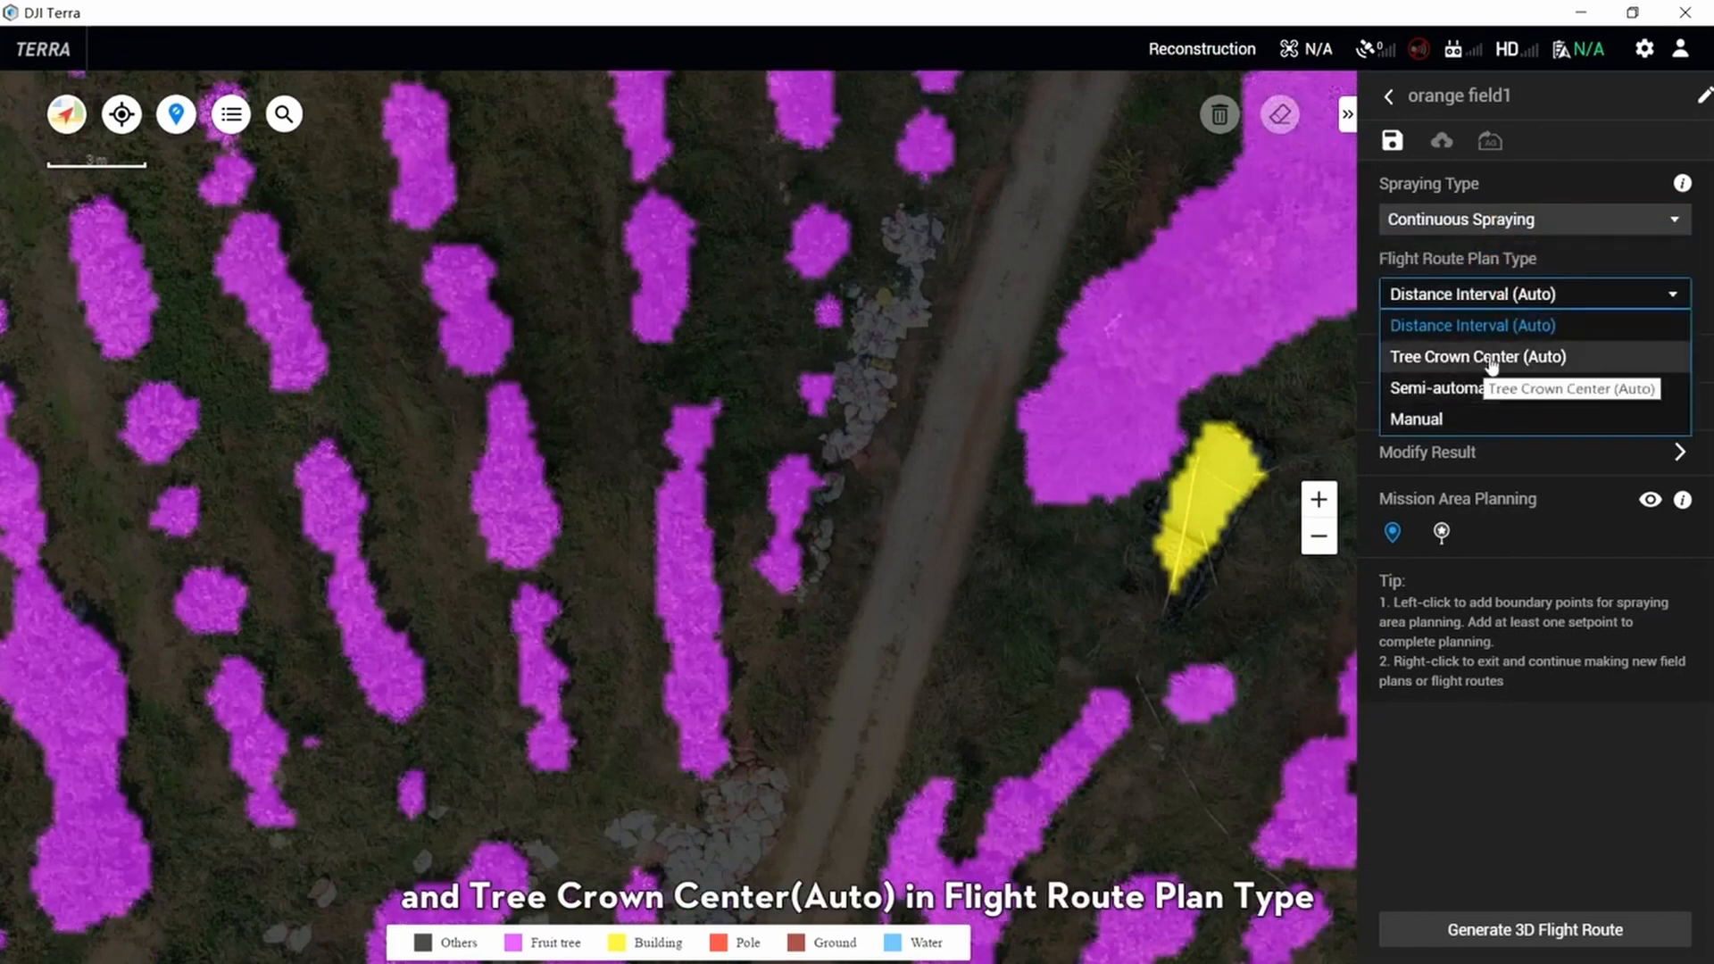
pyautogui.click(1489, 359)
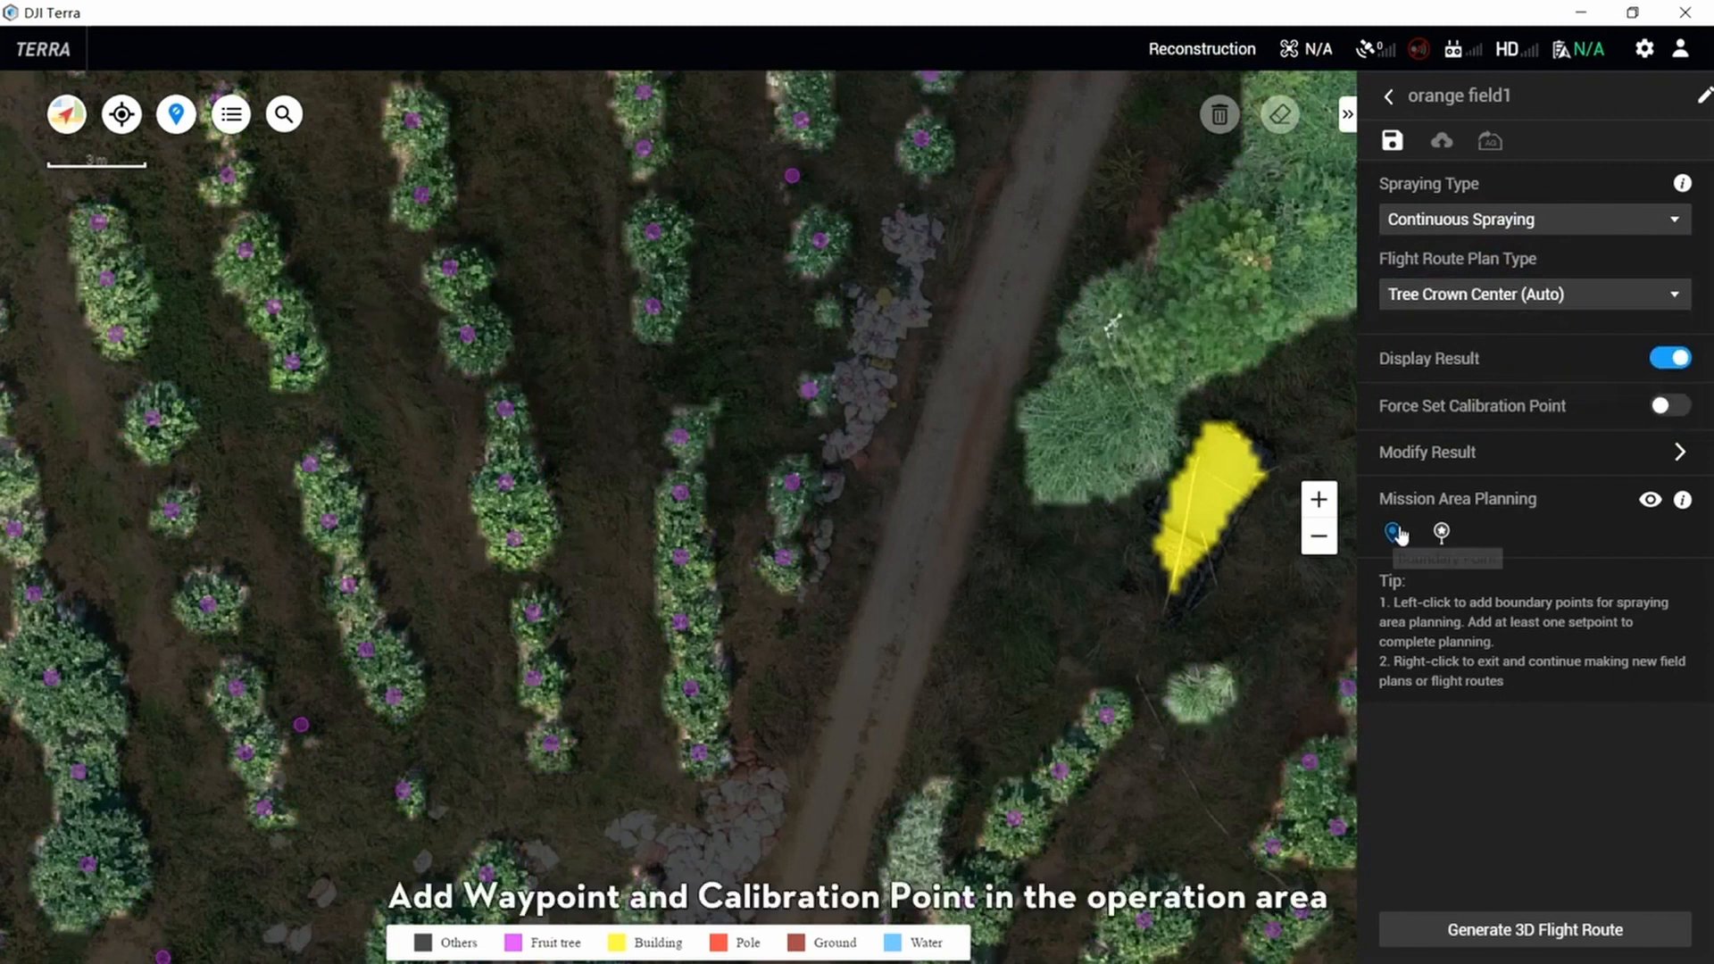
# - Mark a four-point mission area around two neighbouring rows of tree crowns west of the dirt track
pyautogui.click(198, 231)
pyautogui.click(508, 148)
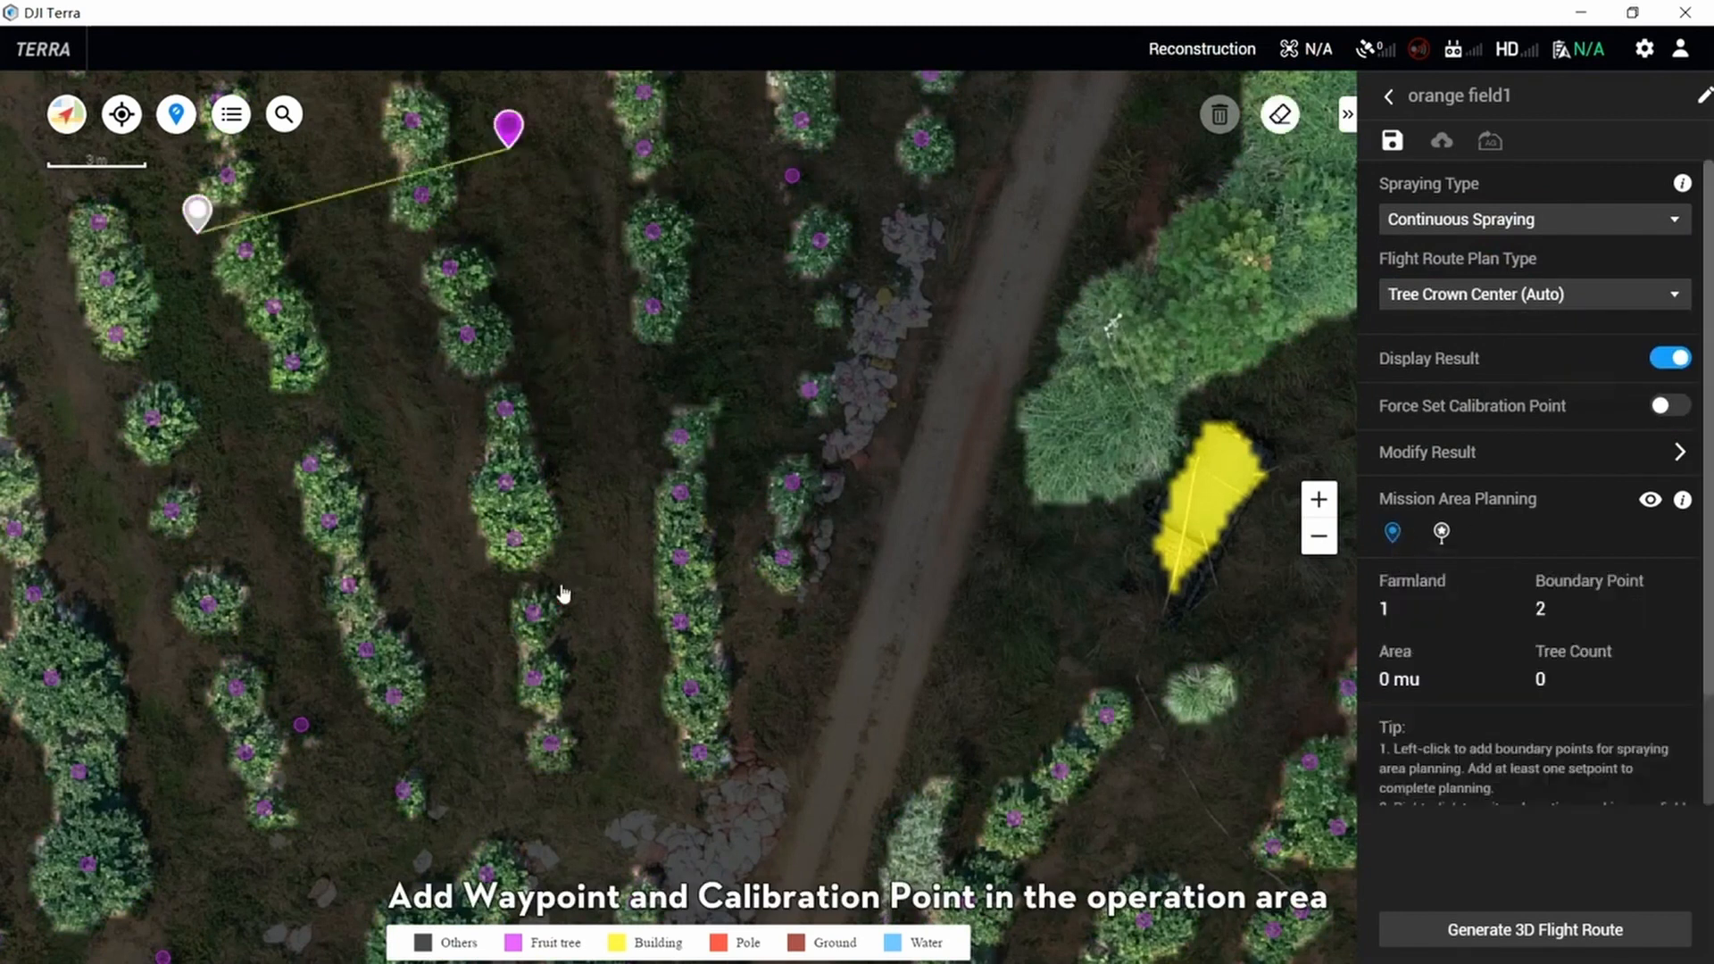
pyautogui.click(613, 687)
pyautogui.click(363, 737)
# - Add a calibration point on the dirt track beside the tree rows and generate the 3D flight route
pyautogui.click(1441, 533)
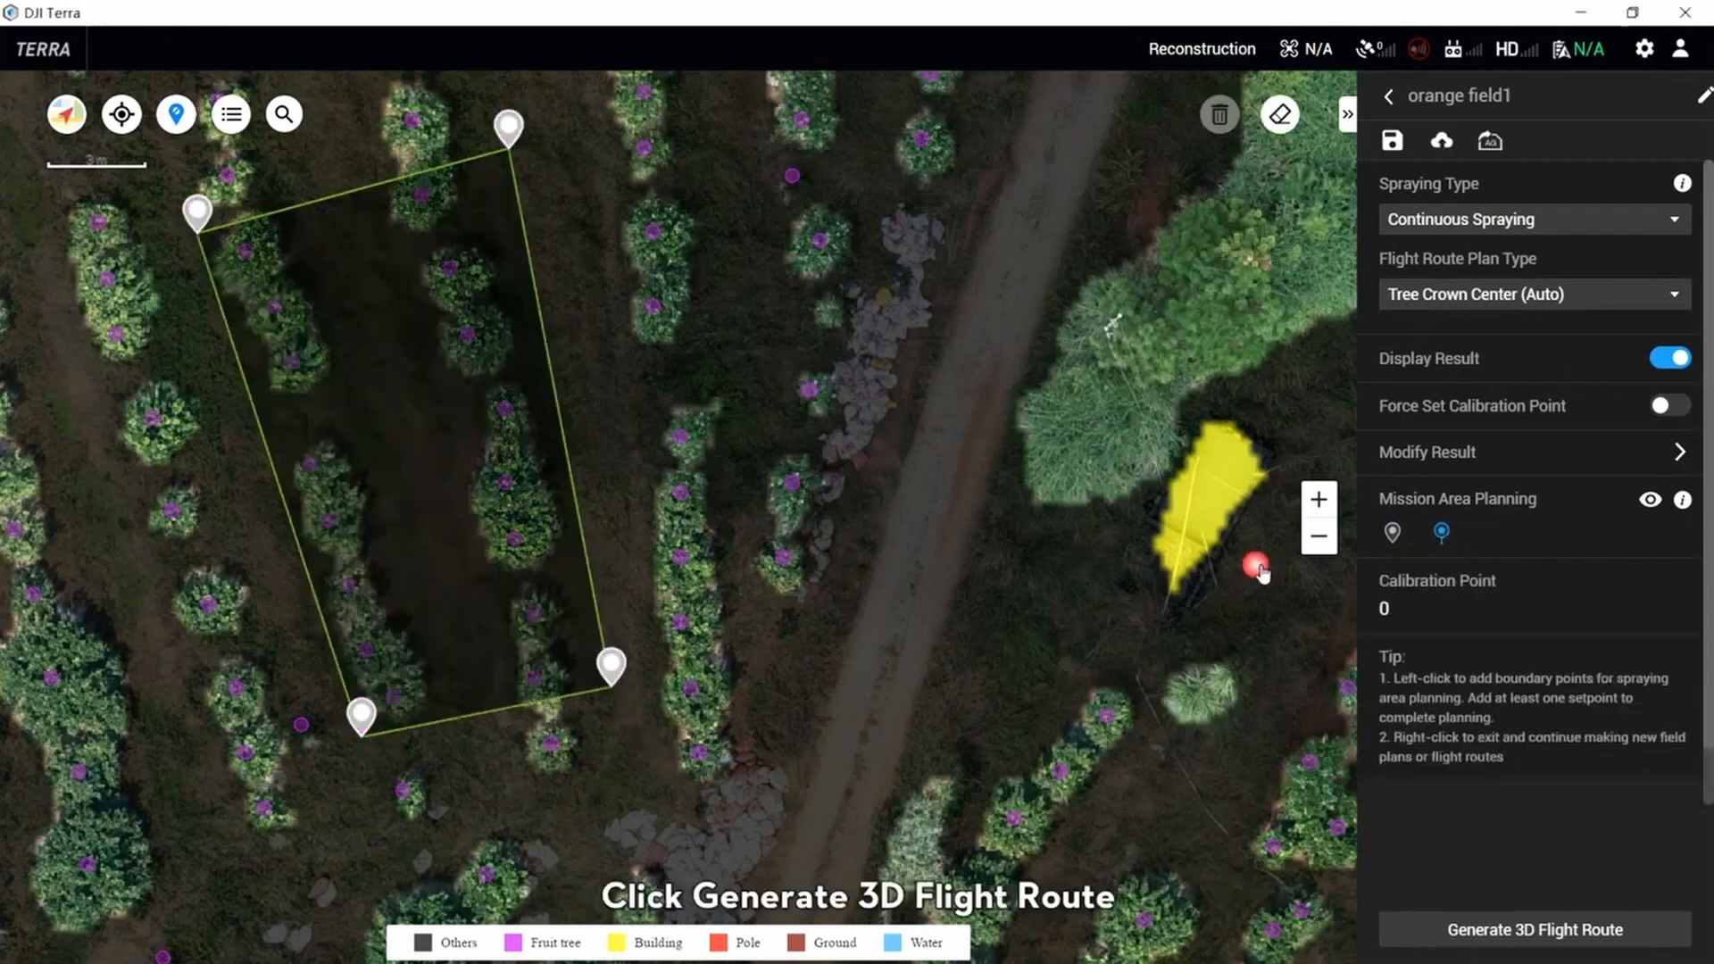
pyautogui.scroll(2, 884, 616)
pyautogui.click(893, 605)
pyautogui.scroll(-2, 893, 606)
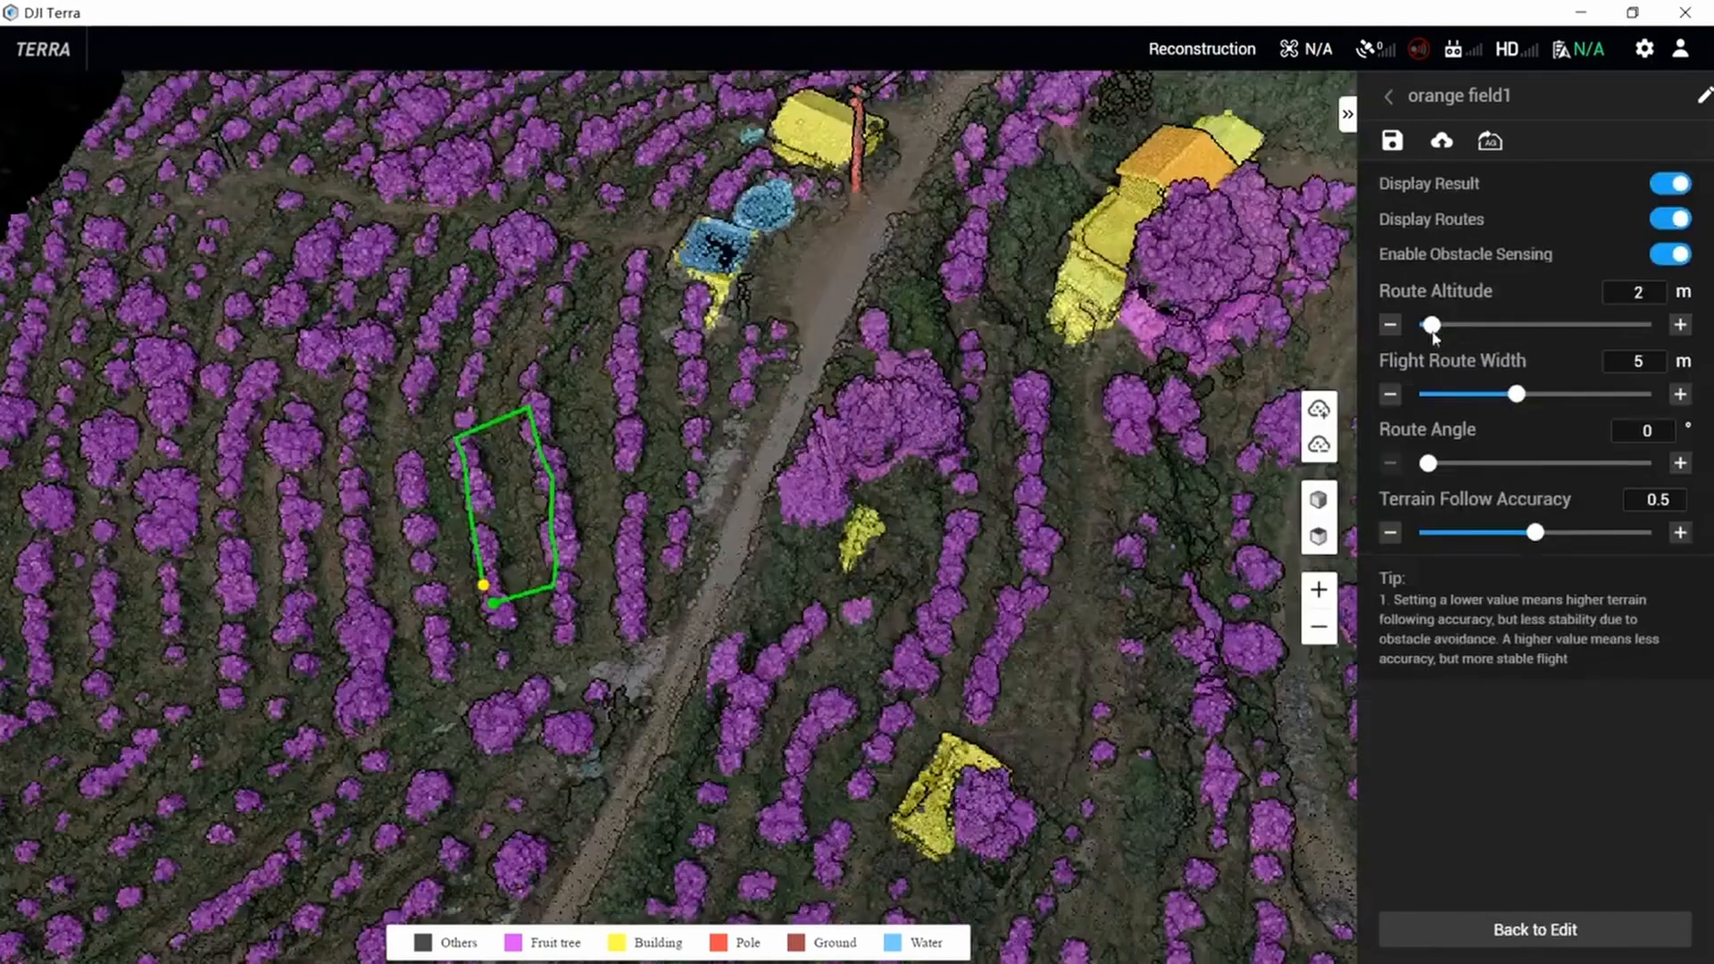
# - Try a route altitude of 8.5 m for the tree crown route, return it to 2 m and inspect the route
pyautogui.click(1481, 329)
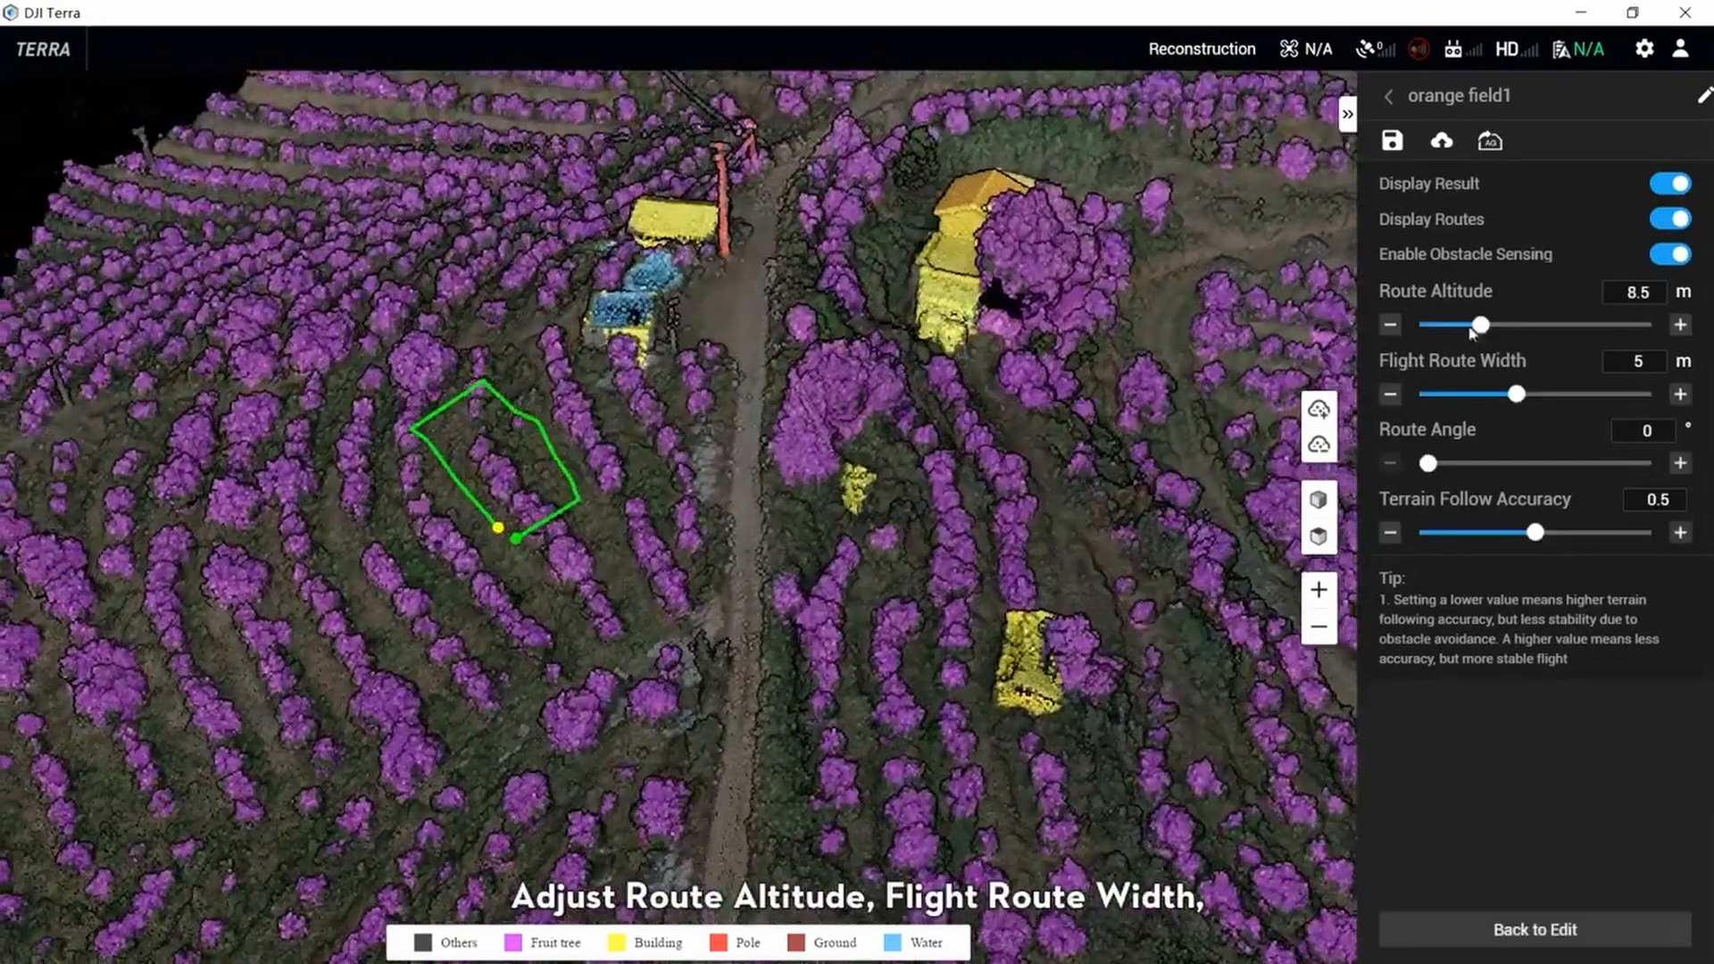
pyautogui.moveTo(1473, 328); pyautogui.dragTo(1431, 328)
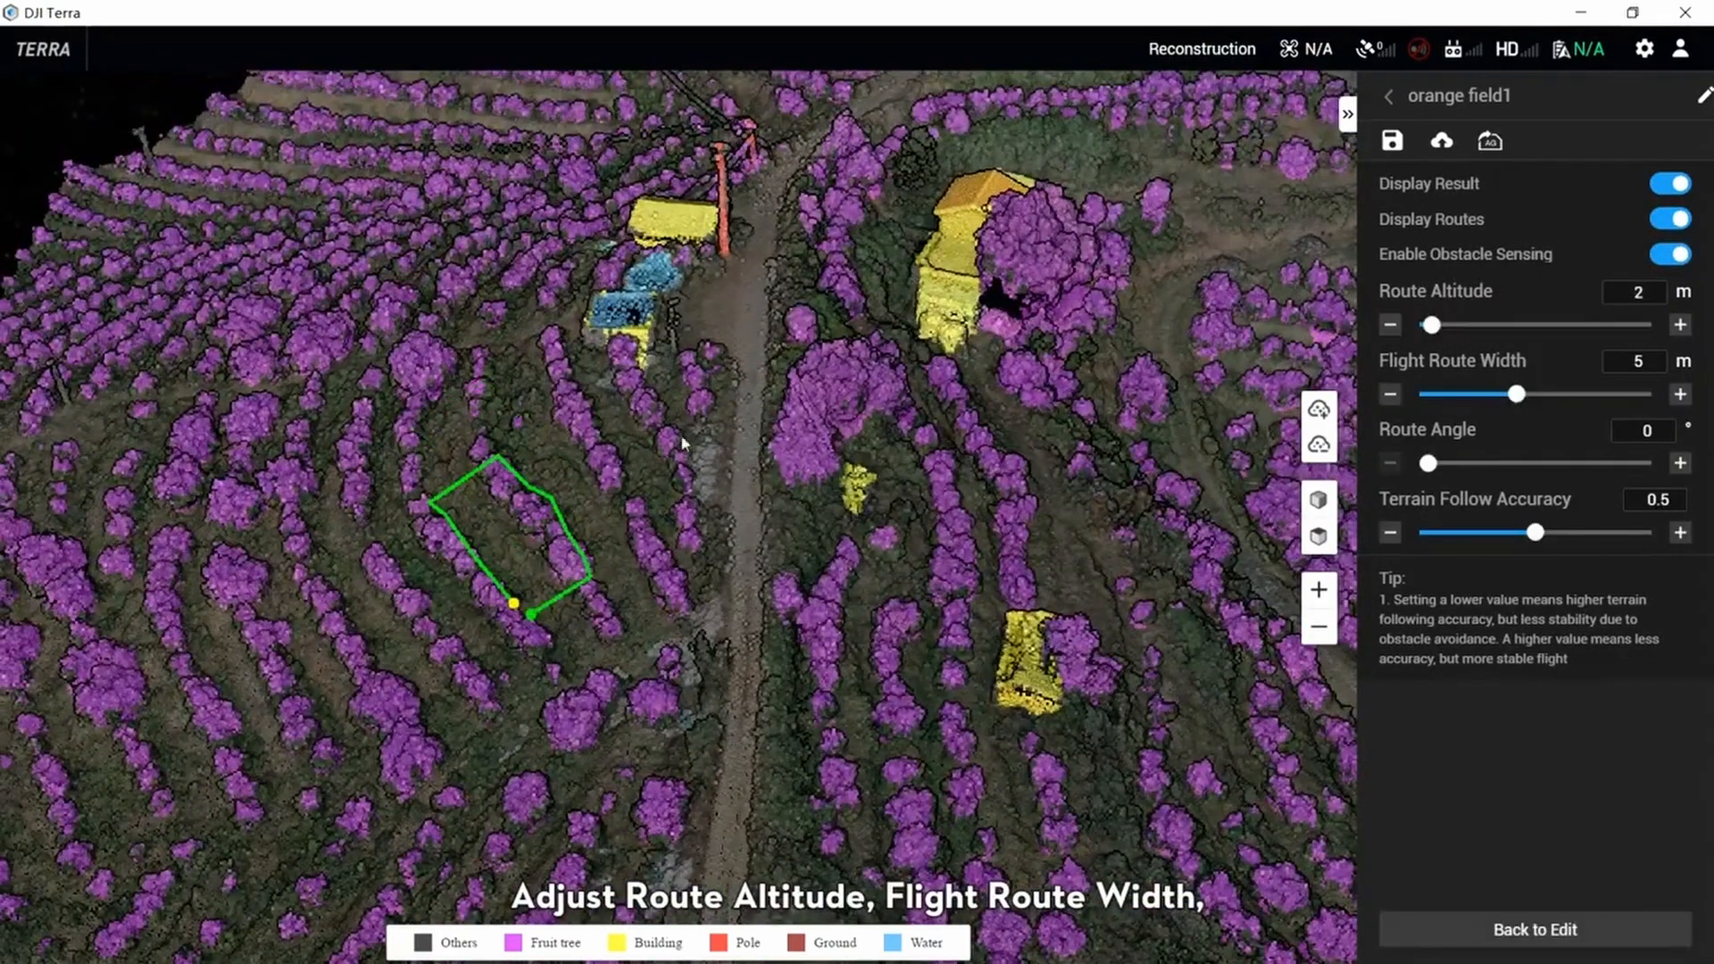
pyautogui.moveTo(661, 459); pyautogui.dragTo(656, 495)
pyautogui.moveTo(655, 495); pyautogui.dragTo(720, 388, button='middle')
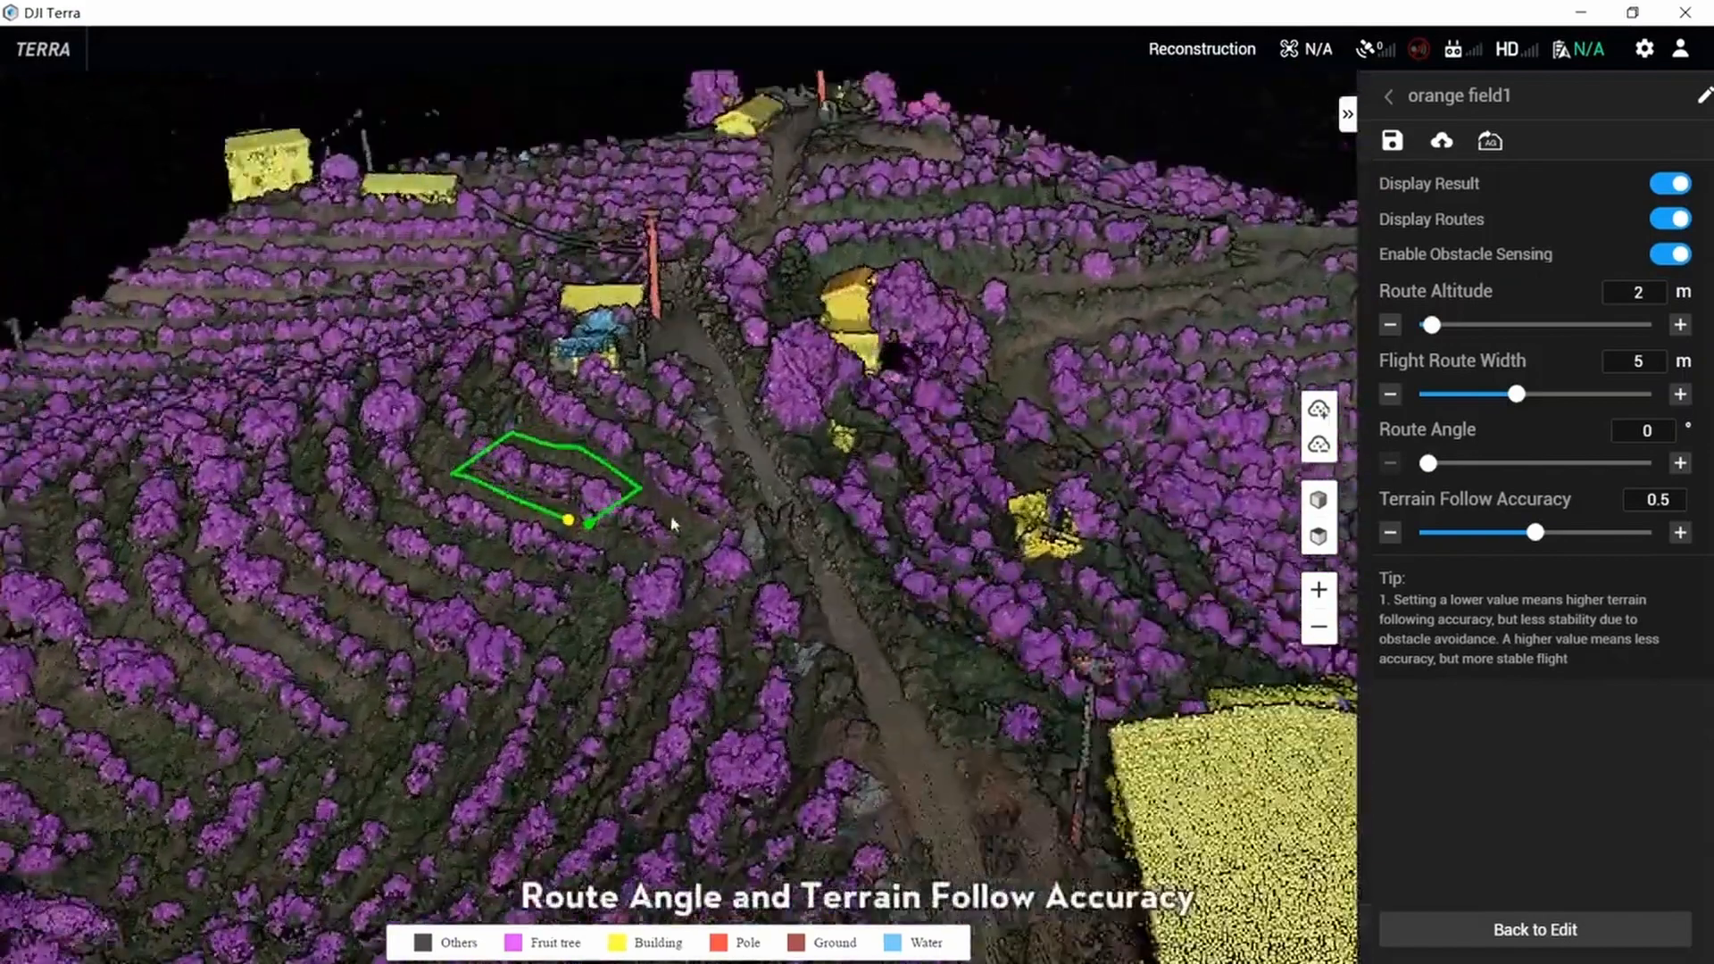
# - Set the tree crown route's flight route width to 3.5 m and try other route angle and terrain follow accuracy values
pyautogui.moveTo(671, 516); pyautogui.dragTo(678, 384, button='middle')
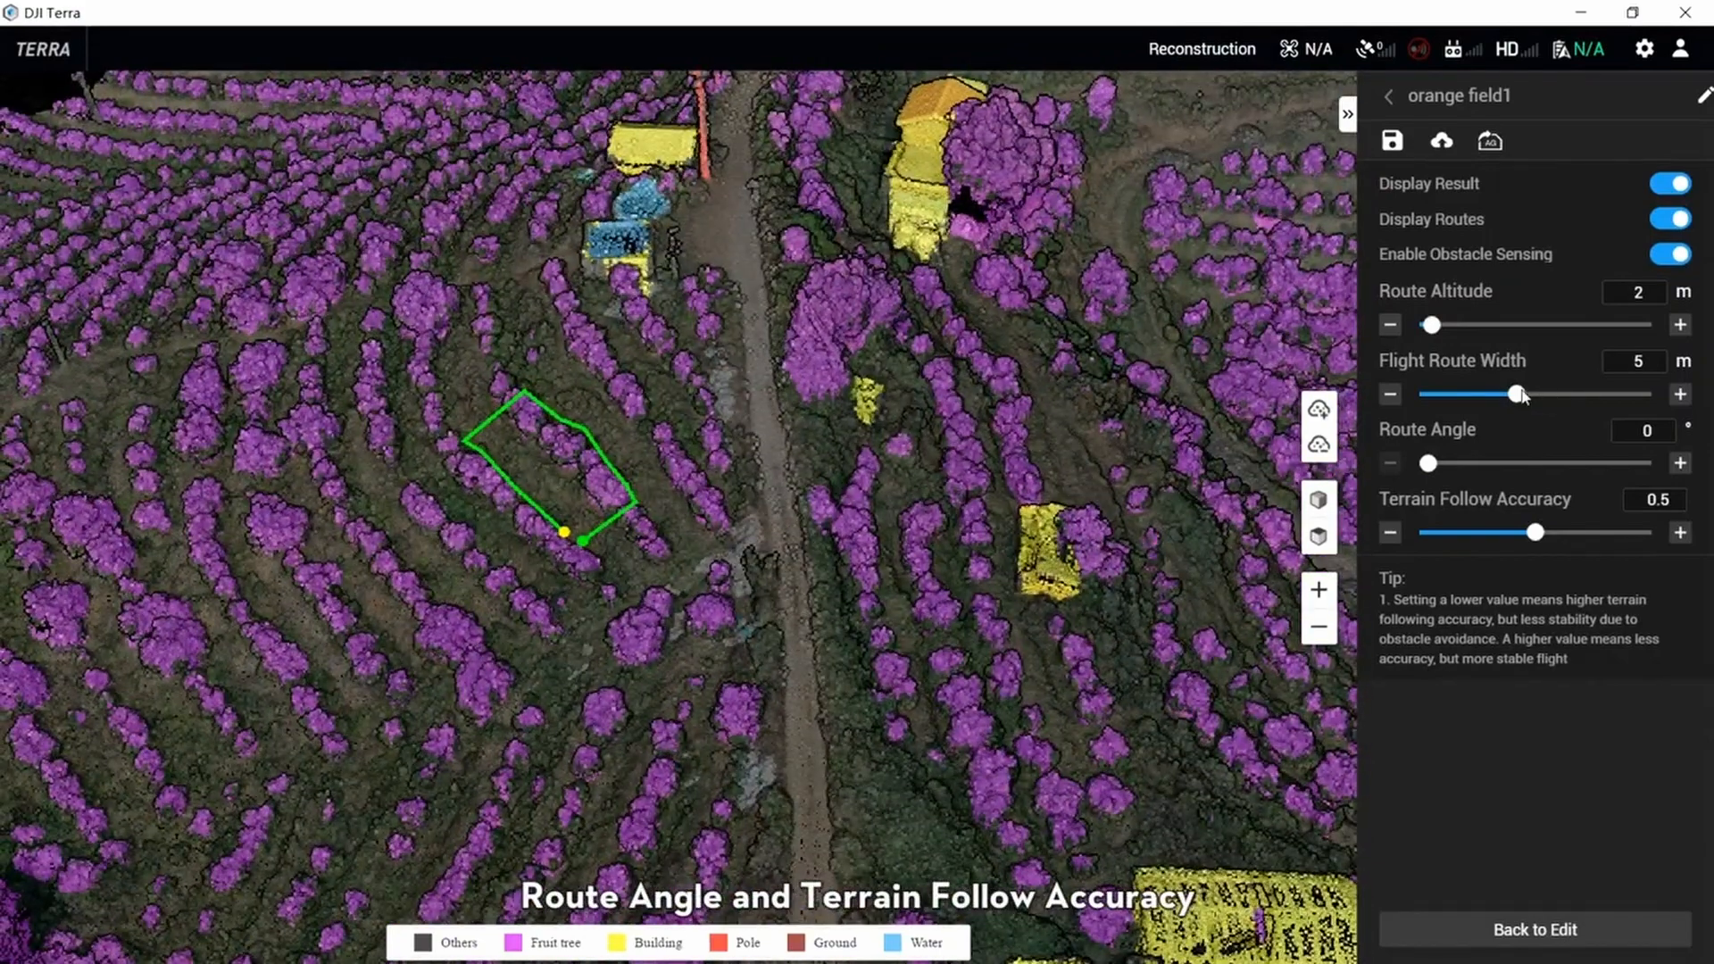
pyautogui.click(1446, 464)
pyautogui.moveTo(1535, 462); pyautogui.dragTo(1417, 477)
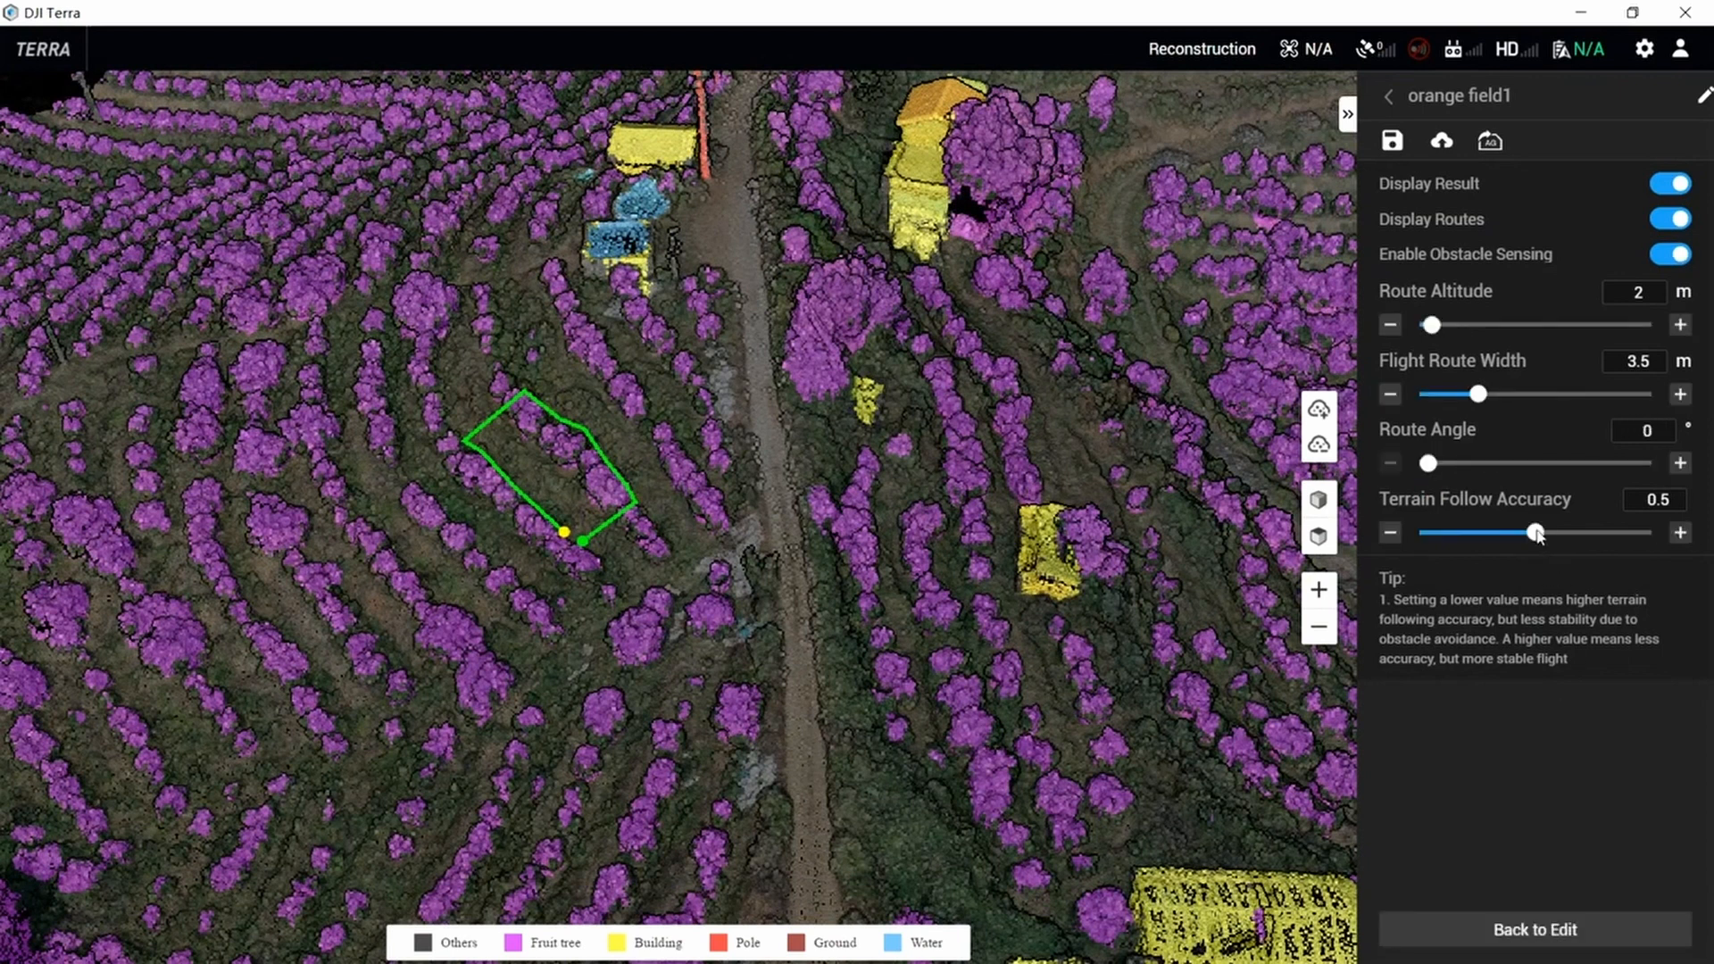
pyautogui.moveTo(1537, 534); pyautogui.dragTo(1648, 533)
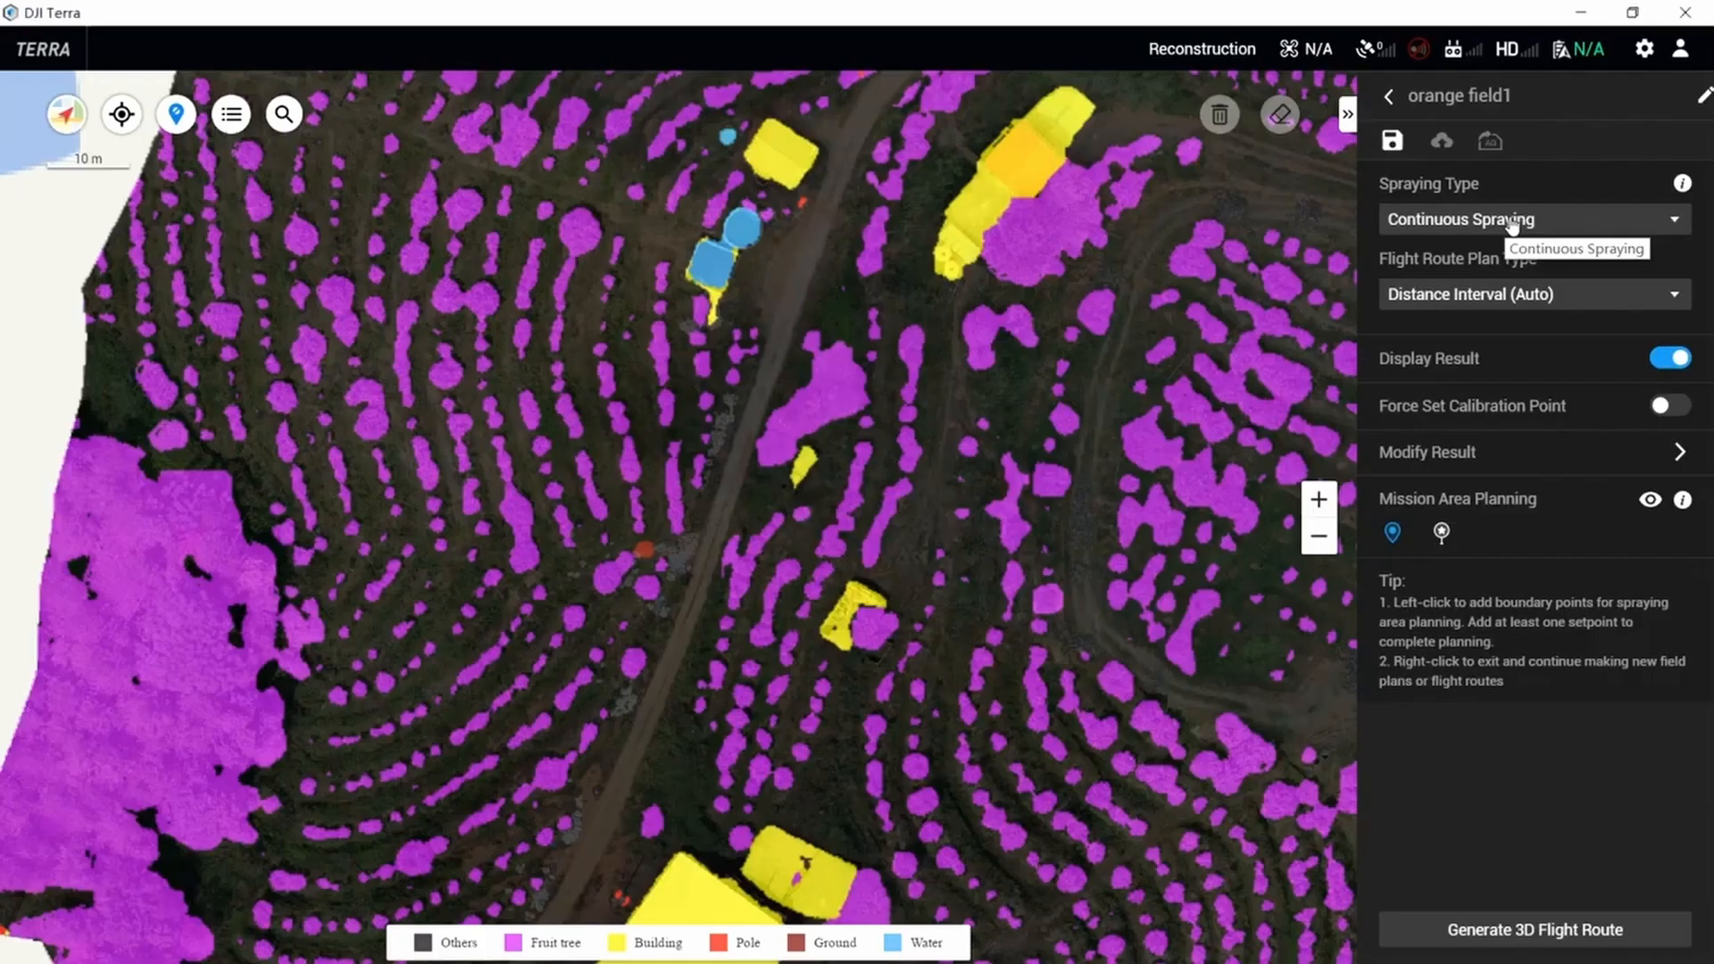
# - Keep the spraying type at Continuous Spraying, set the flight route plan type to Semi-automatic and start waypoint planning
pyautogui.click(1515, 223)
pyautogui.click(1484, 255)
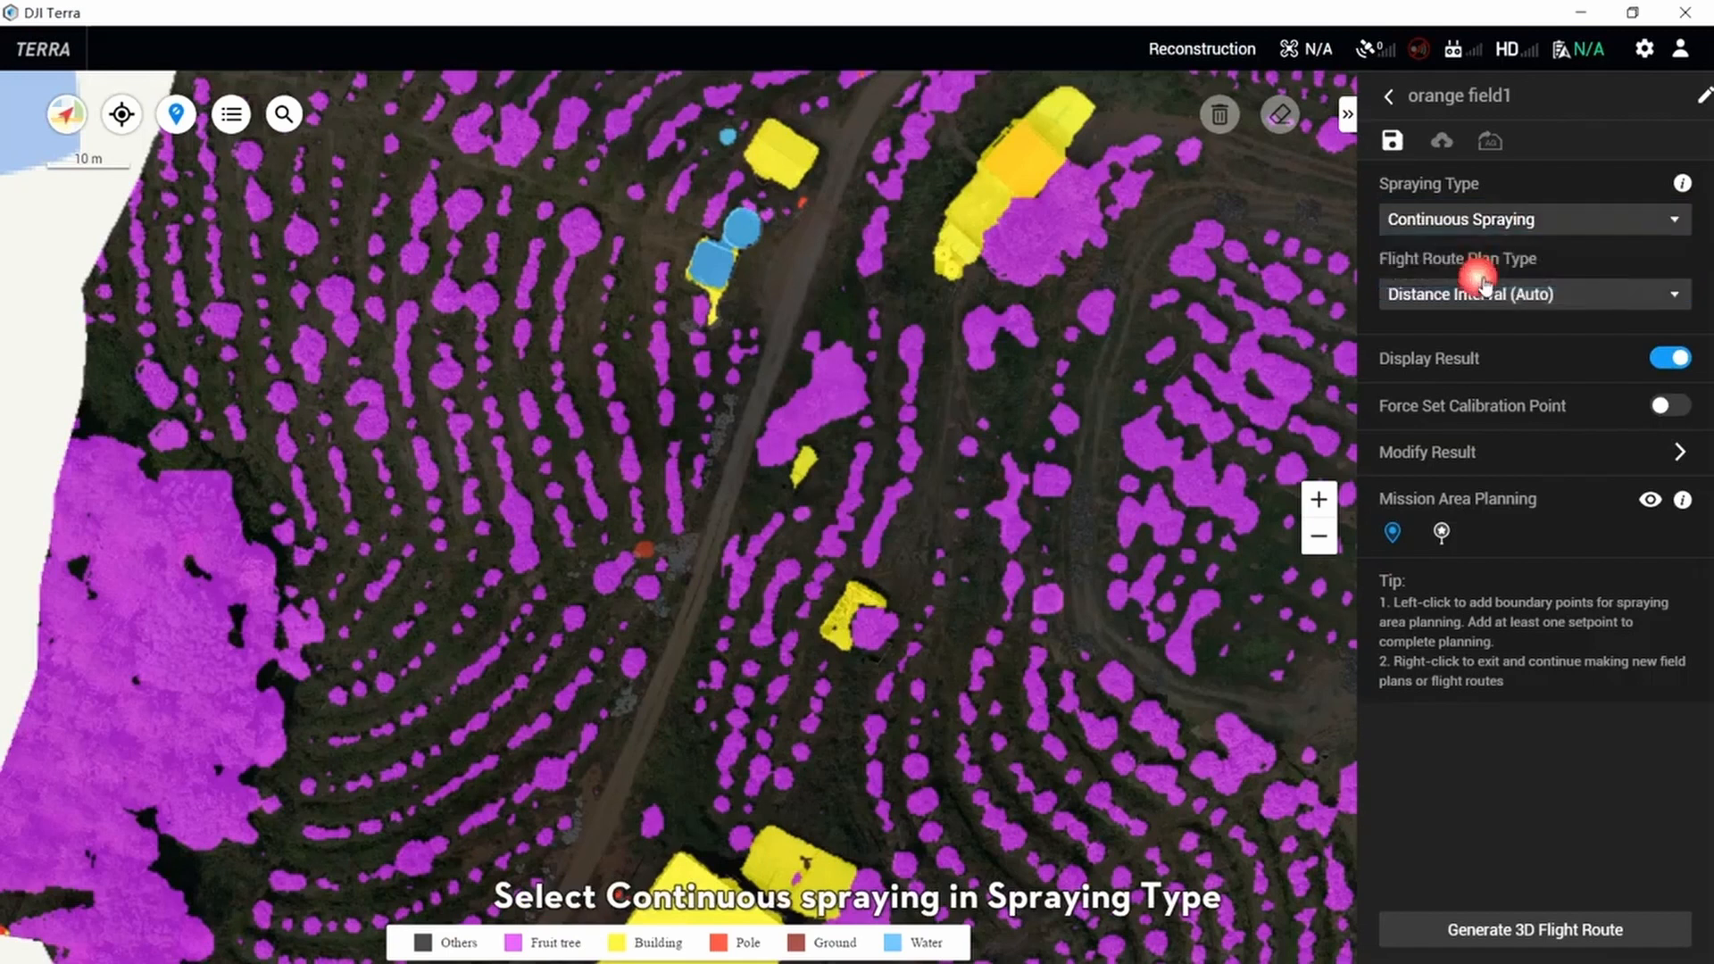
pyautogui.click(1490, 298)
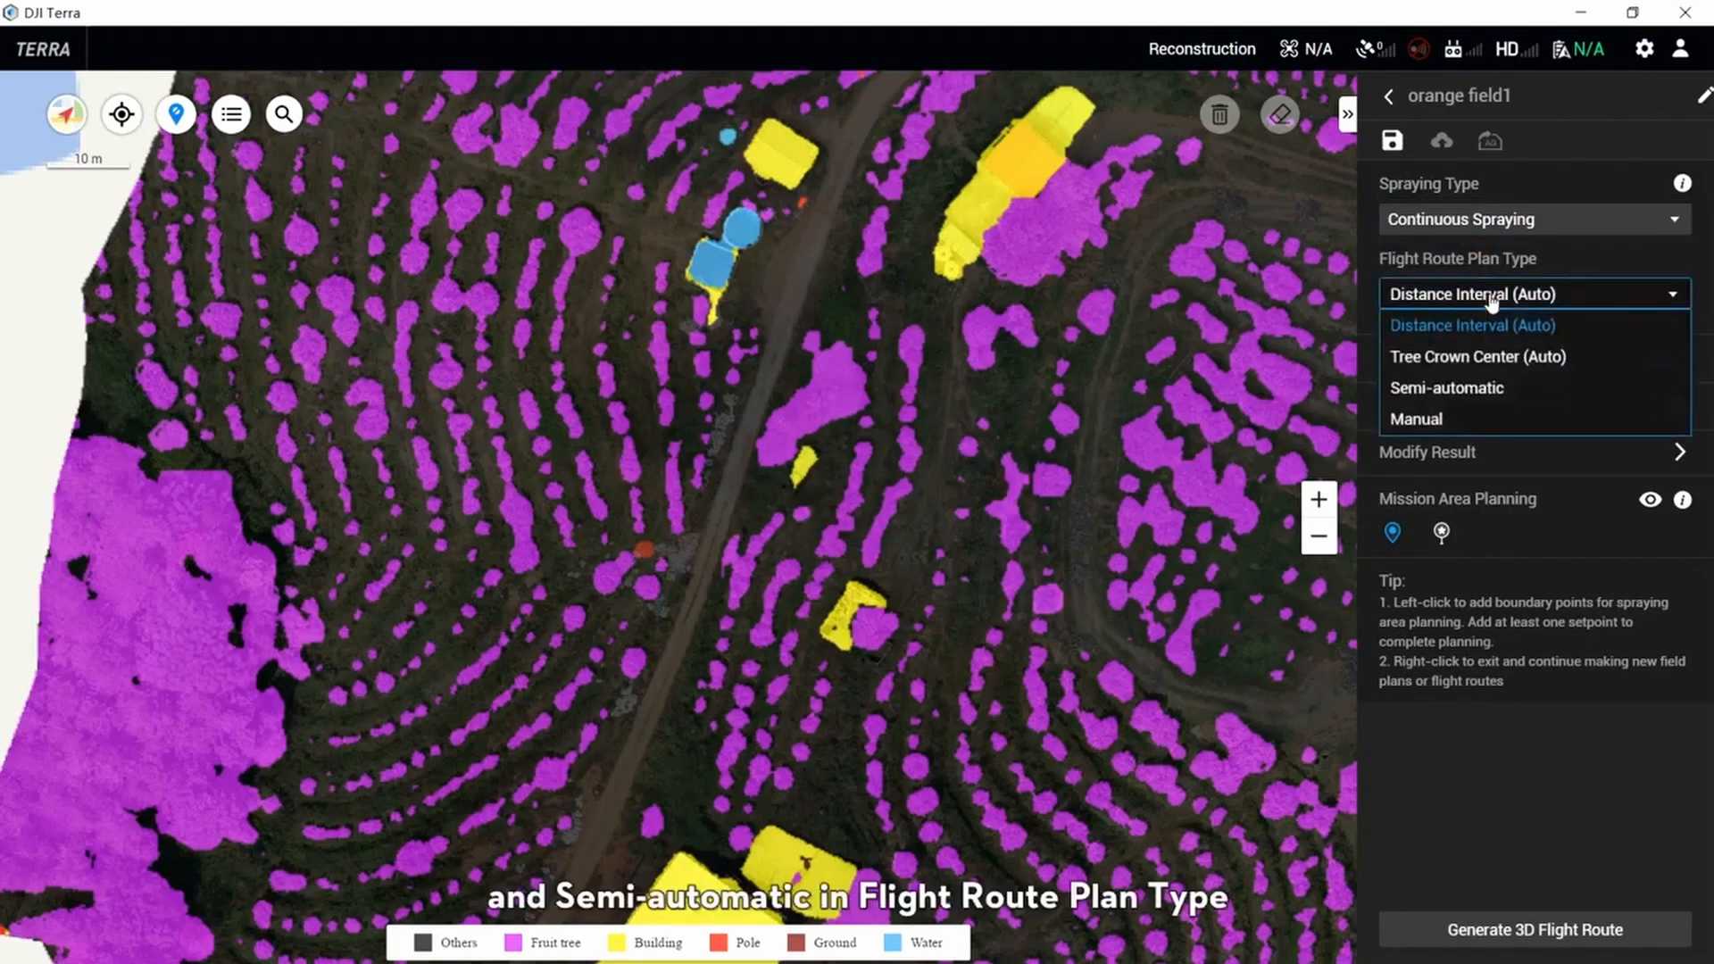
pyautogui.click(1498, 390)
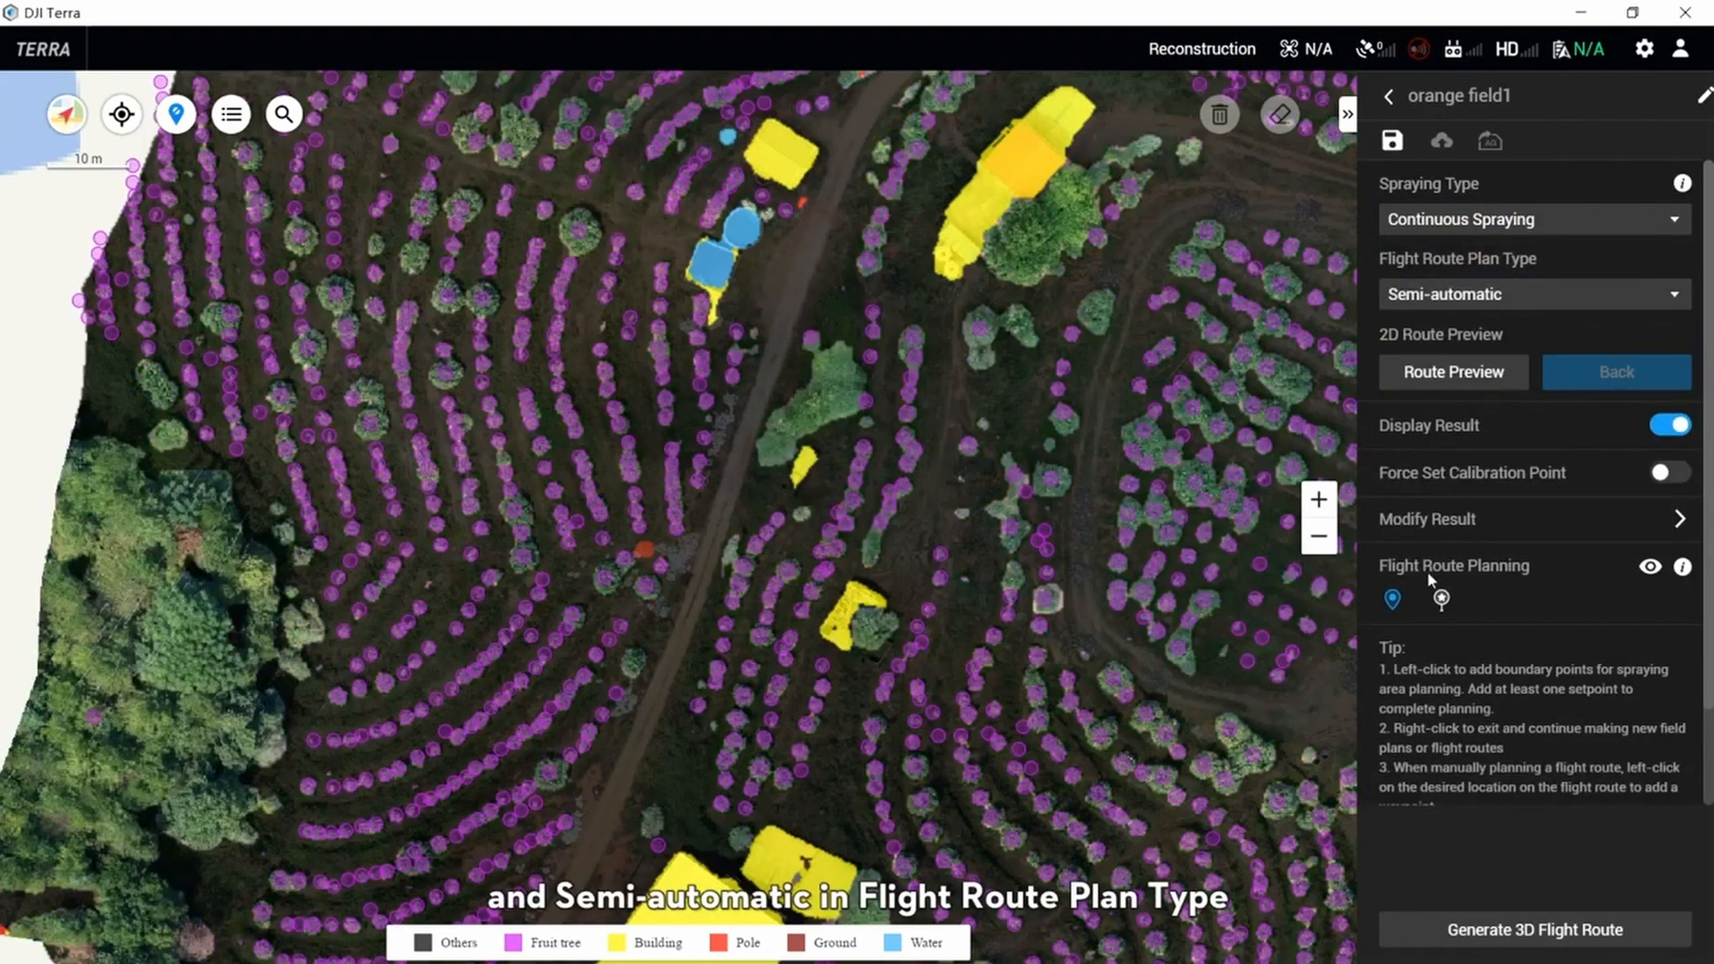
pyautogui.click(1393, 602)
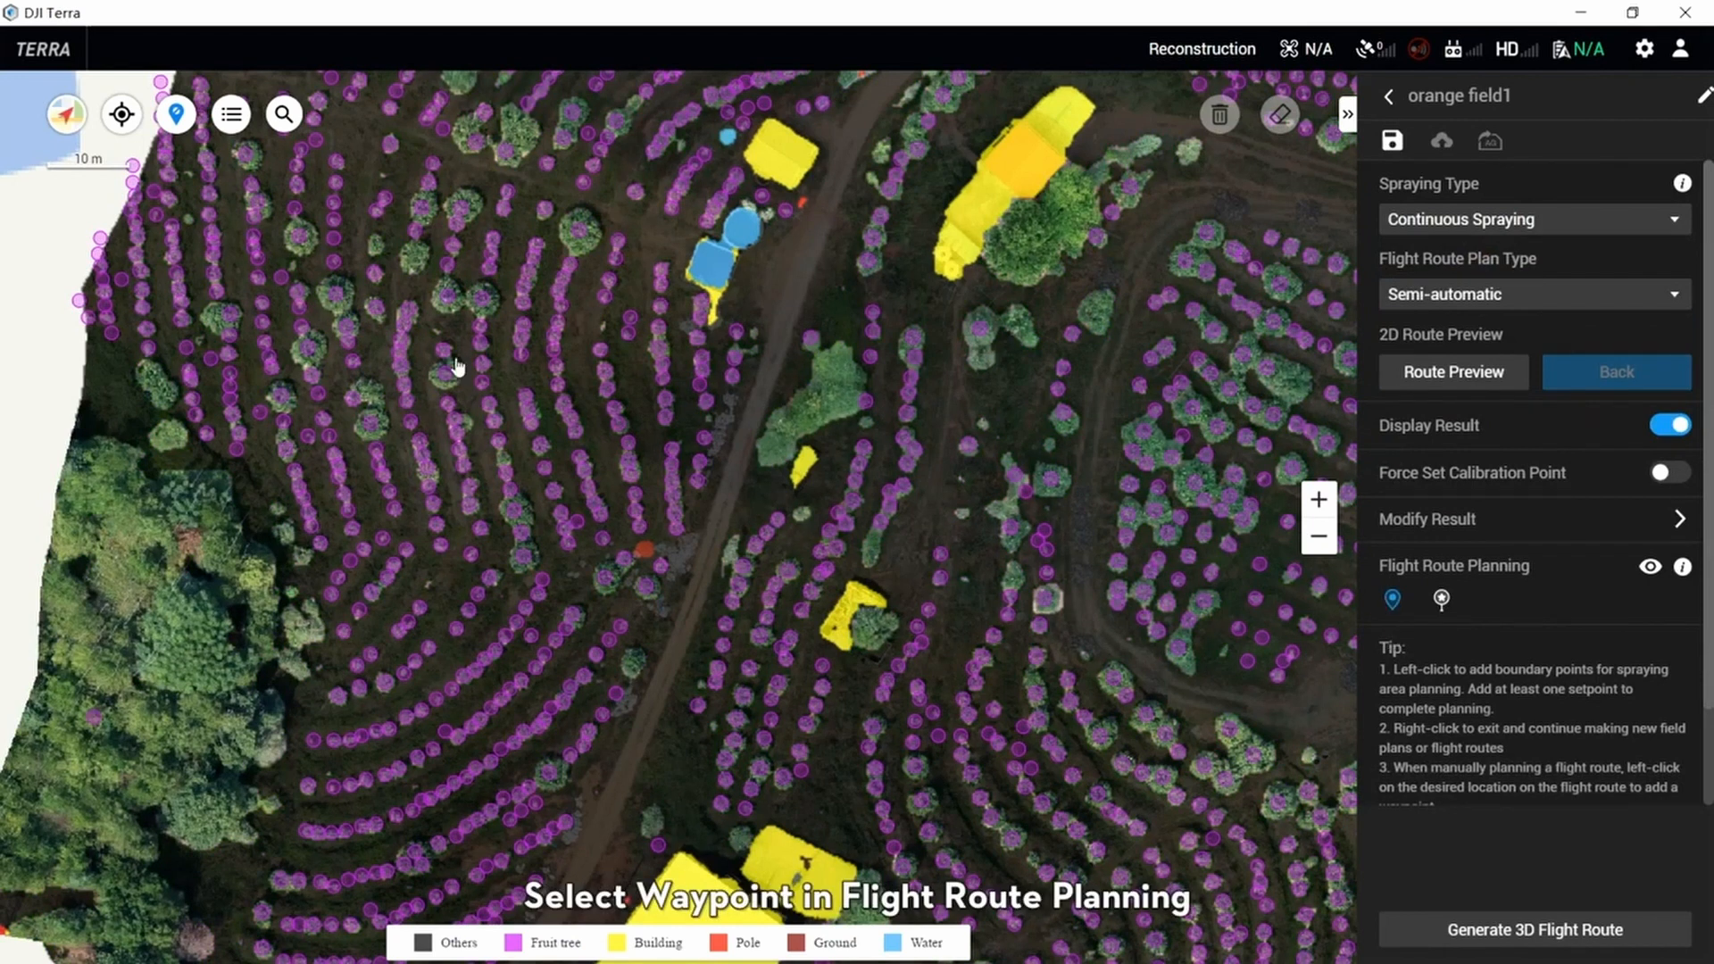
# - Place ten waypoints running down and back along the neighbouring tree rows just west of the dirt track
pyautogui.click(554, 349)
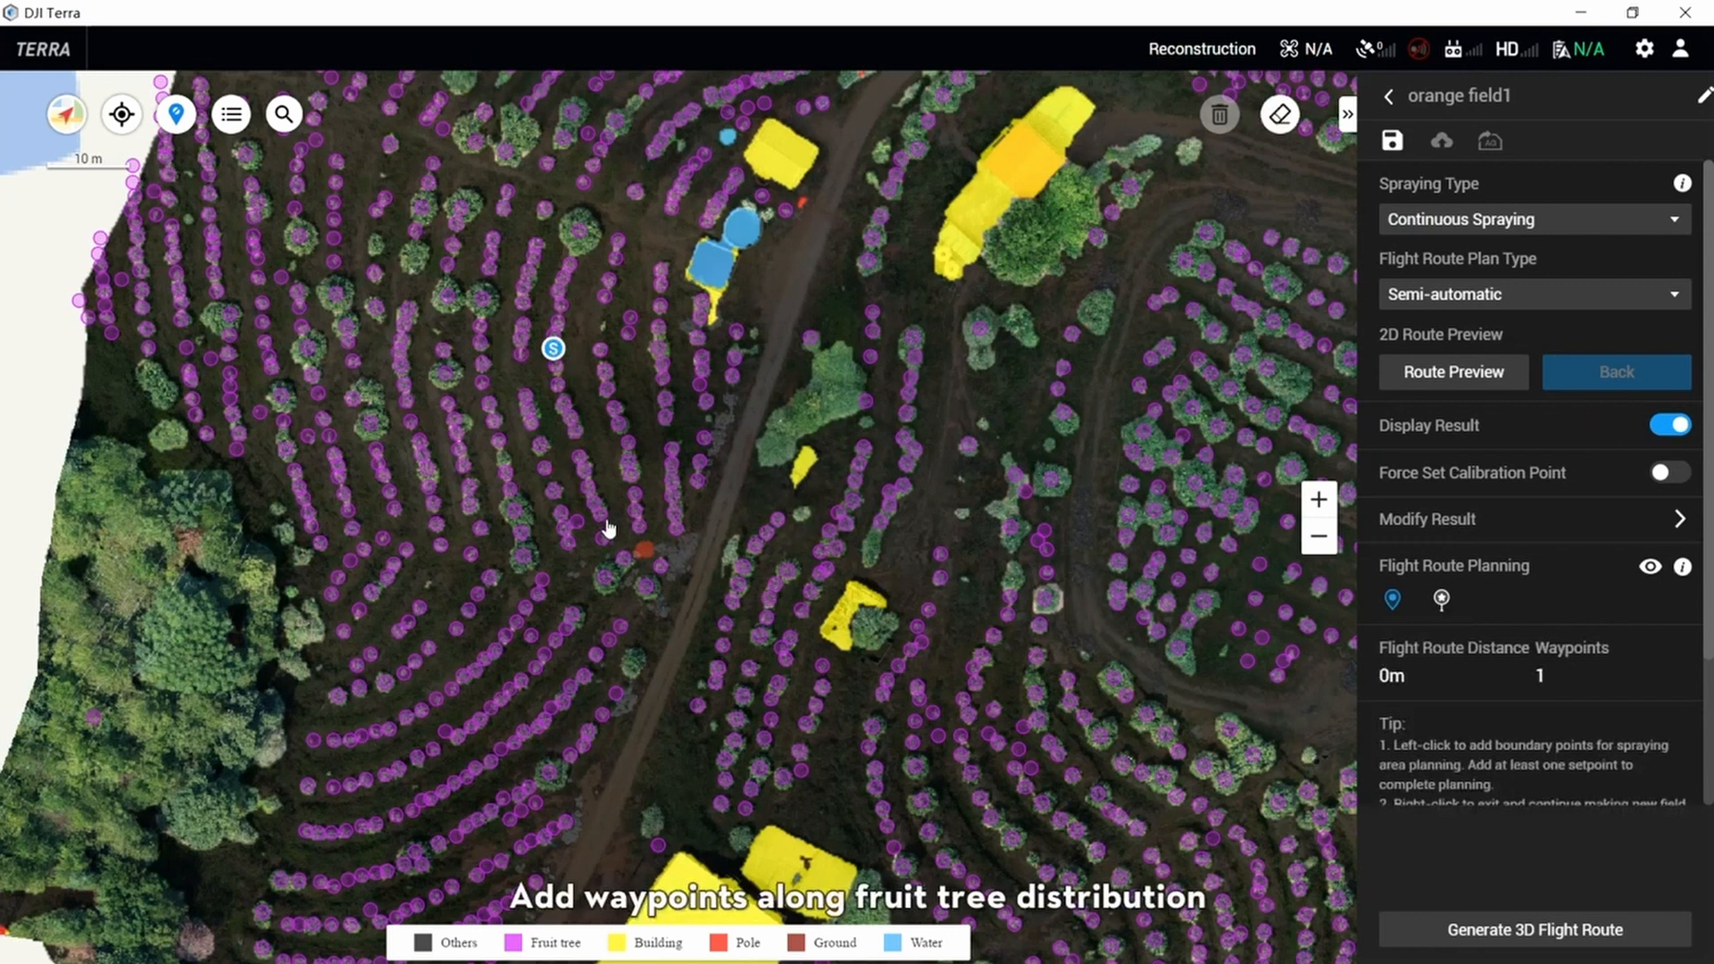
pyautogui.click(600, 518)
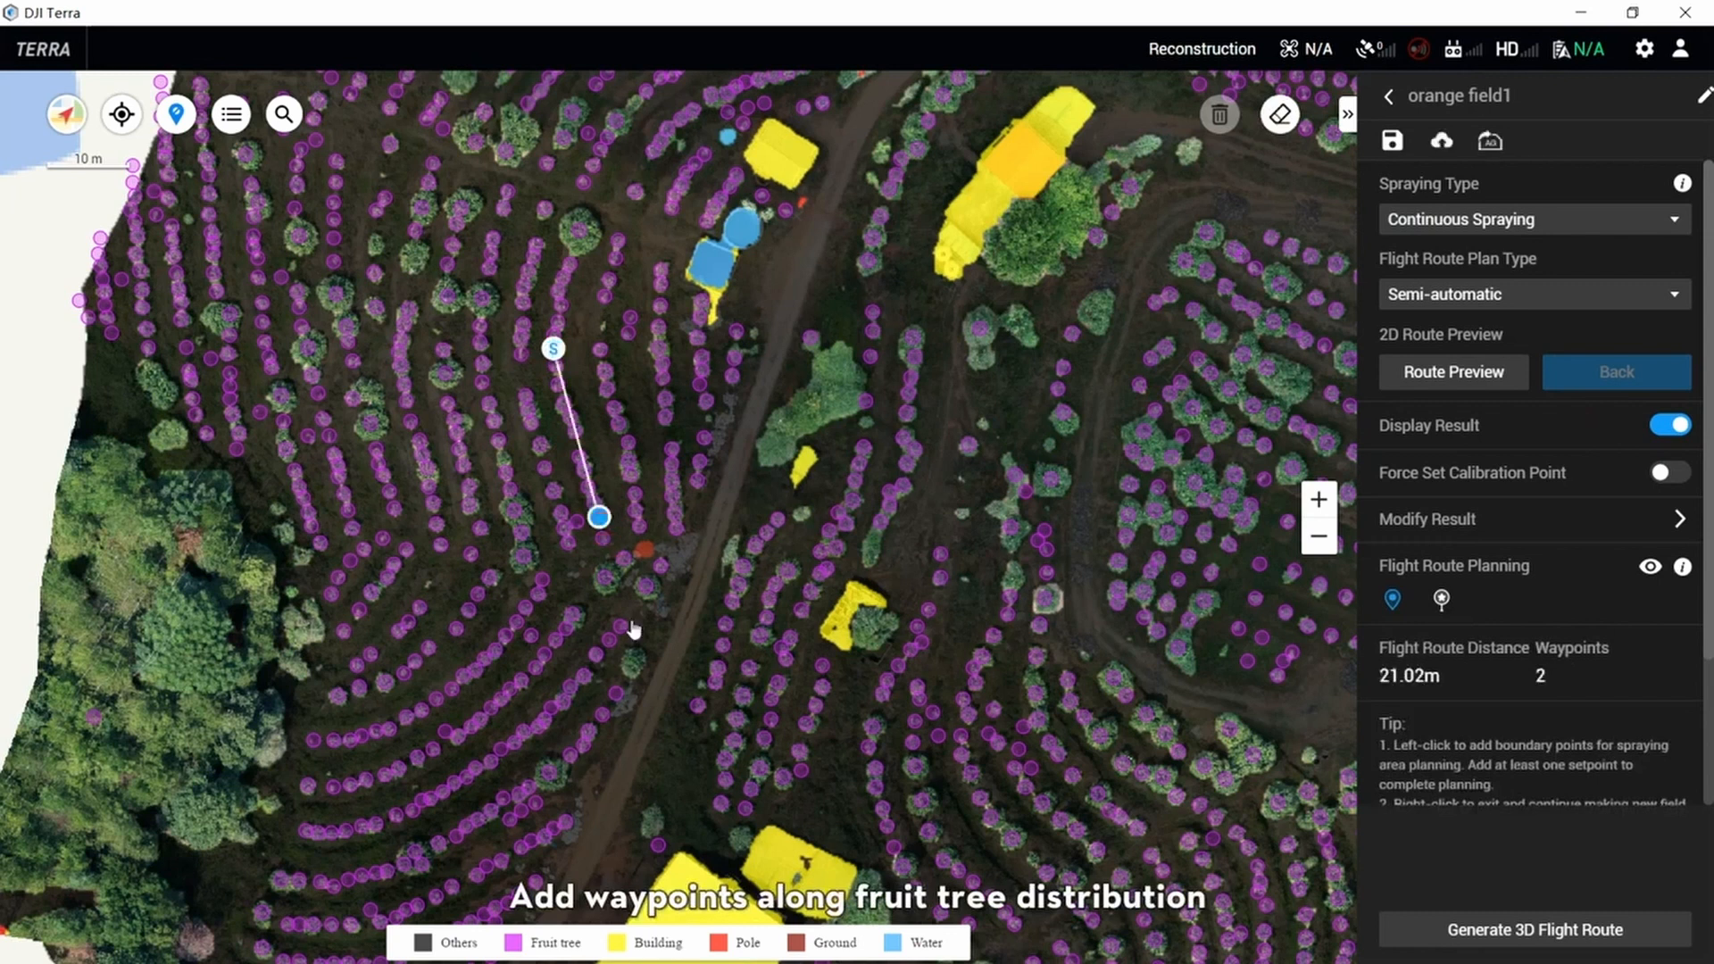
pyautogui.click(622, 558)
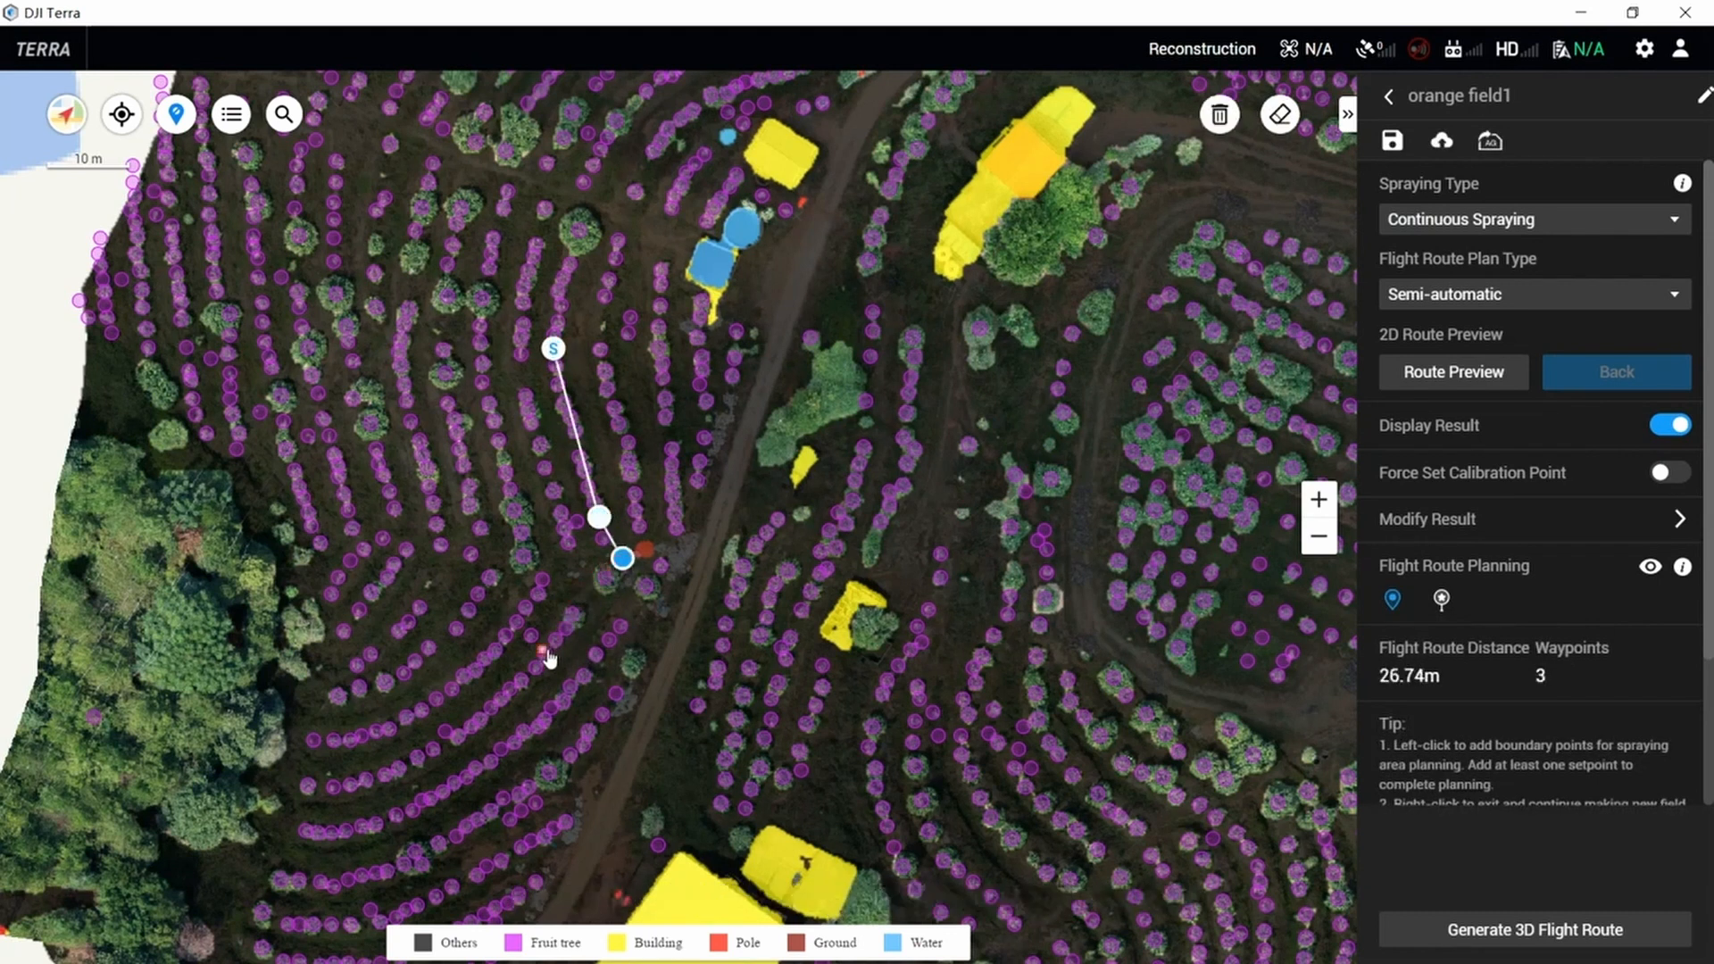
pyautogui.click(539, 647)
pyautogui.click(573, 678)
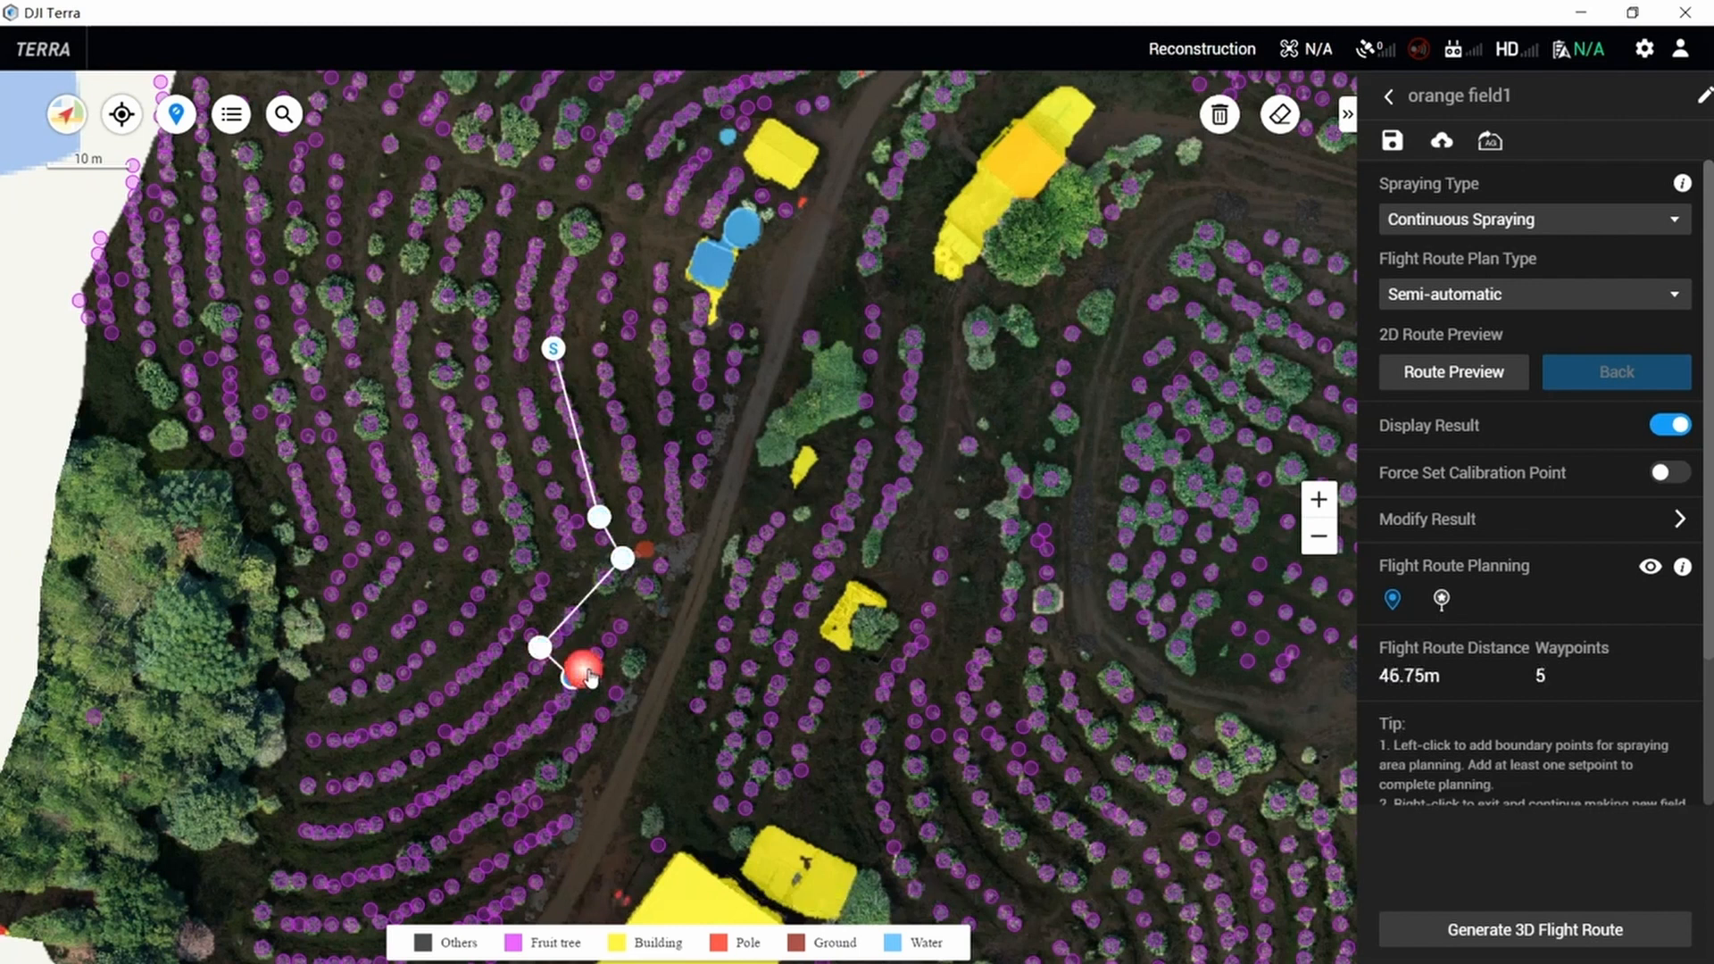
pyautogui.click(658, 560)
pyautogui.click(637, 524)
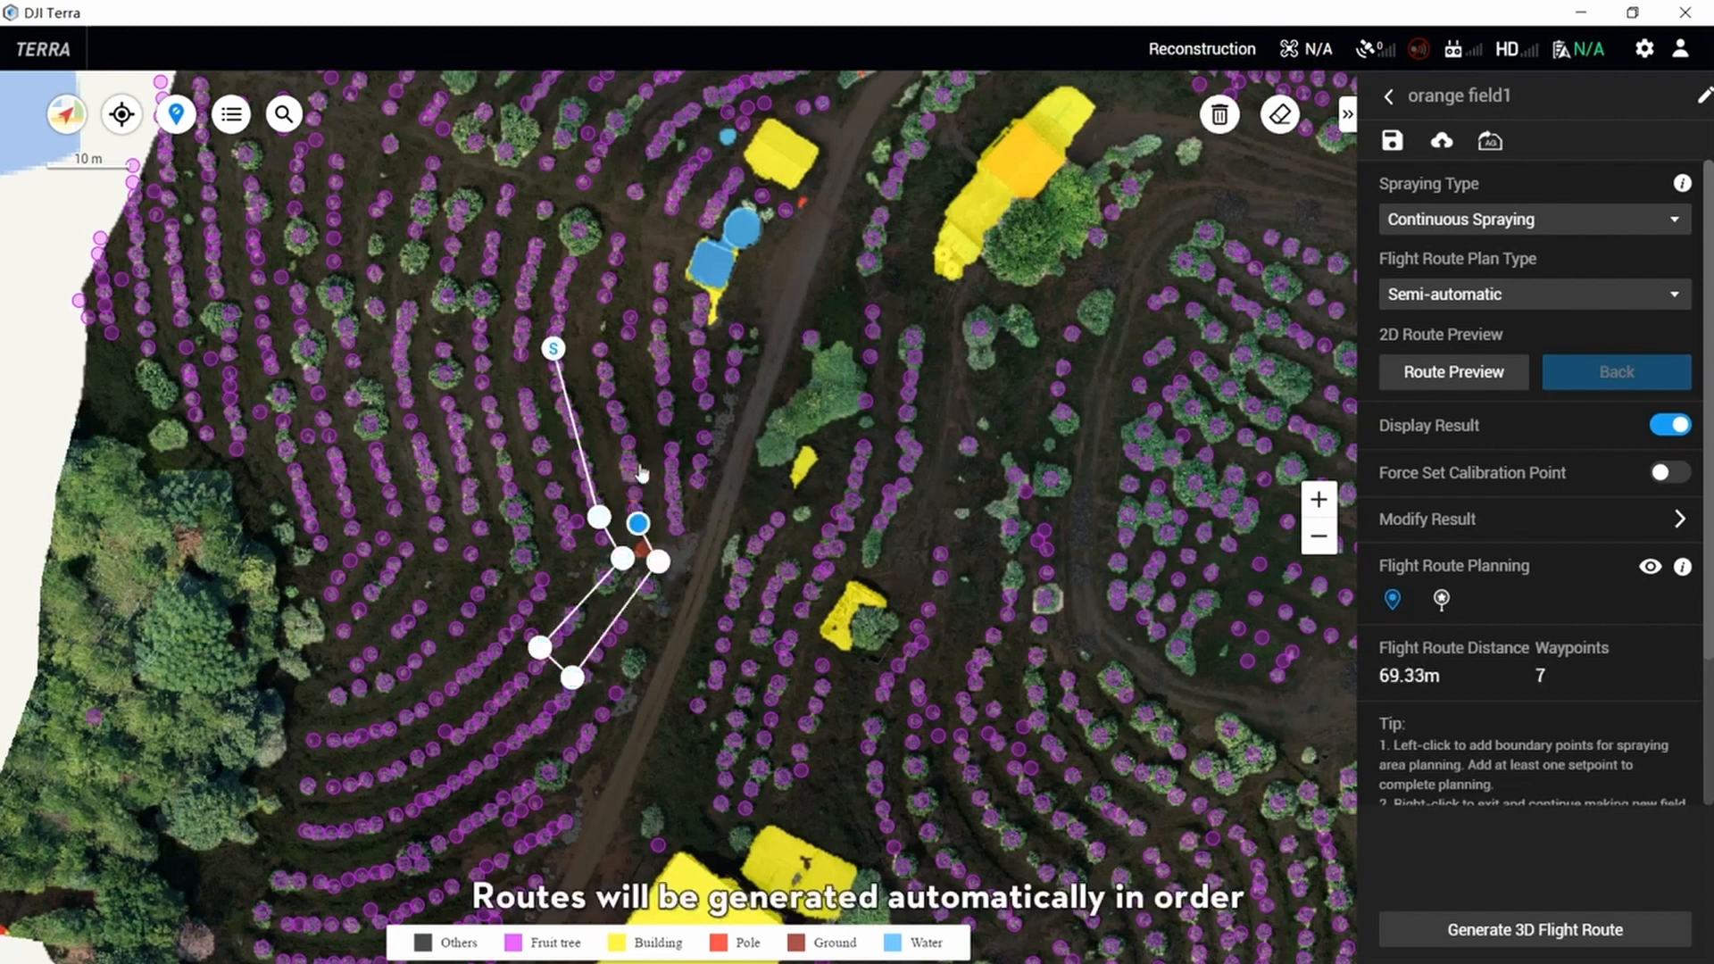
pyautogui.click(598, 347)
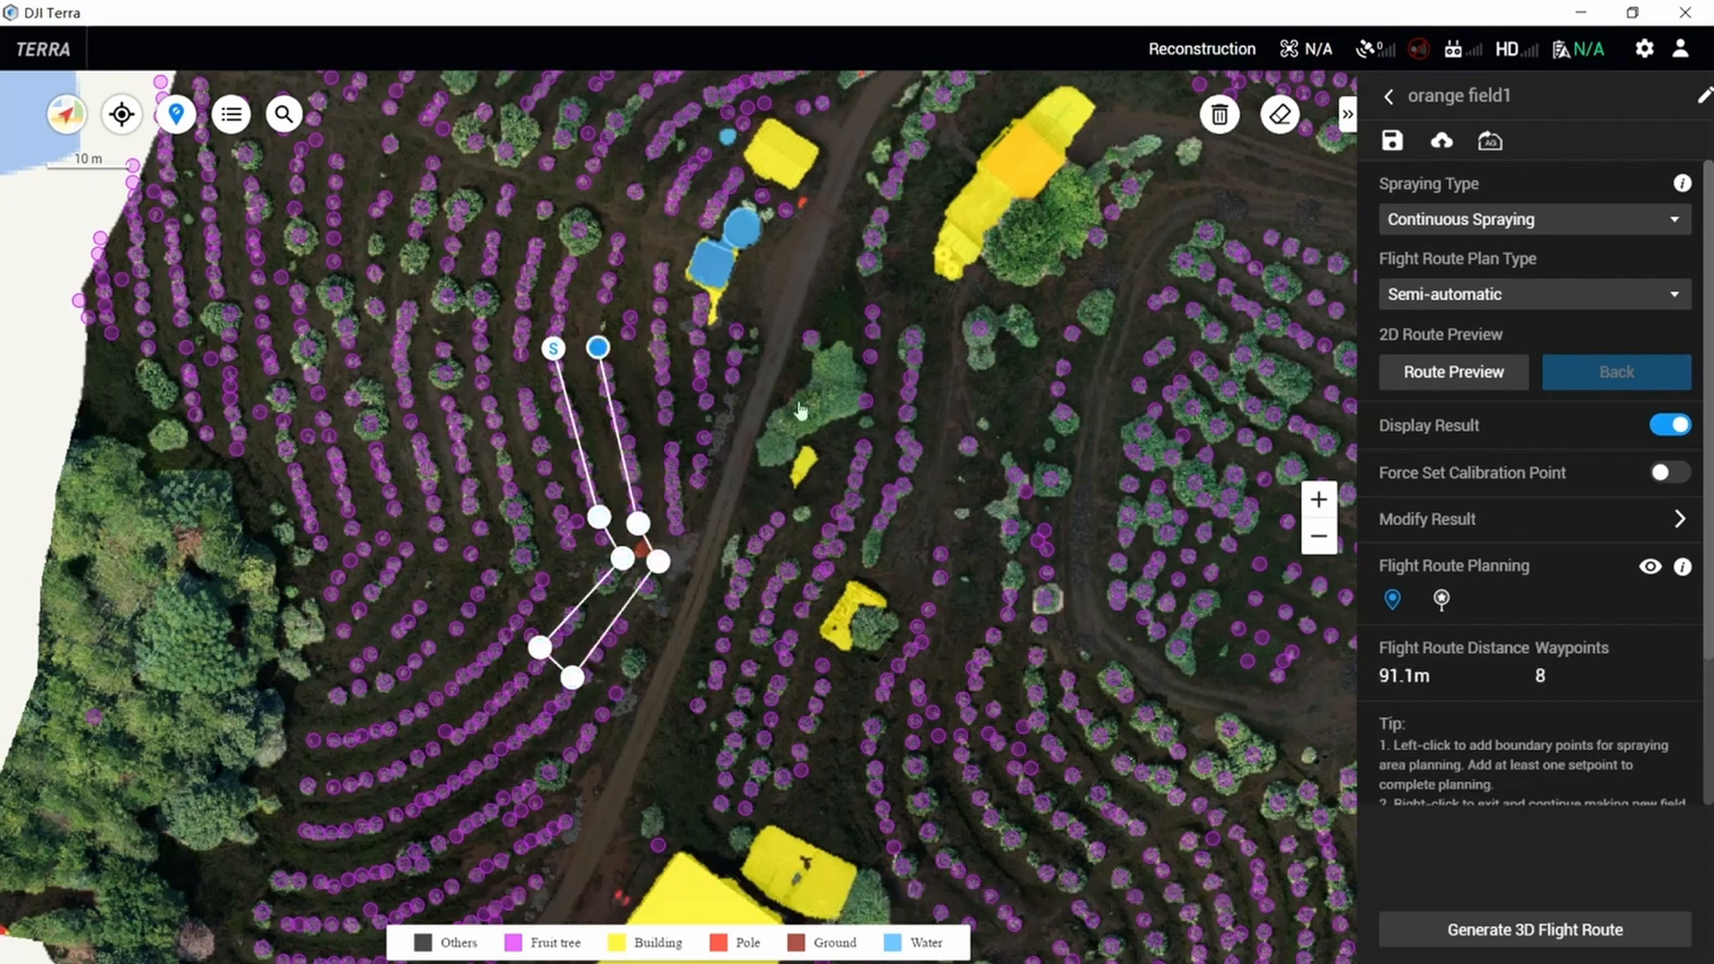
pyautogui.click(655, 342)
pyautogui.click(674, 522)
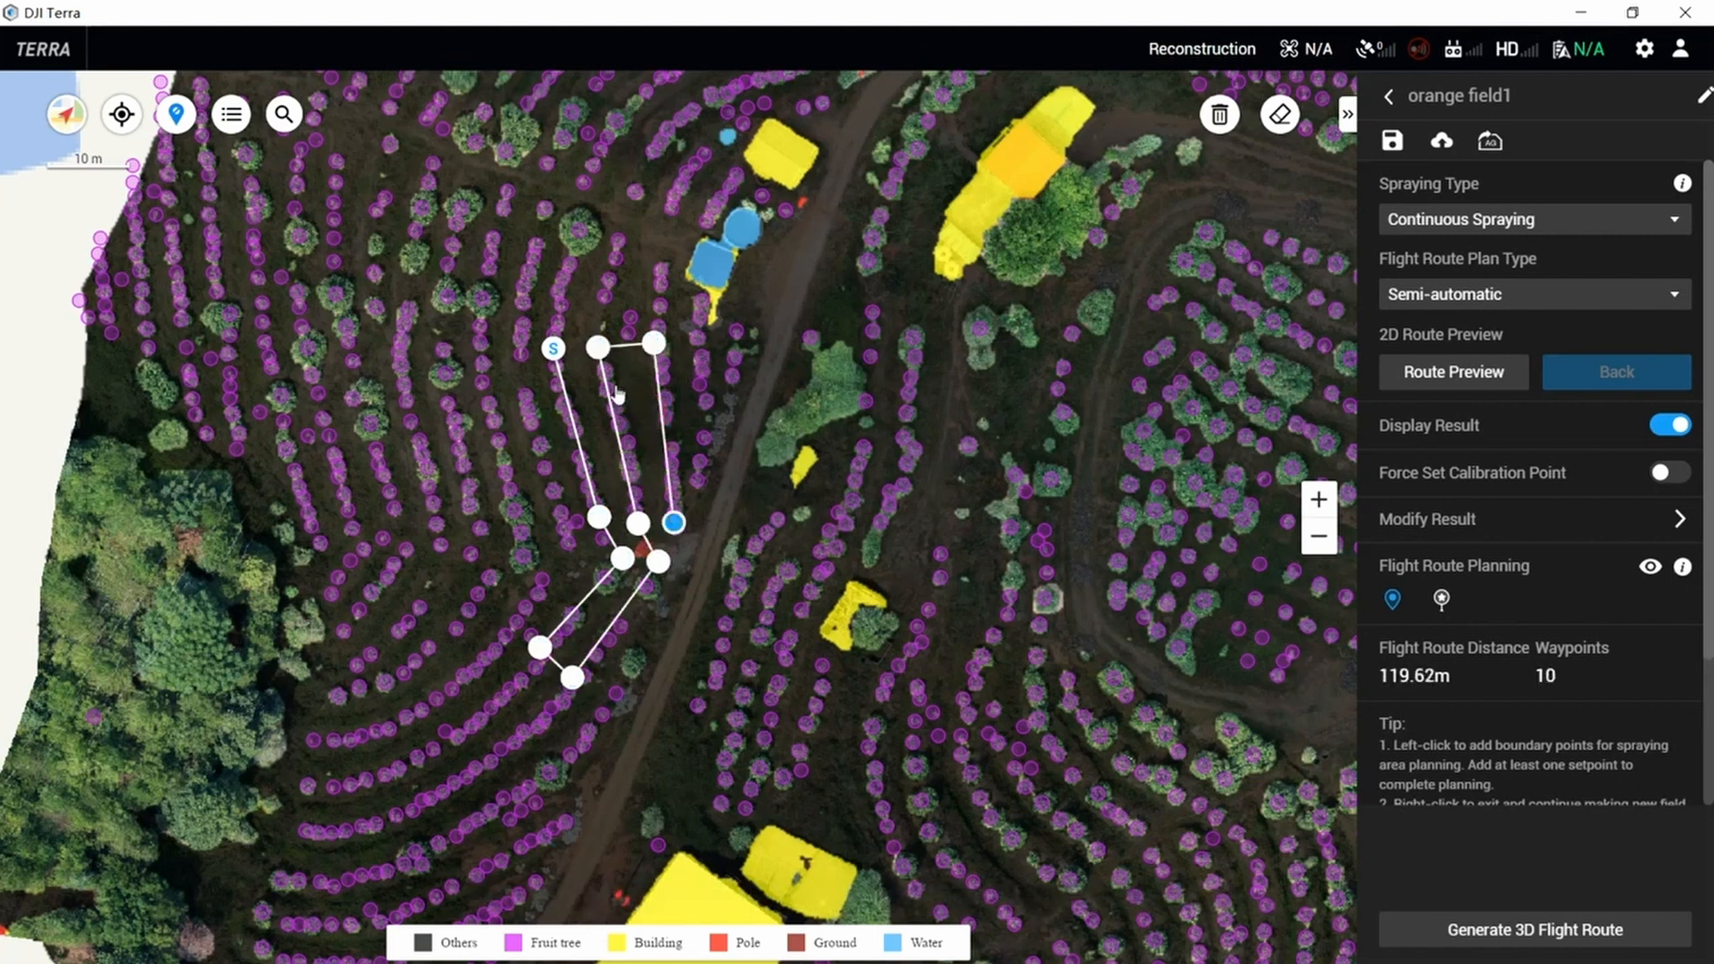
# - Shift the waypoint at the north end of the last leg slightly and insert an extra waypoint midway along that leg
pyautogui.moveTo(659, 348); pyautogui.dragTo(671, 355)
pyautogui.rightClick(738, 526)
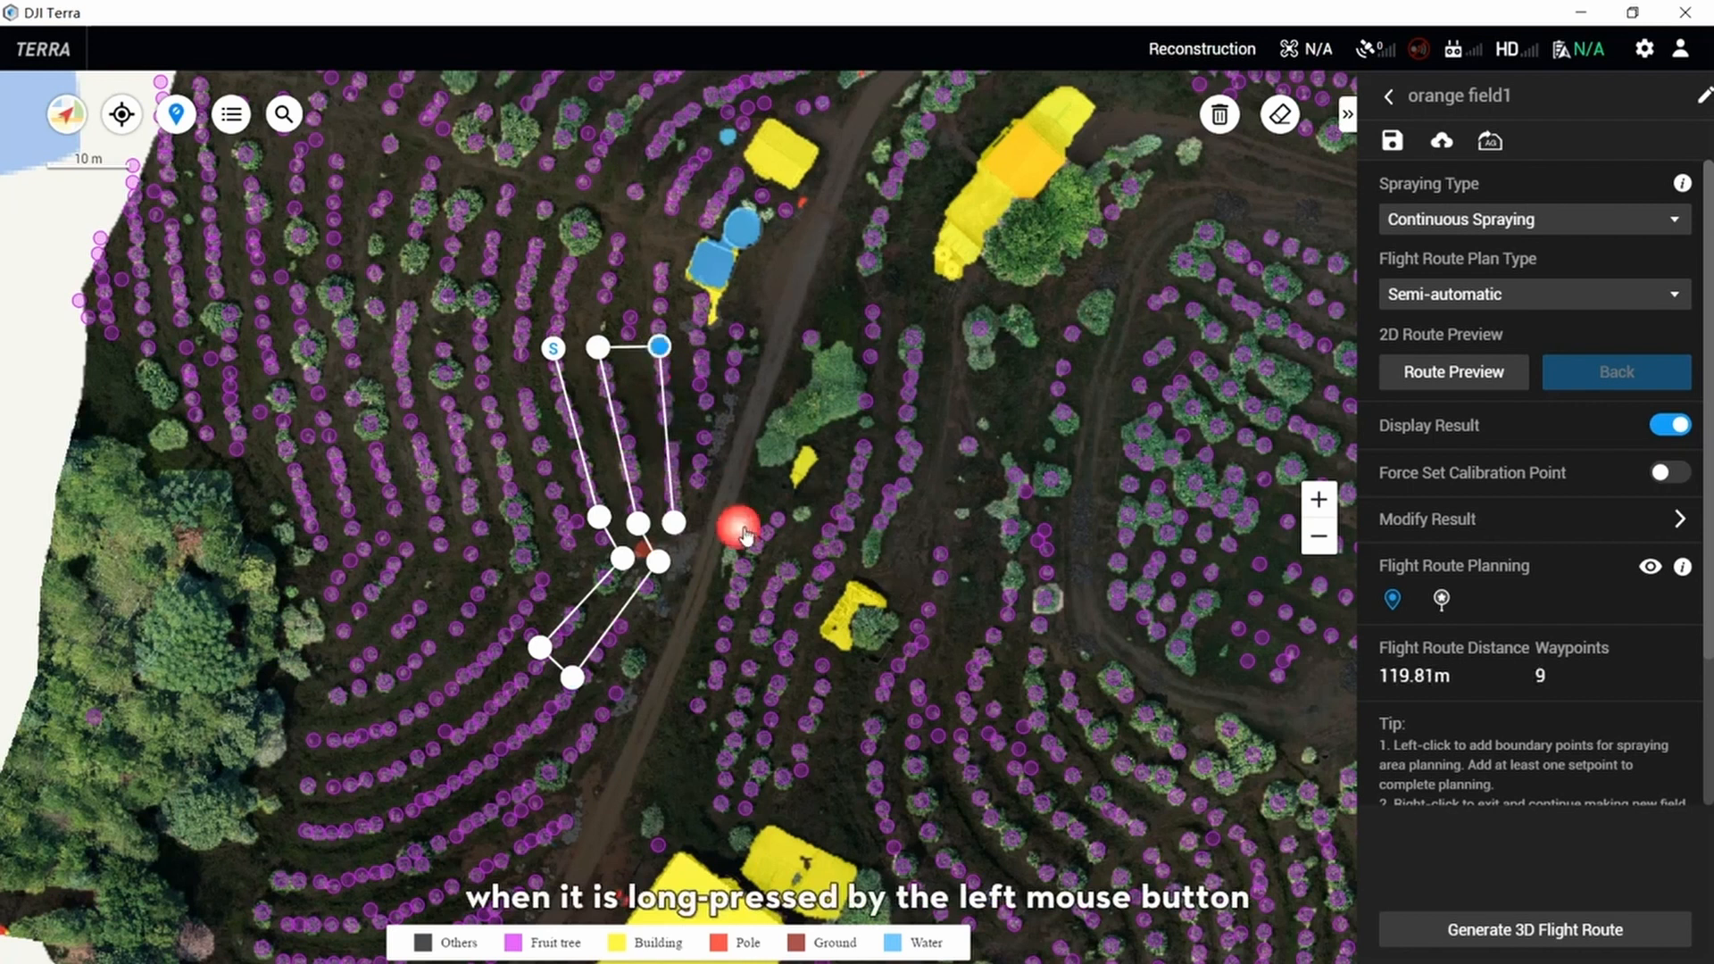
pyautogui.click(671, 433)
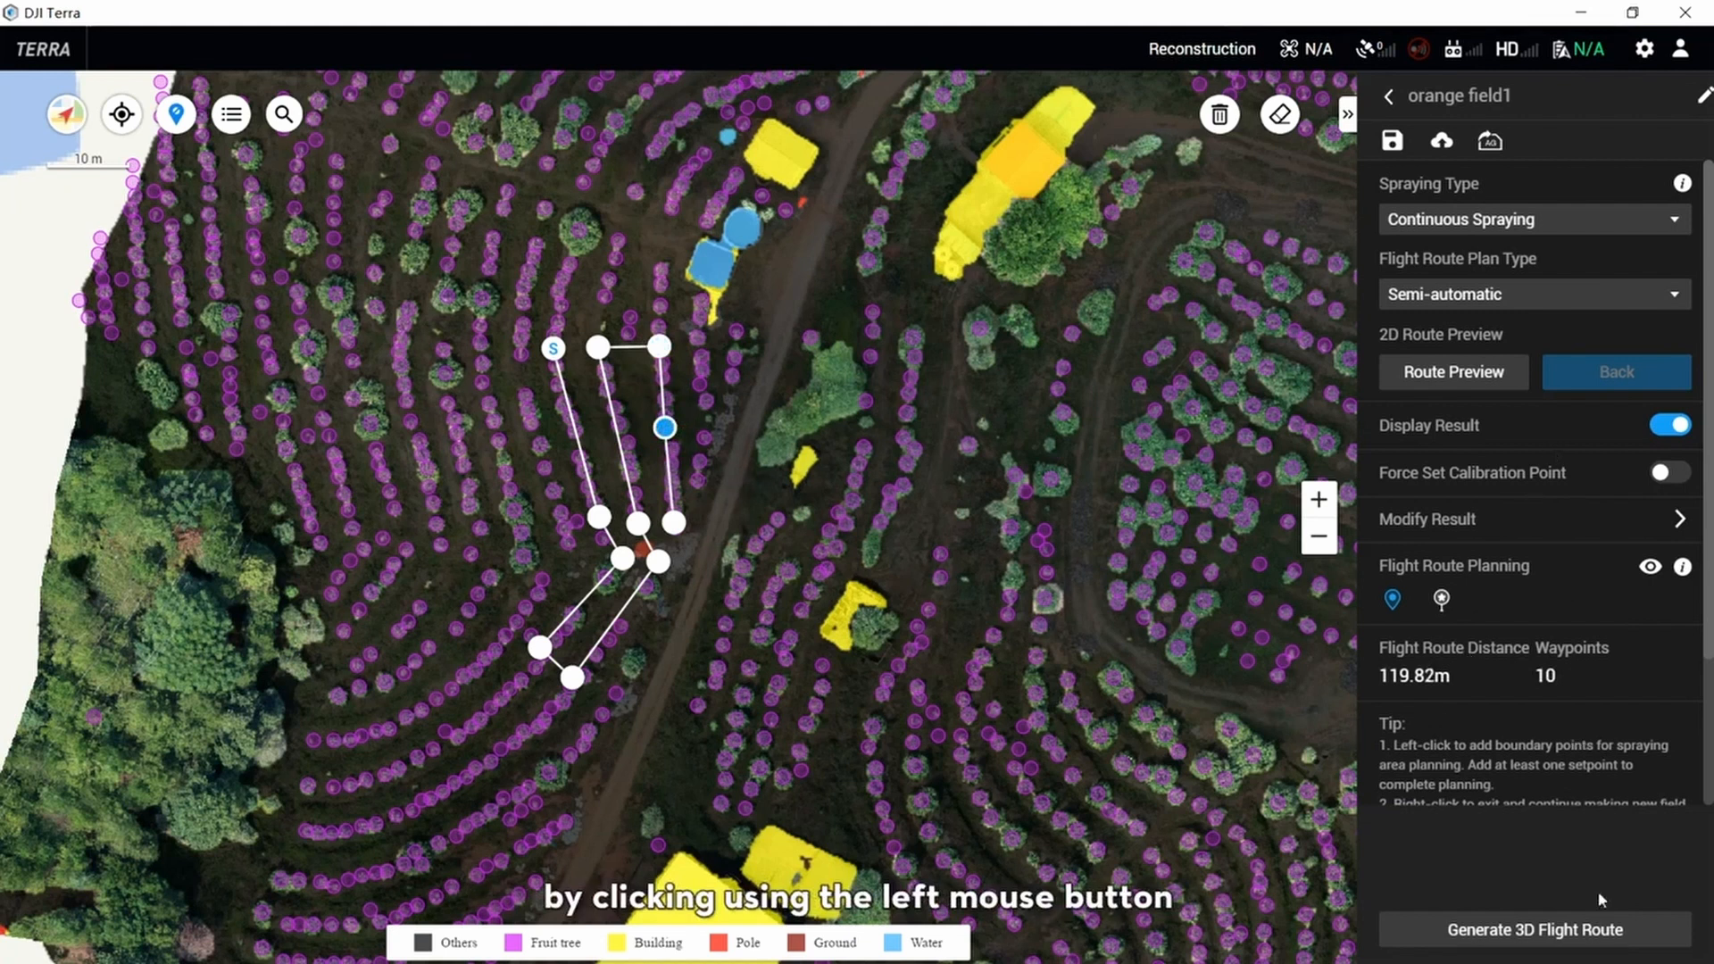
# - Add a calibration point on the dirt track east of the semi-automatic route
pyautogui.click(1441, 599)
pyautogui.scroll(4, 724, 464)
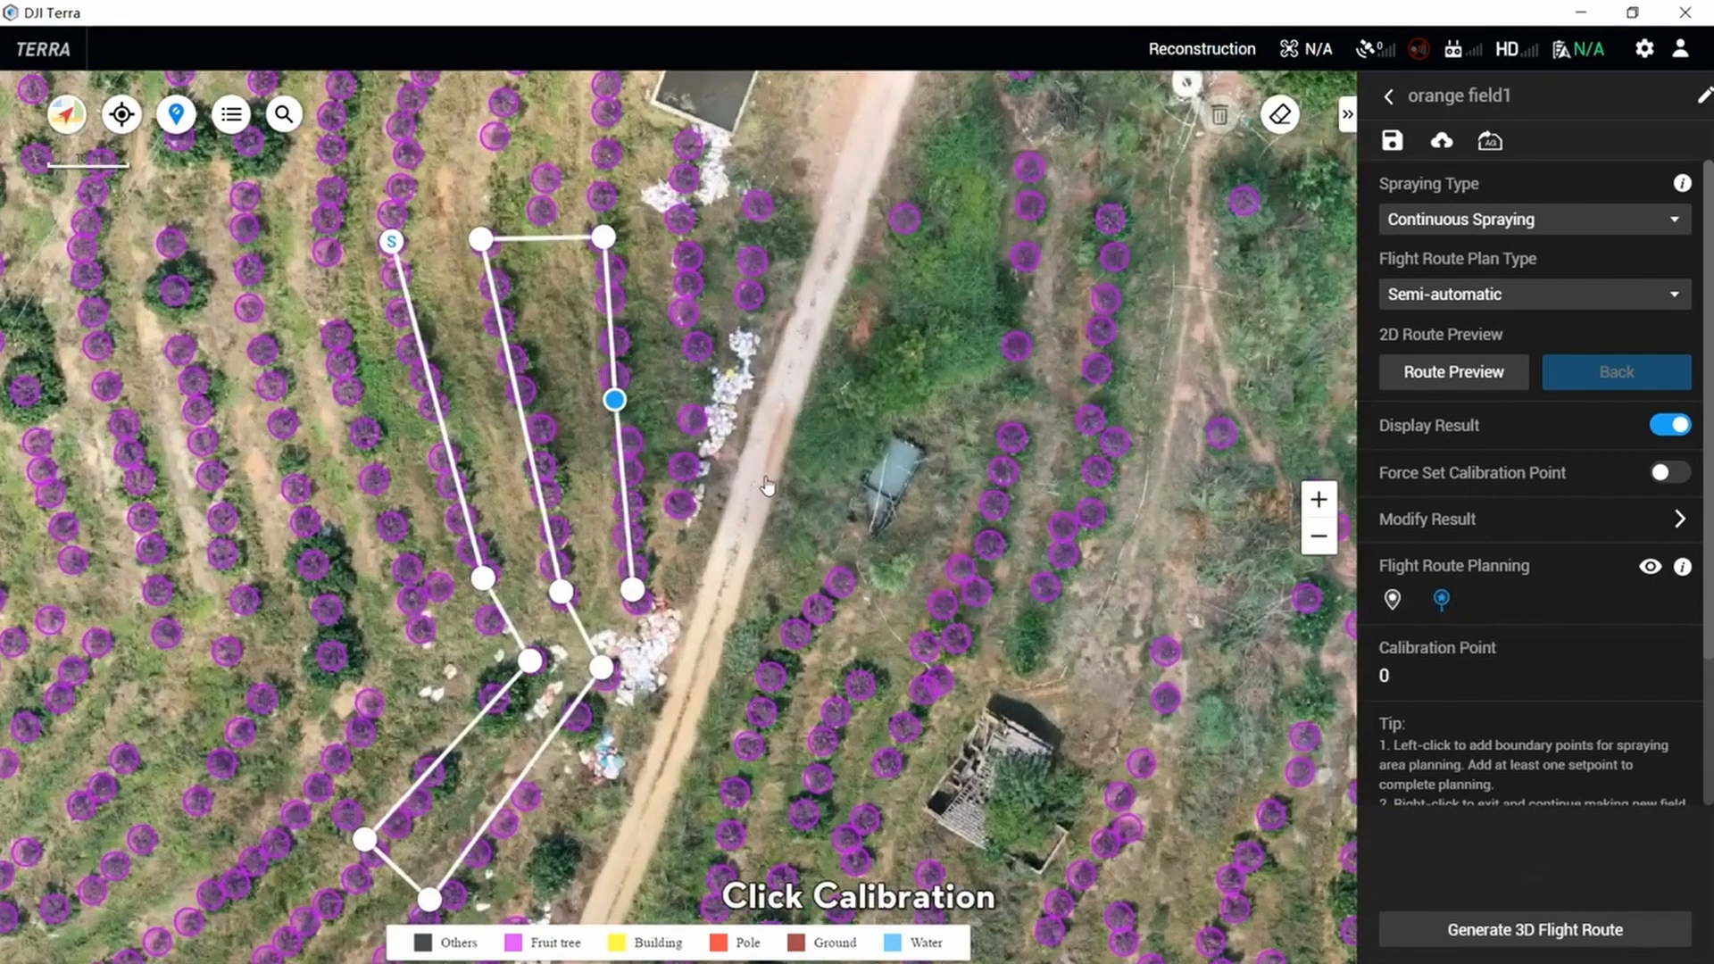
pyautogui.click(748, 498)
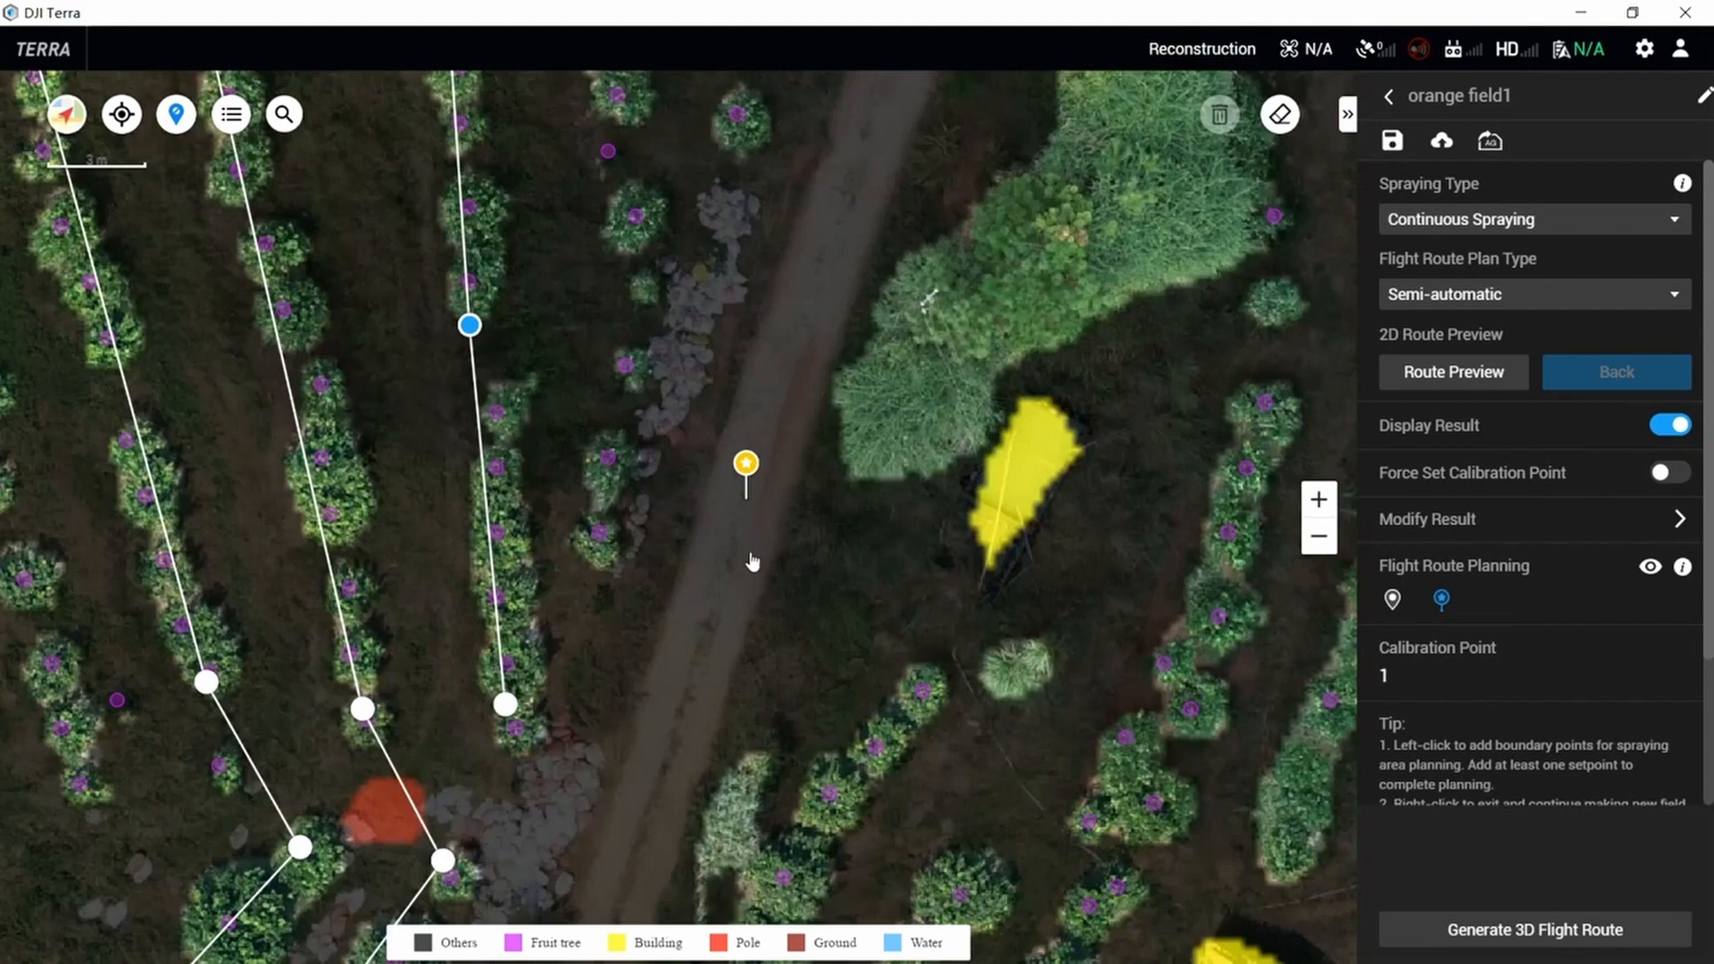
# - Preview the semi-automatic route in 2D, return to editing and generate the 3D flight route
pyautogui.scroll(-3, 753, 561)
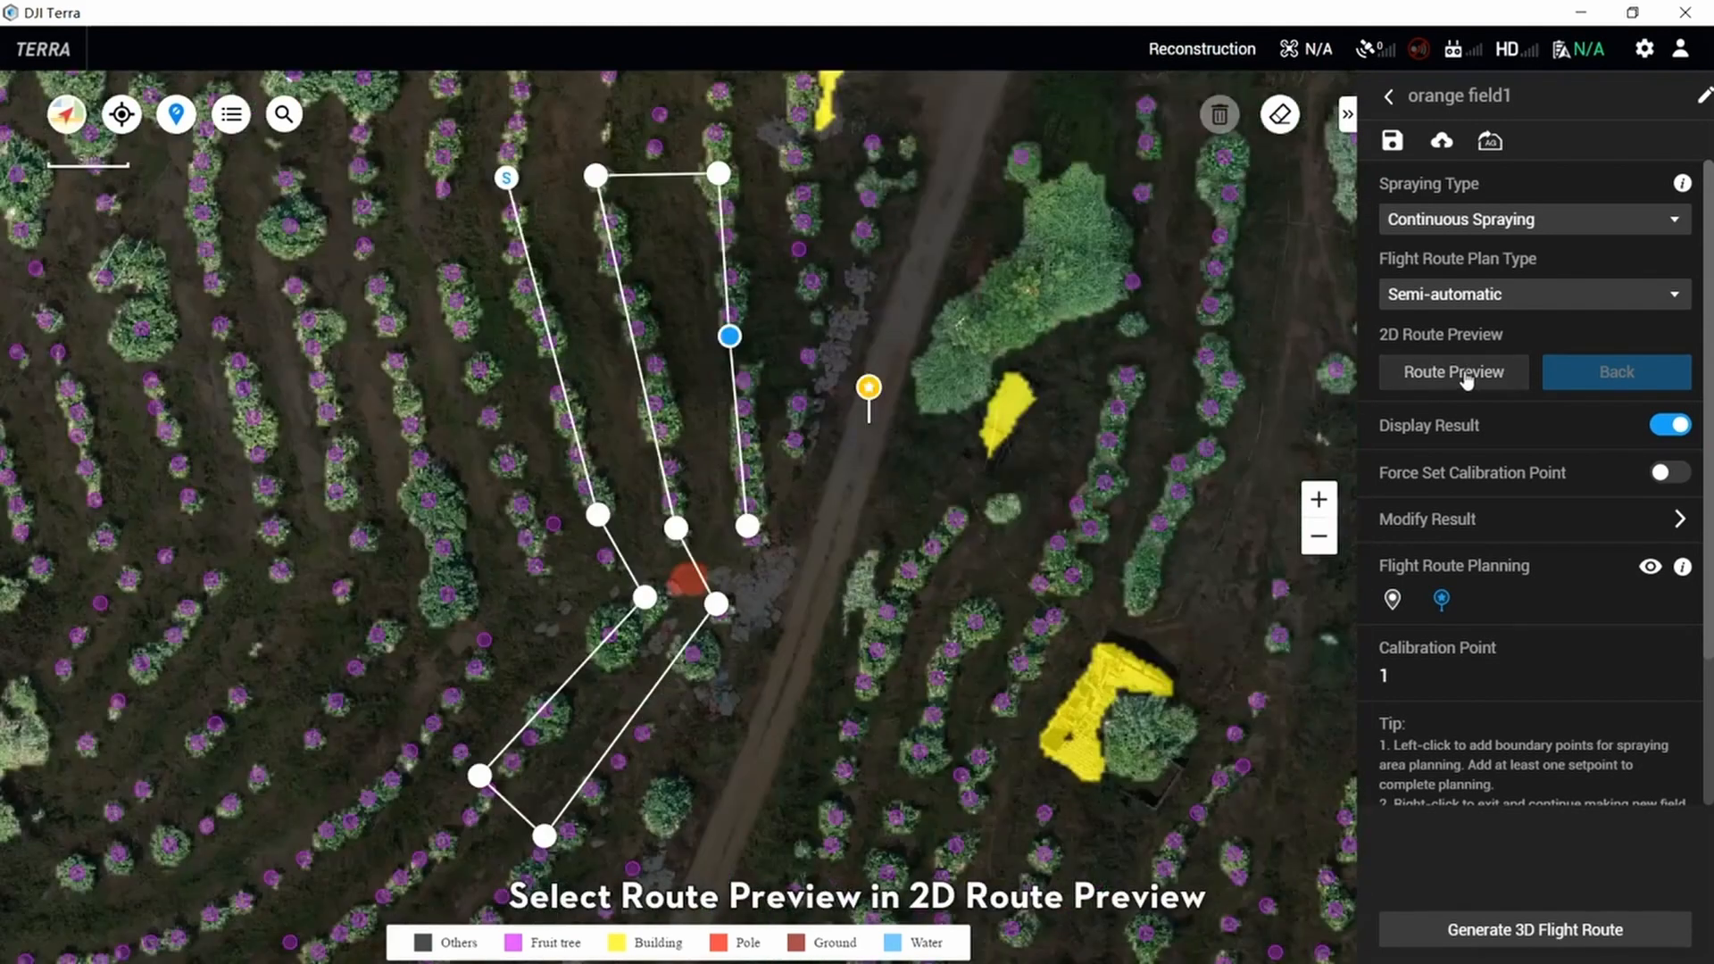
pyautogui.click(1459, 369)
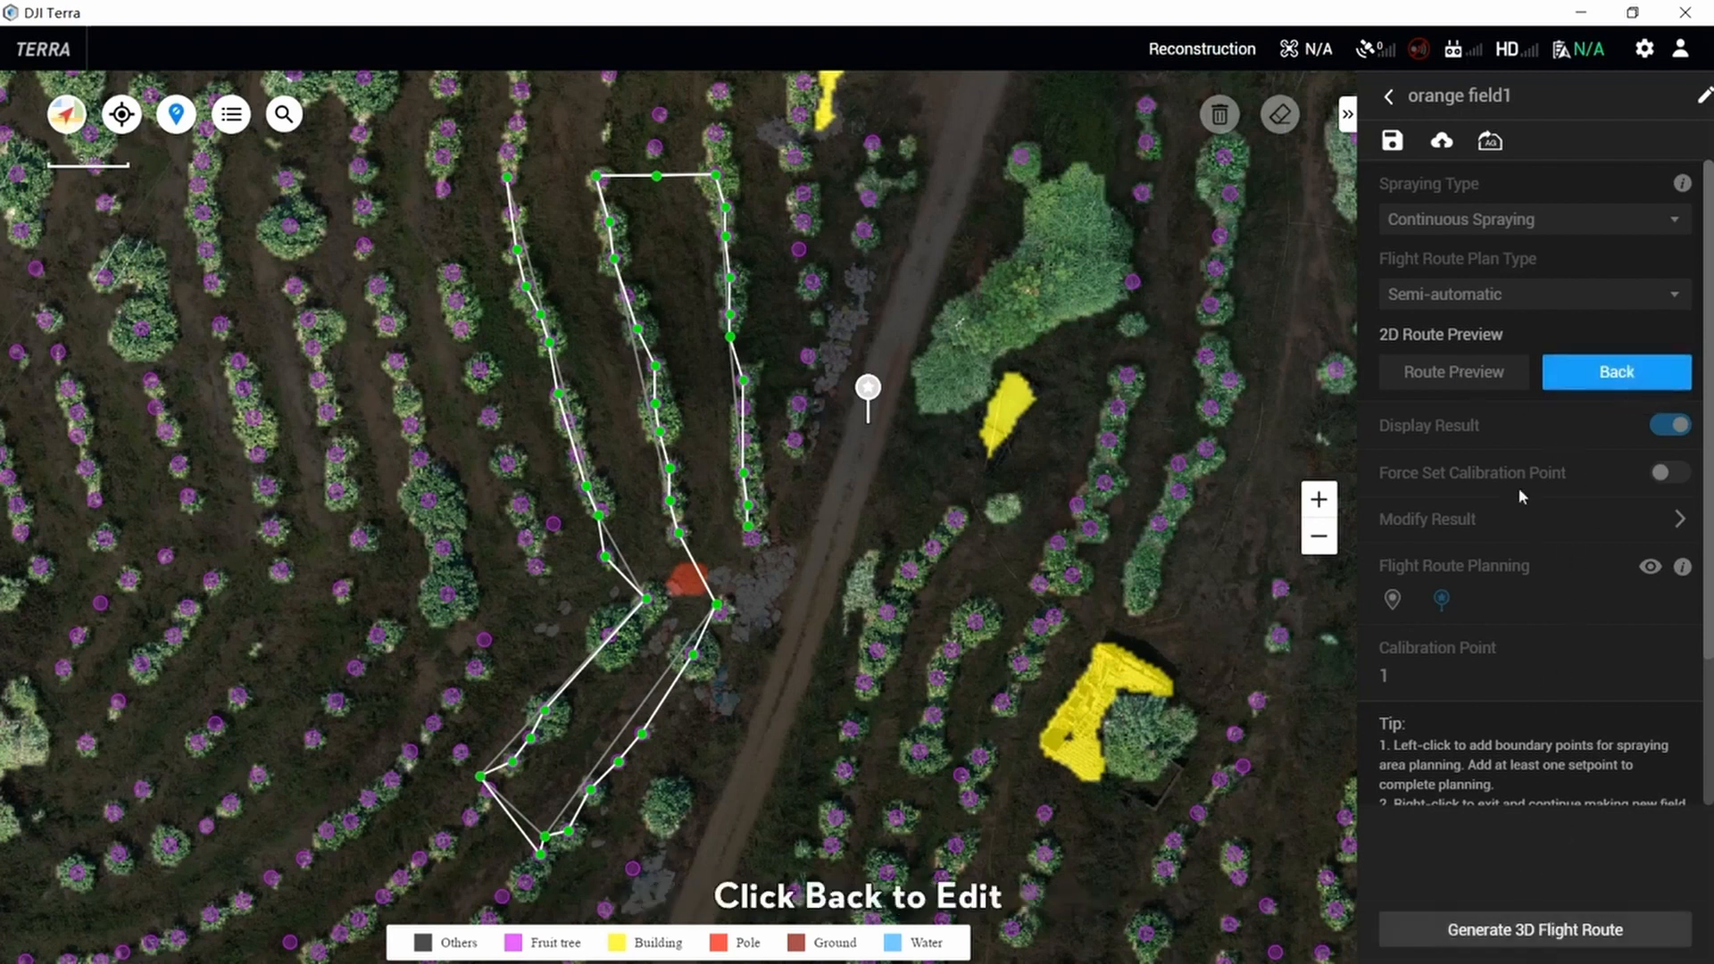
pyautogui.click(1613, 379)
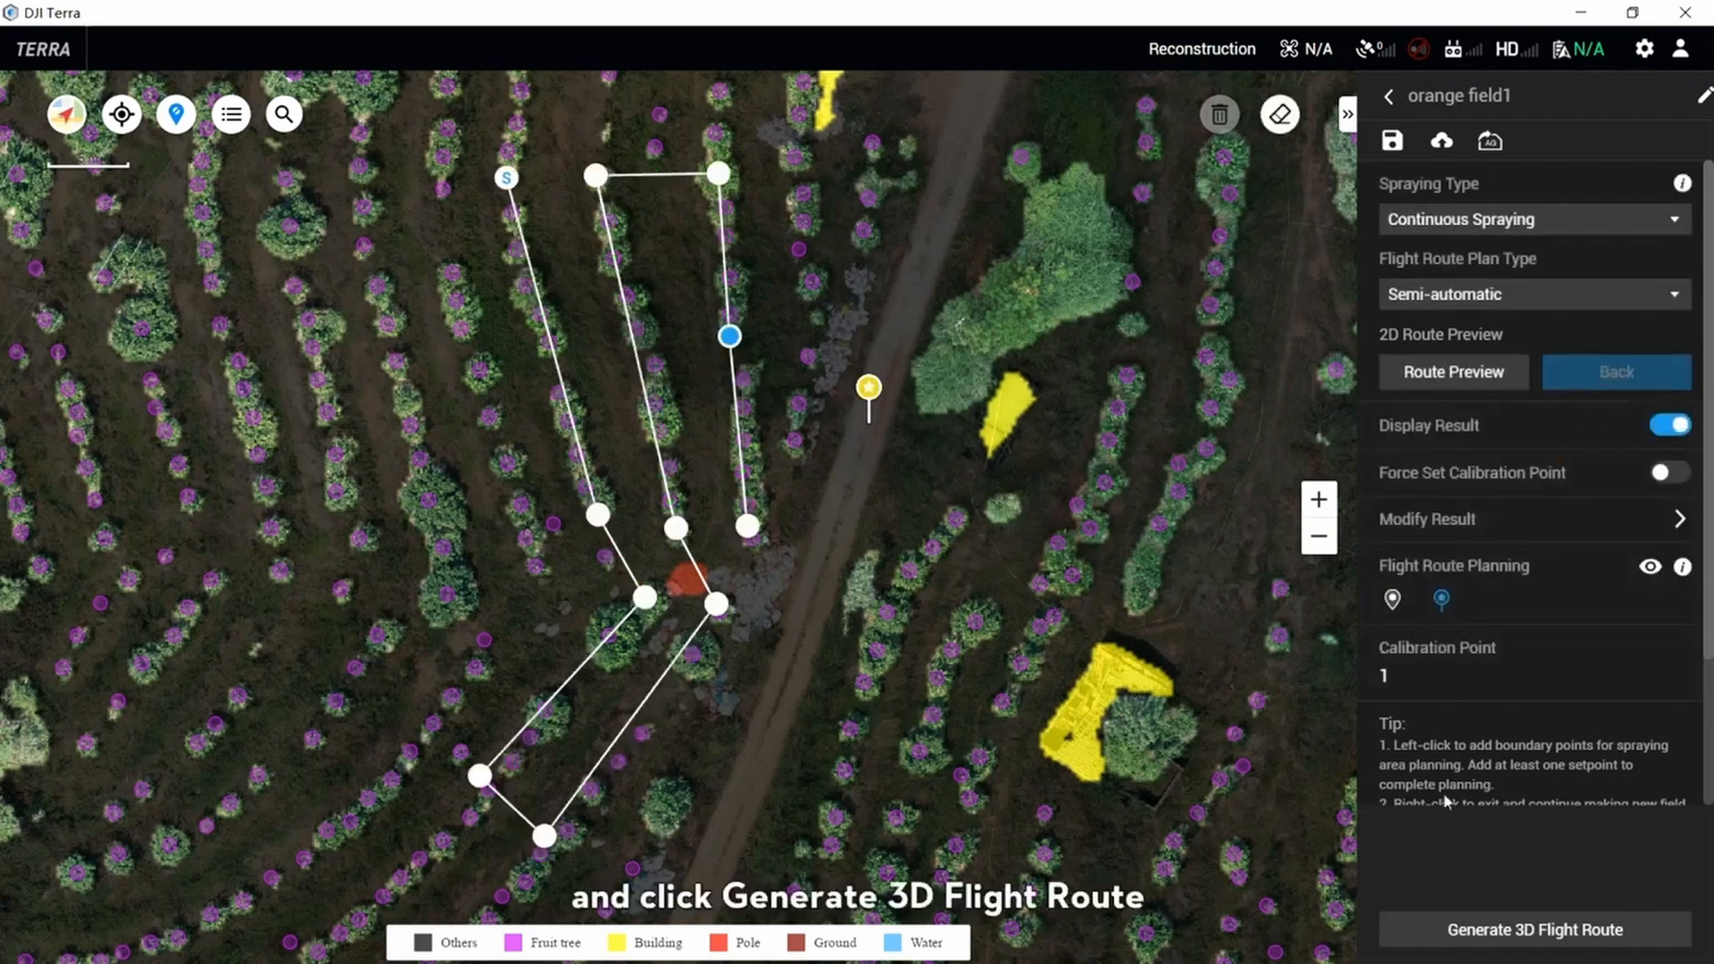
pyautogui.click(1532, 930)
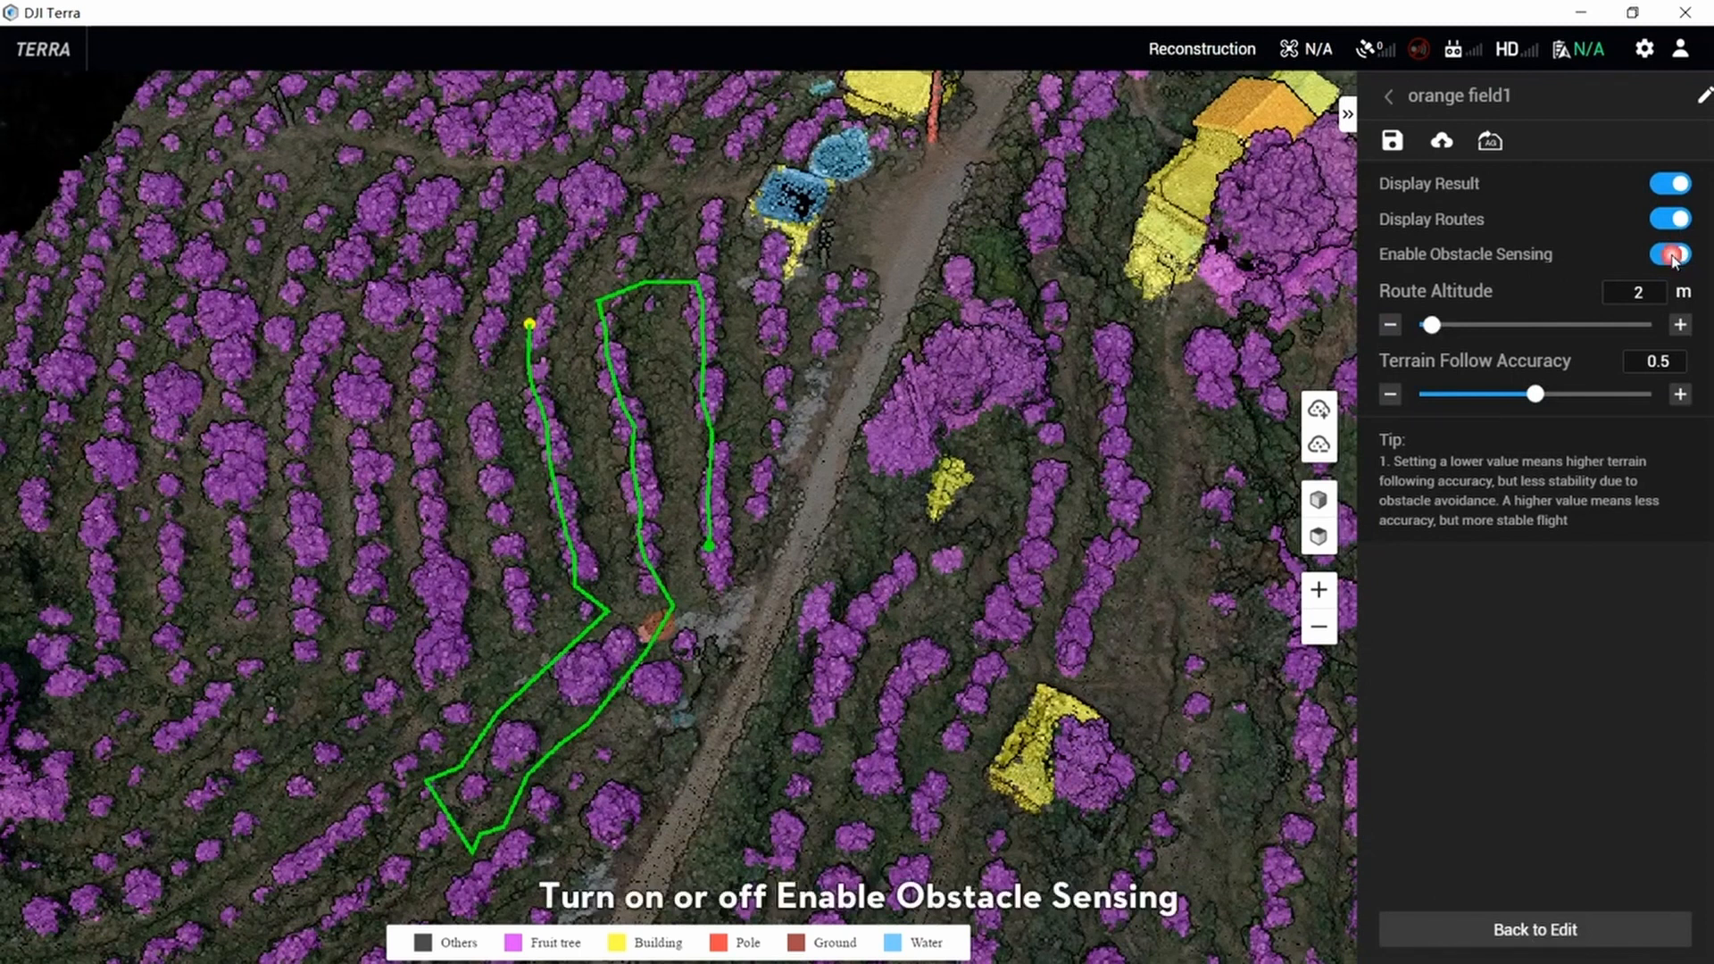
# - Switch obstacle sensing off and on again, set the semi-automatic route's altitude to 2.5 m and adjust its terrain follow accuracy
pyautogui.click(1671, 255)
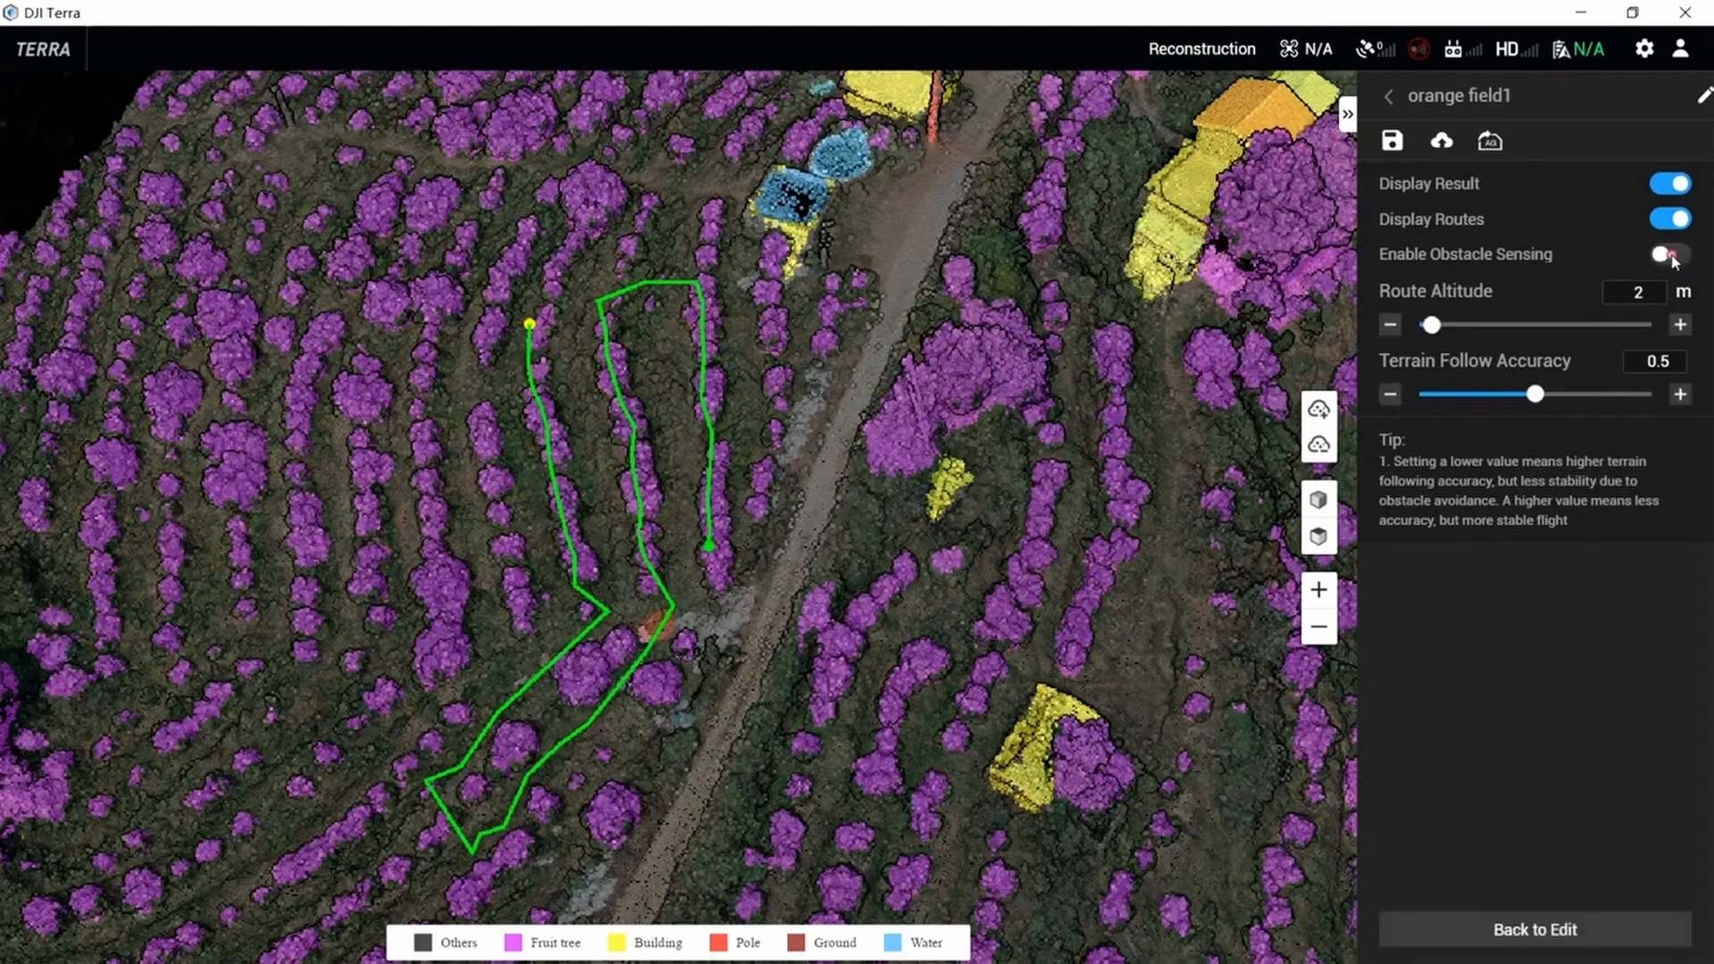
pyautogui.click(1670, 256)
pyautogui.moveTo(1431, 325); pyautogui.dragTo(1478, 327)
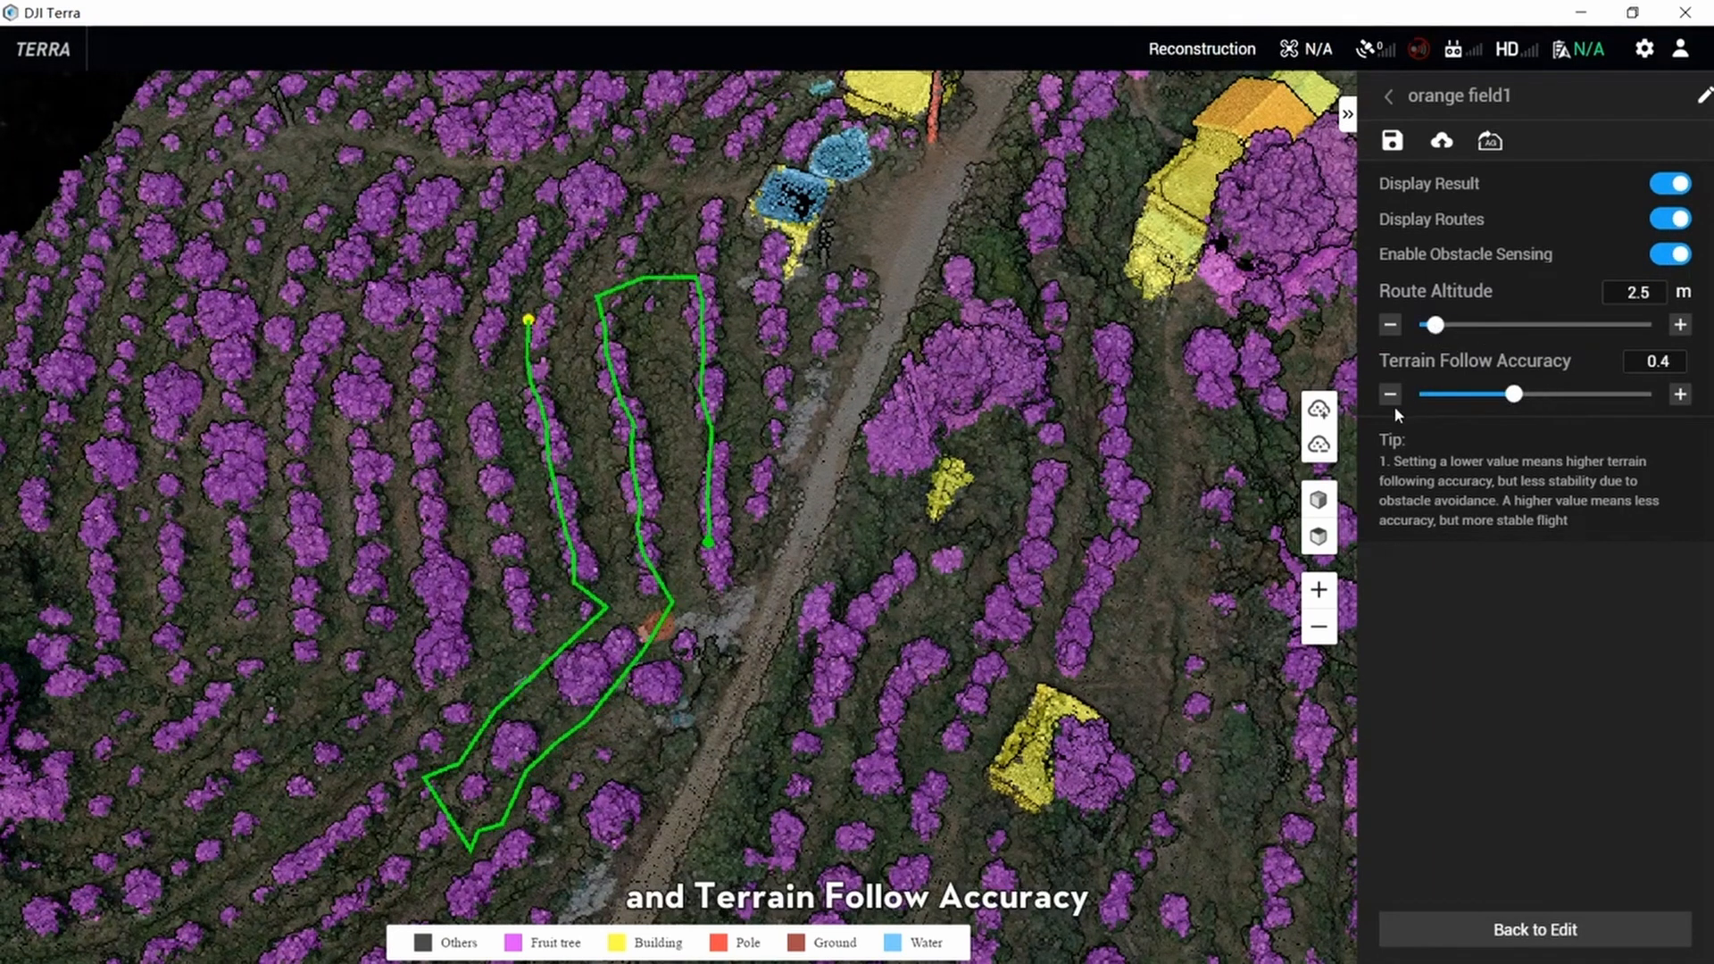
pyautogui.moveTo(1483, 400); pyautogui.dragTo(1653, 393)
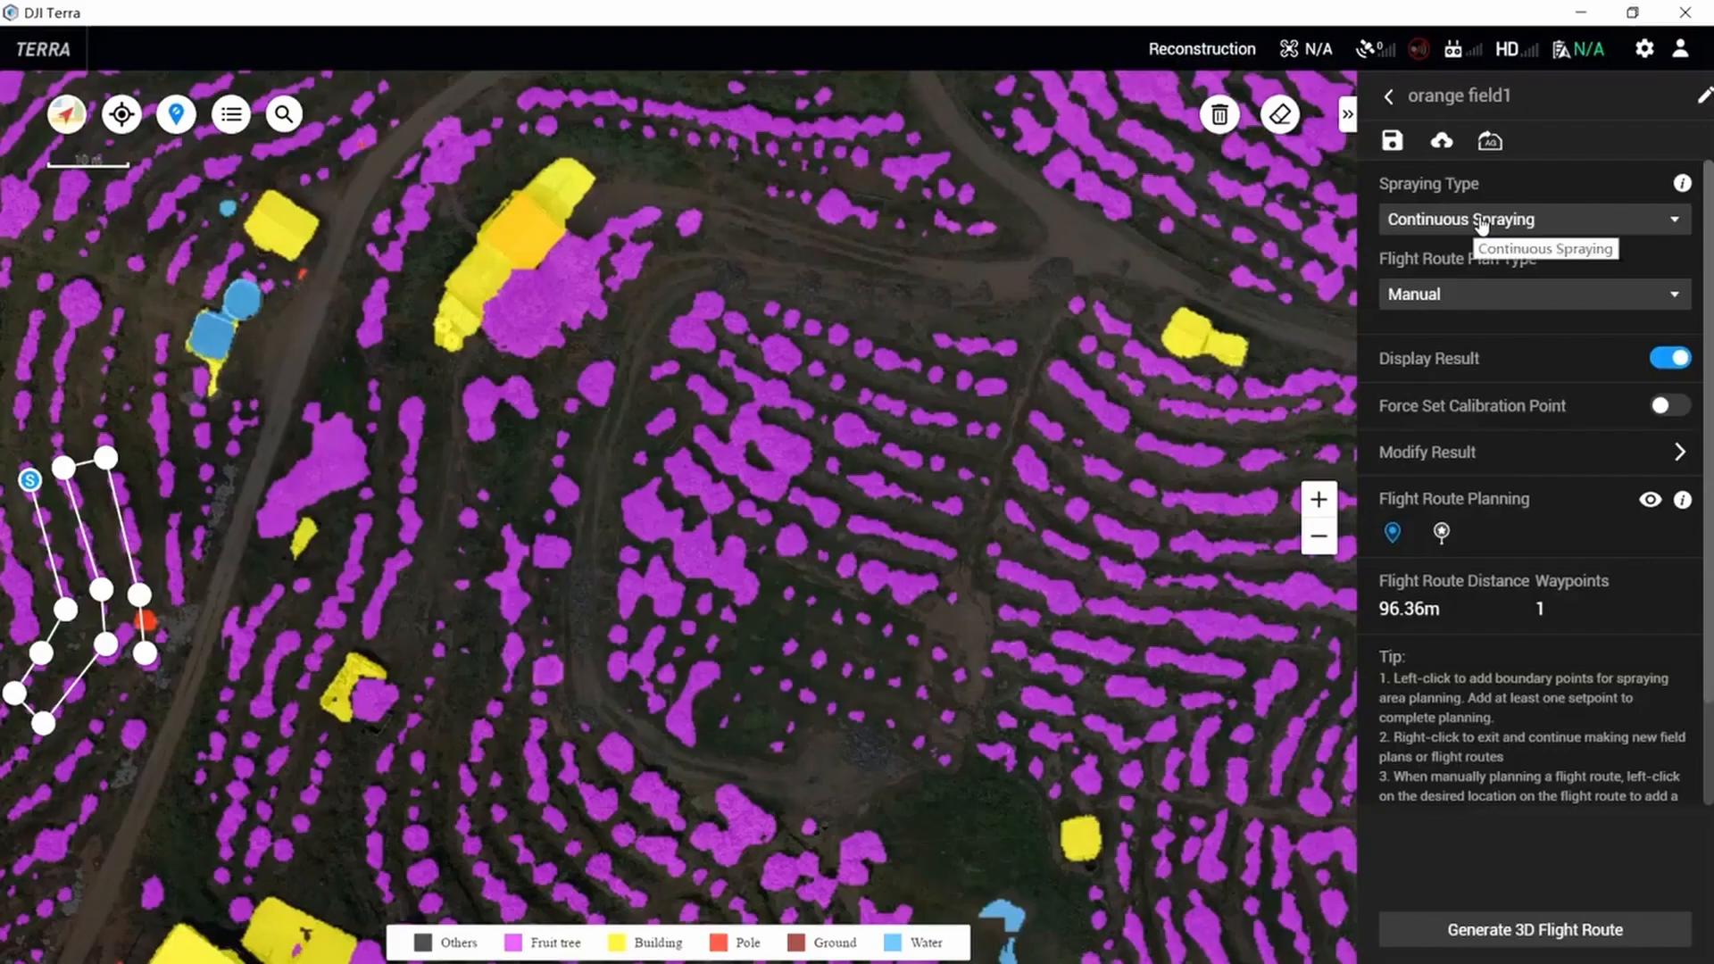
# - Keep Continuous Spraying as the spraying type and set the flight route plan type to Manual
pyautogui.click(1476, 221)
pyautogui.click(1469, 250)
pyautogui.click(1473, 304)
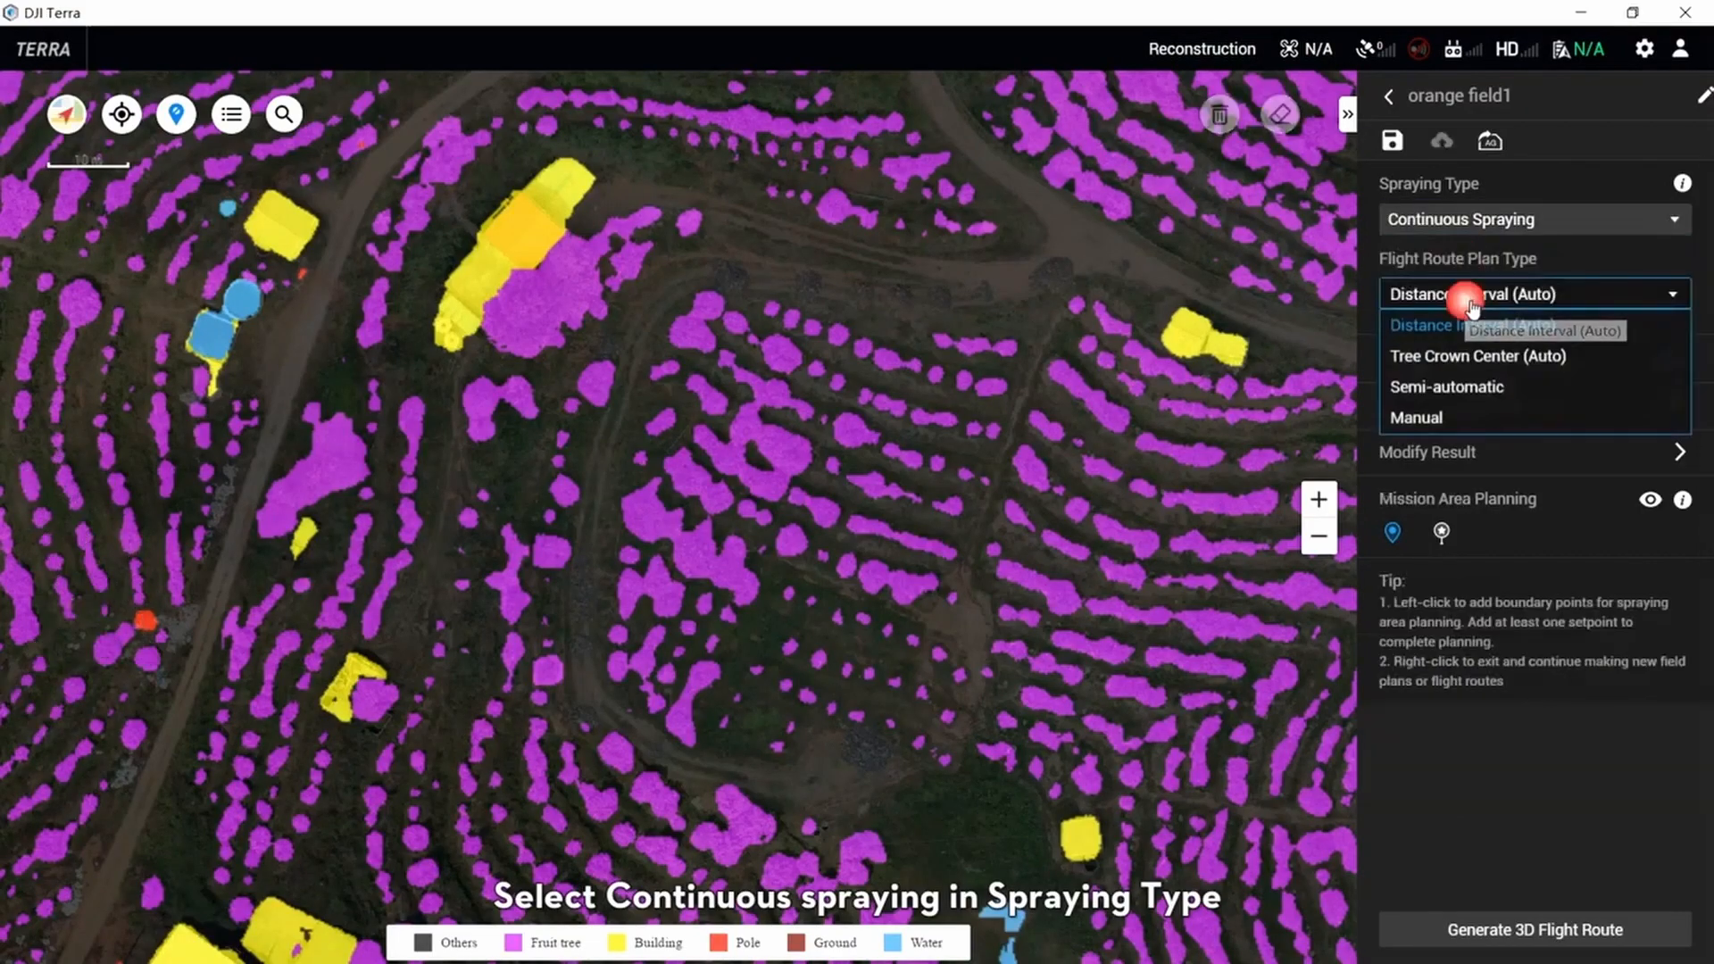
pyautogui.click(1448, 425)
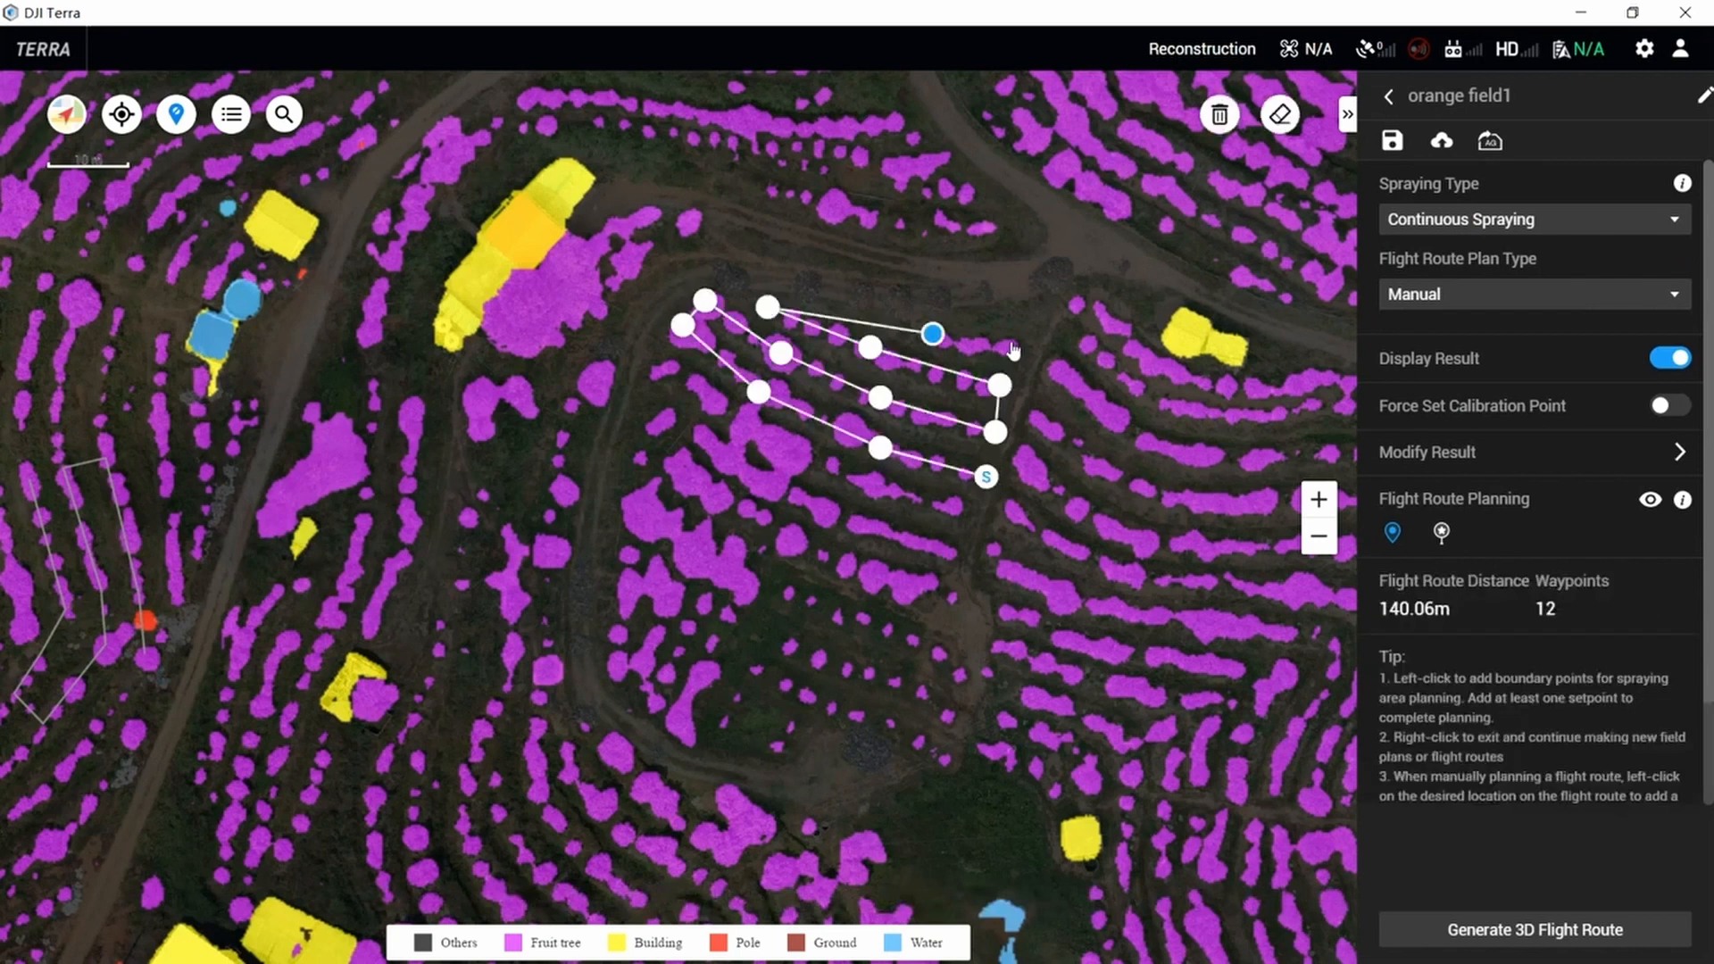
# - End the manual route with a waypoint at the northernmost row's east end and add a calibration point on the track north of it
pyautogui.click(1007, 341)
pyautogui.click(1445, 537)
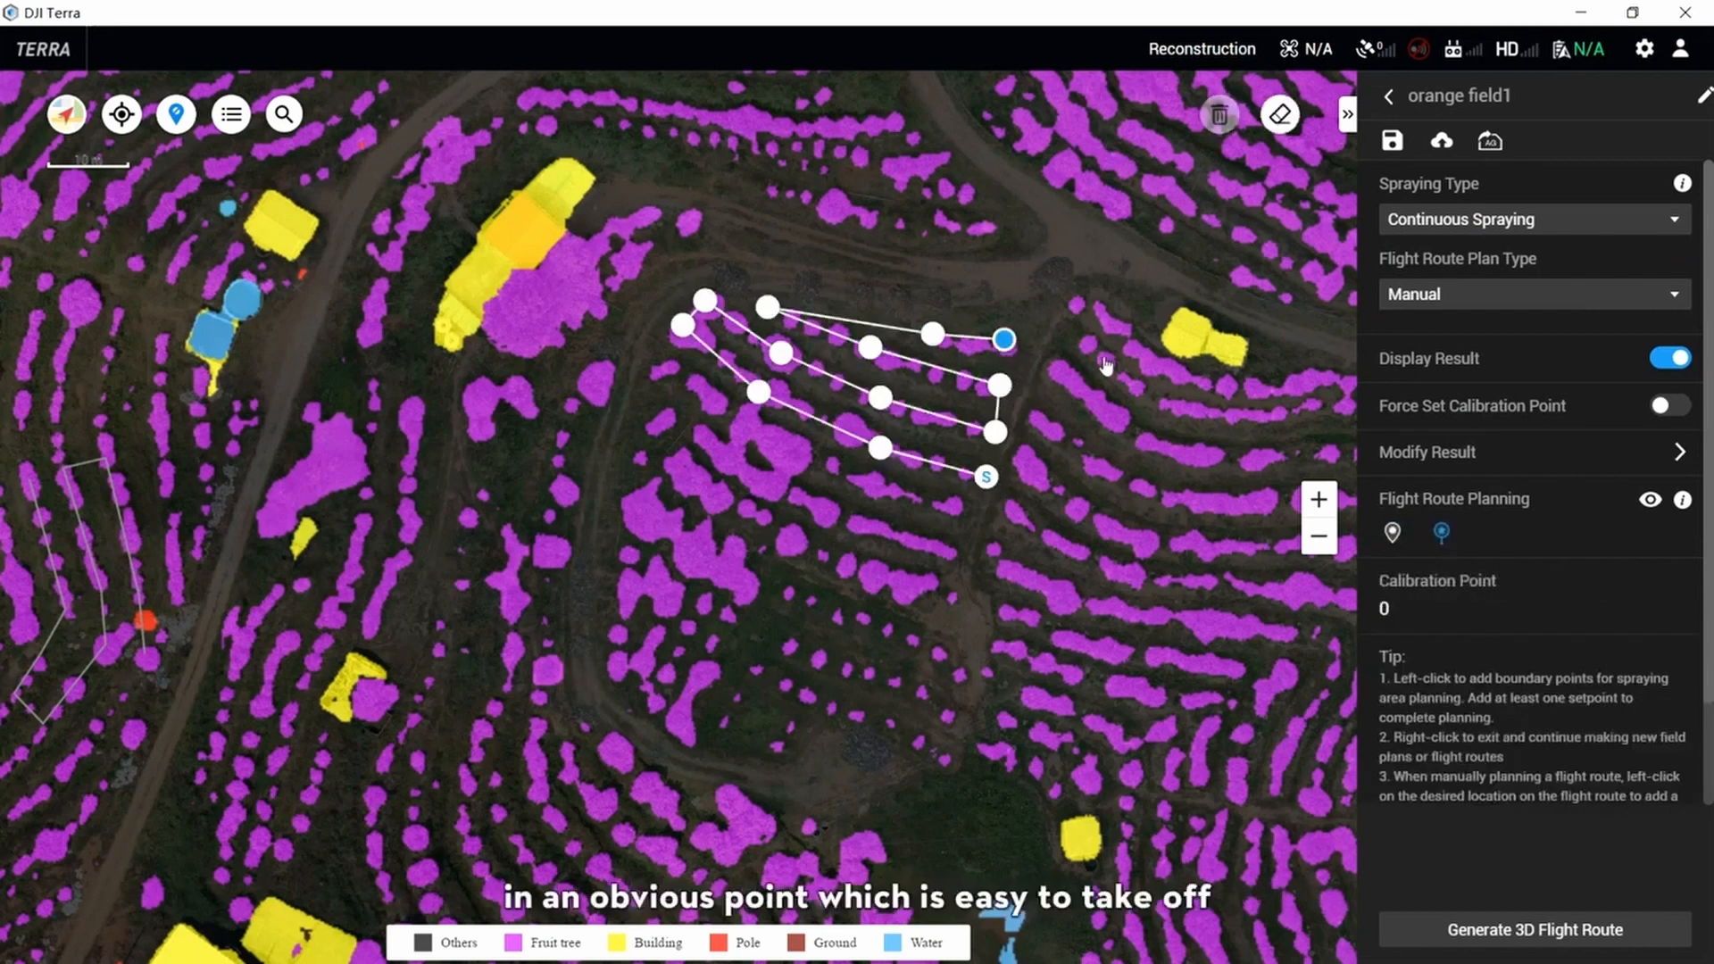
pyautogui.click(1019, 271)
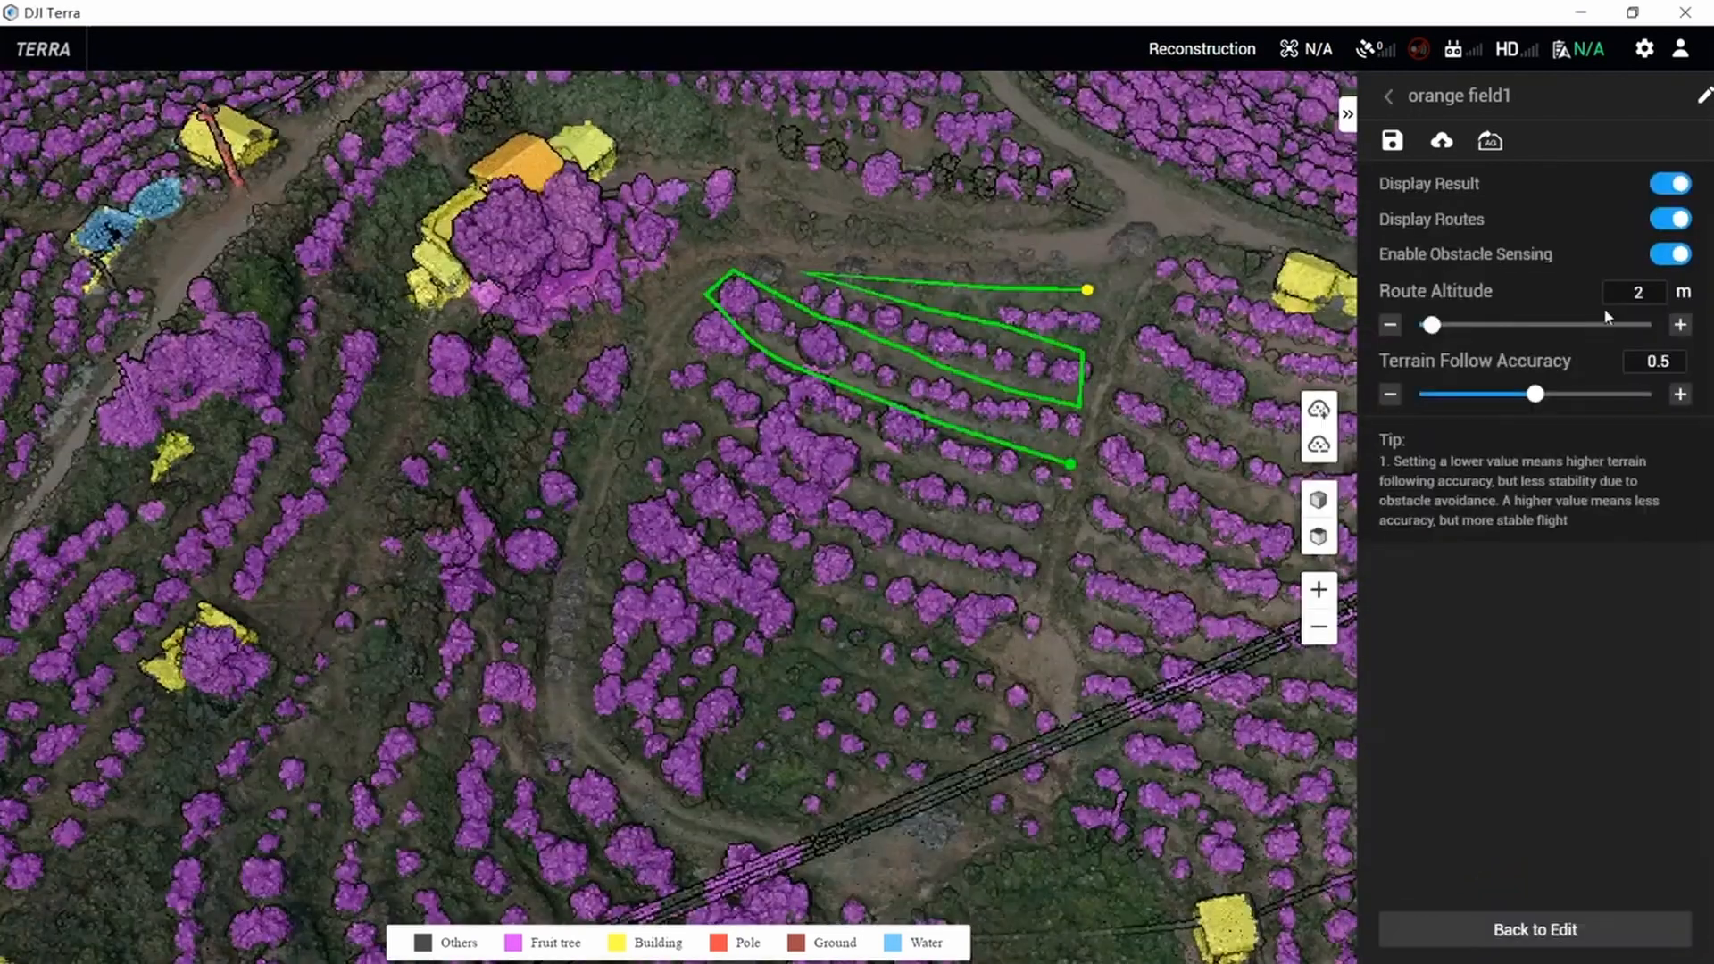
# - Keep obstacle sensing enabled for the manual route, set its altitude to 2.5 m and adjust its terrain follow accuracy
pyautogui.click(1664, 258)
pyautogui.click(1681, 324)
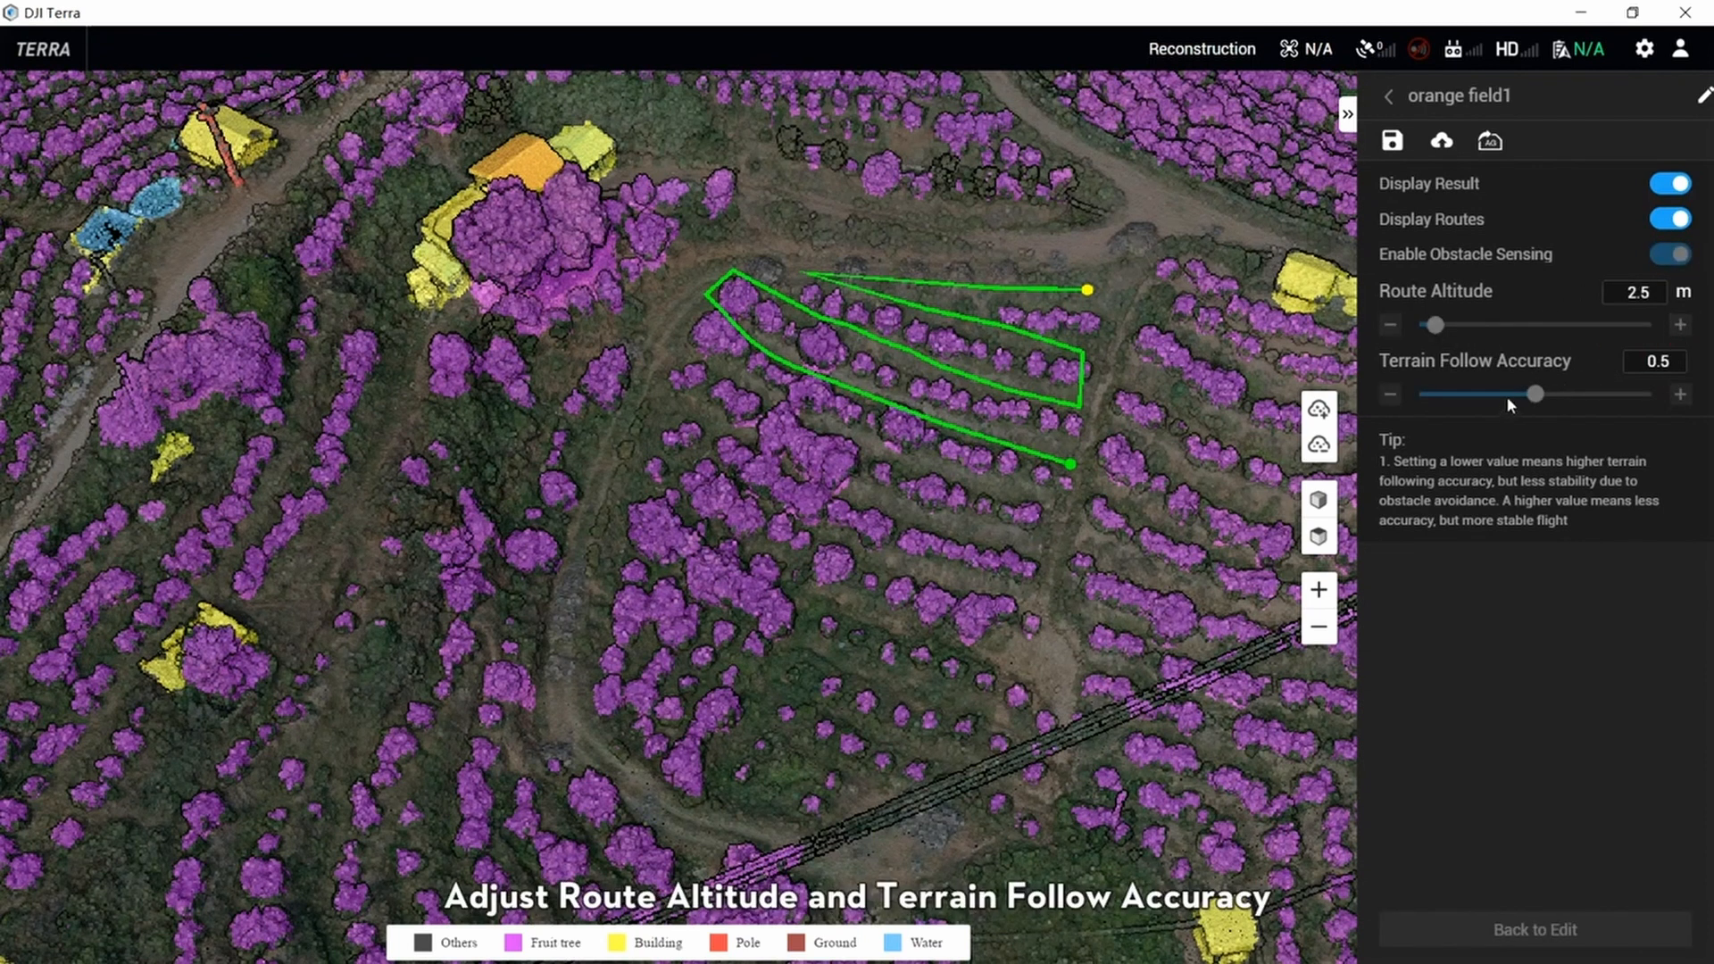
pyautogui.click(1507, 397)
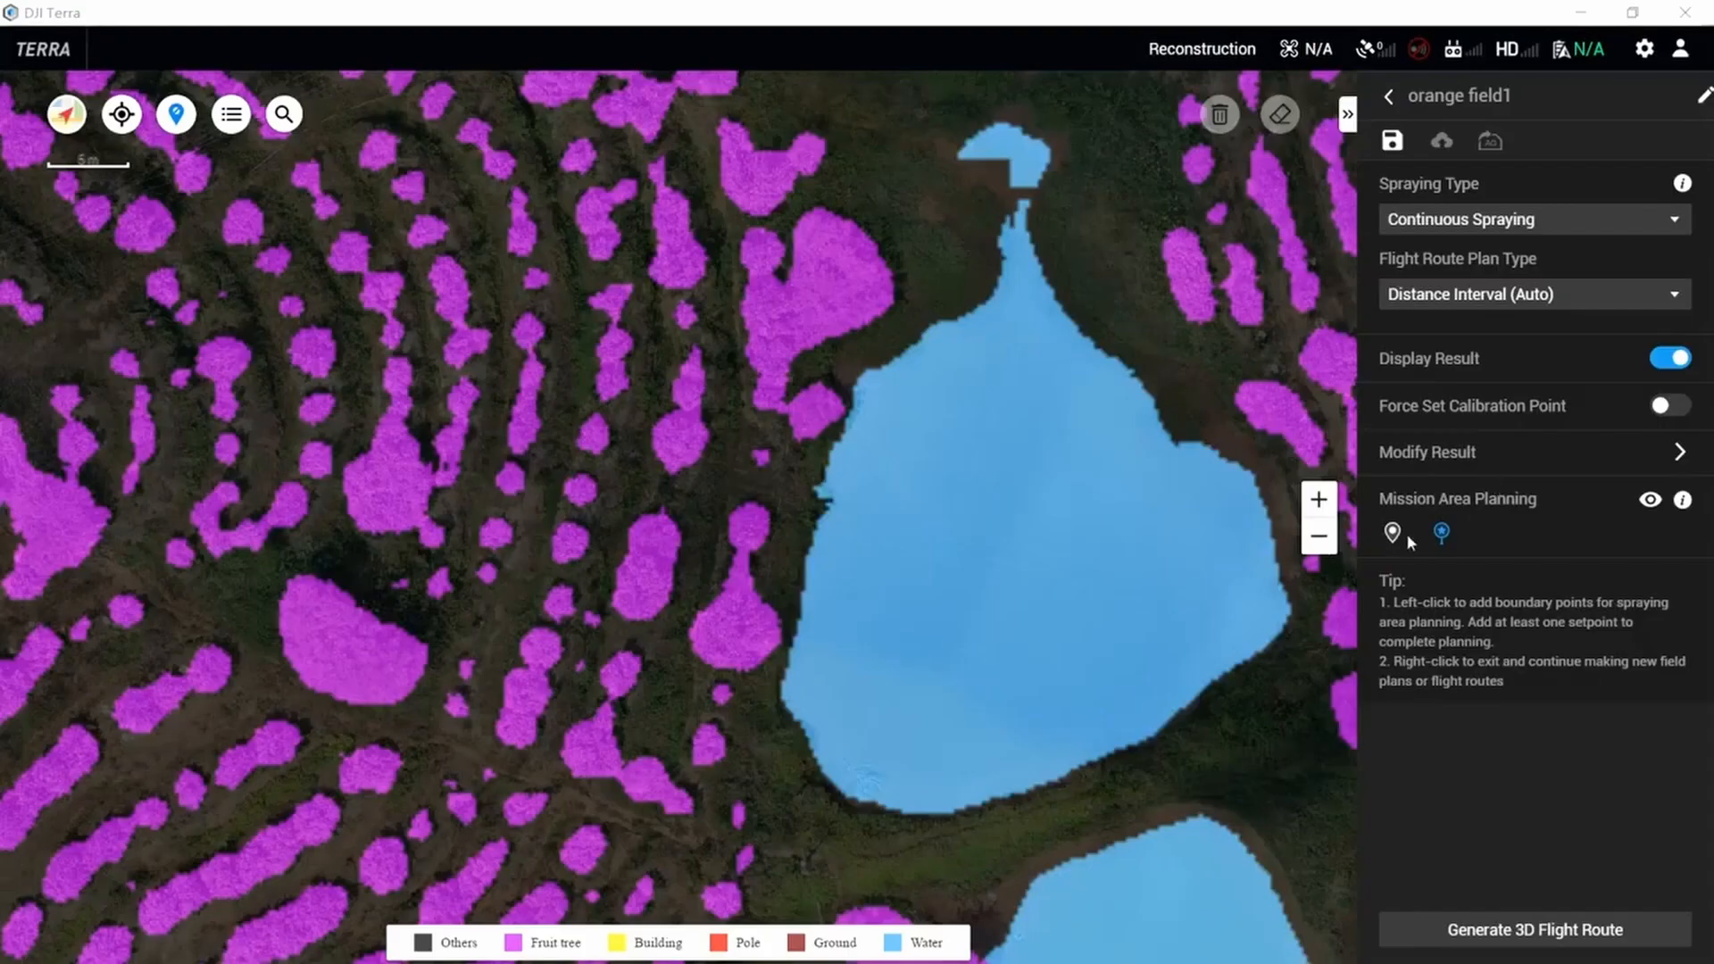
# - Set the spraying type to Spot Spraying and the flight route plan type to Tree Crown Center (Auto)
pyautogui.click(1393, 534)
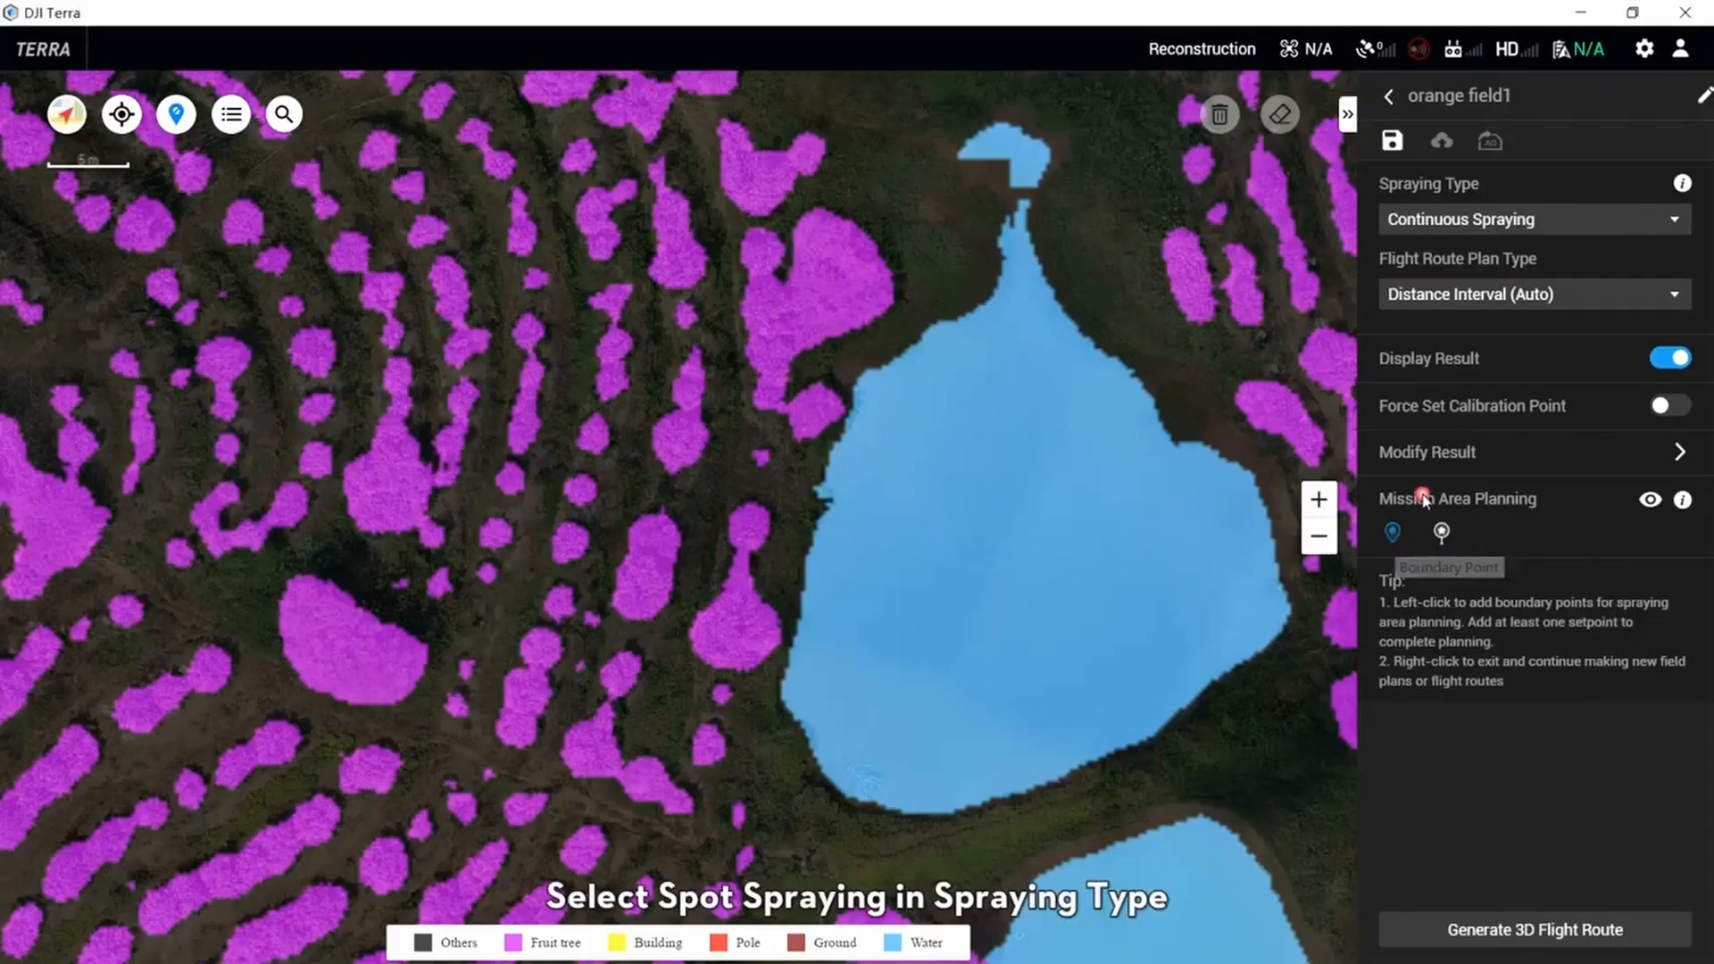
pyautogui.click(1478, 228)
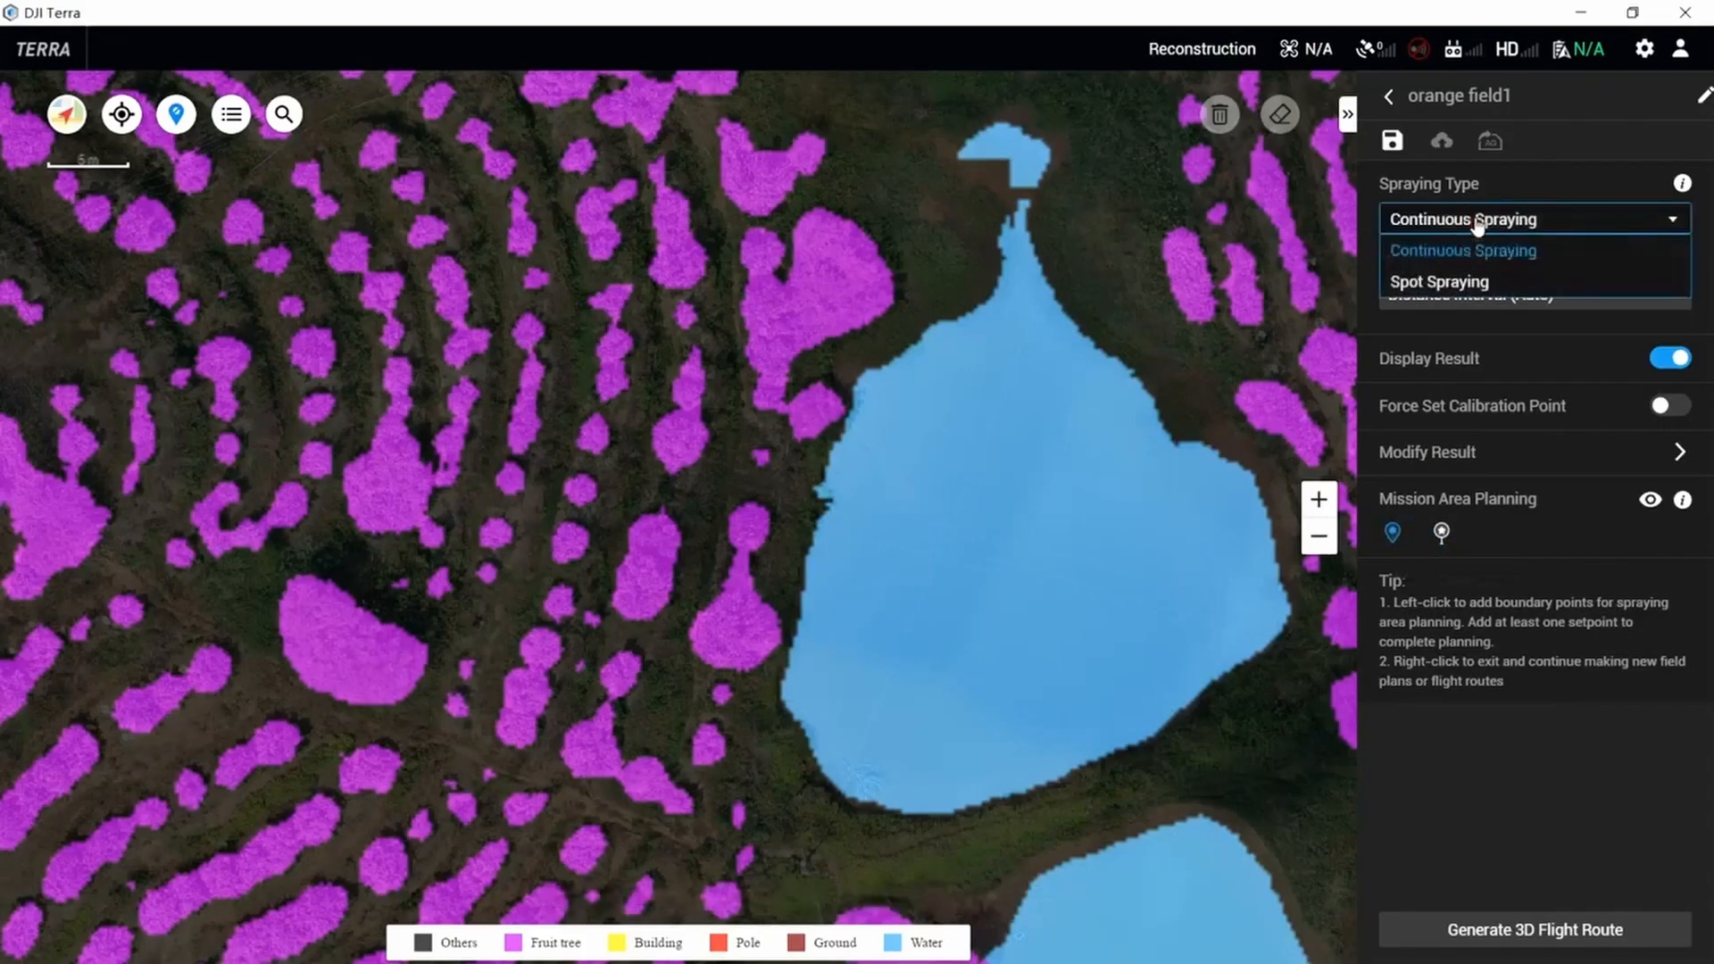
pyautogui.click(1469, 282)
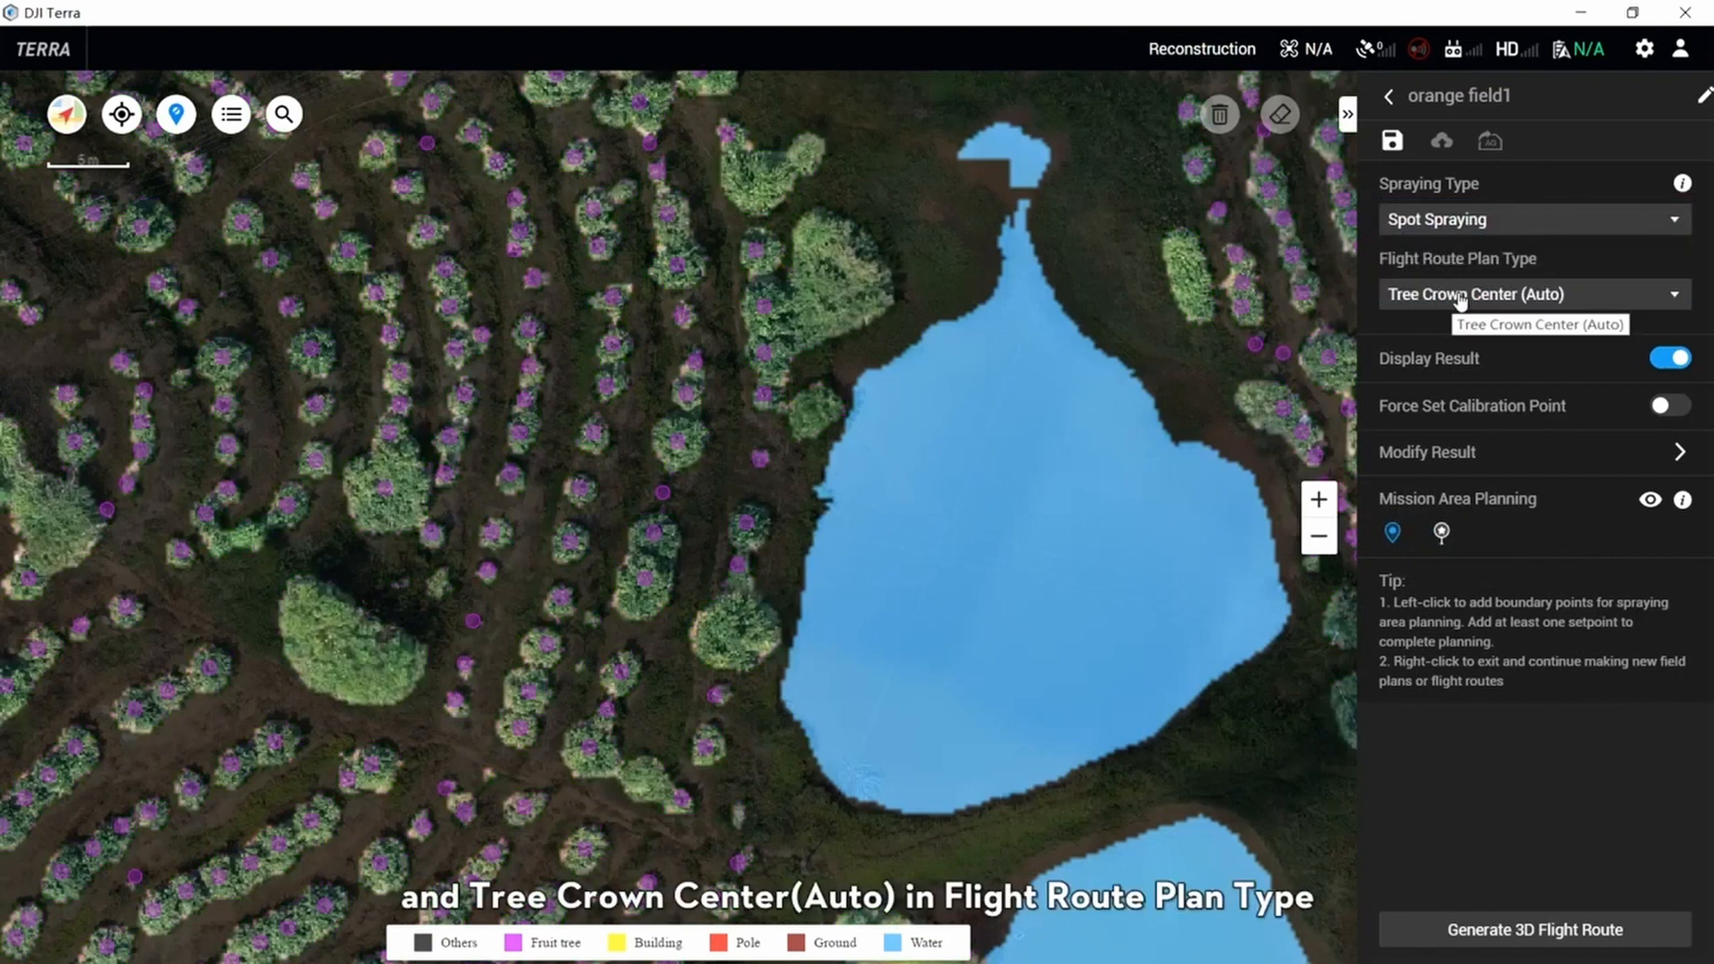
pyautogui.click(1455, 293)
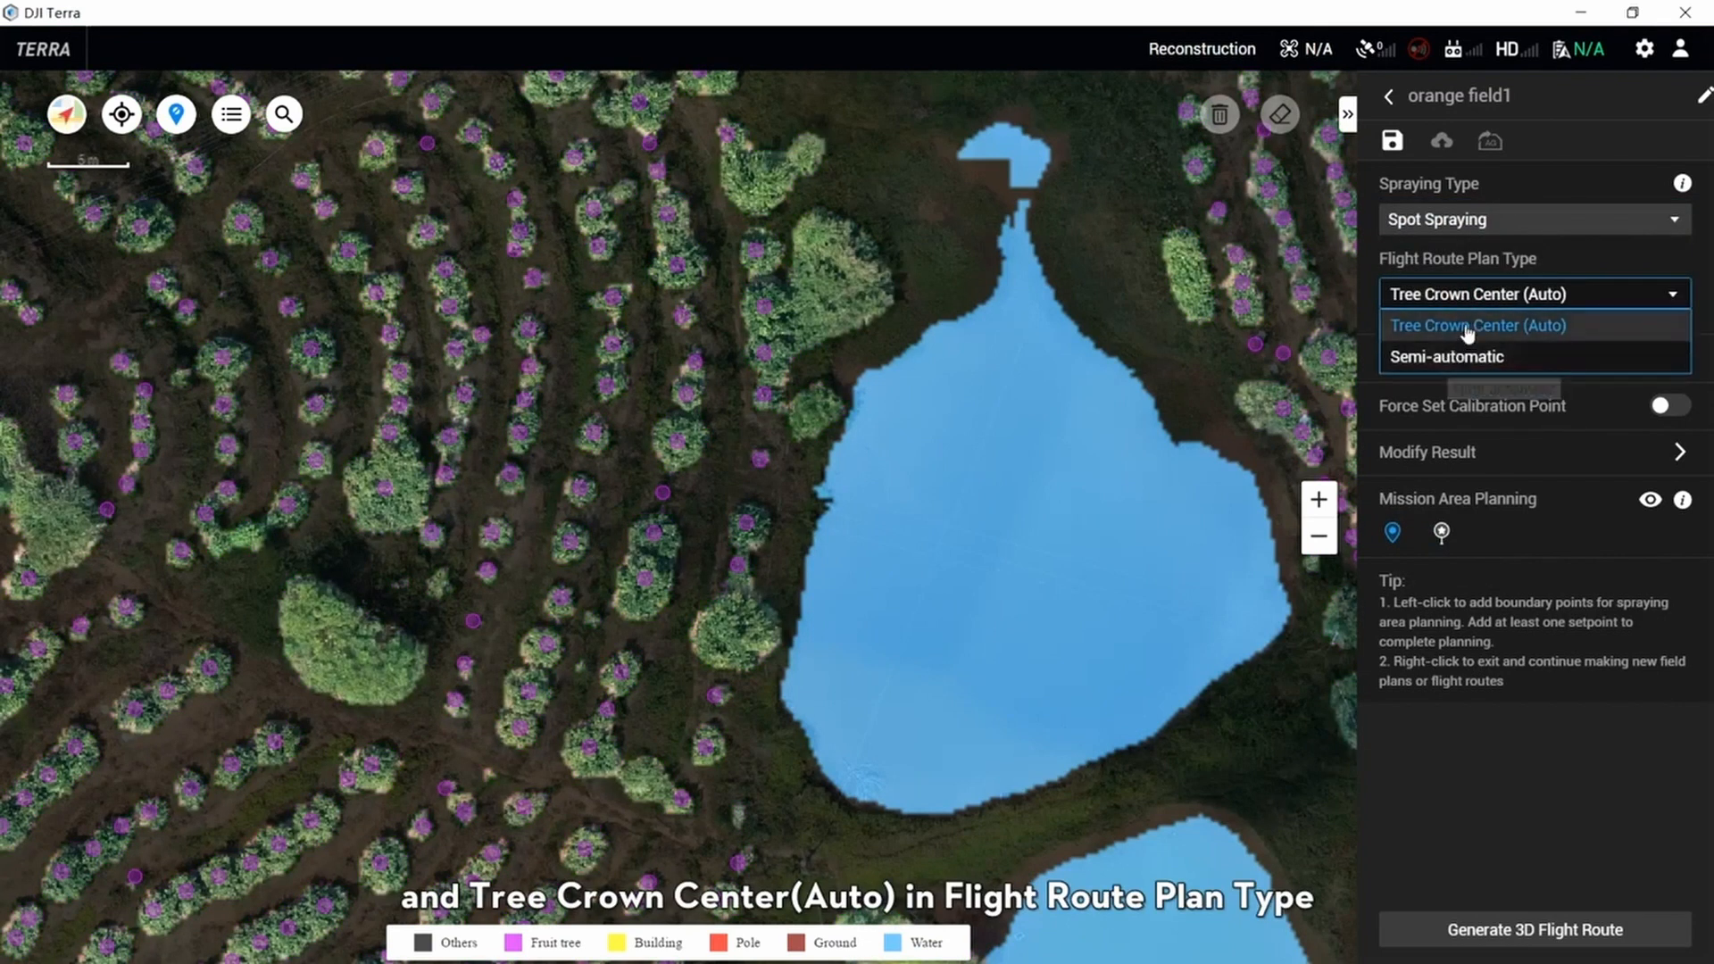
pyautogui.click(1460, 329)
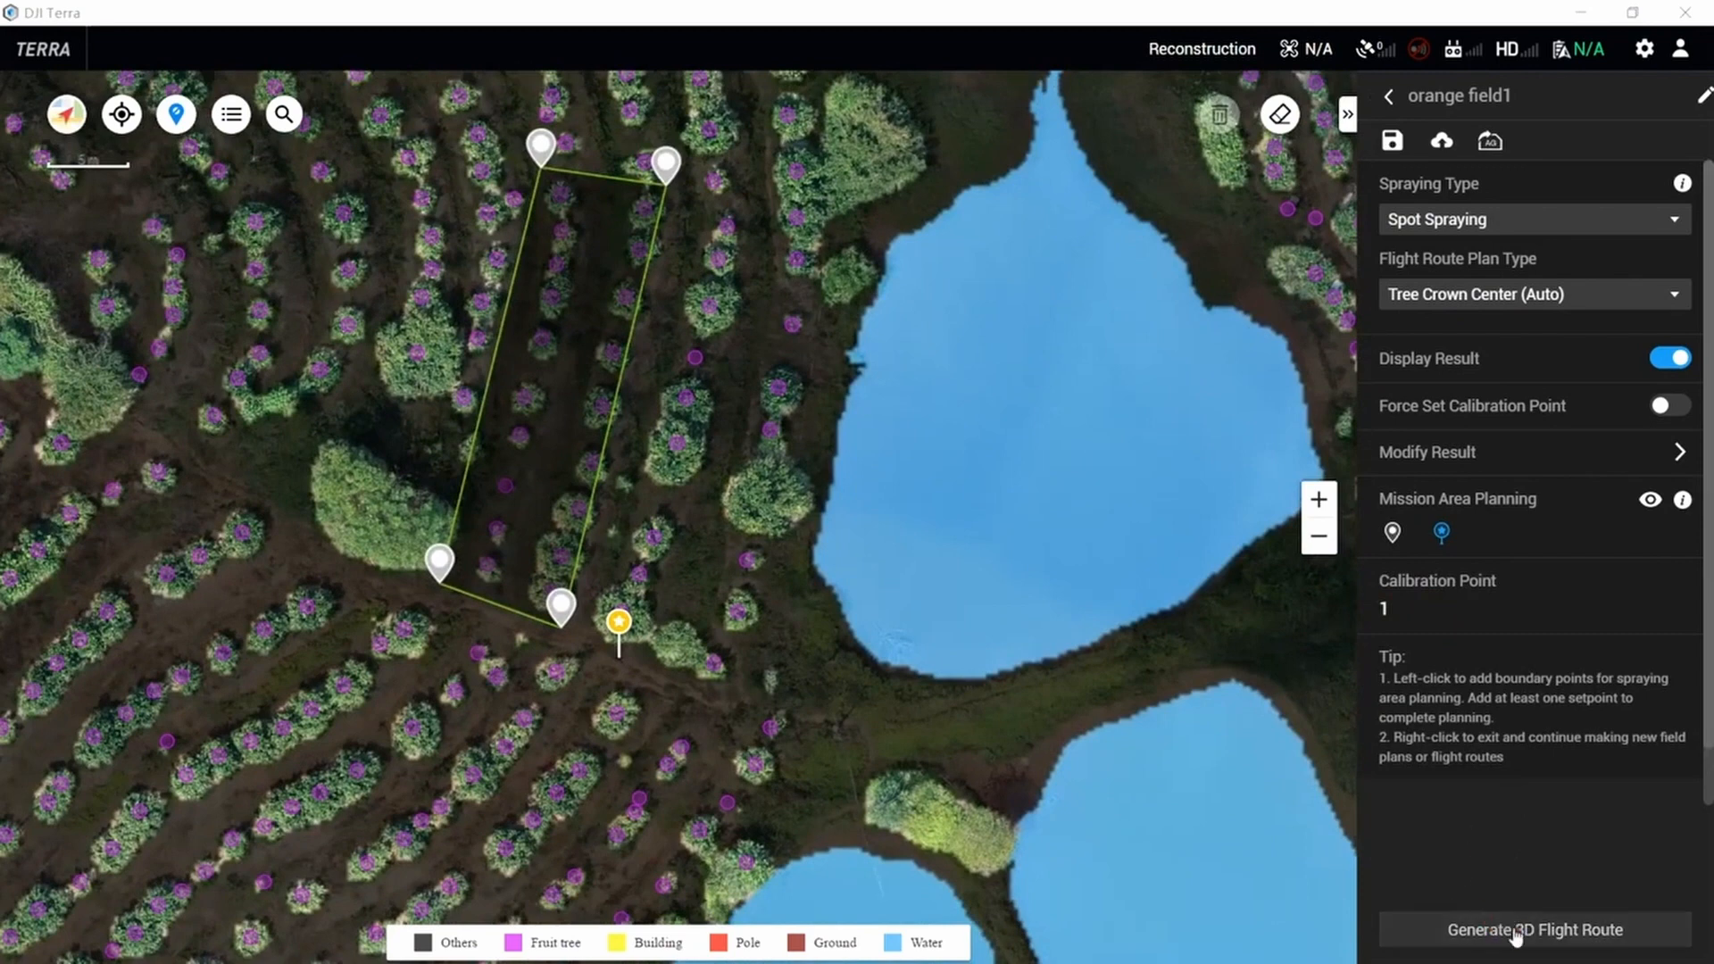
# - Generate the 3D flight route for the bounded area west of the pond and switch obstacle sensing off and on again
pyautogui.click(1484, 929)
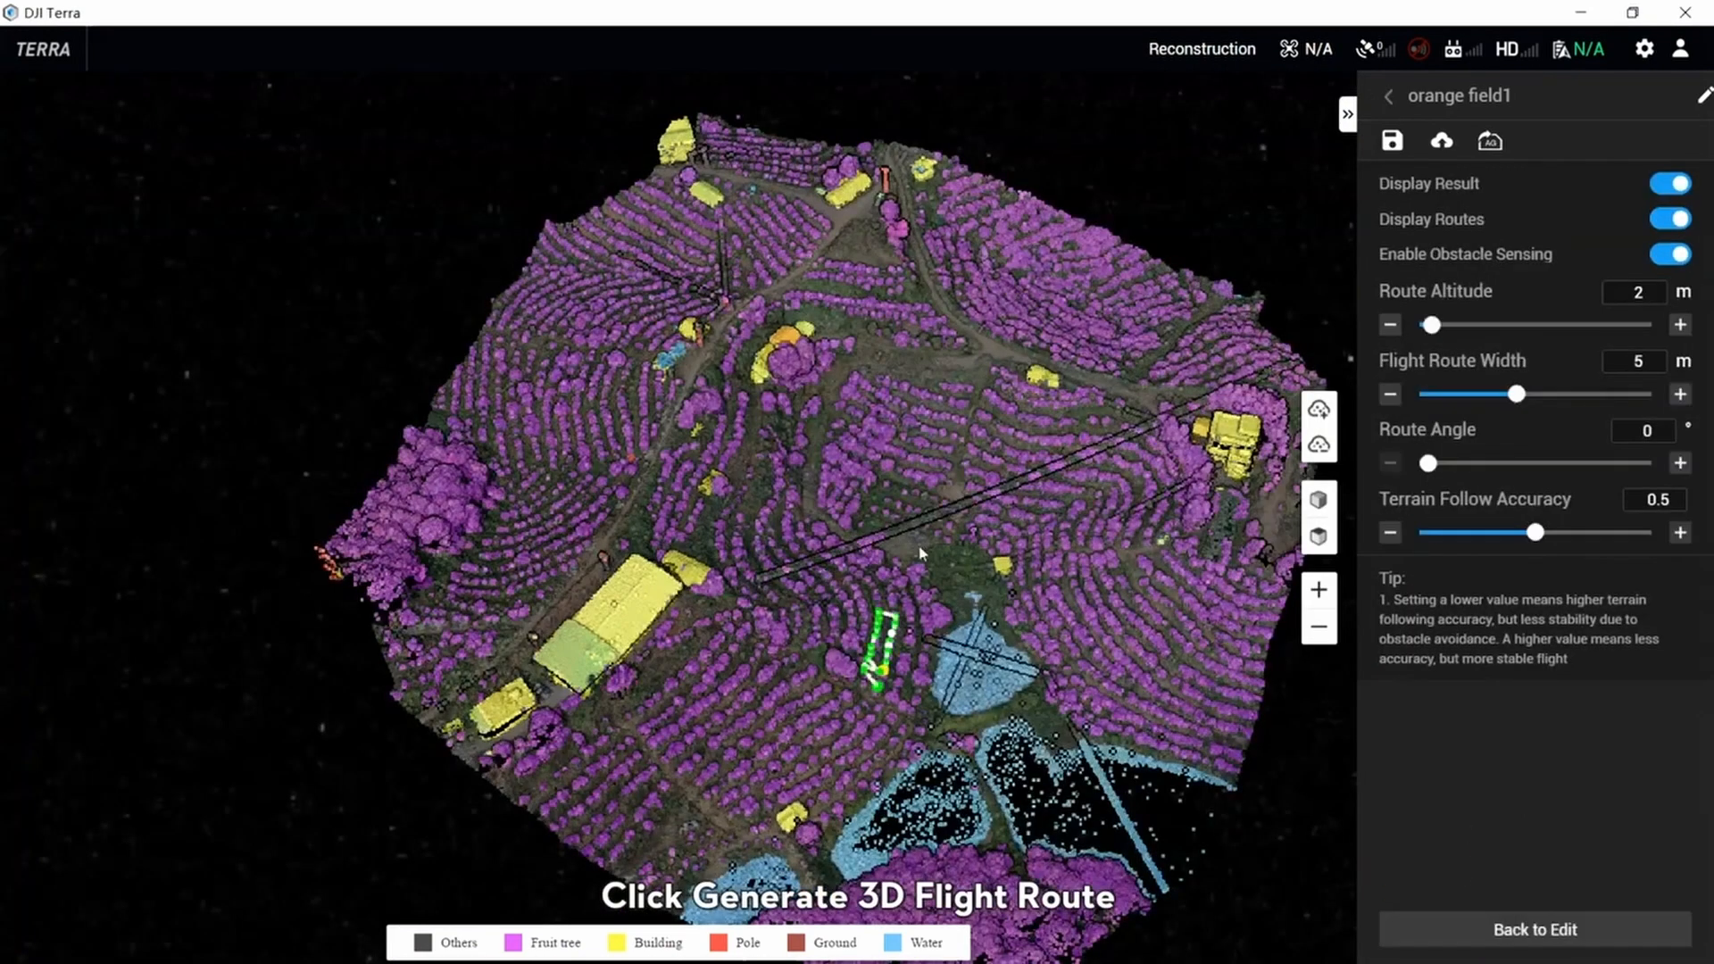
pyautogui.scroll(8, 912, 648)
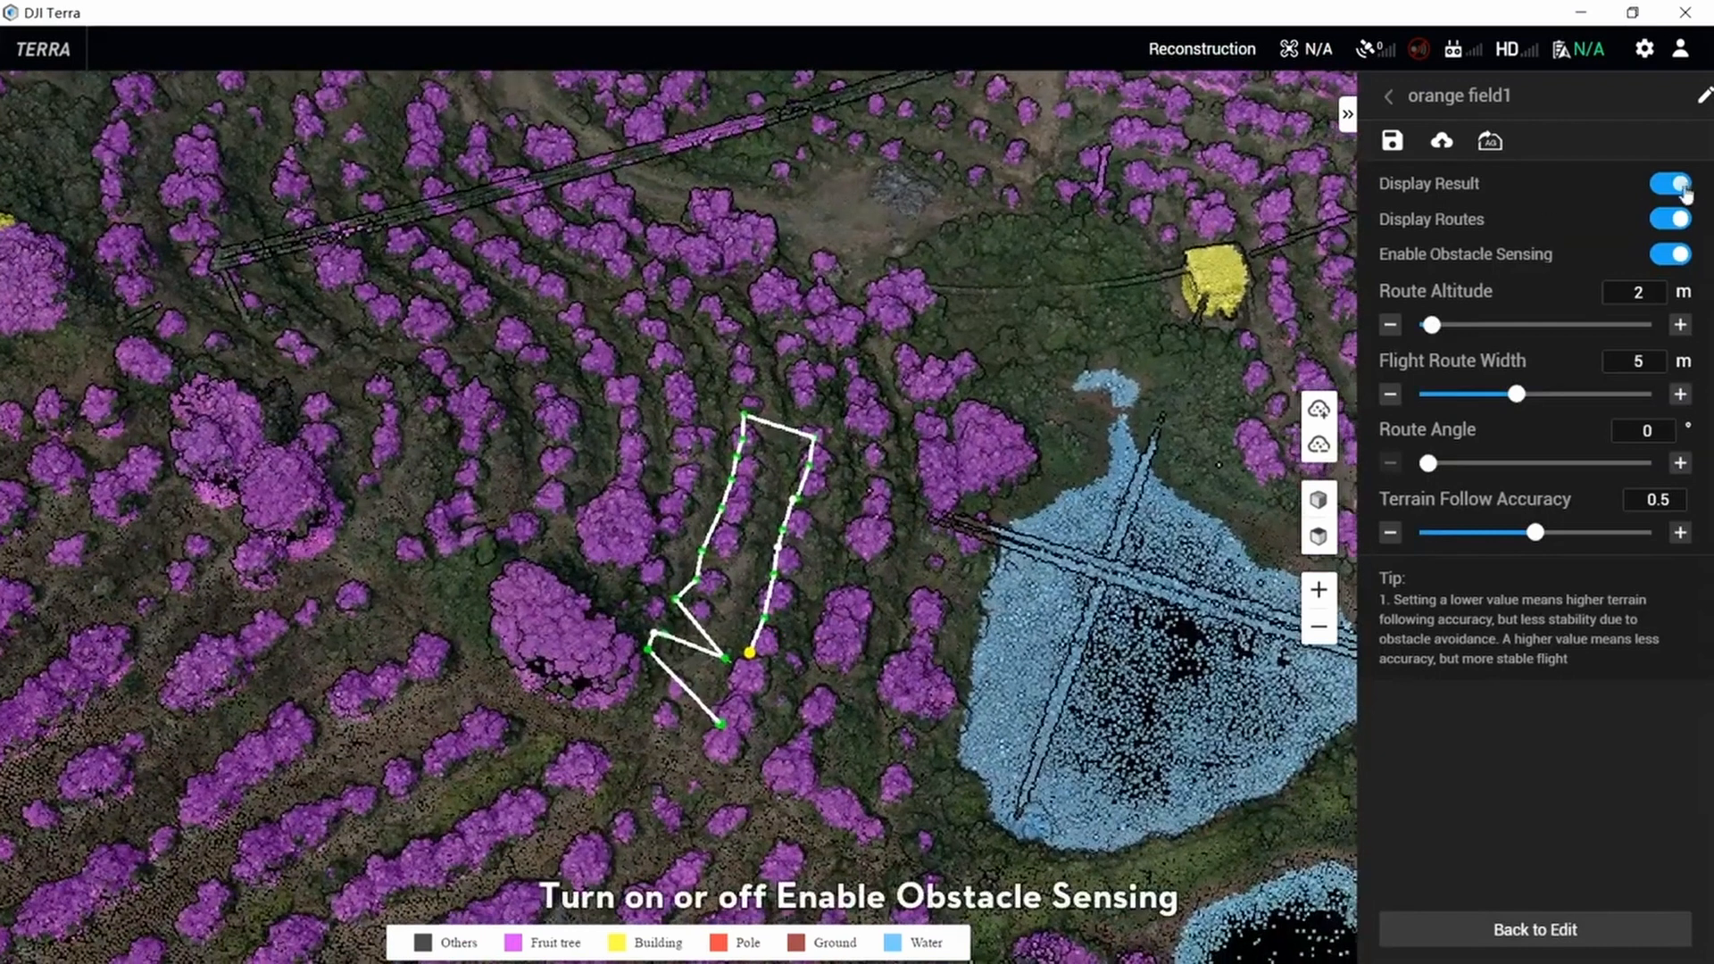
pyautogui.click(1673, 257)
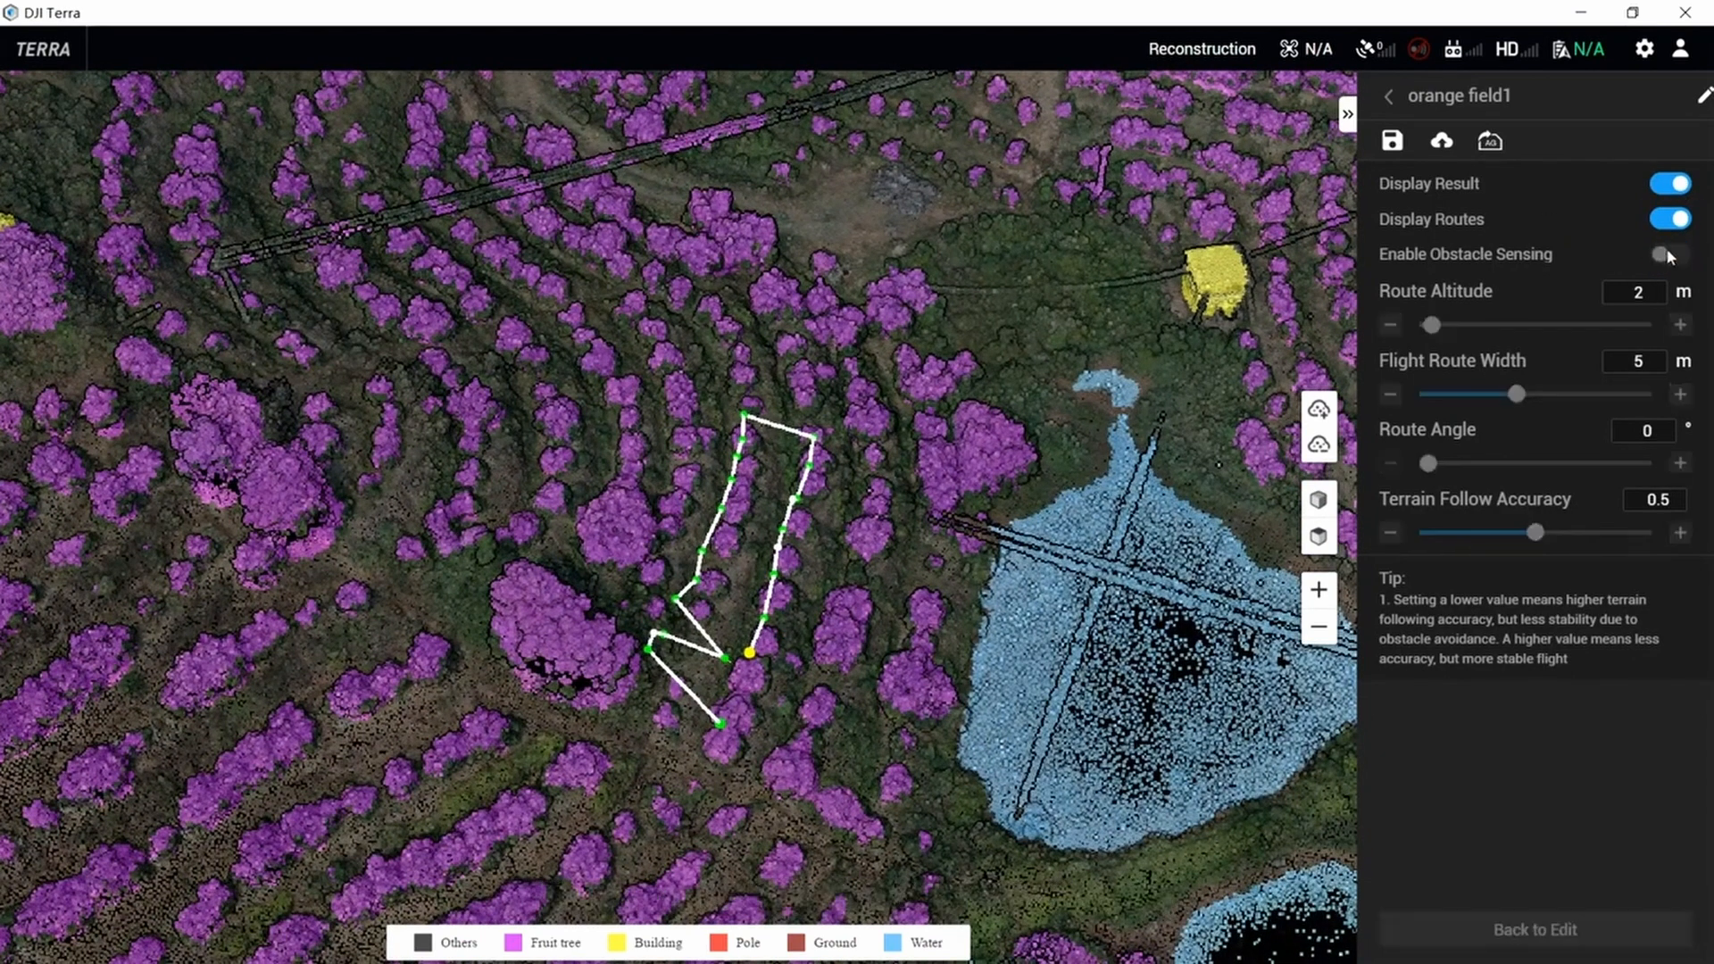
pyautogui.click(1676, 257)
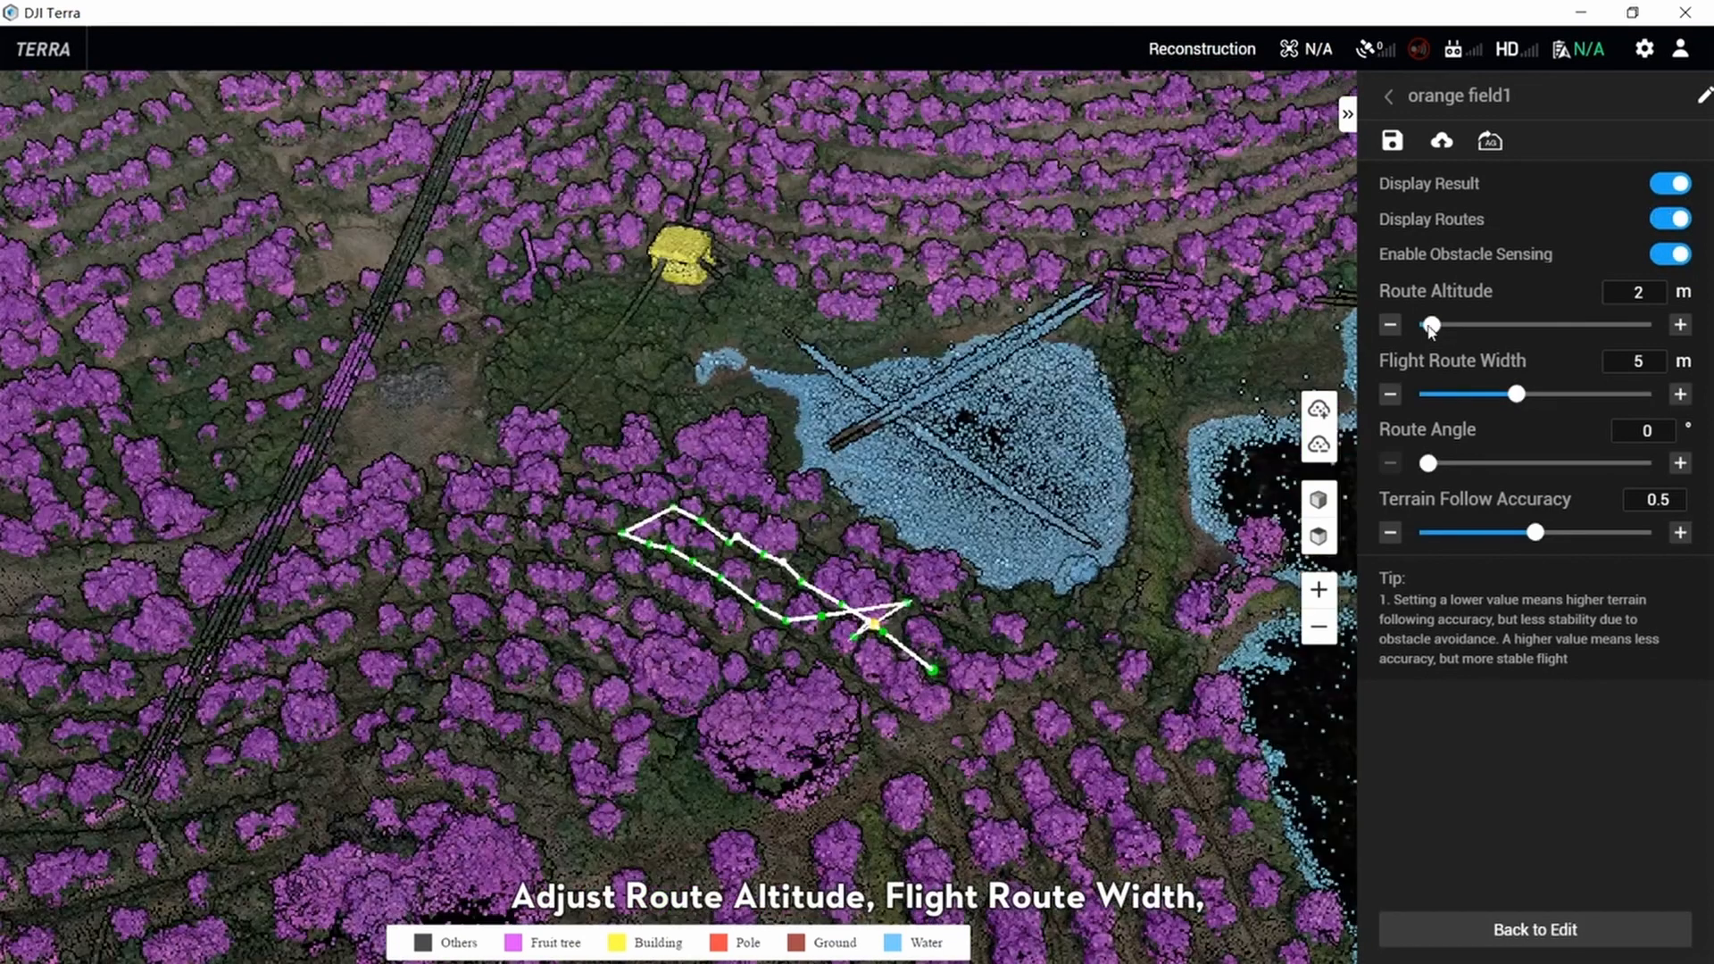
# - Keep the route altitude at 2 m, set the route angle to 0° and reduce the flight route width
pyautogui.moveTo(1431, 325); pyautogui.dragTo(1433, 328)
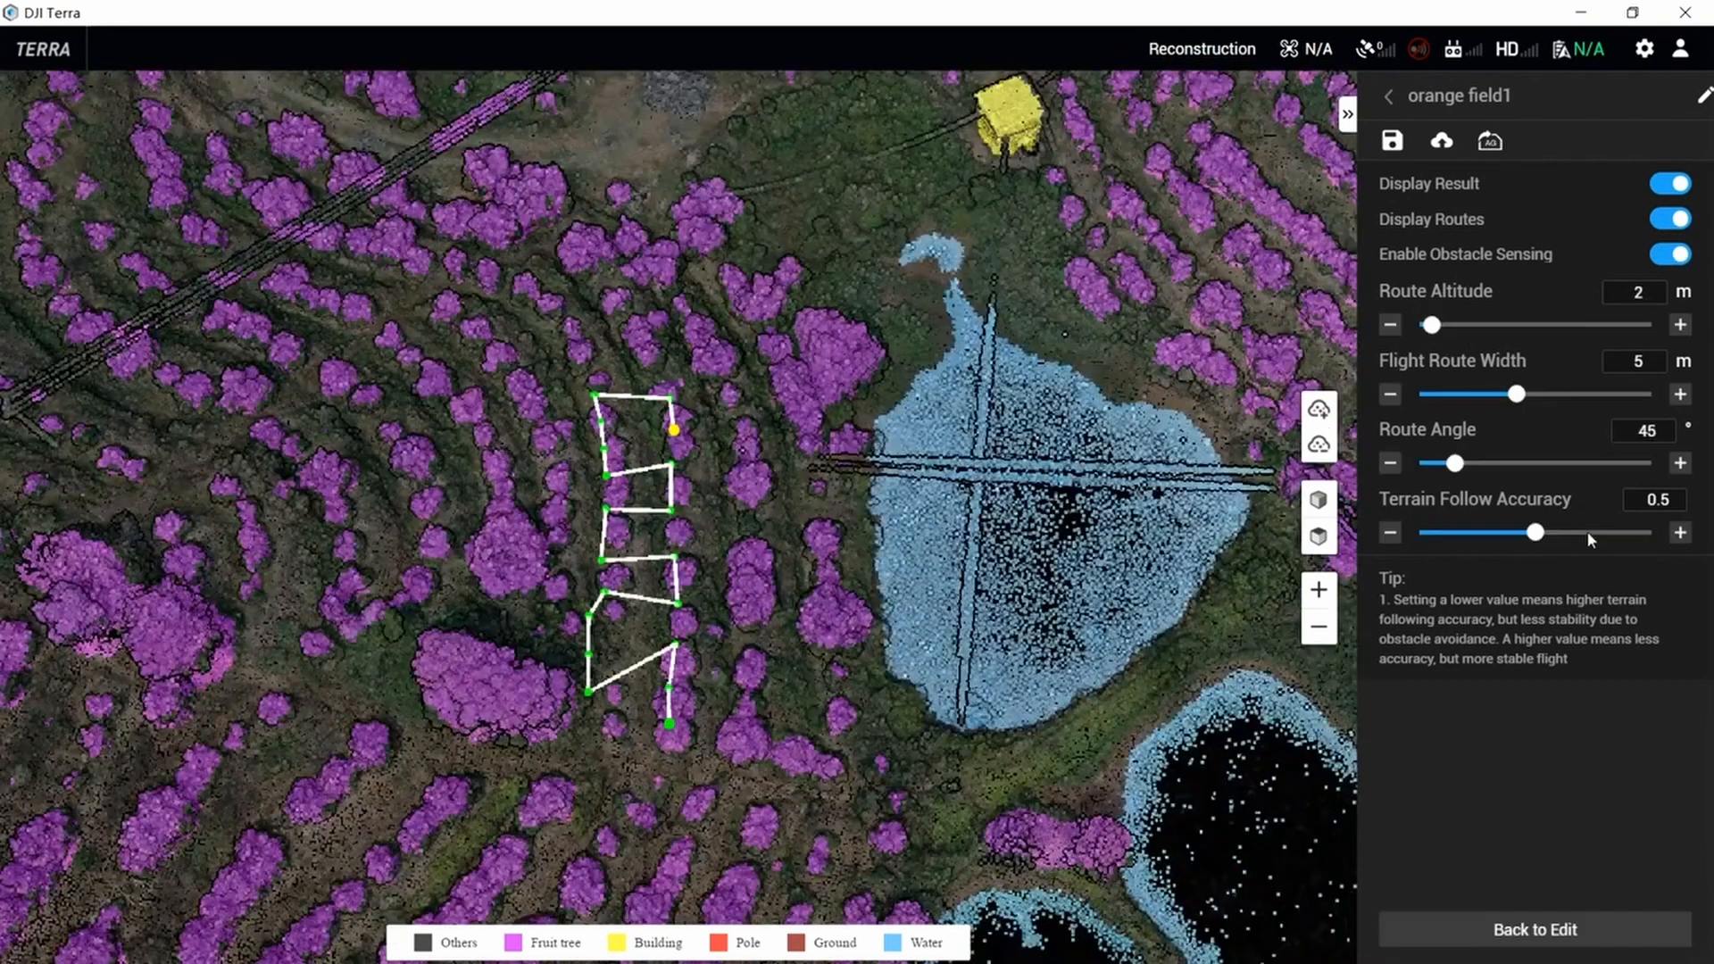
pyautogui.moveTo(1457, 467); pyautogui.dragTo(1426, 465)
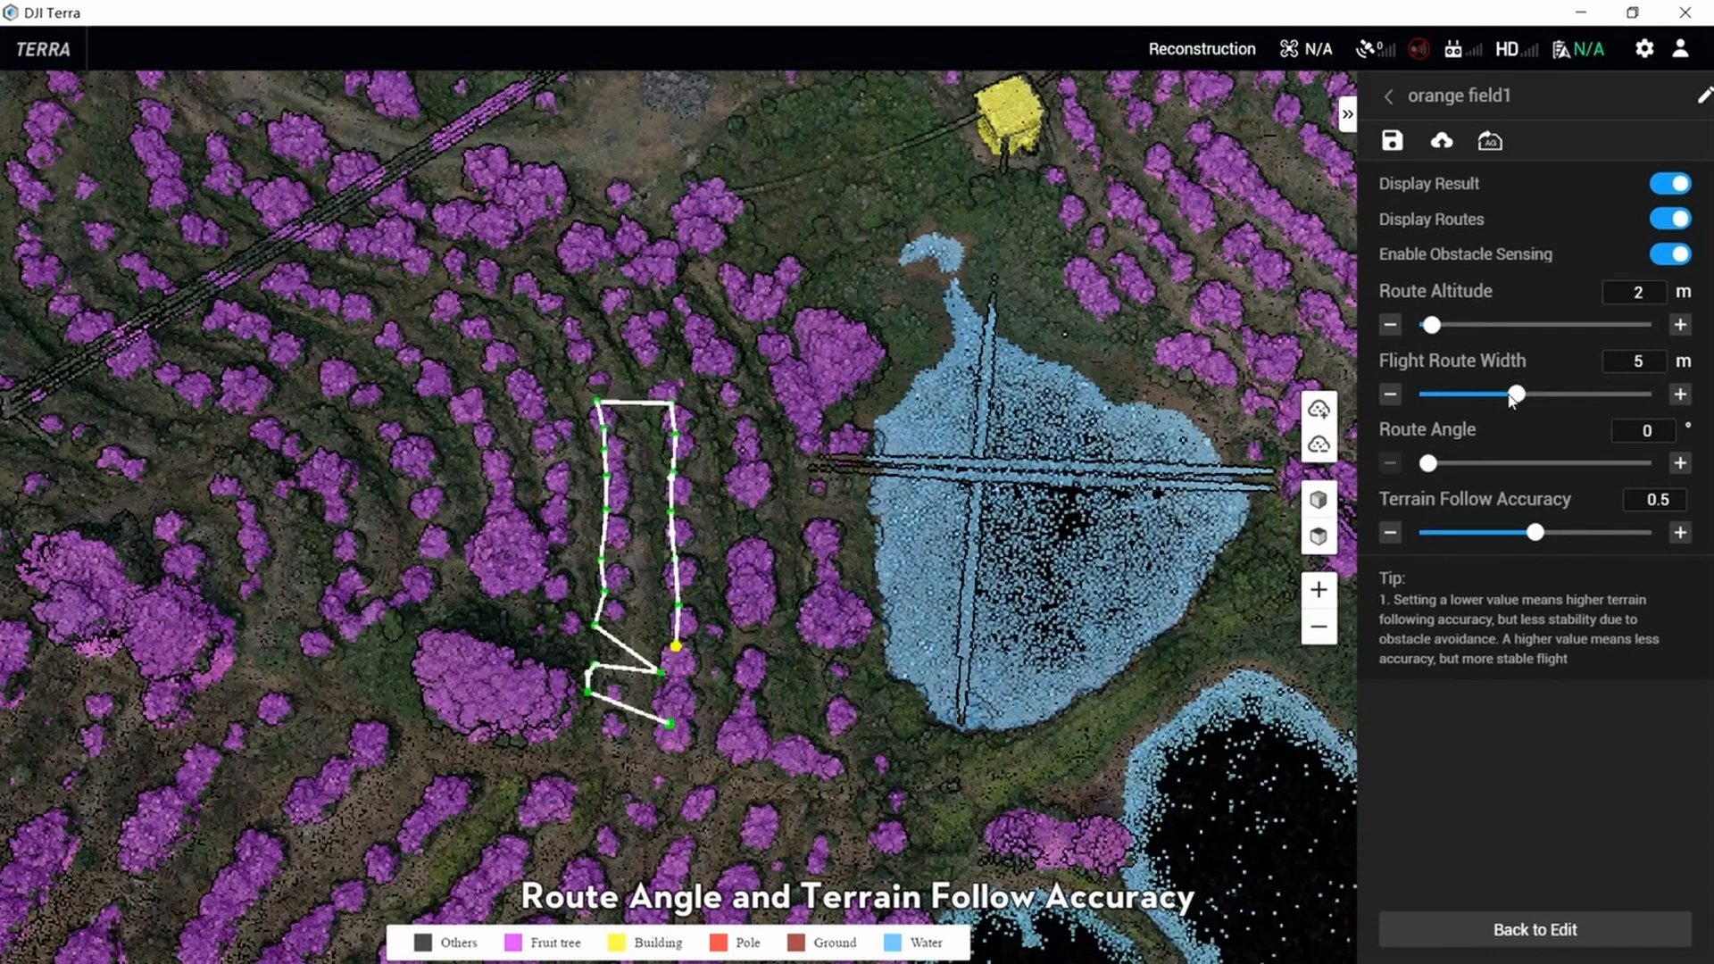
pyautogui.moveTo(1512, 400); pyautogui.dragTo(1447, 406)
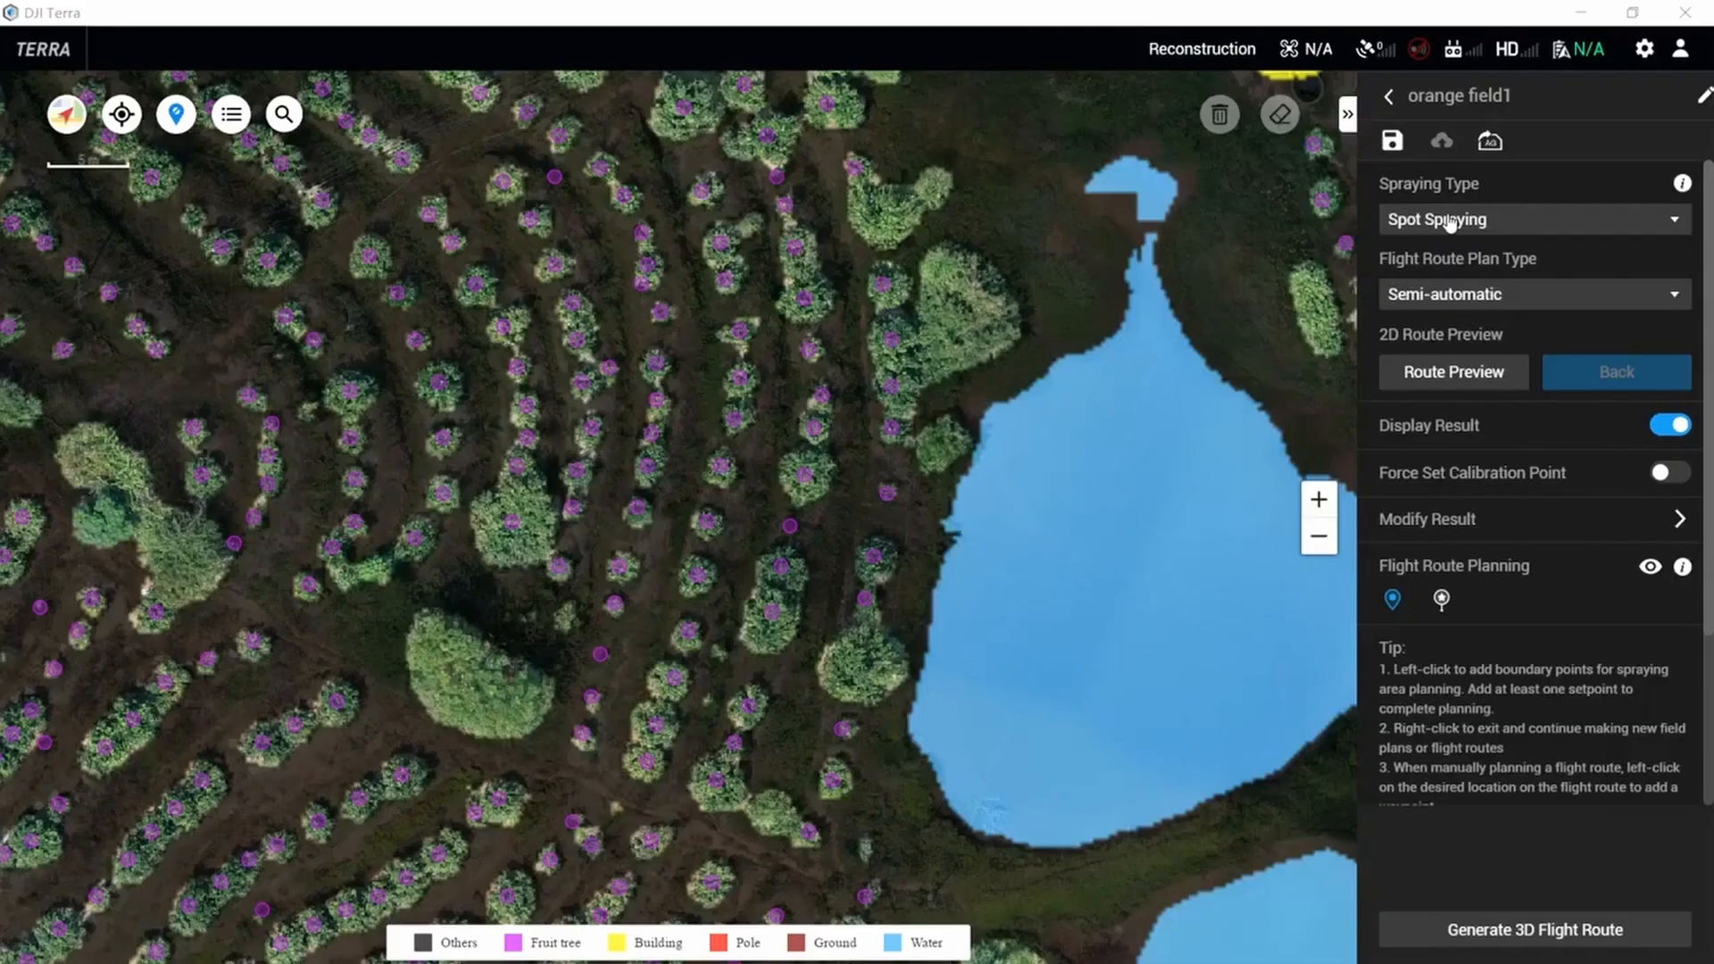
# - Keep Spot Spraying as the spraying type and set the flight route plan type to Semi-automatic
pyautogui.click(1452, 221)
pyautogui.click(1457, 287)
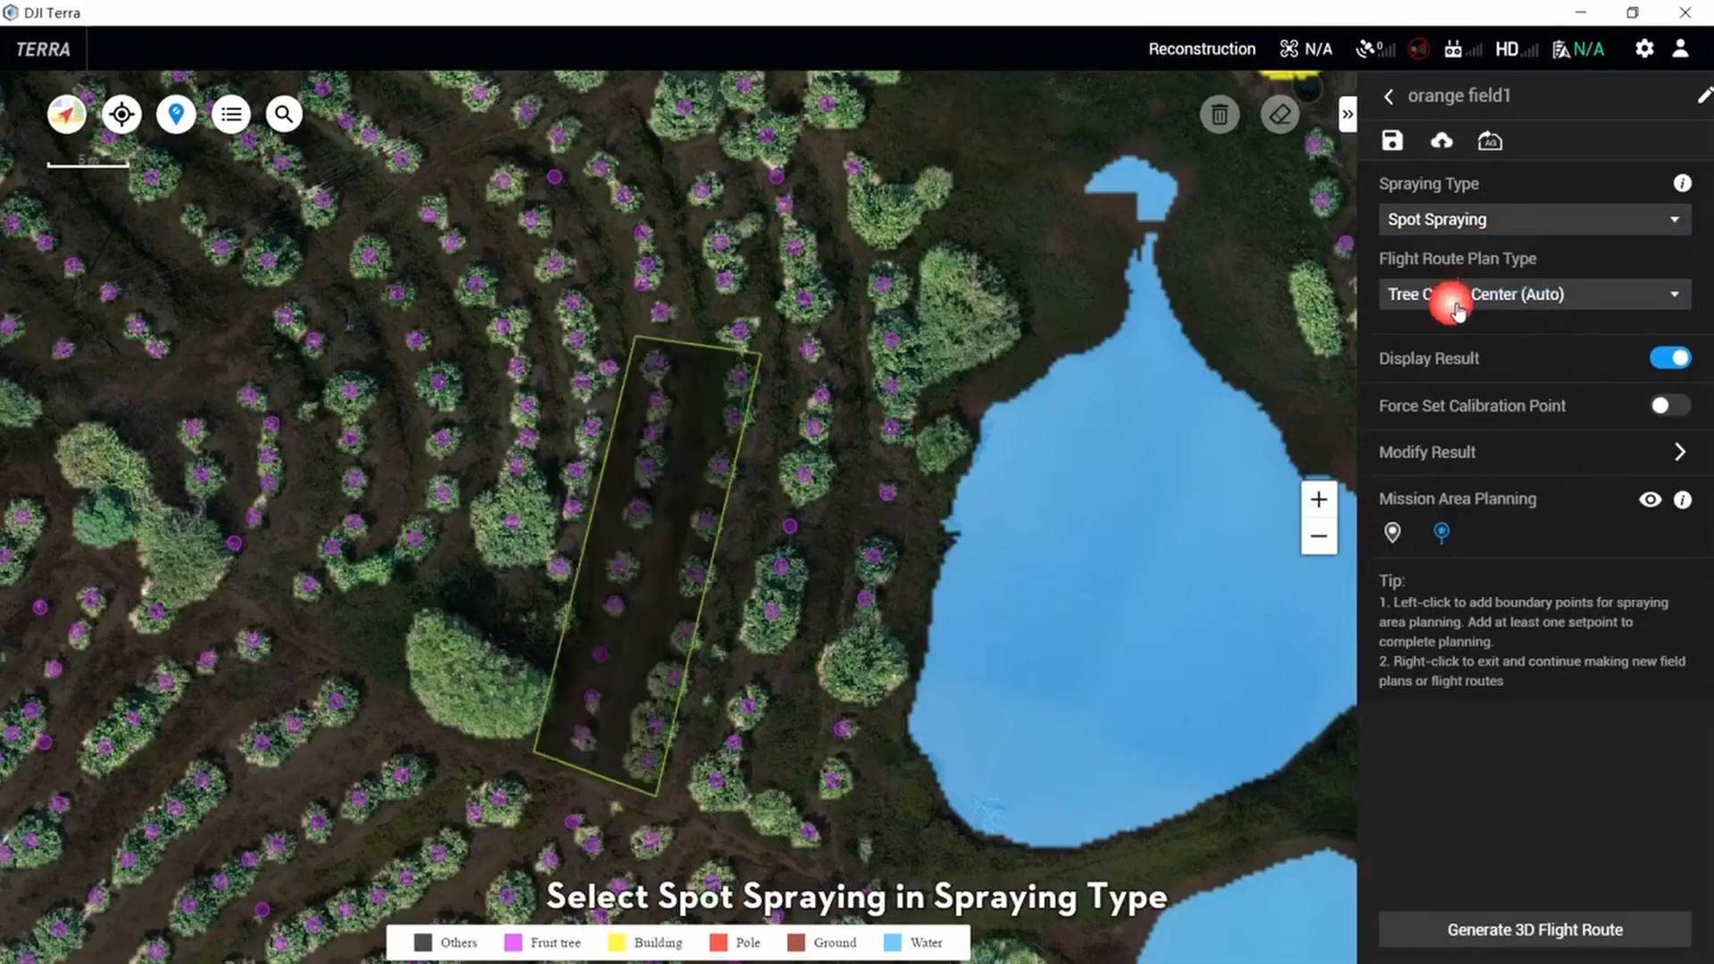
pyautogui.click(1470, 304)
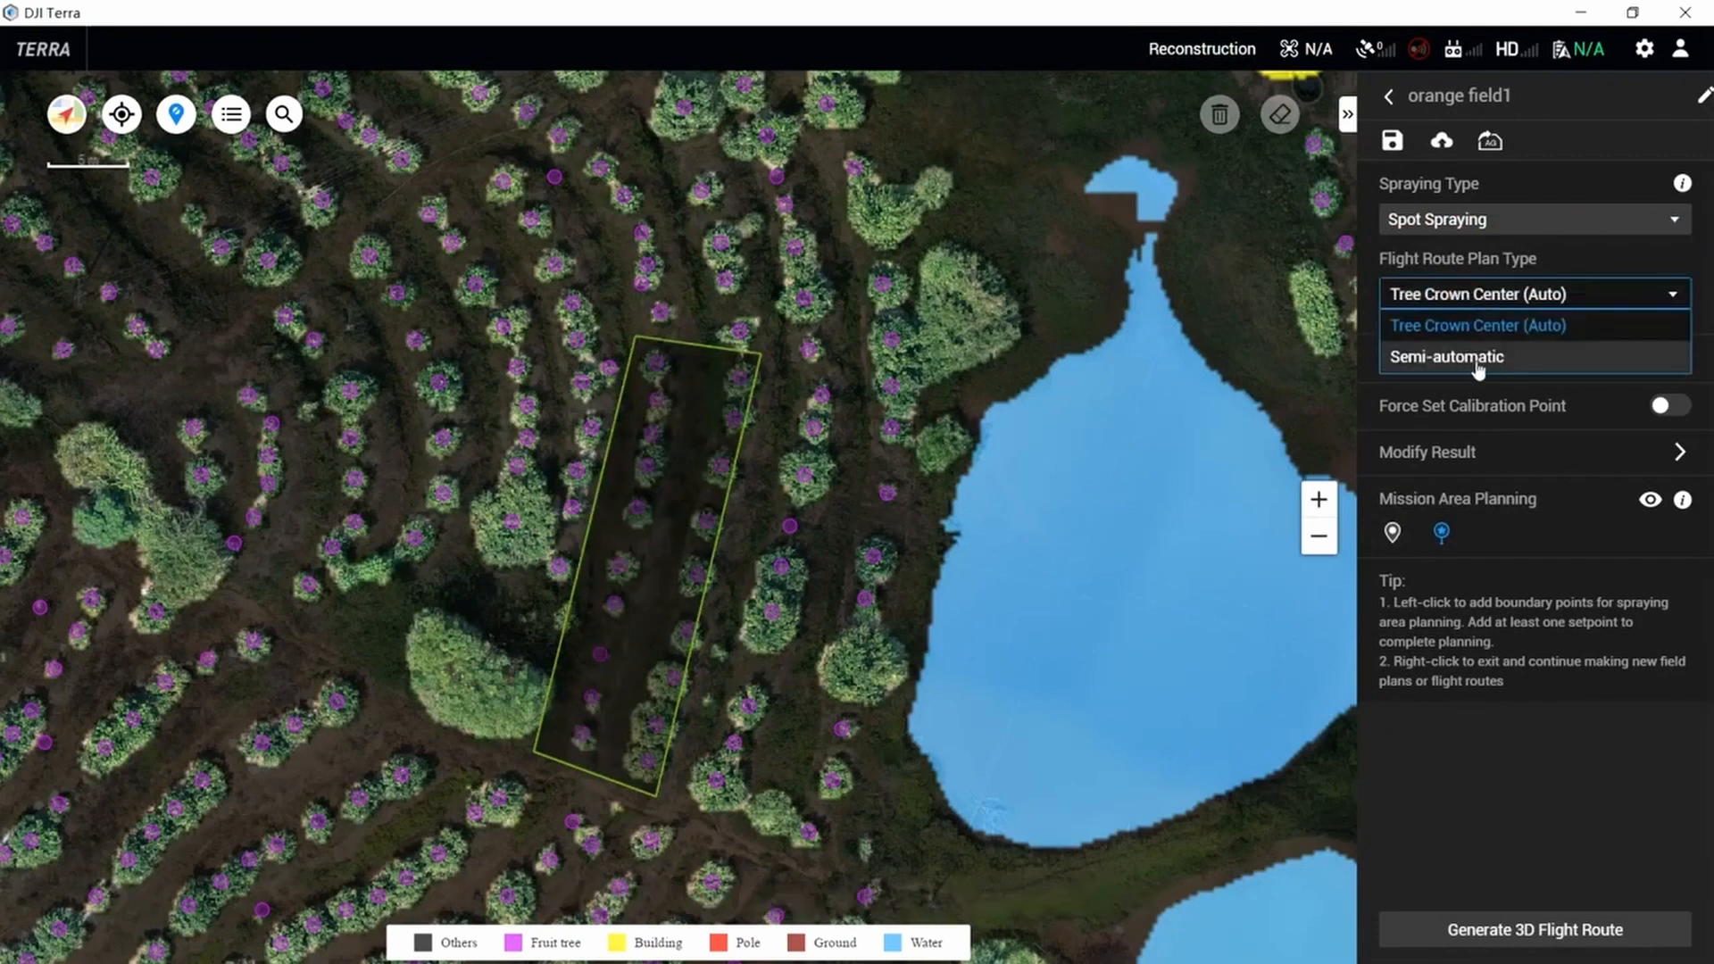
pyautogui.click(1468, 356)
# - Place nine waypoints running down, up and down three neighbouring tree rows west of the pond, starting at the westernmost row's north end
pyautogui.click(656, 402)
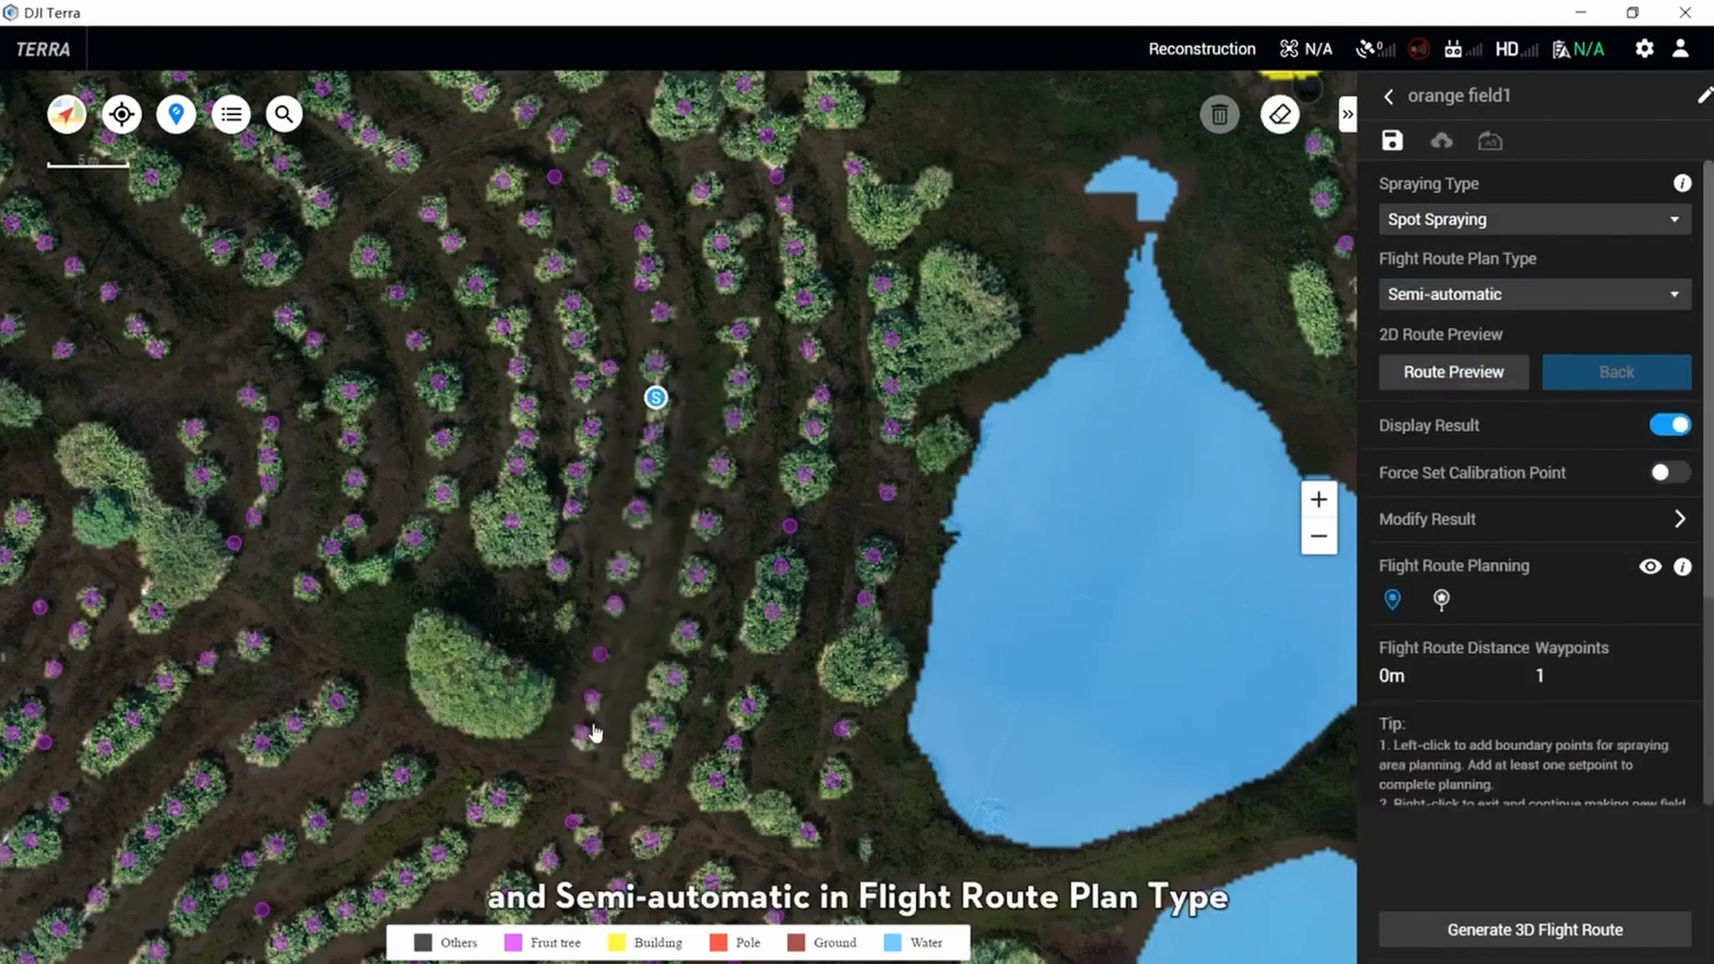
pyautogui.click(621, 562)
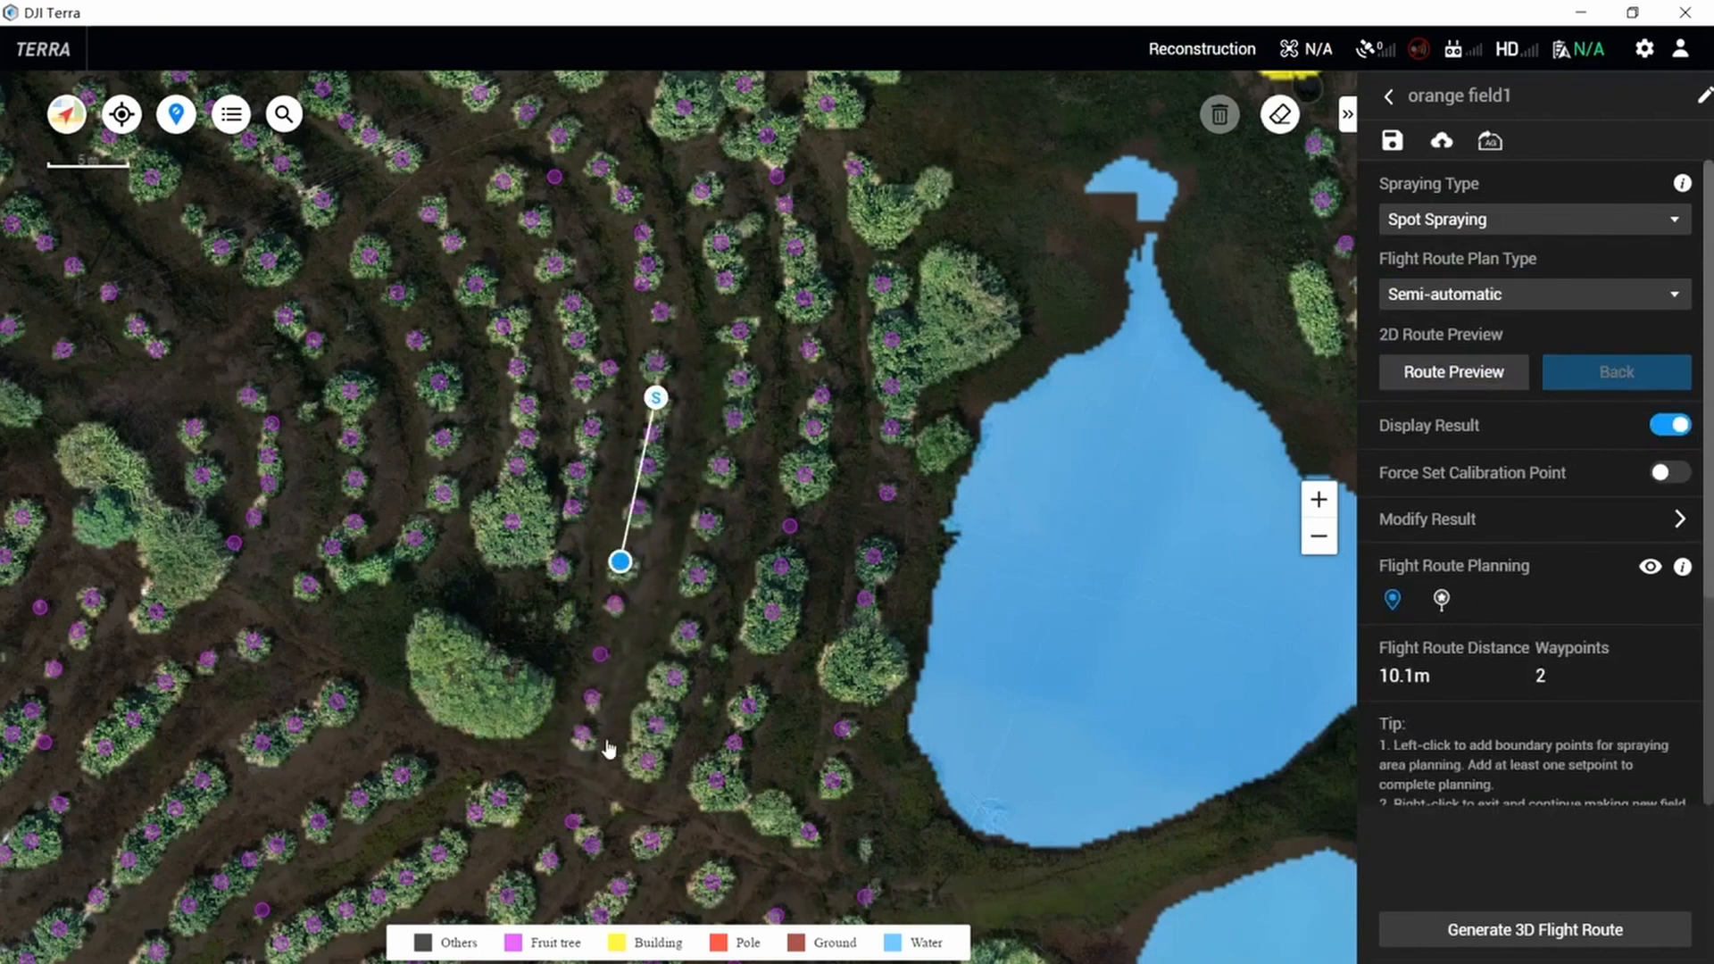
pyautogui.click(576, 728)
pyautogui.click(649, 758)
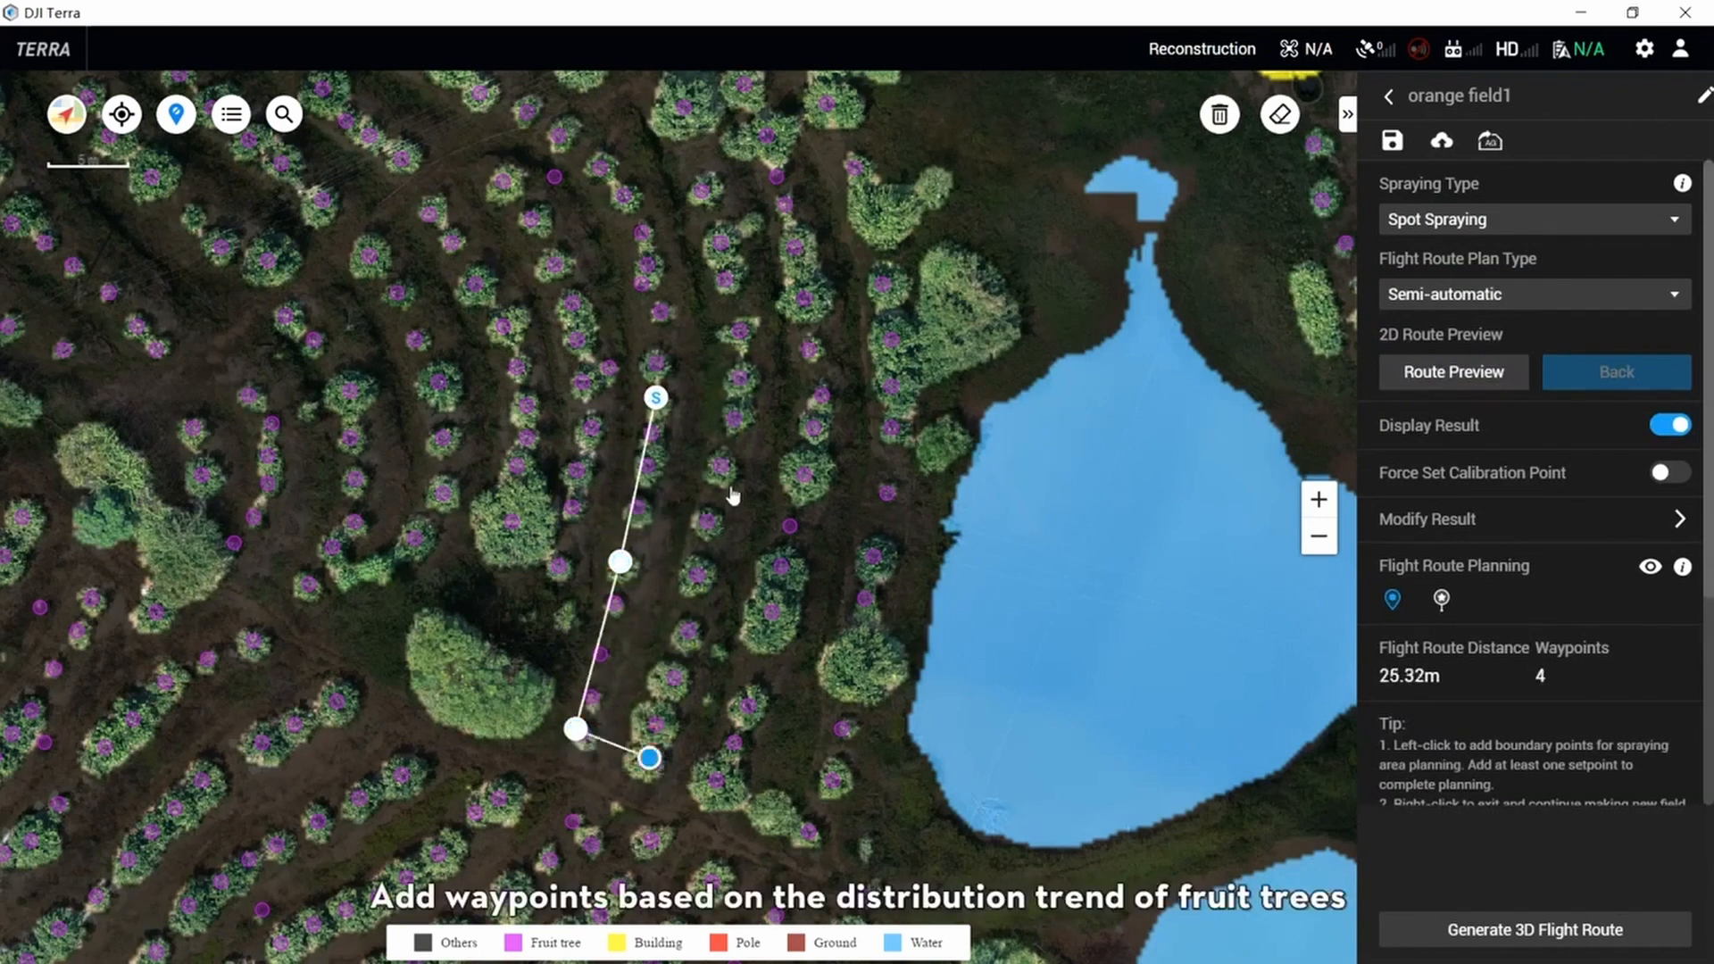
pyautogui.click(706, 515)
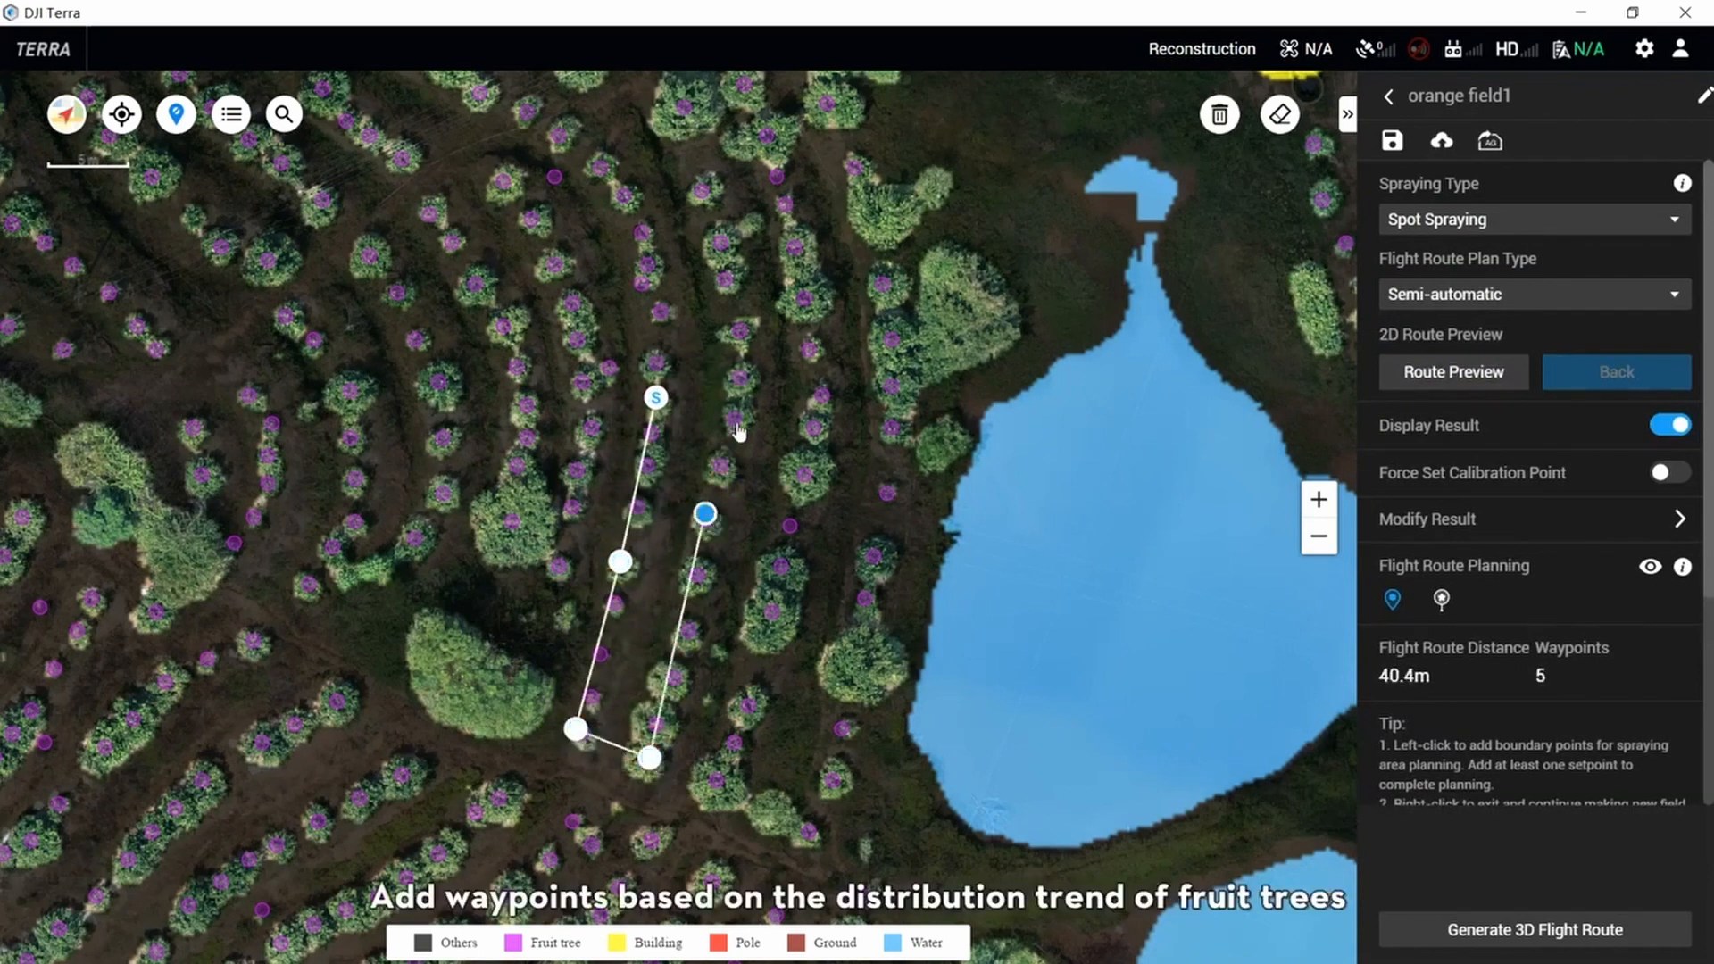
pyautogui.click(737, 370)
pyautogui.click(822, 392)
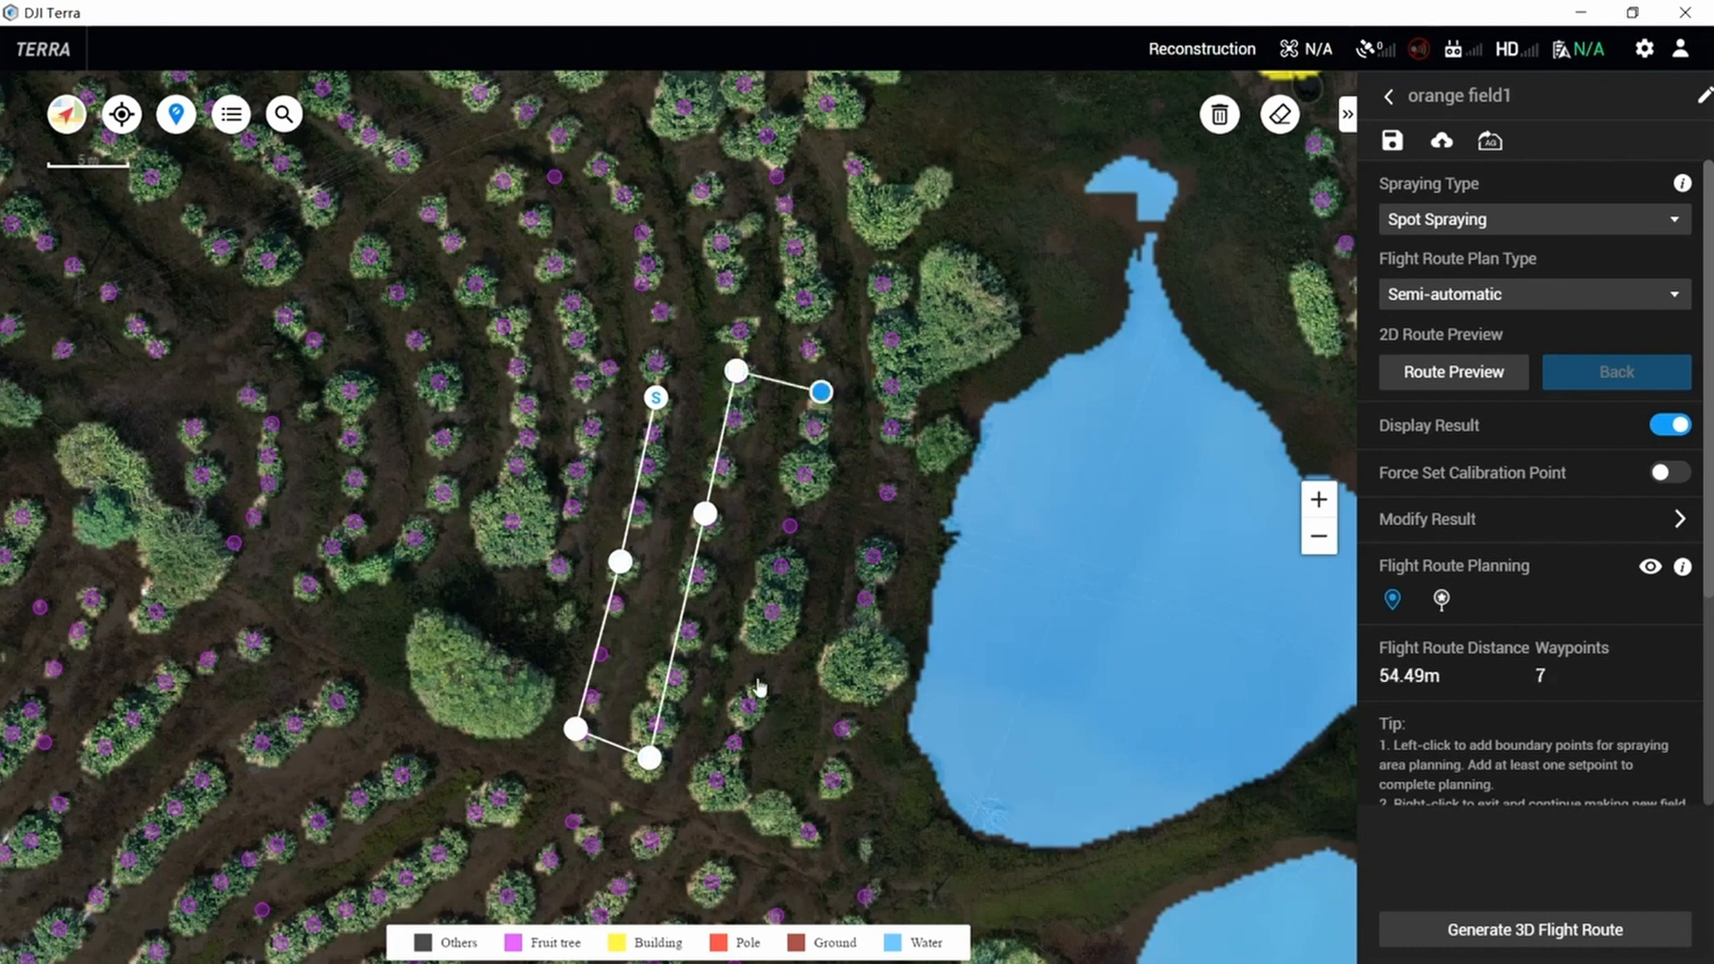
pyautogui.click(768, 604)
pyautogui.click(714, 778)
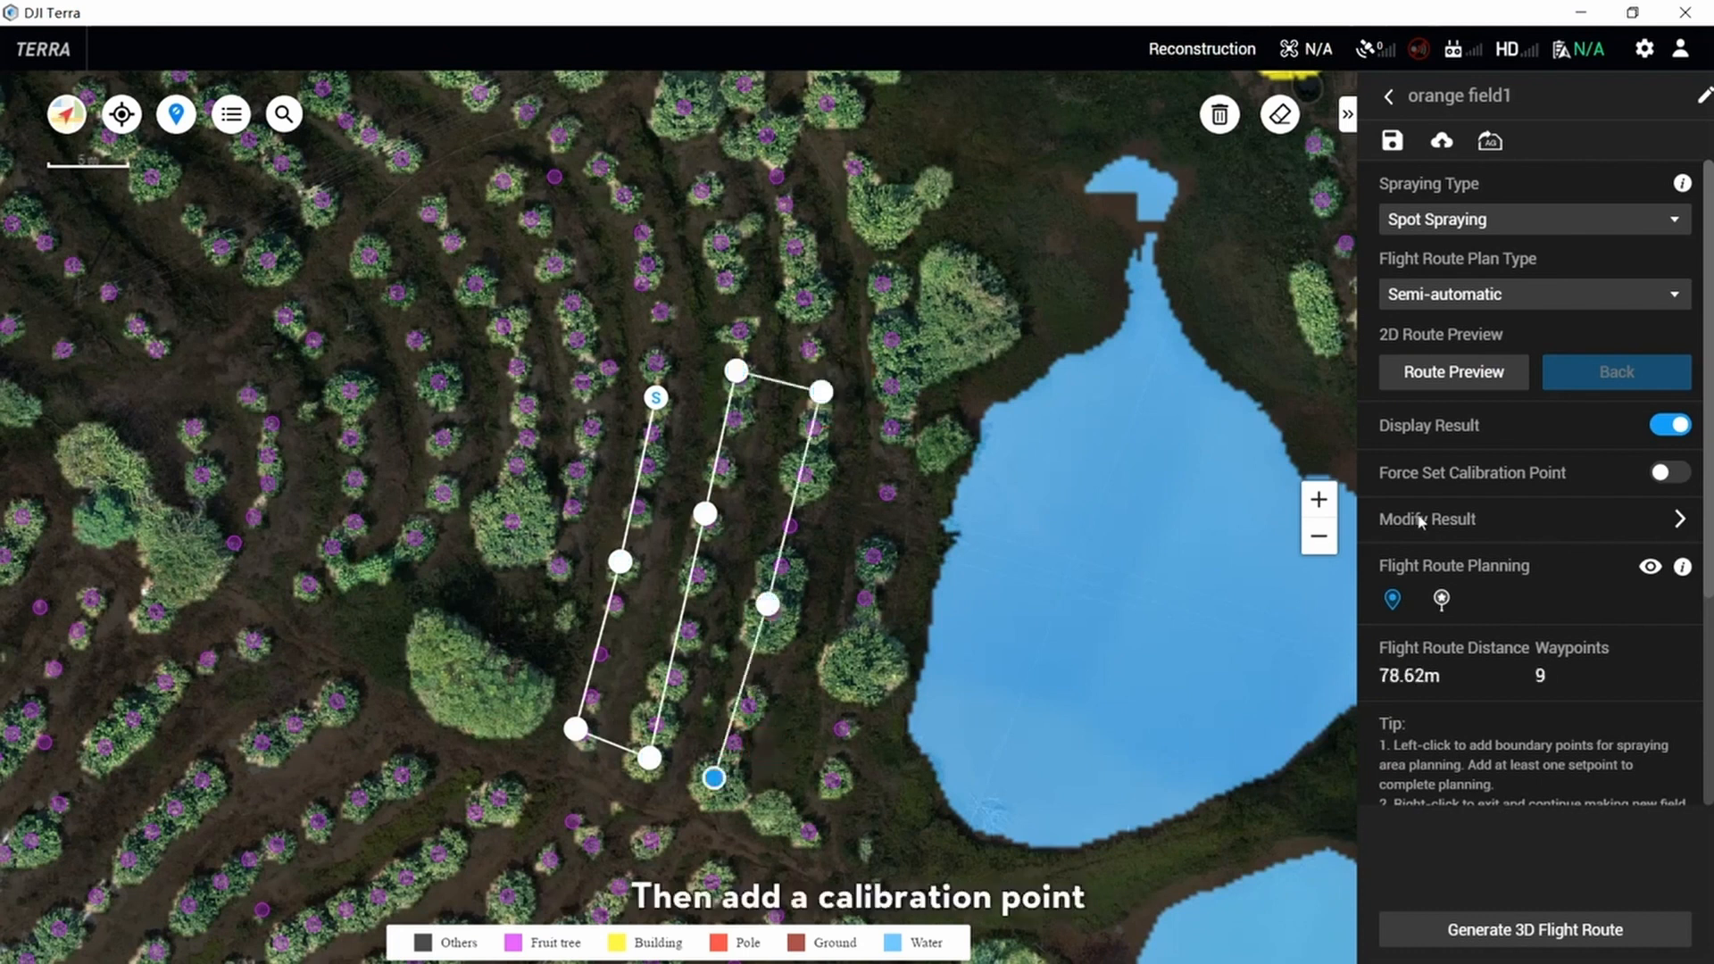
# - Add a calibration point on the open track between the south ends of the second and third planned rows
pyautogui.click(1441, 599)
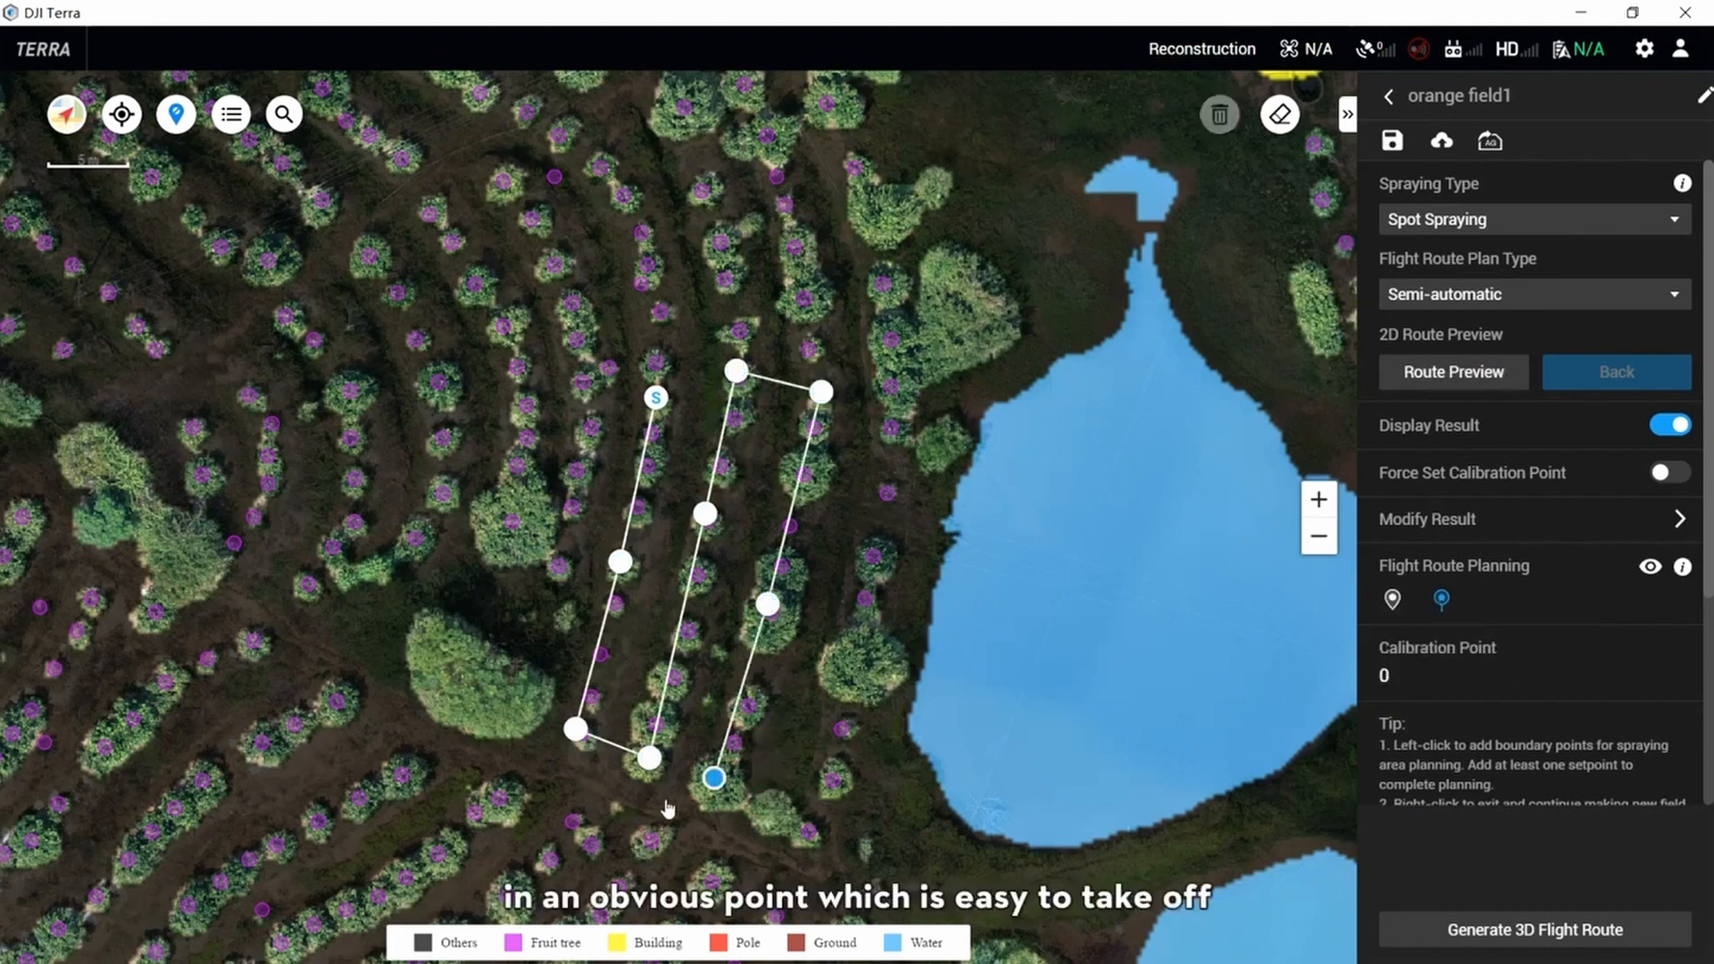
pyautogui.scroll(2, 652, 804)
pyautogui.moveTo(693, 821); pyautogui.dragTo(690, 716)
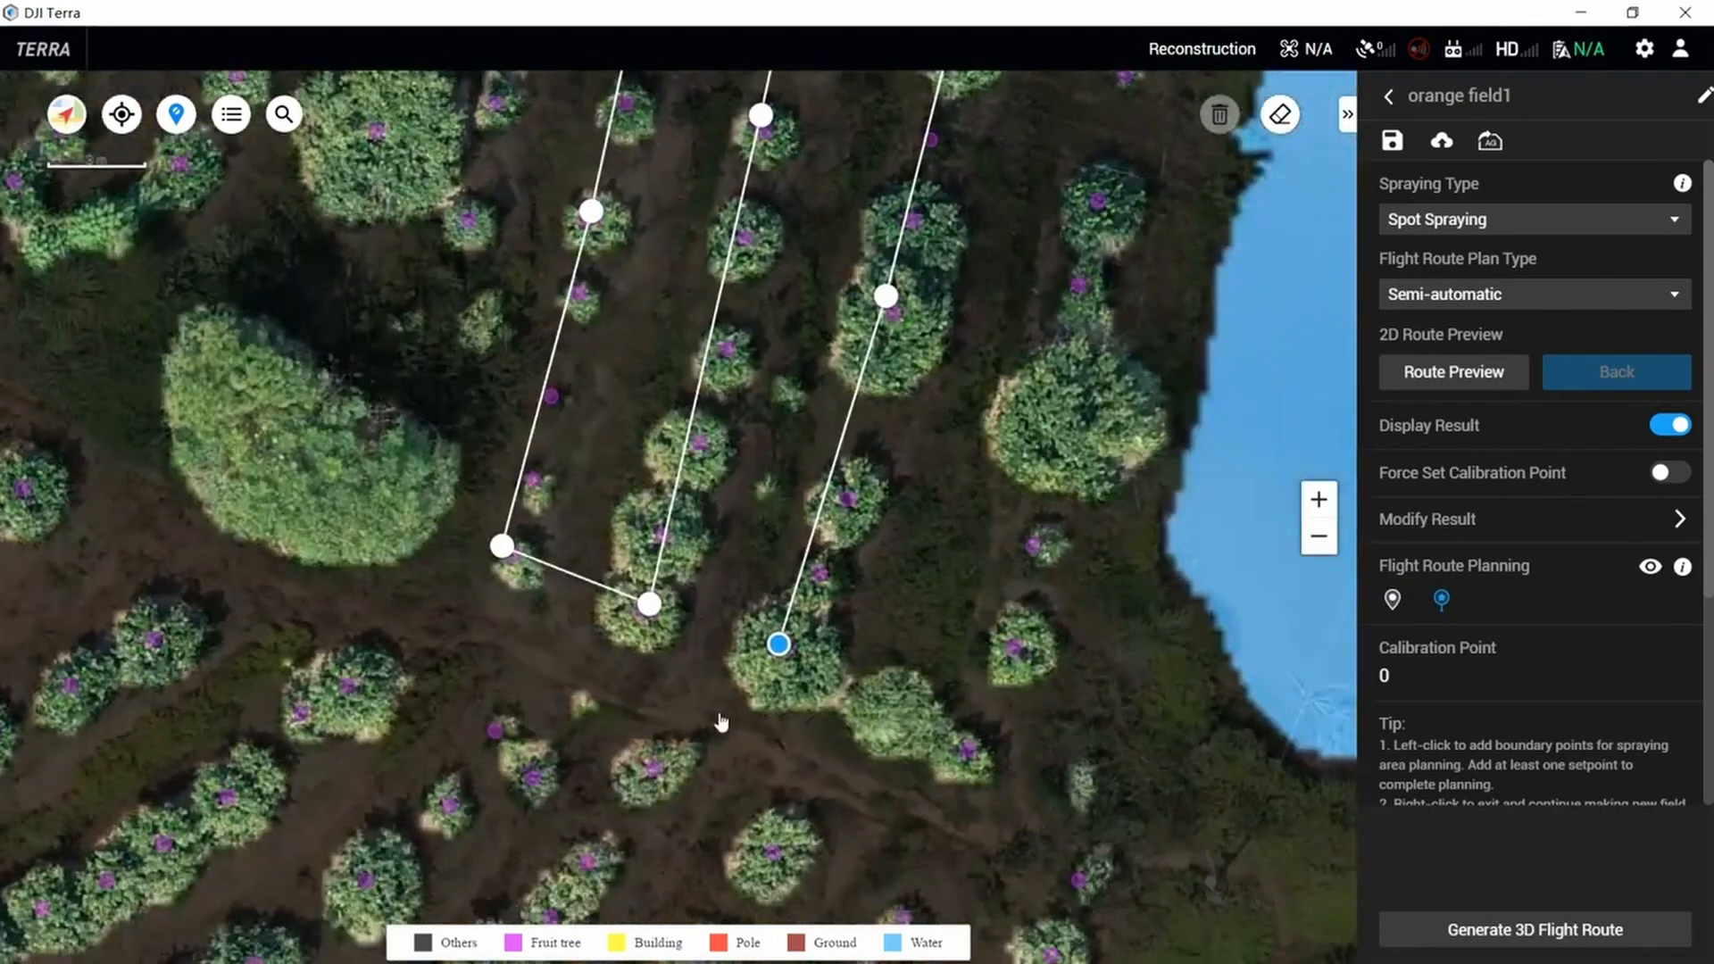
pyautogui.click(694, 699)
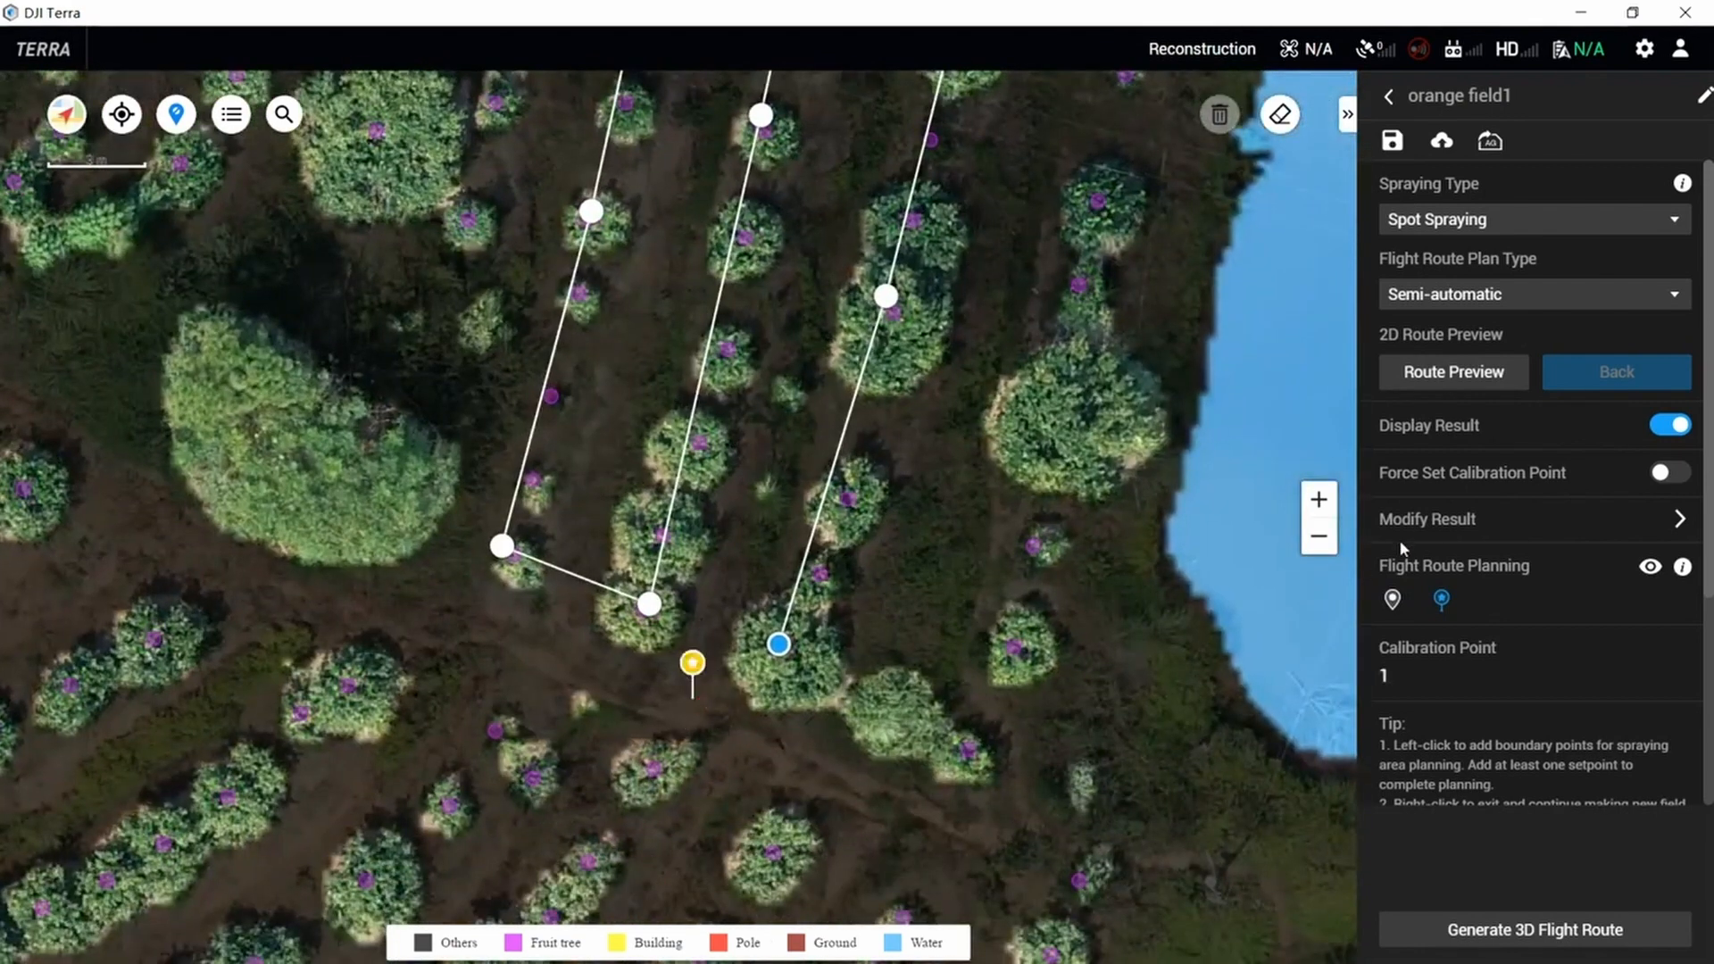
# - Preview the semi-automatic 2D route, check its waypoints against the tree crowns and return to route editing
pyautogui.click(1487, 375)
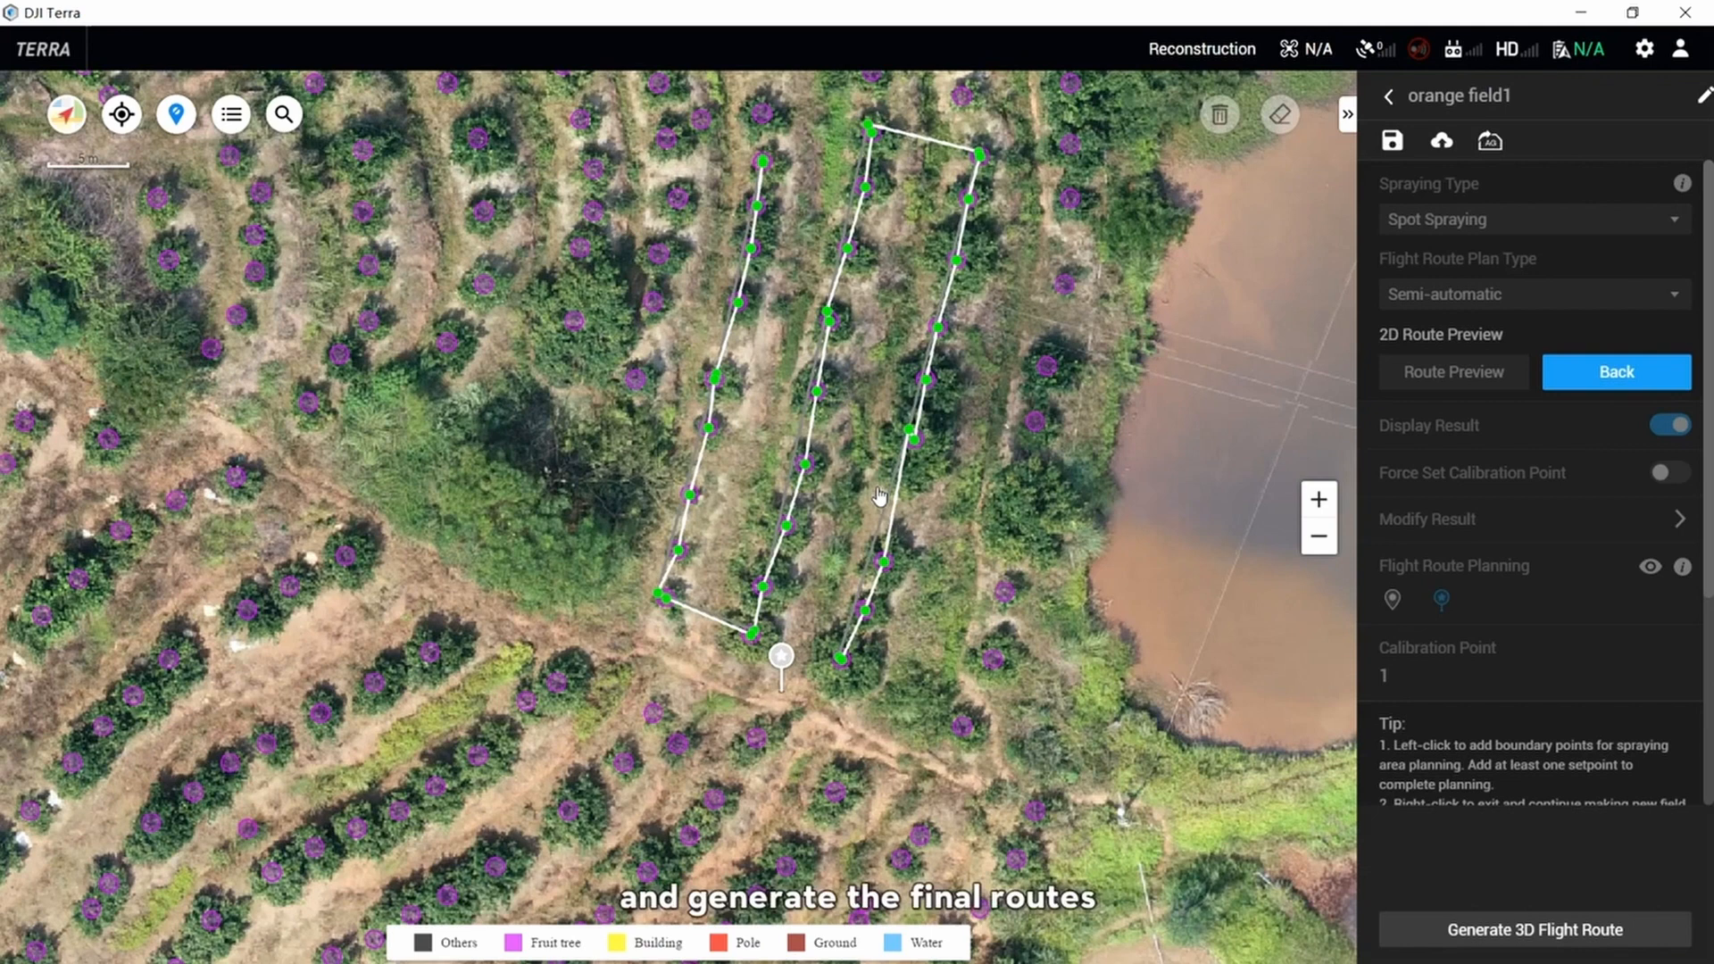
pyautogui.scroll(5, 879, 495)
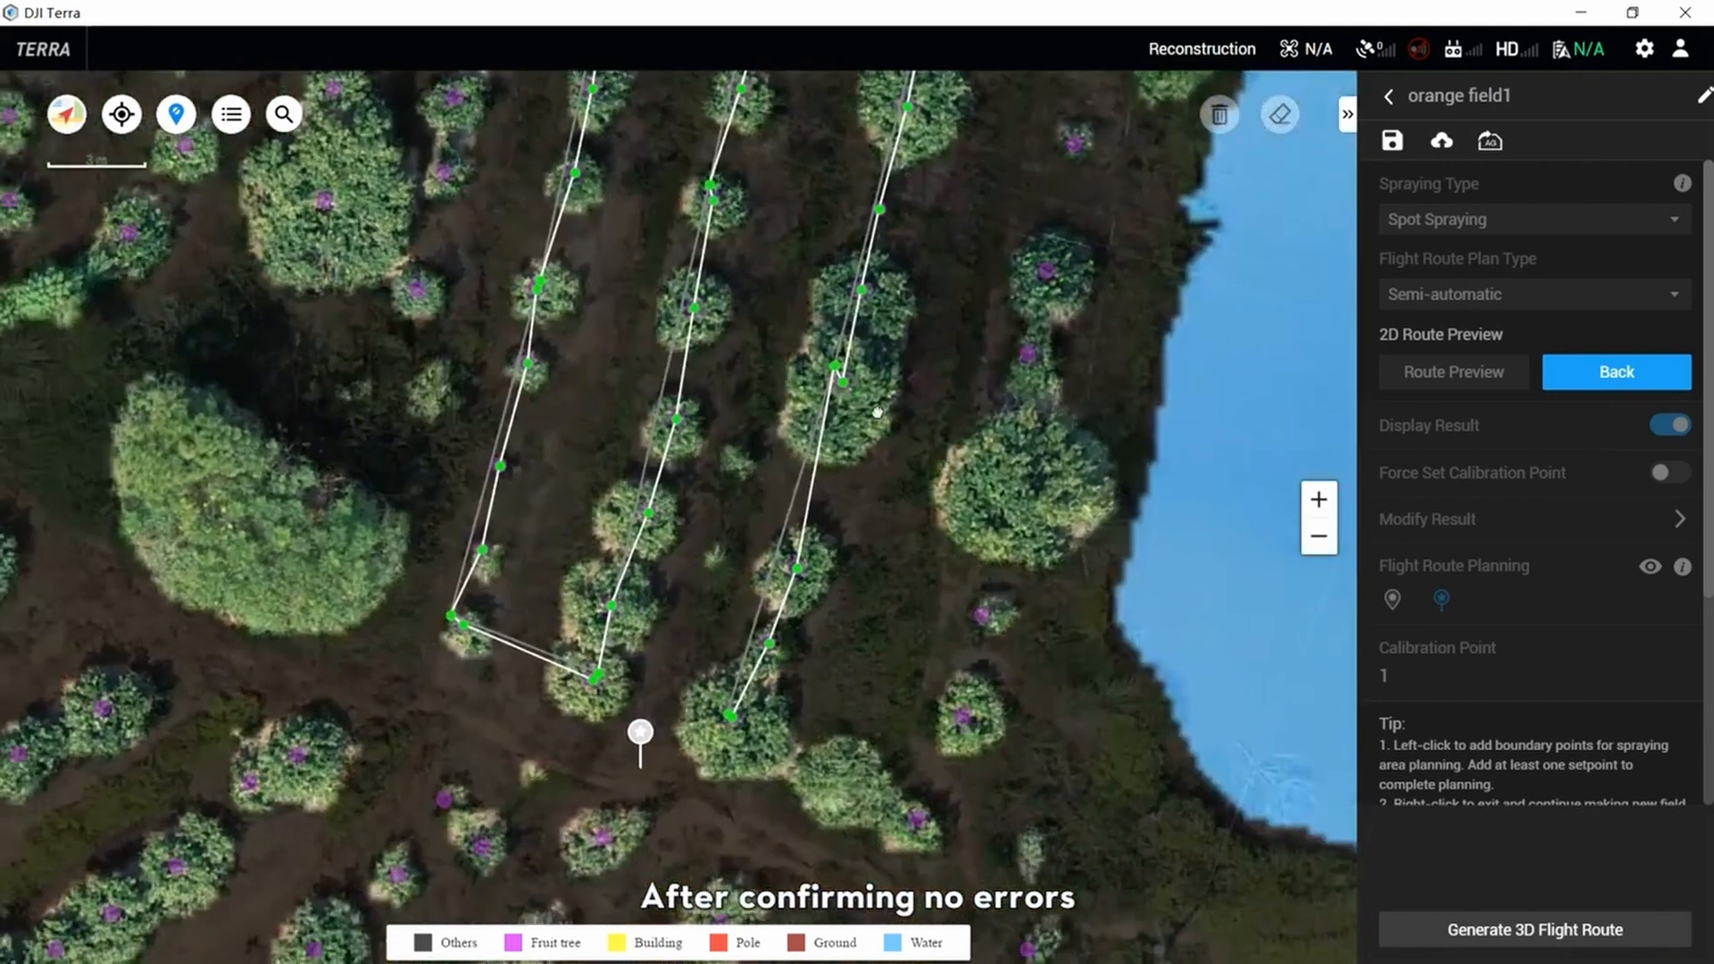
pyautogui.moveTo(878, 412); pyautogui.dragTo(864, 536)
pyautogui.click(1565, 375)
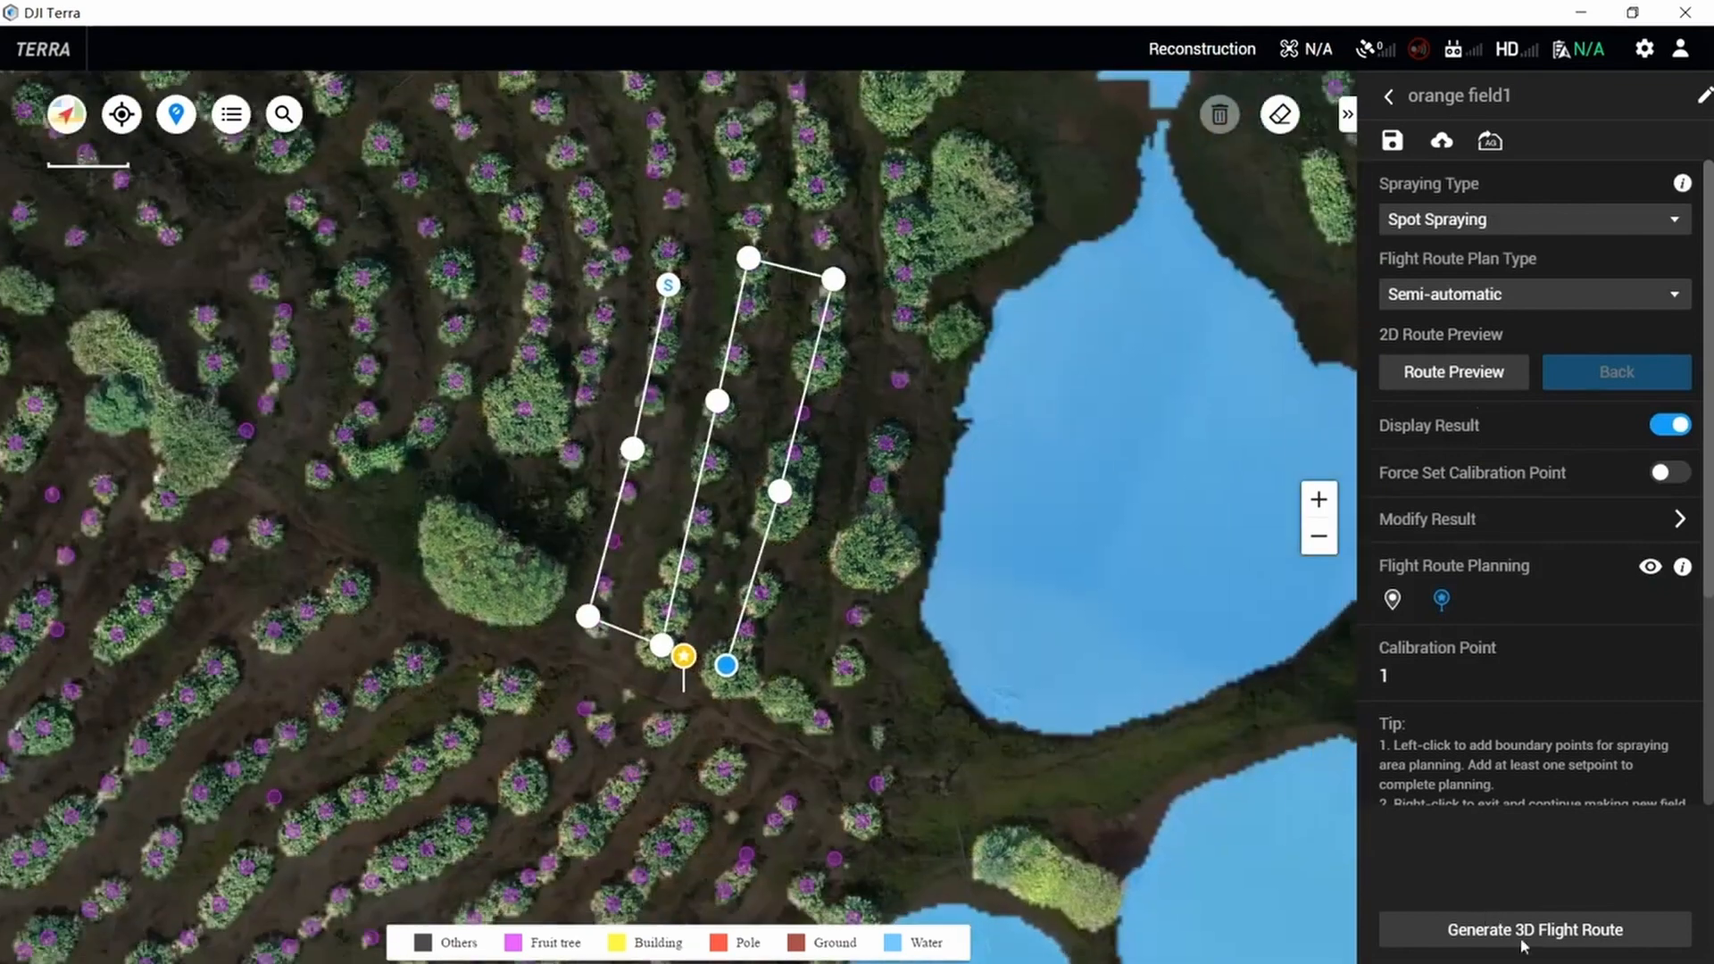
# - Generate the 3D flight route from the nine waypoints and switch obstacle sensing off and on again
pyautogui.click(1523, 929)
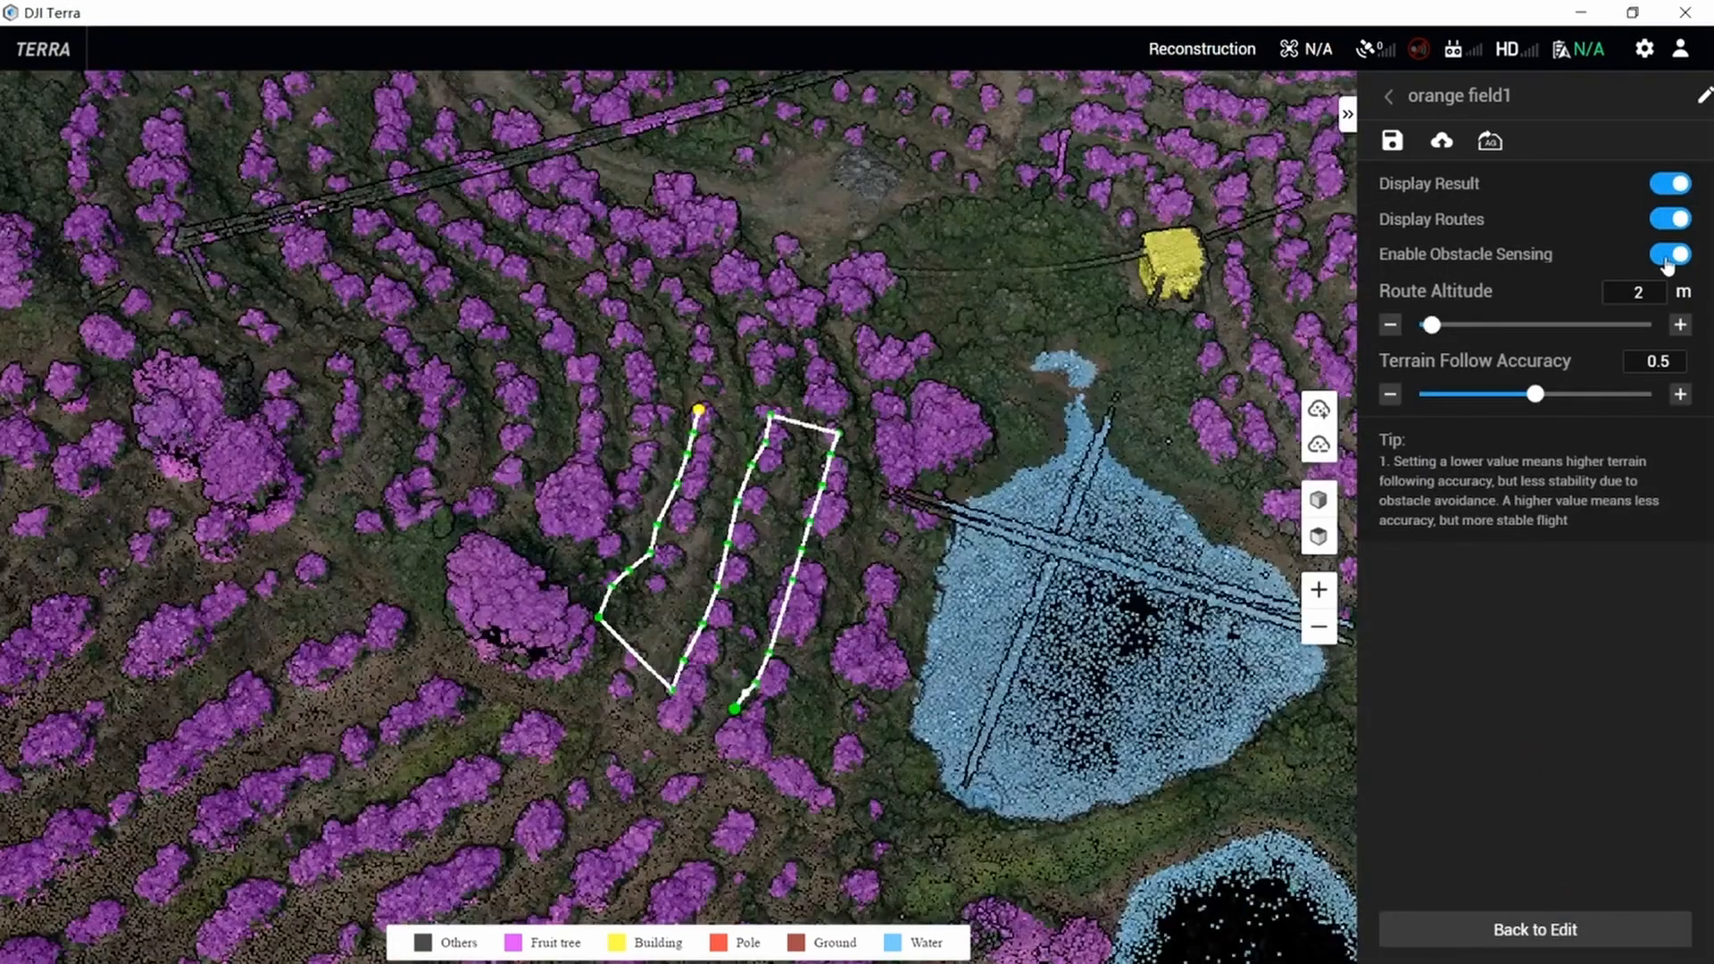
pyautogui.click(1668, 259)
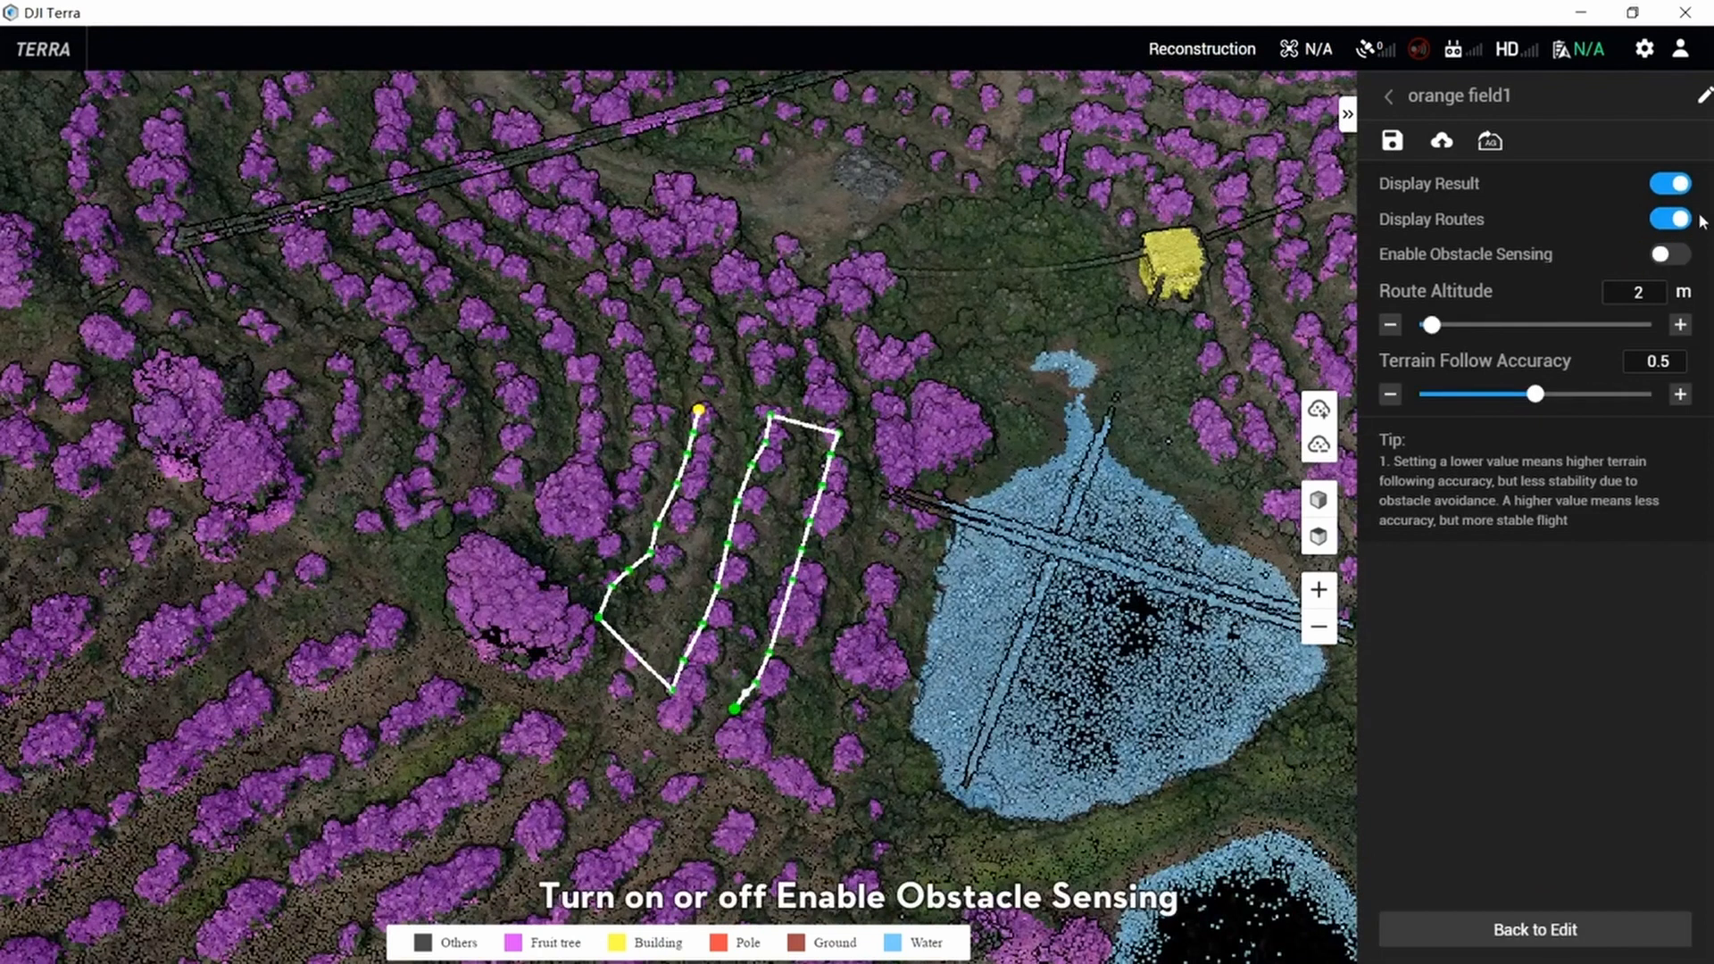
pyautogui.click(1673, 256)
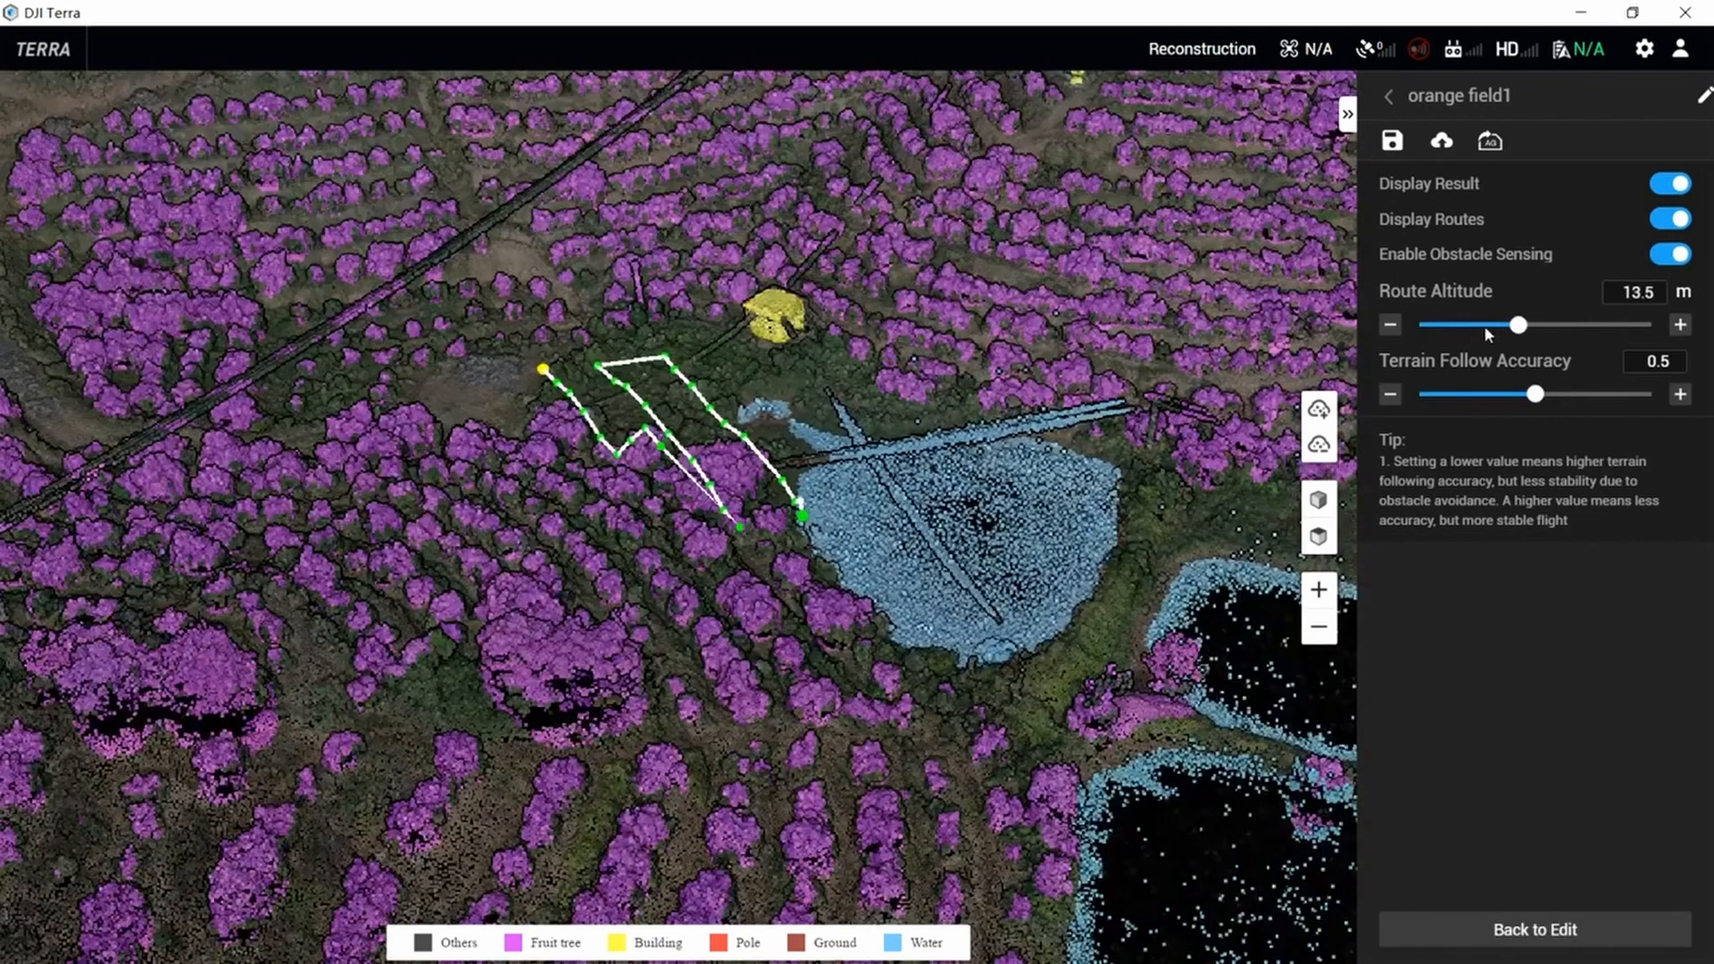
# - Set the semi-automatic spot spraying route's altitude to 2 m and adjust its terrain follow accuracy
pyautogui.moveTo(1484, 325); pyautogui.dragTo(1439, 335)
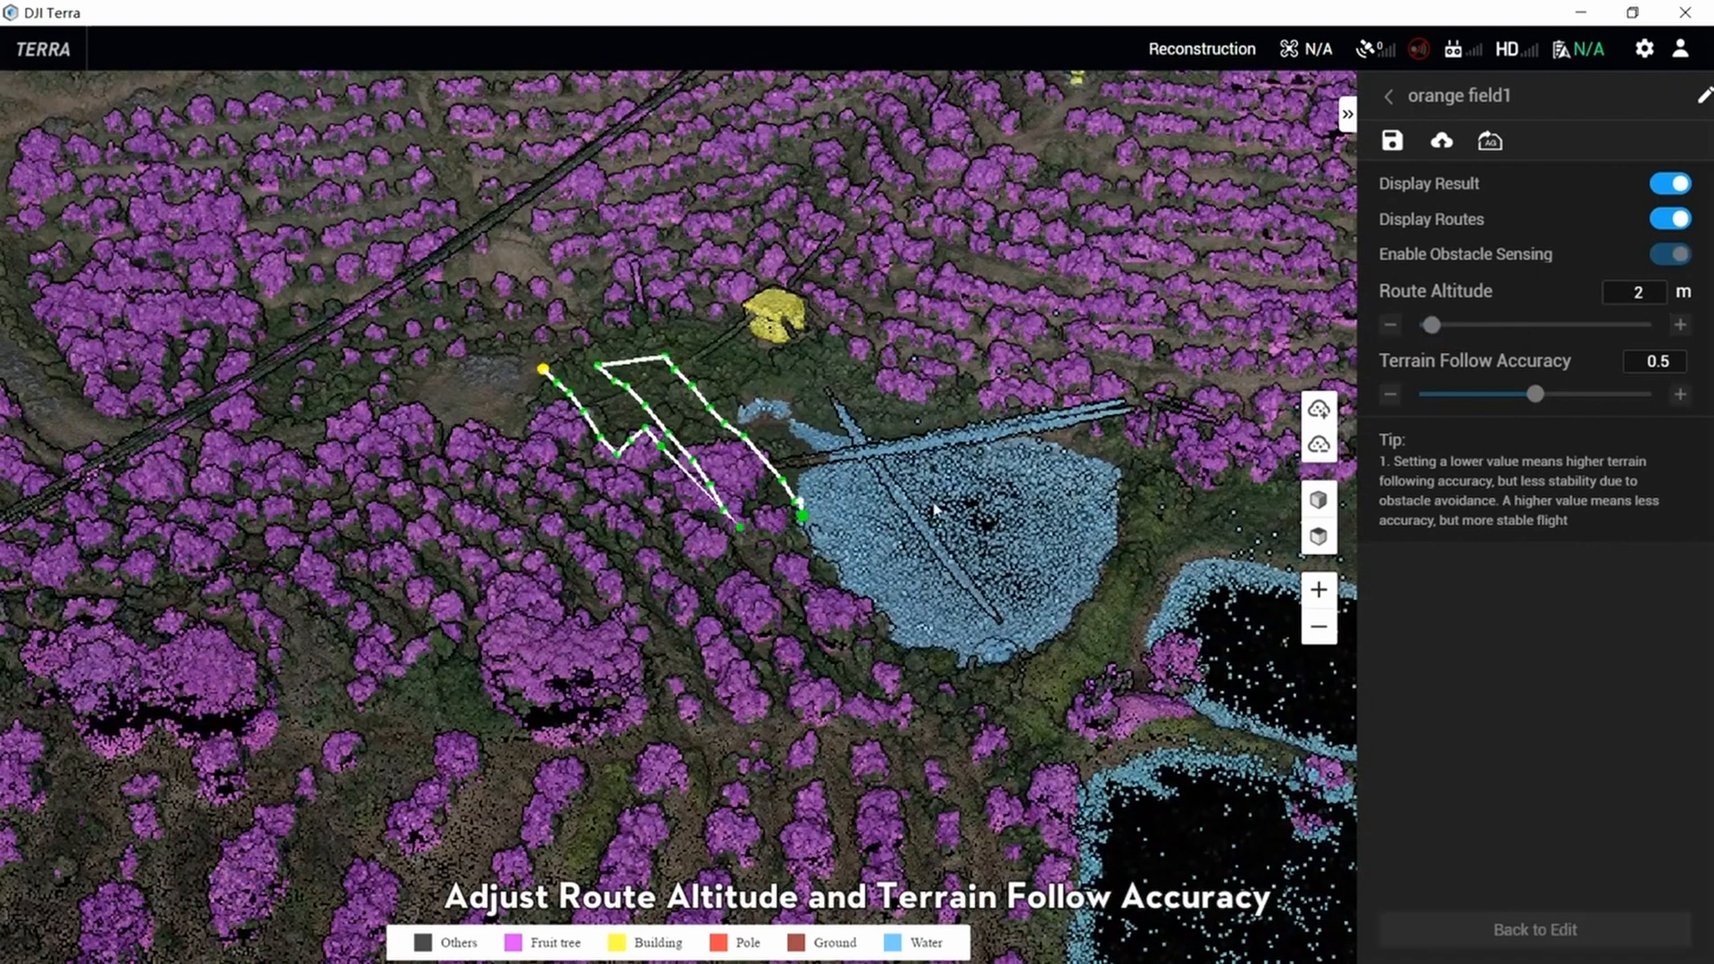
pyautogui.click(1423, 402)
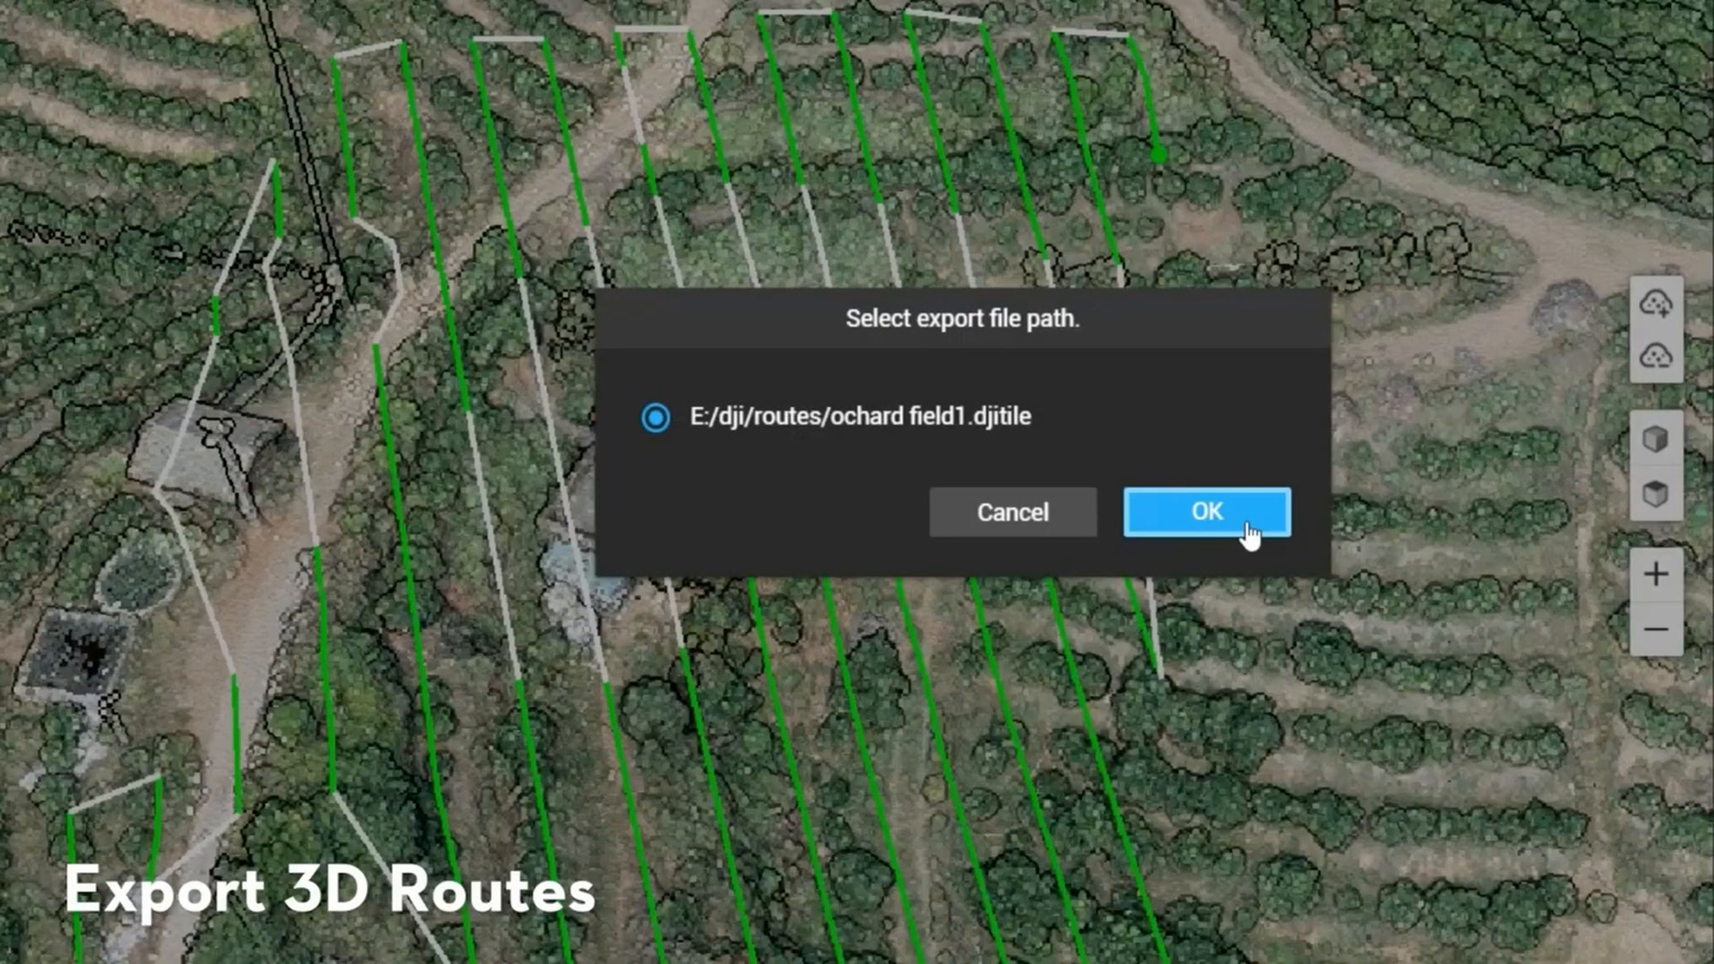
pyautogui.click(1248, 534)
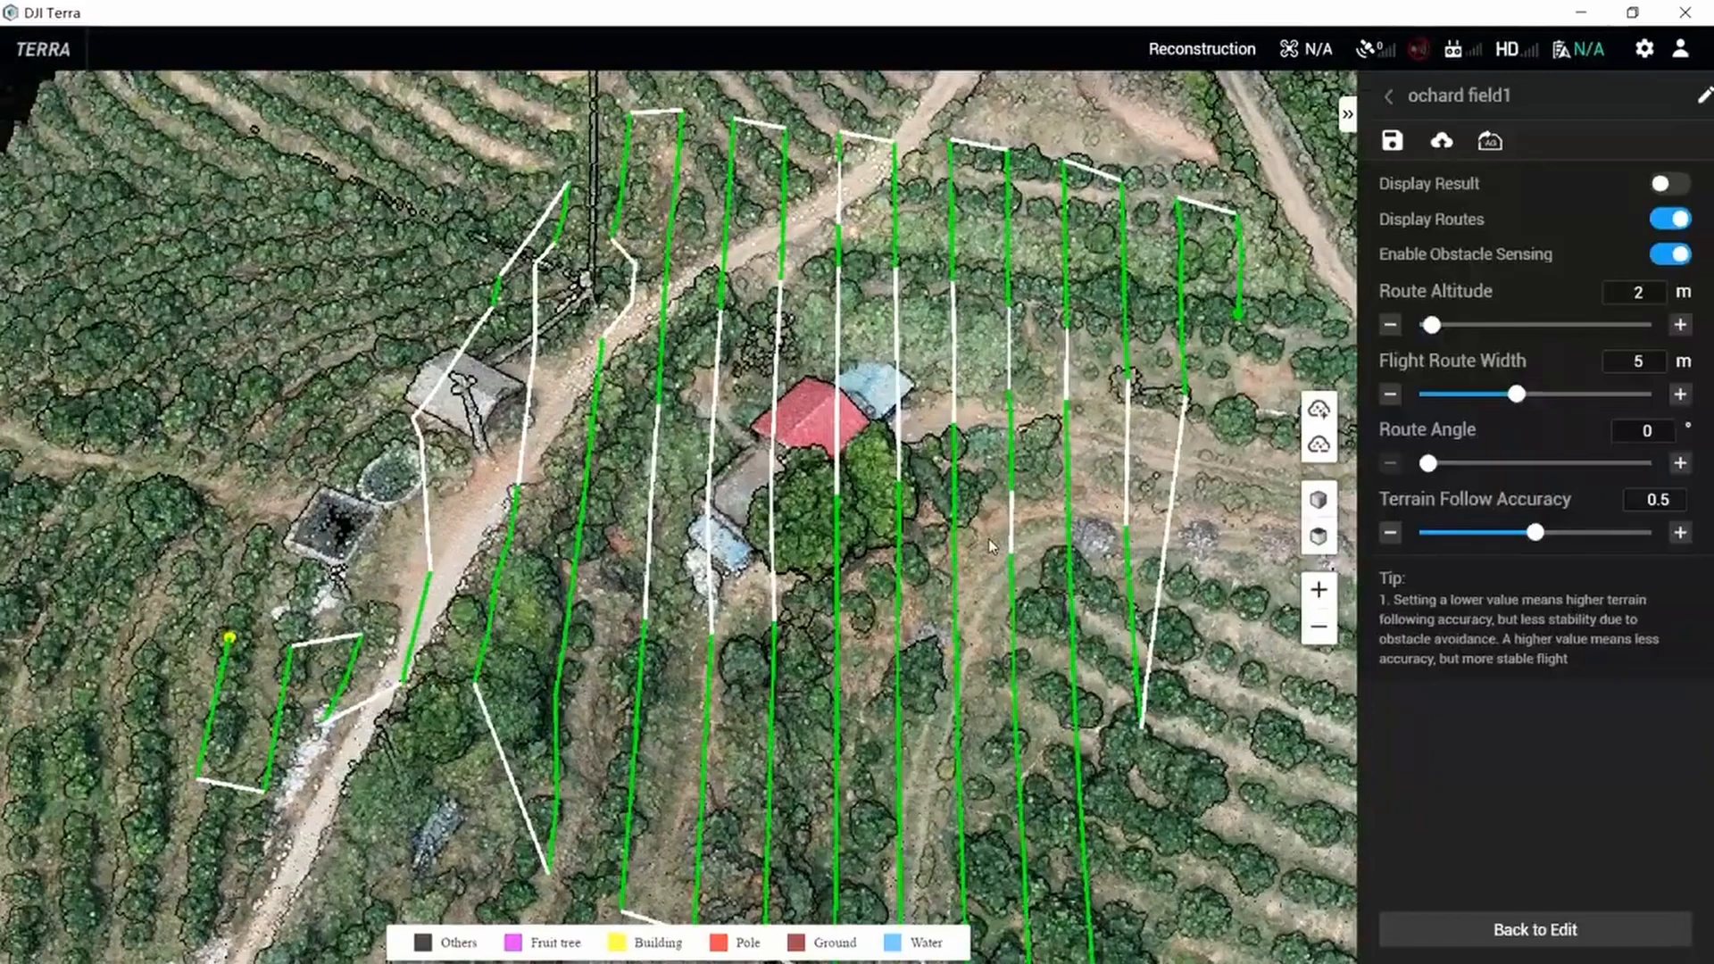
# - Examine the ochard field1 3D routes around the red-roofed house from different positions, distances and angles
pyautogui.moveTo(988, 538); pyautogui.dragTo(758, 516)
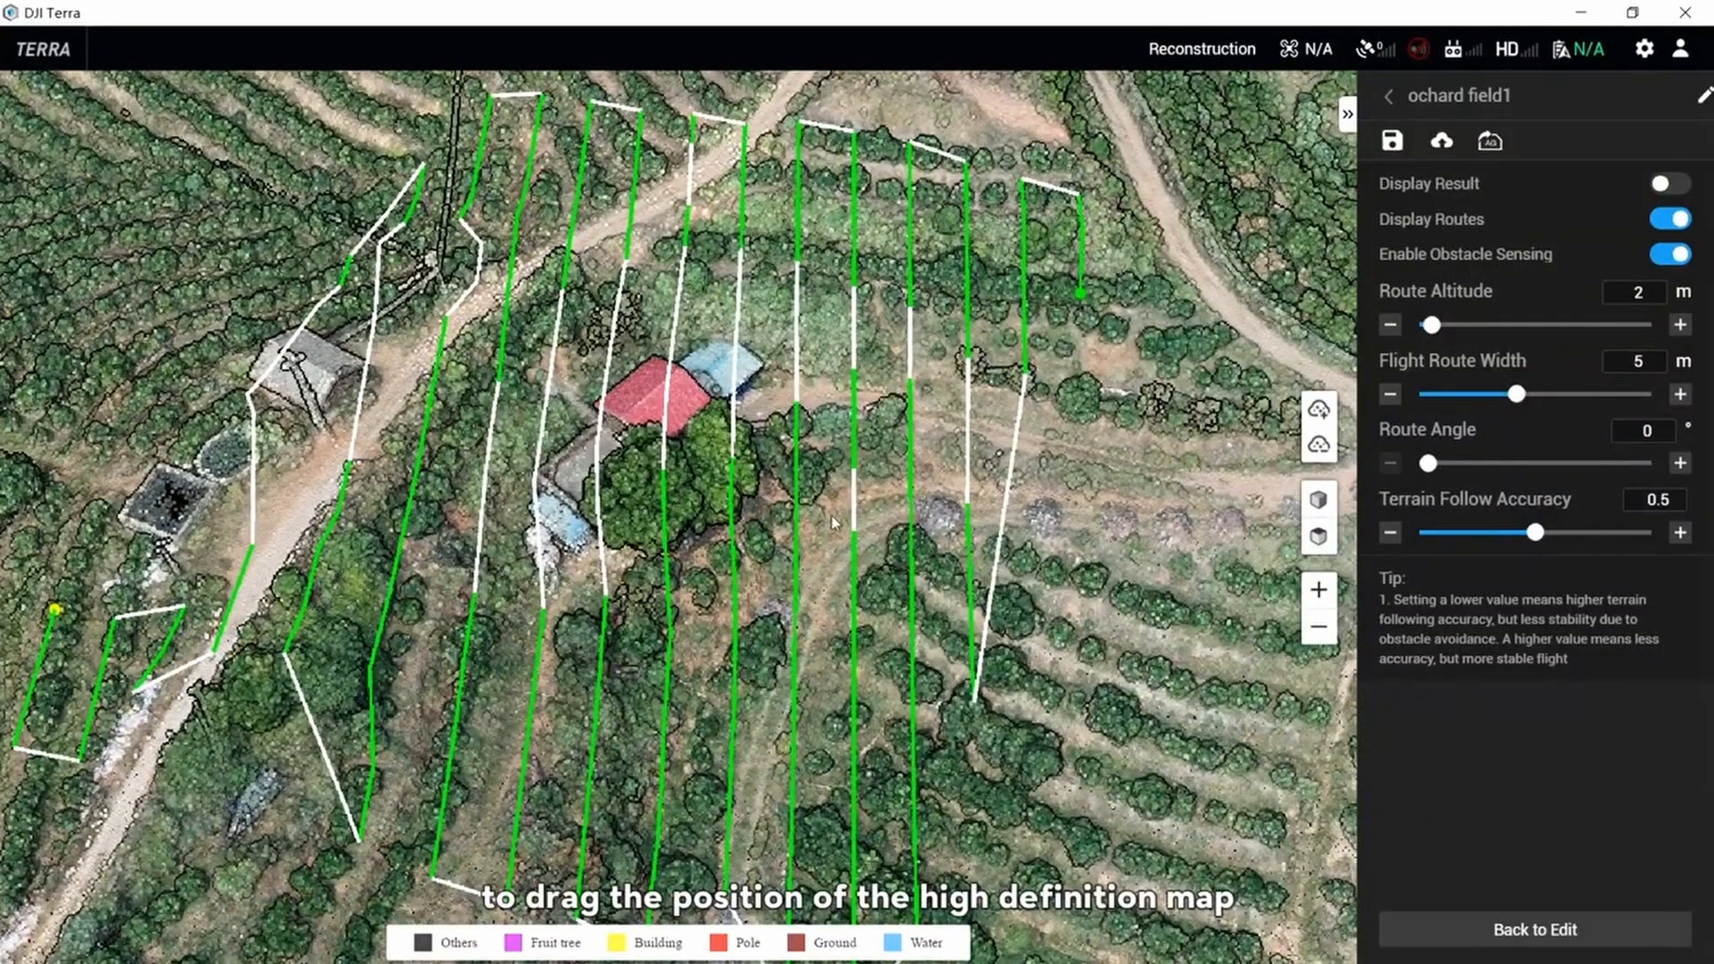
pyautogui.scroll(1, 832, 516)
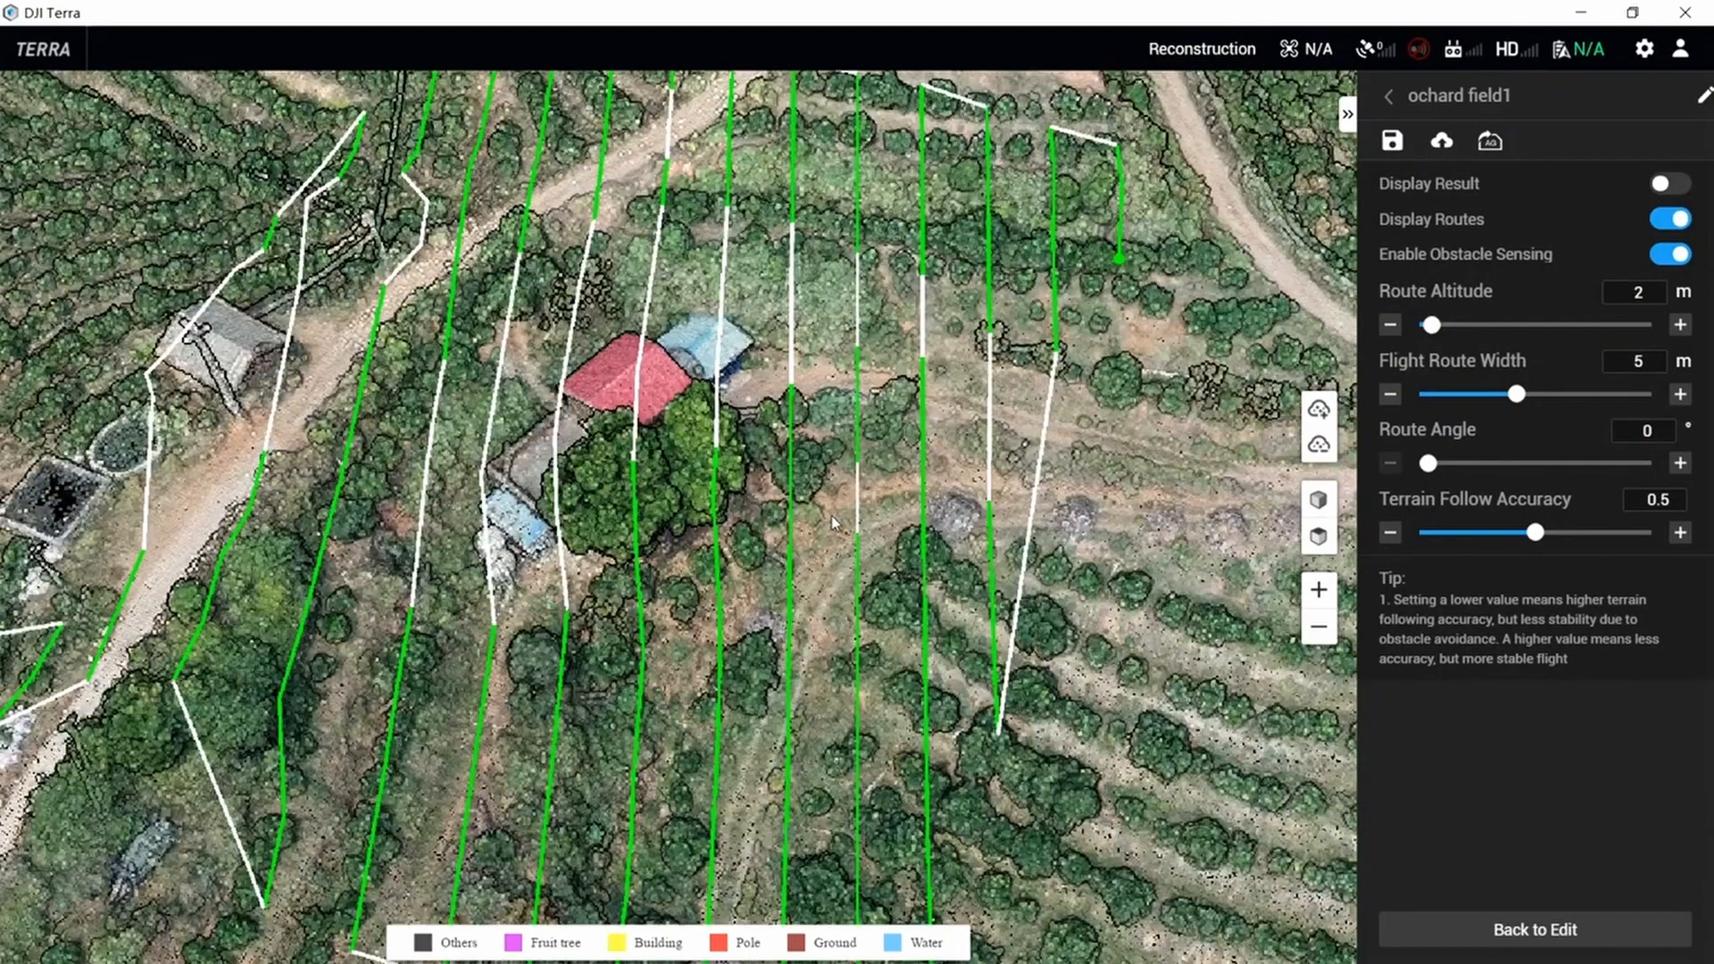
pyautogui.scroll(-1, 832, 518)
pyautogui.scroll(-5, 833, 521)
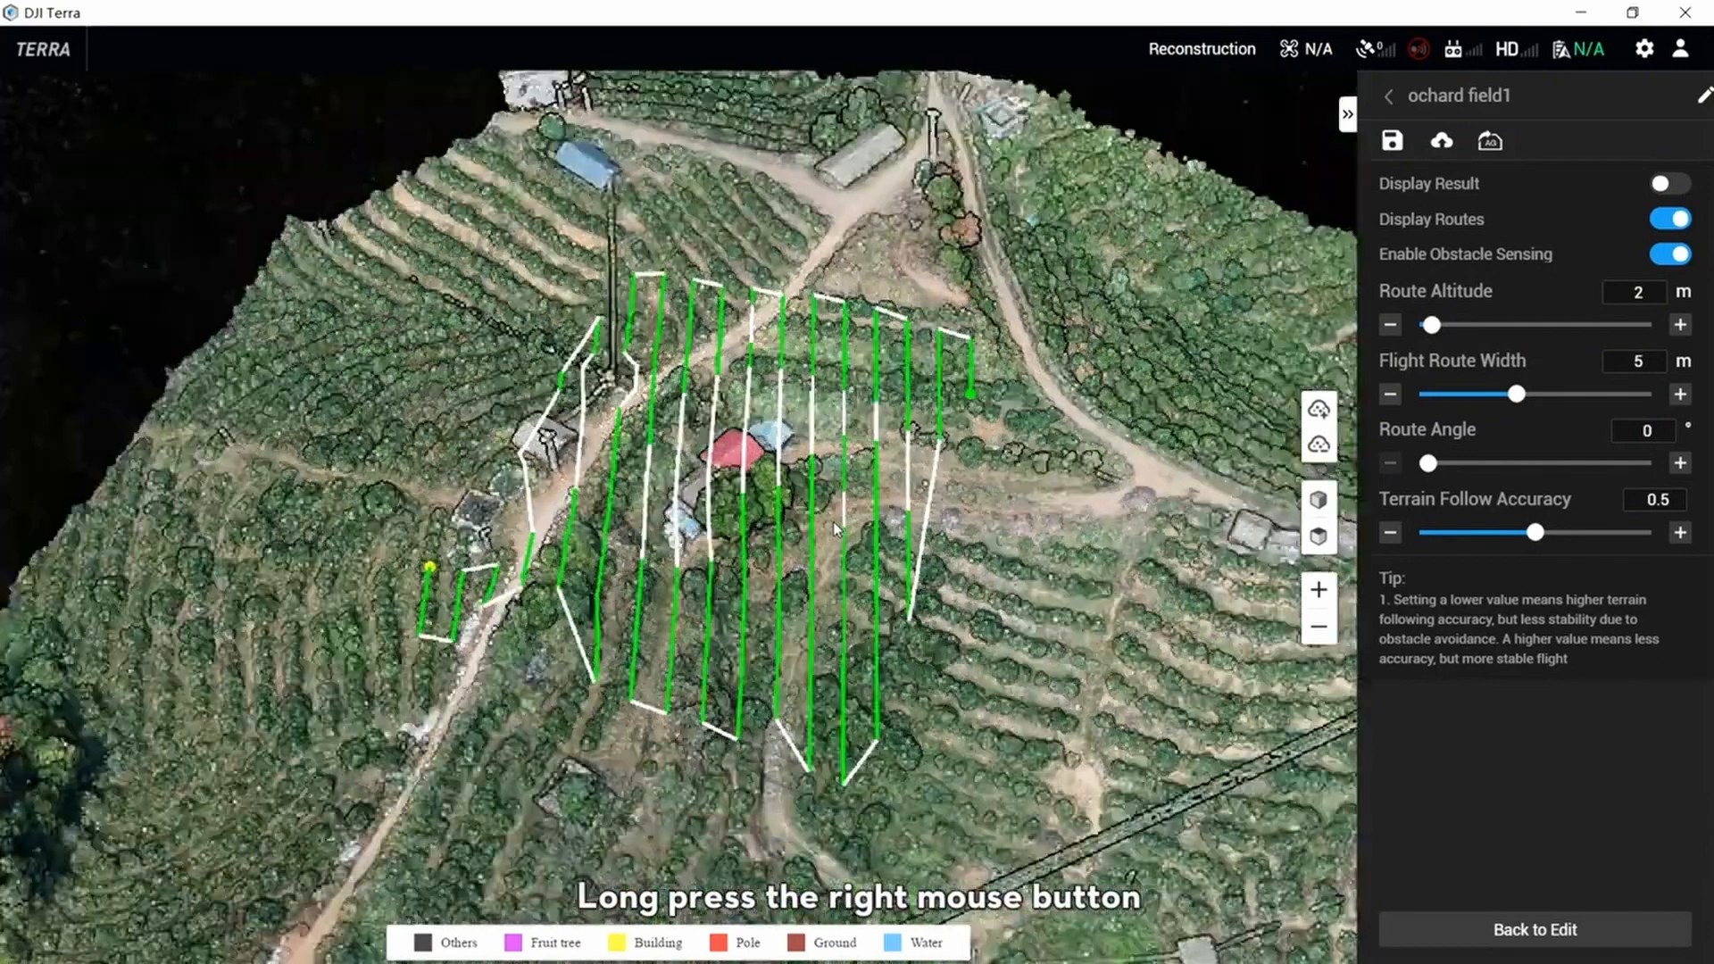
pyautogui.scroll(4, 836, 528)
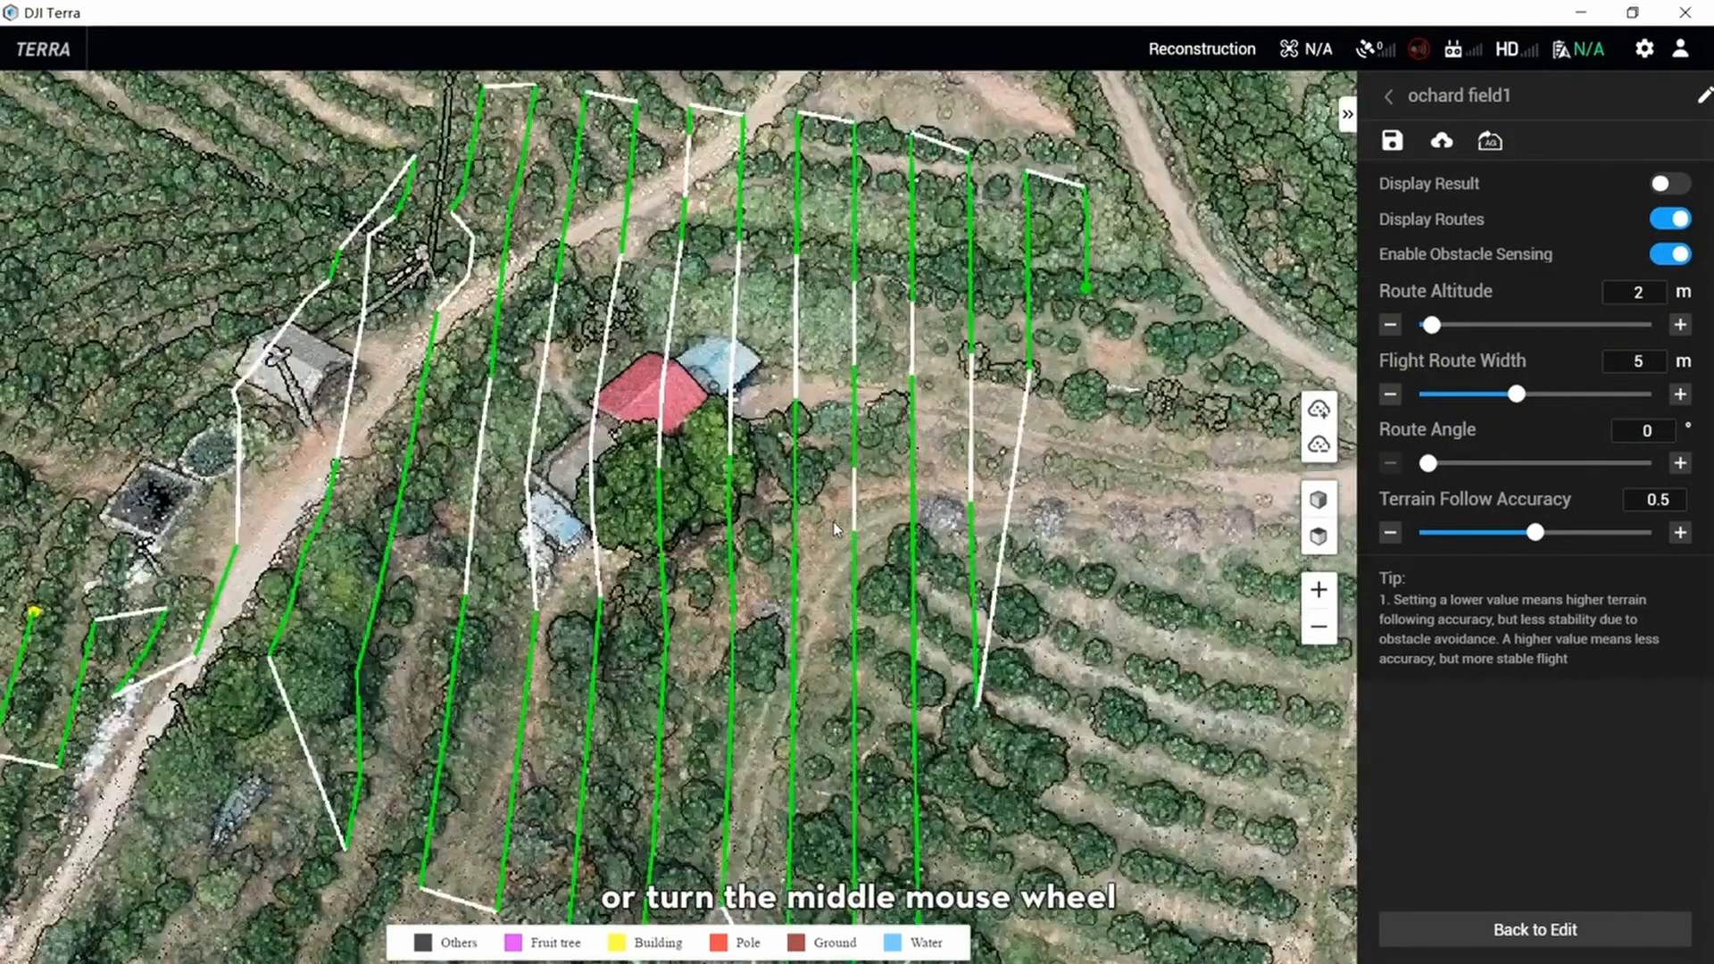
pyautogui.scroll(-2, 836, 525)
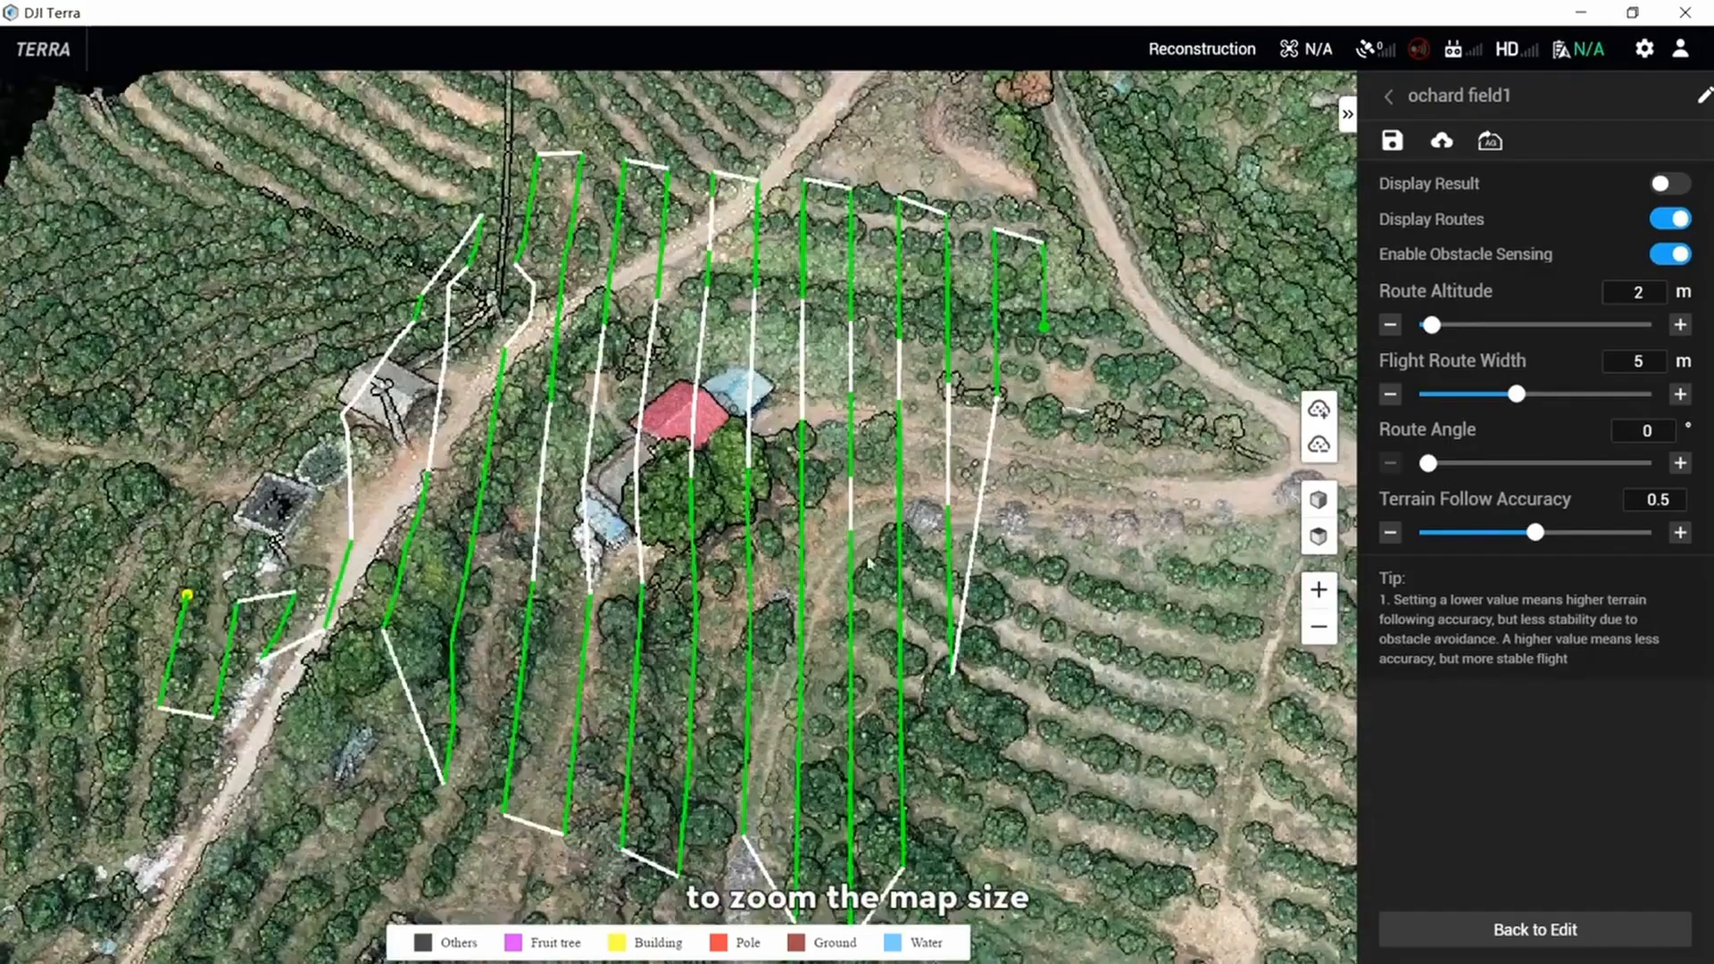
pyautogui.moveTo(863, 521); pyautogui.dragTo(1014, 565, button='middle')
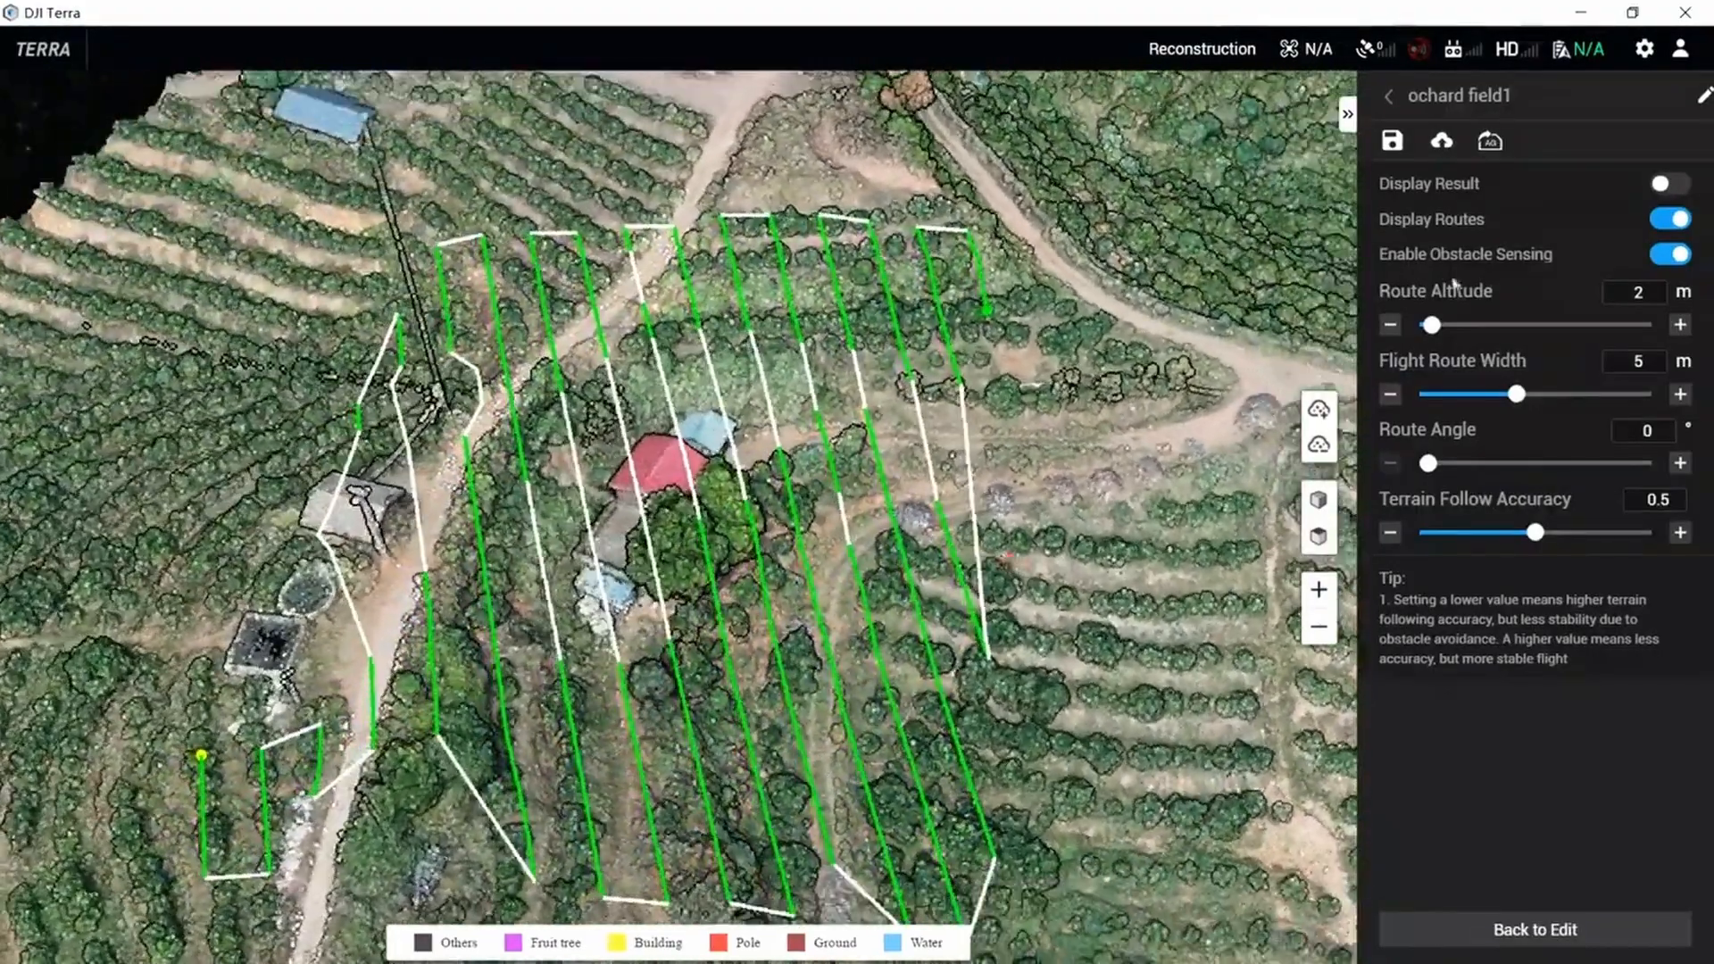
# - Export the ochard field1 3D route to E:/dji/routes/ochard field1.djitile
pyautogui.click(1500, 144)
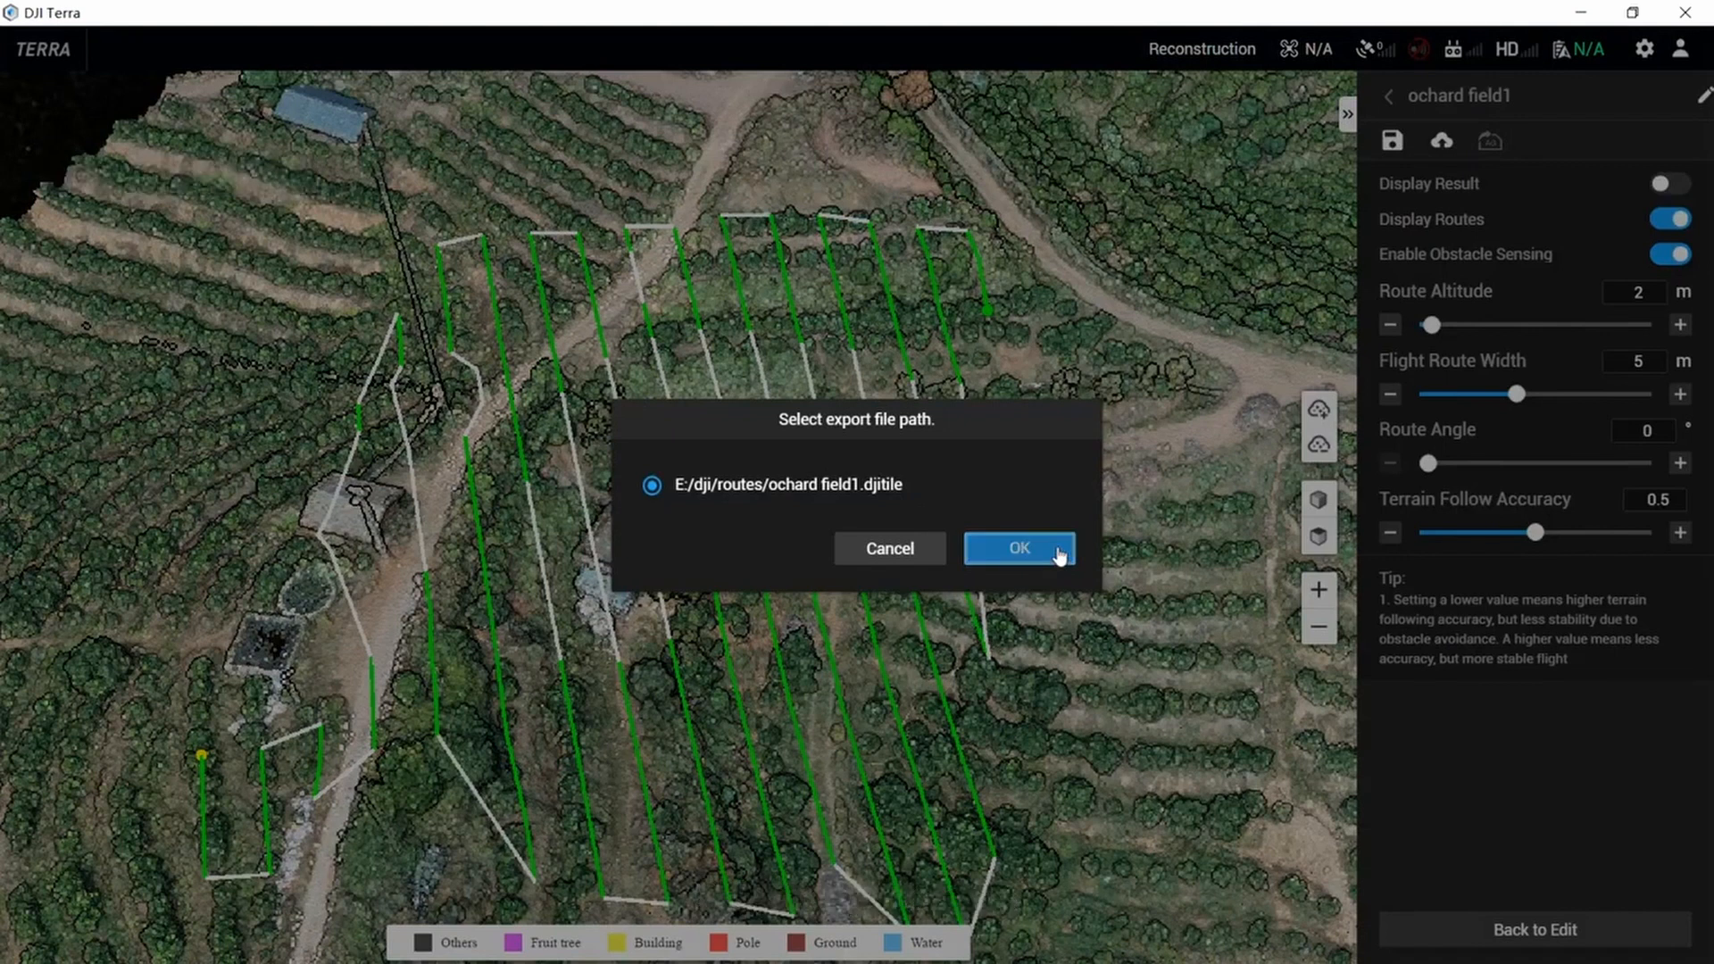
pyautogui.click(1020, 548)
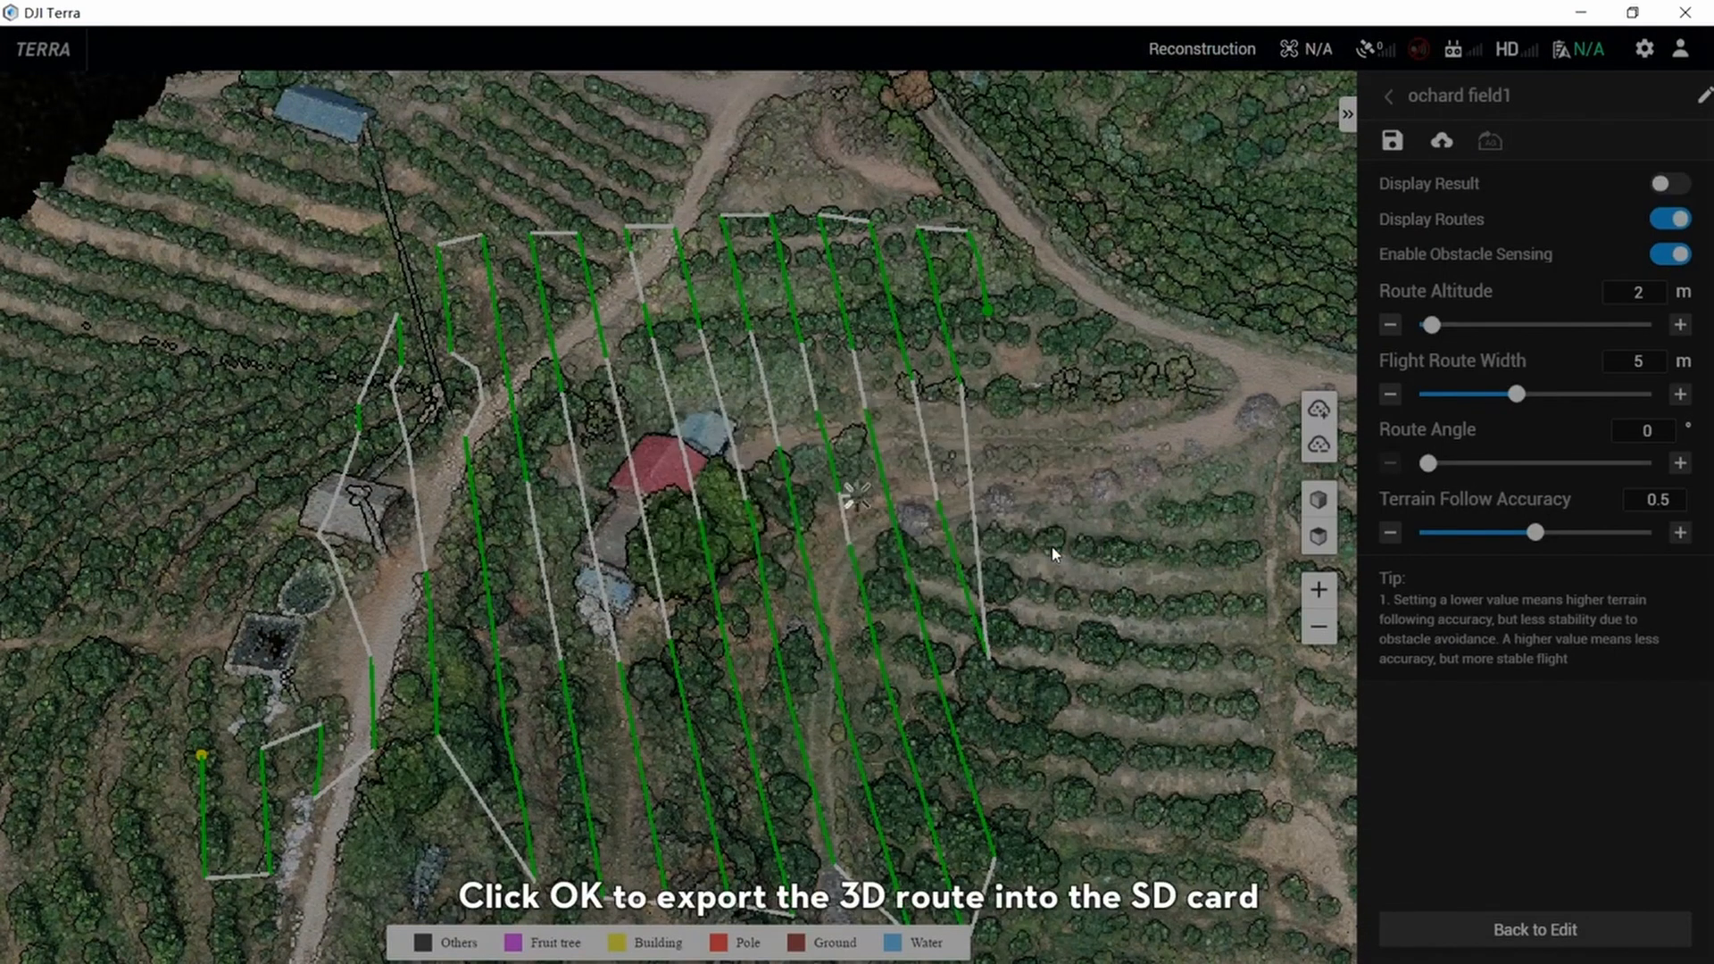